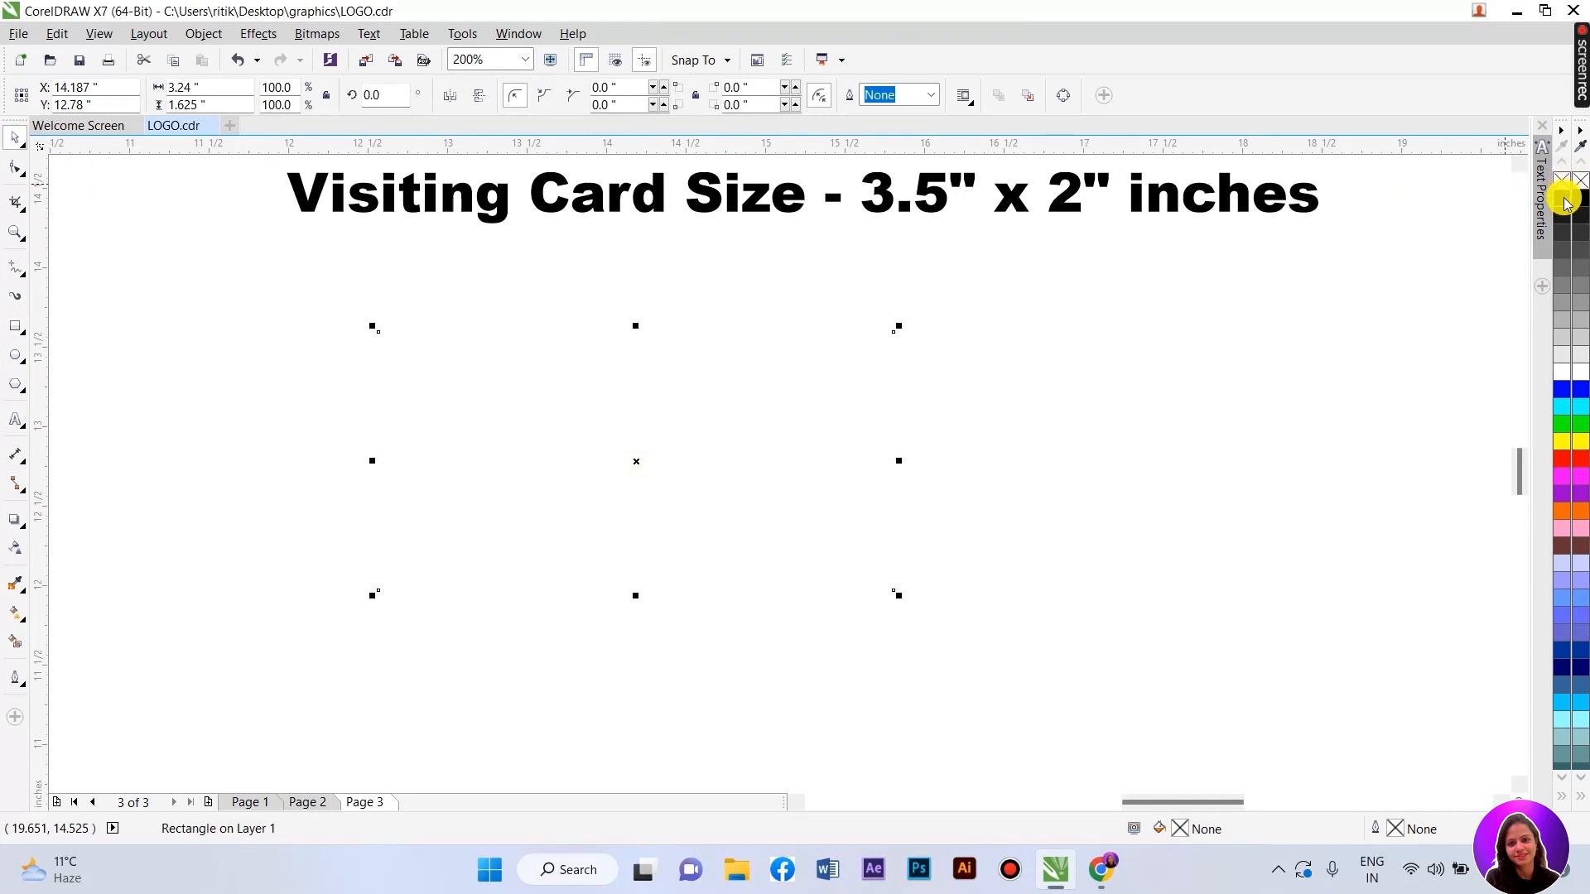
- Resize the rectangle to 3.5" x 2" and drag it toward the page centre
double_click(181, 87)
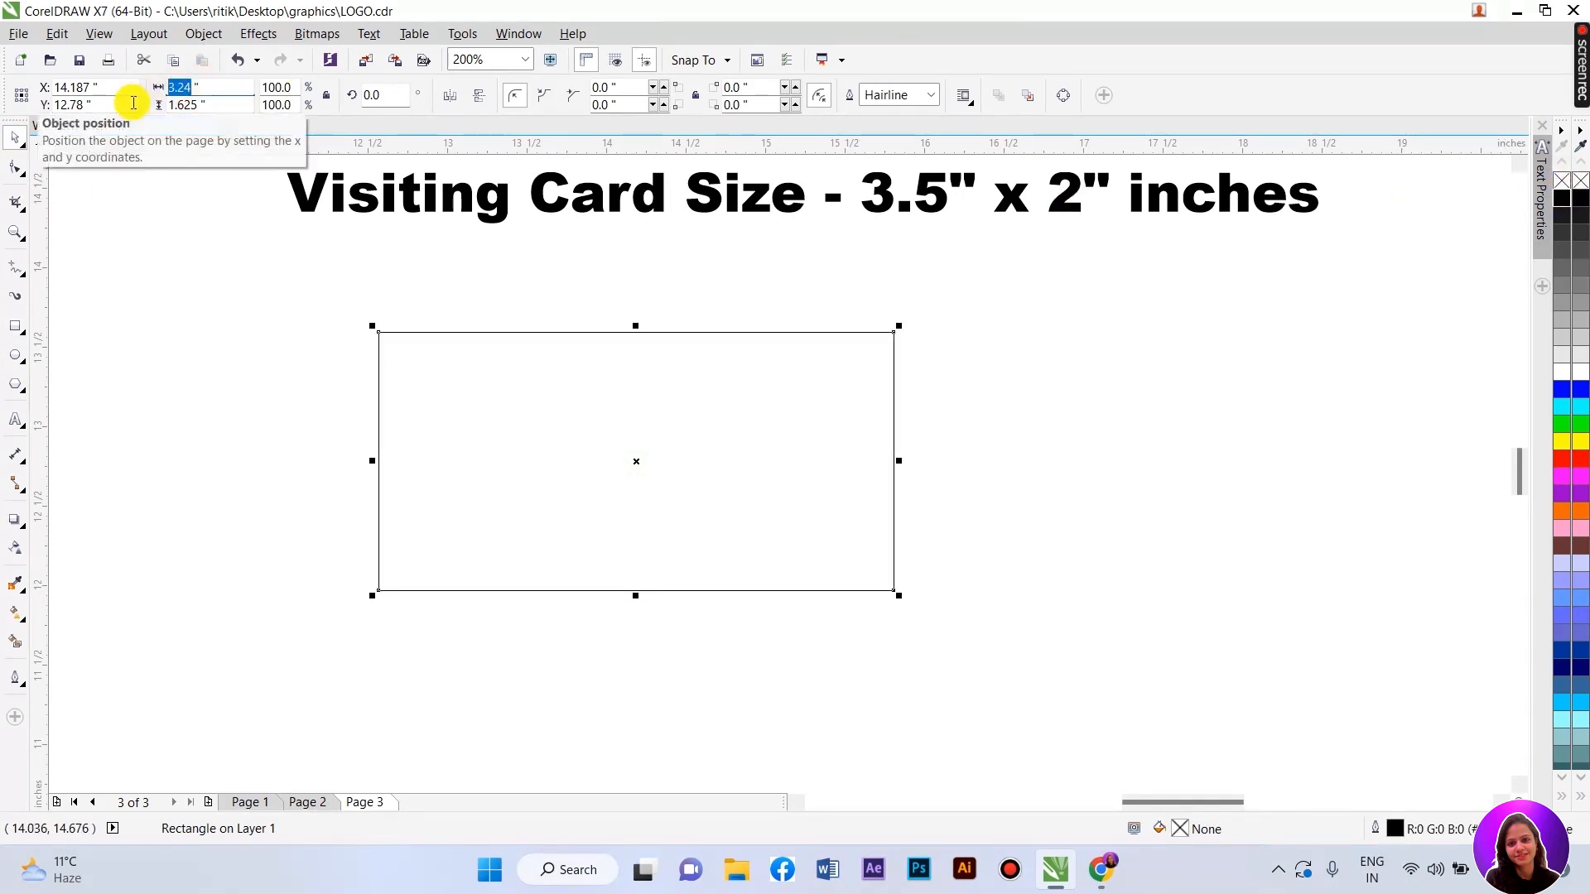
text(3.5)
double_click(180, 105)
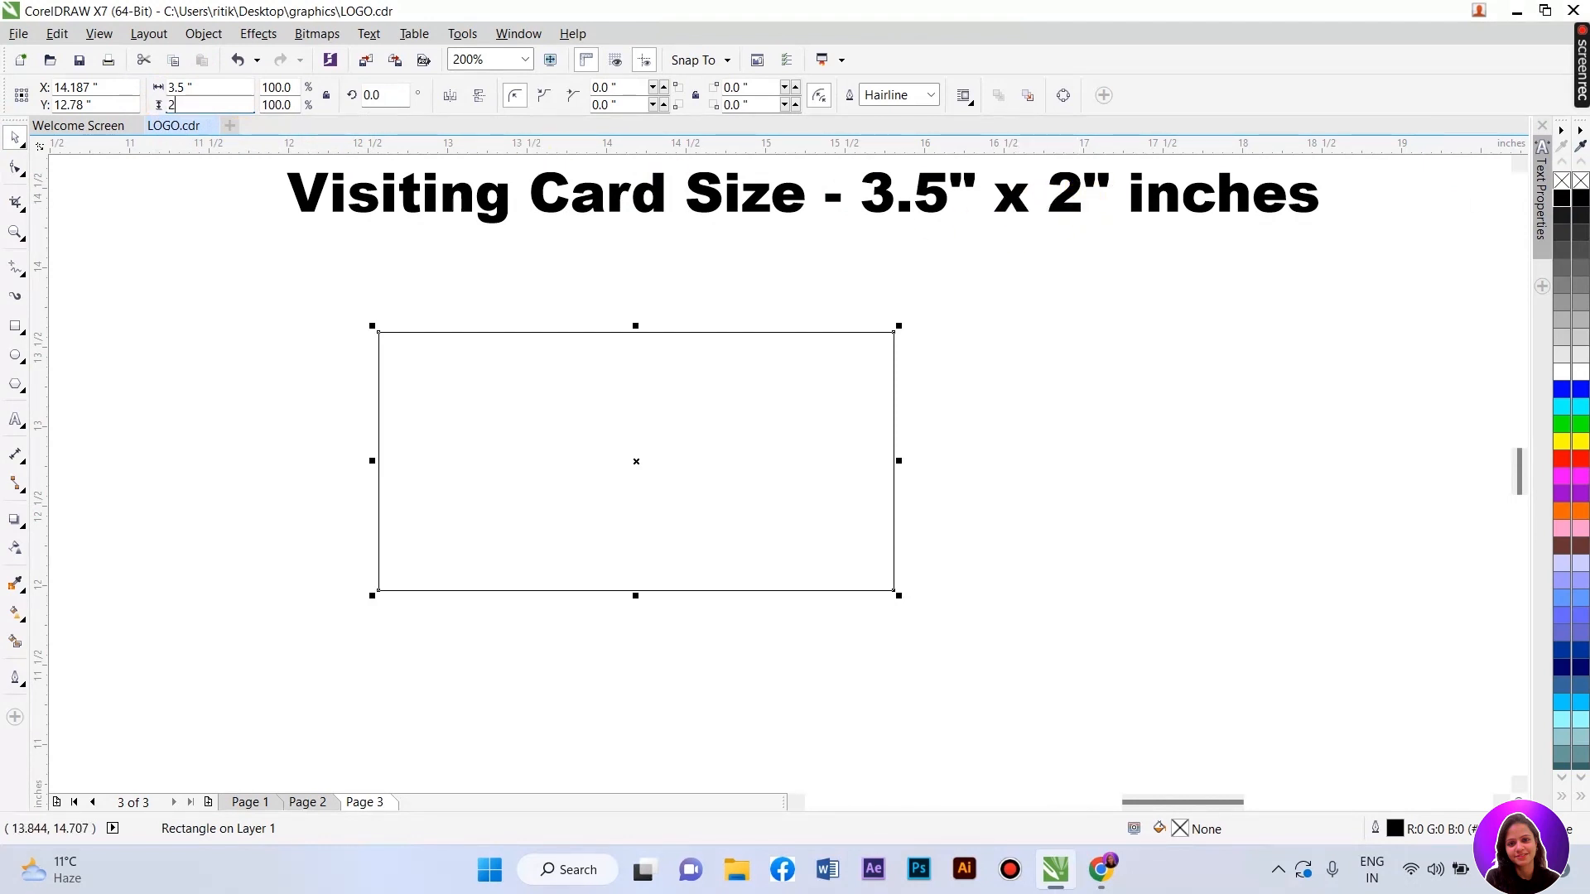
click(494, 296)
drag(522, 470, 660, 468)
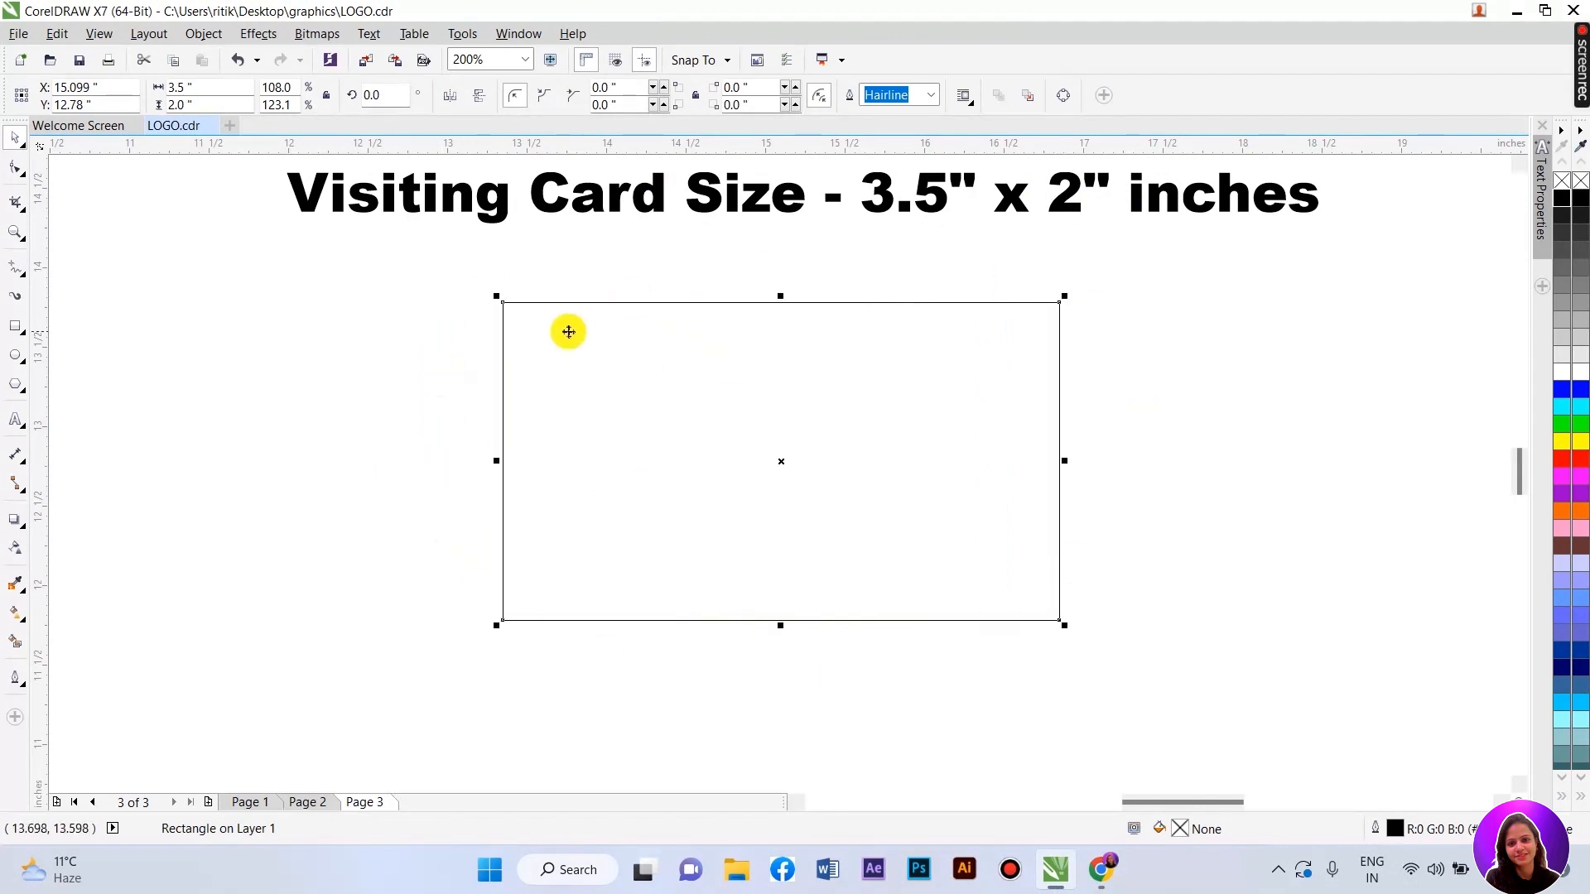
- Colour the "3.5" x 2"" part of the headline text green
double_click(878, 189)
drag(887, 202, 1110, 202)
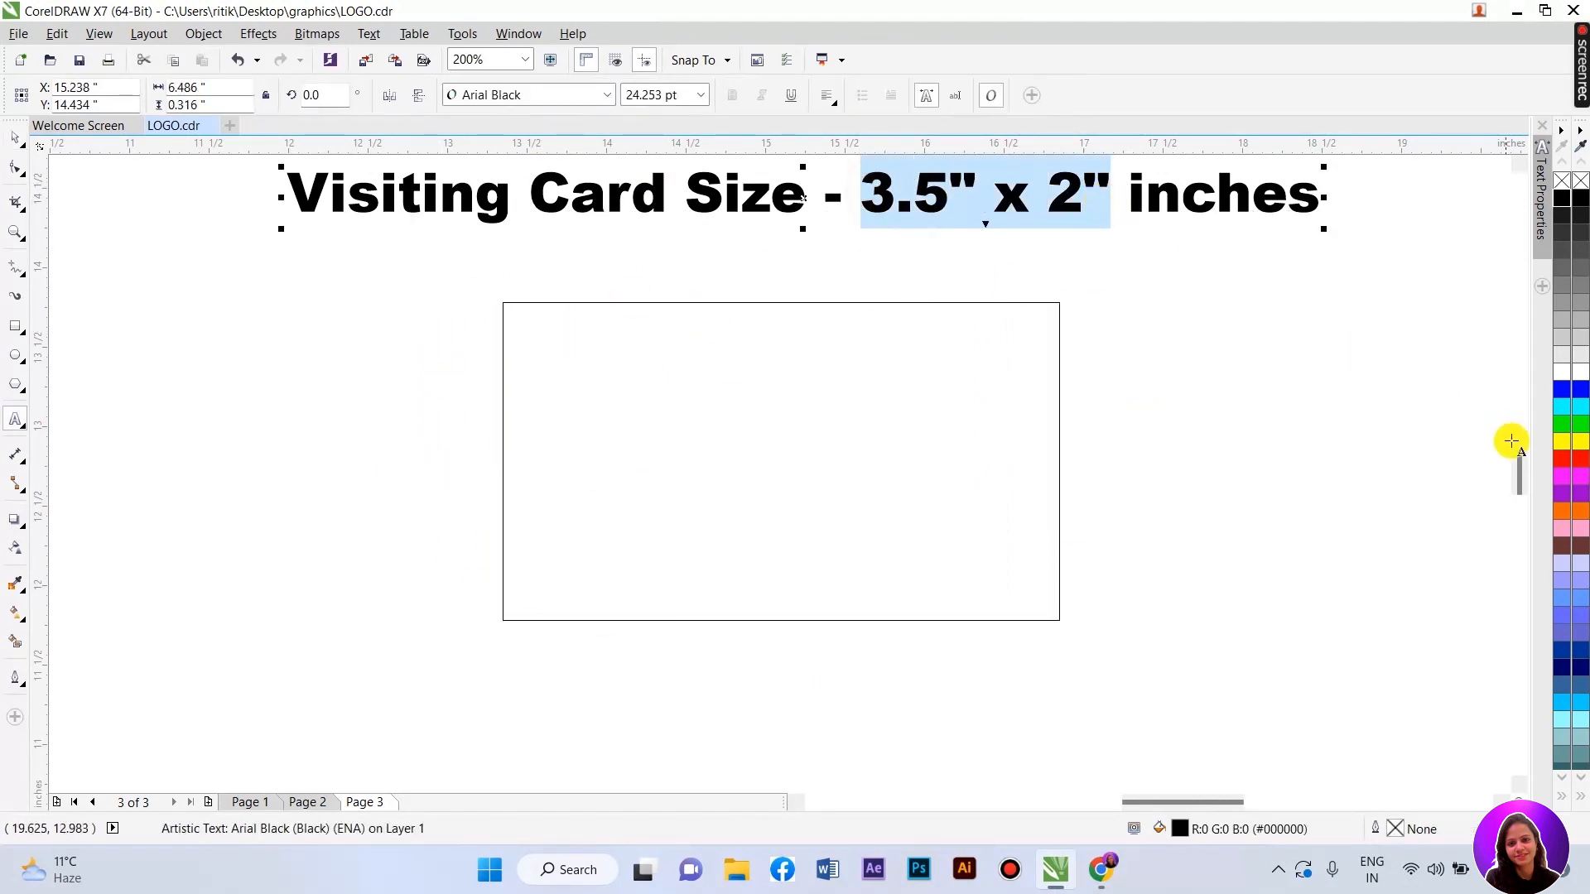
click(1562, 424)
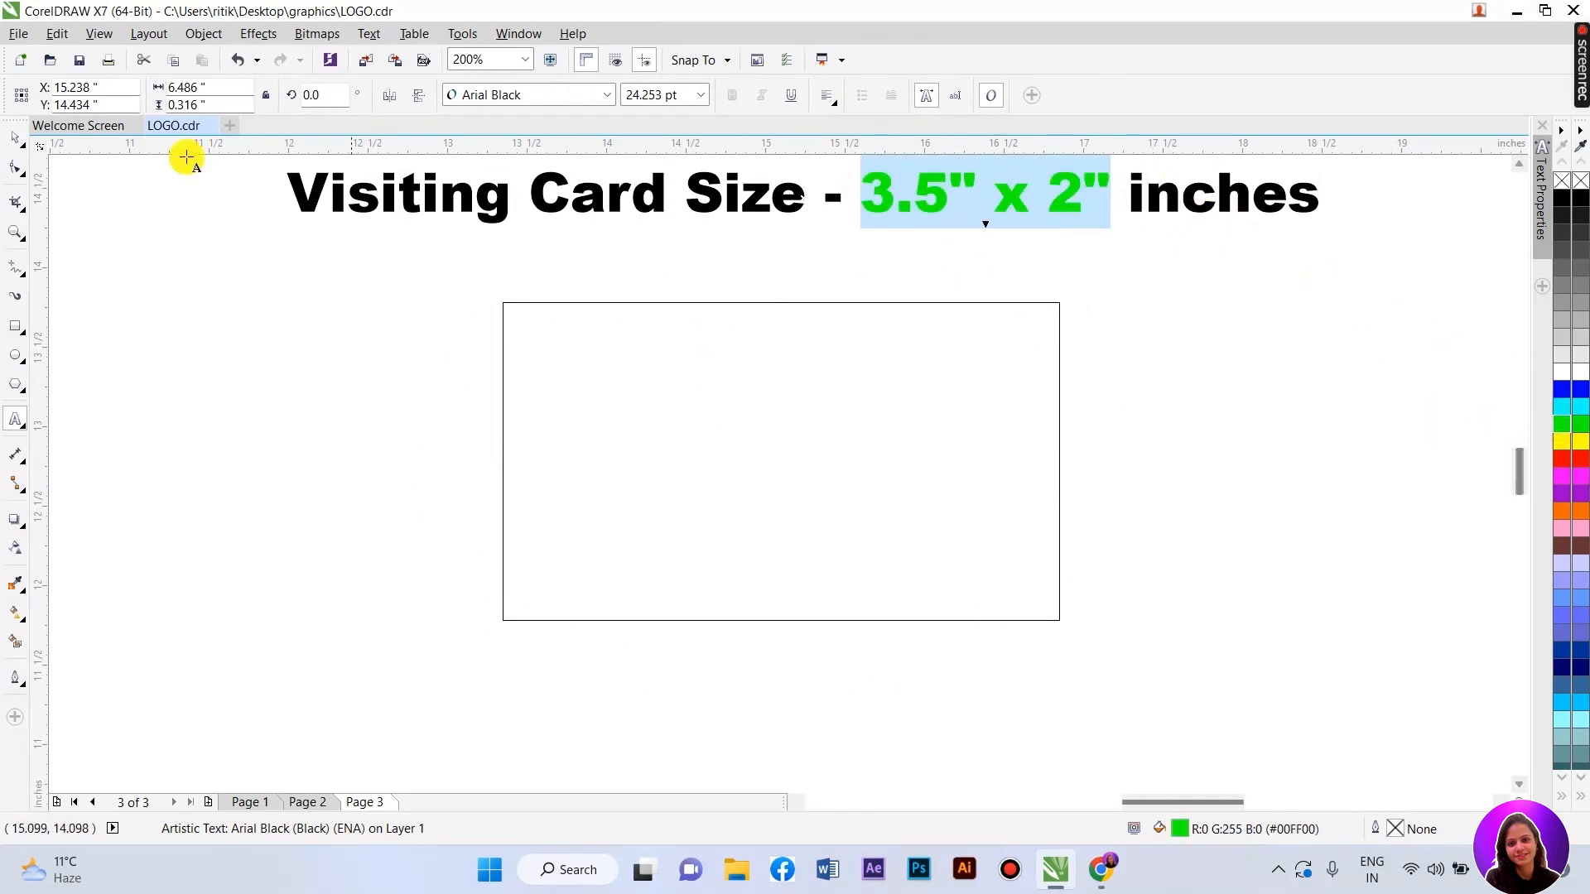
click(14, 137)
click(266, 444)
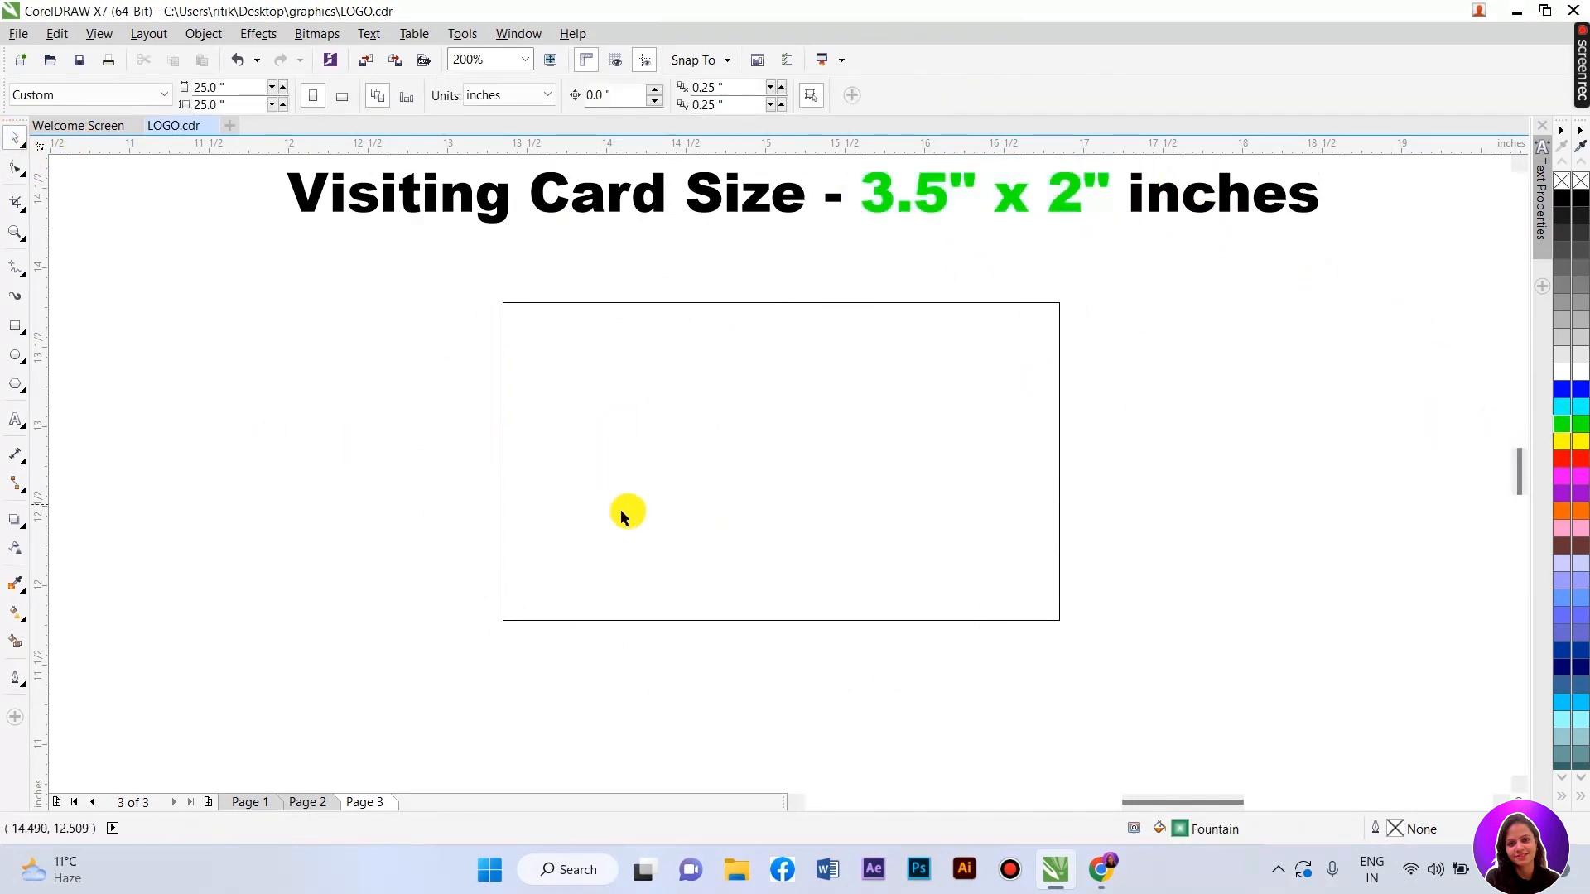
- Nudge the card rectangle slightly lower, then pick the Rectangle tool
drag(675, 463, 672, 502)
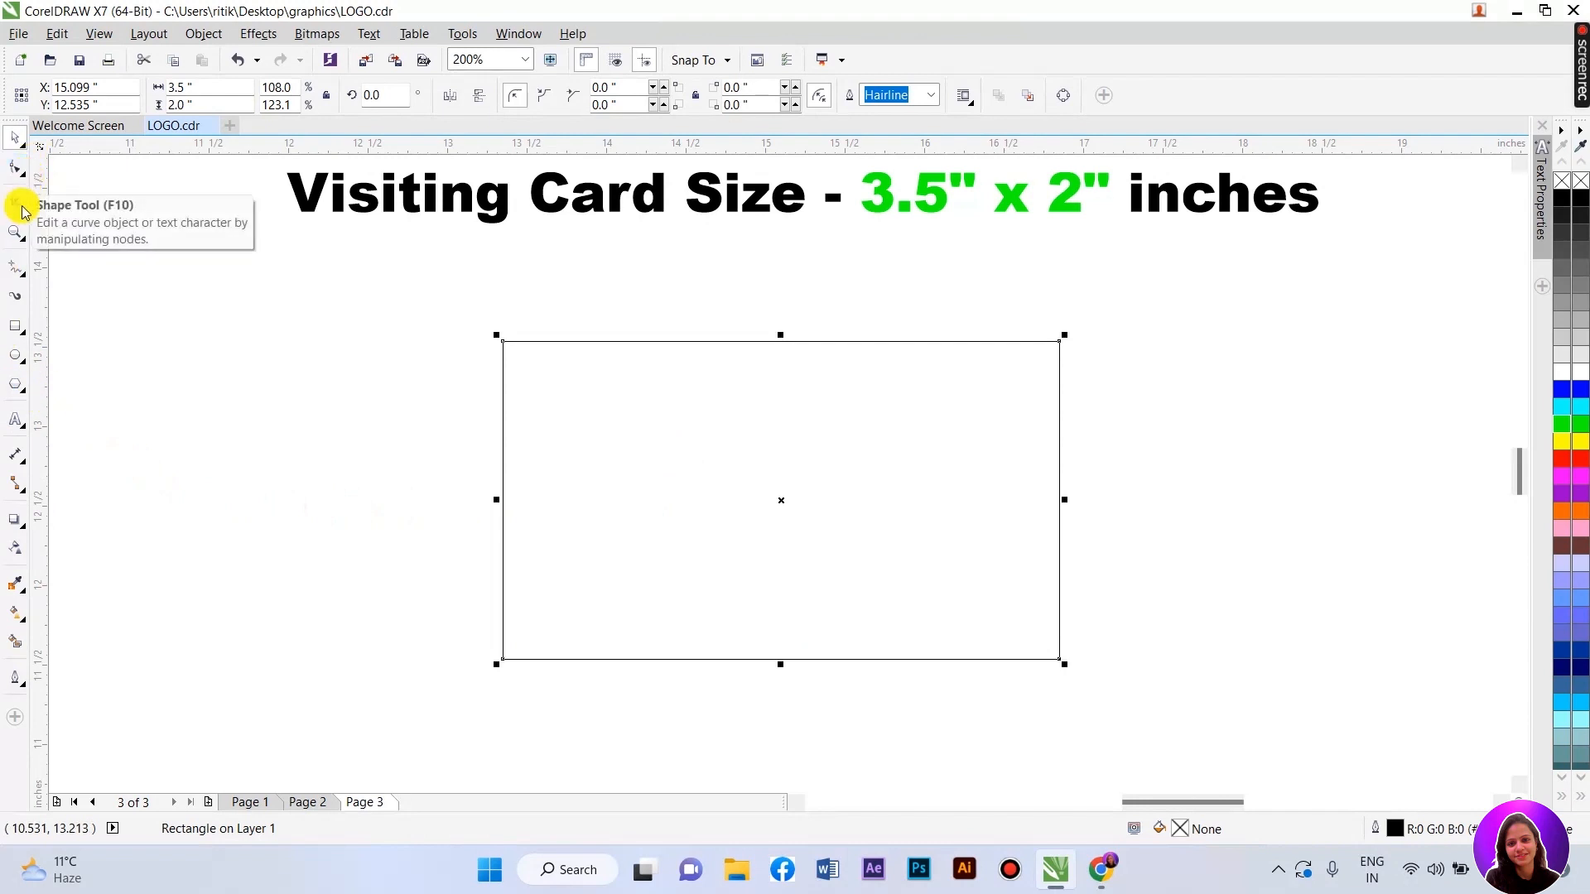
click(25, 284)
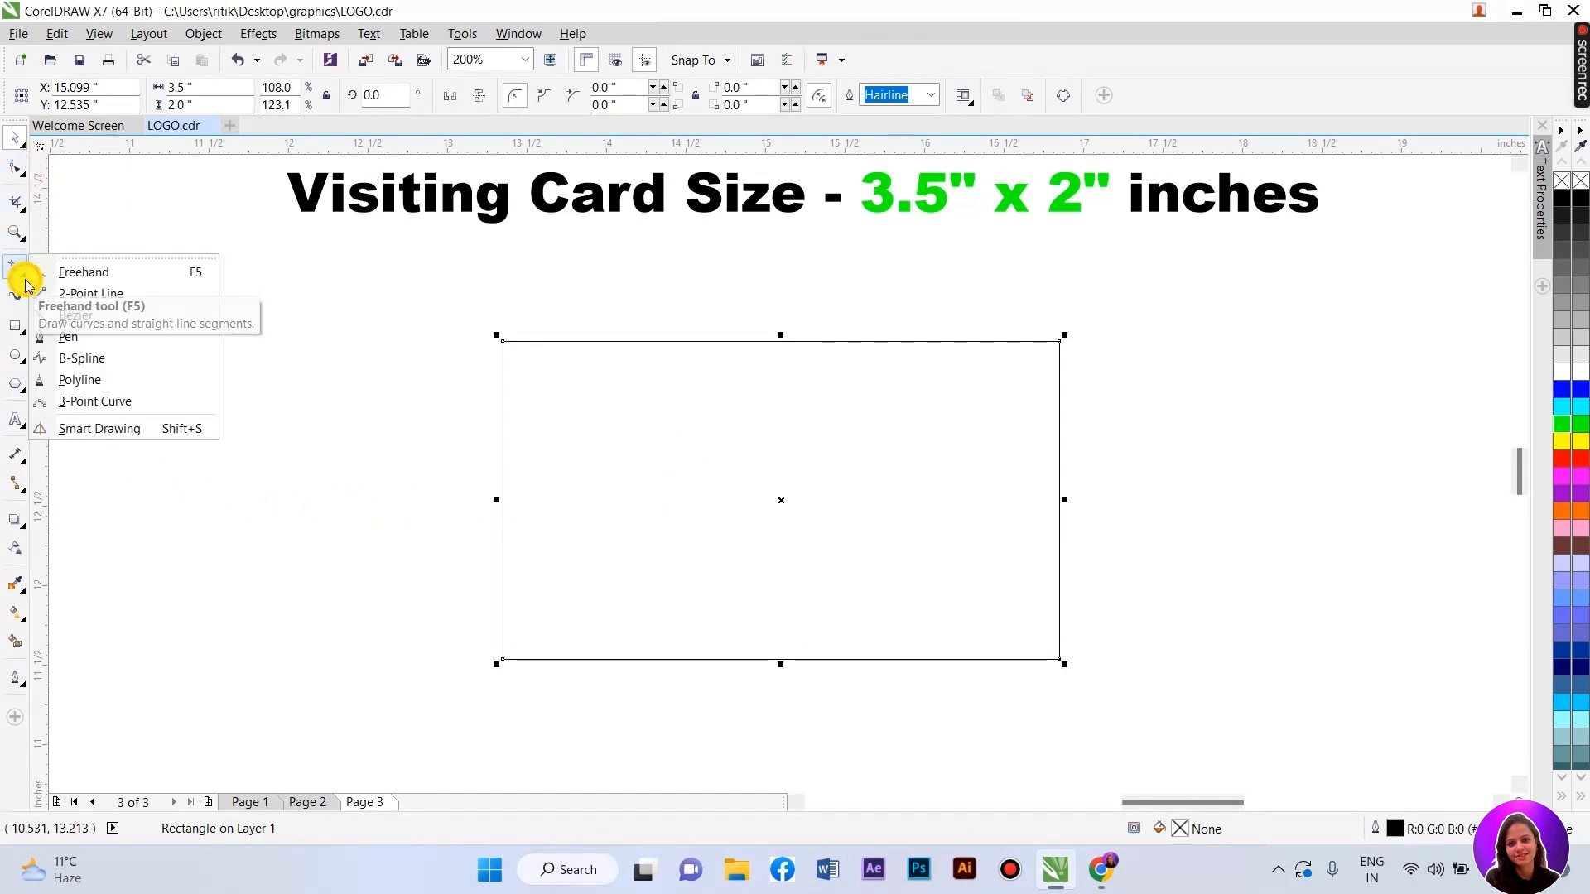
click(15, 326)
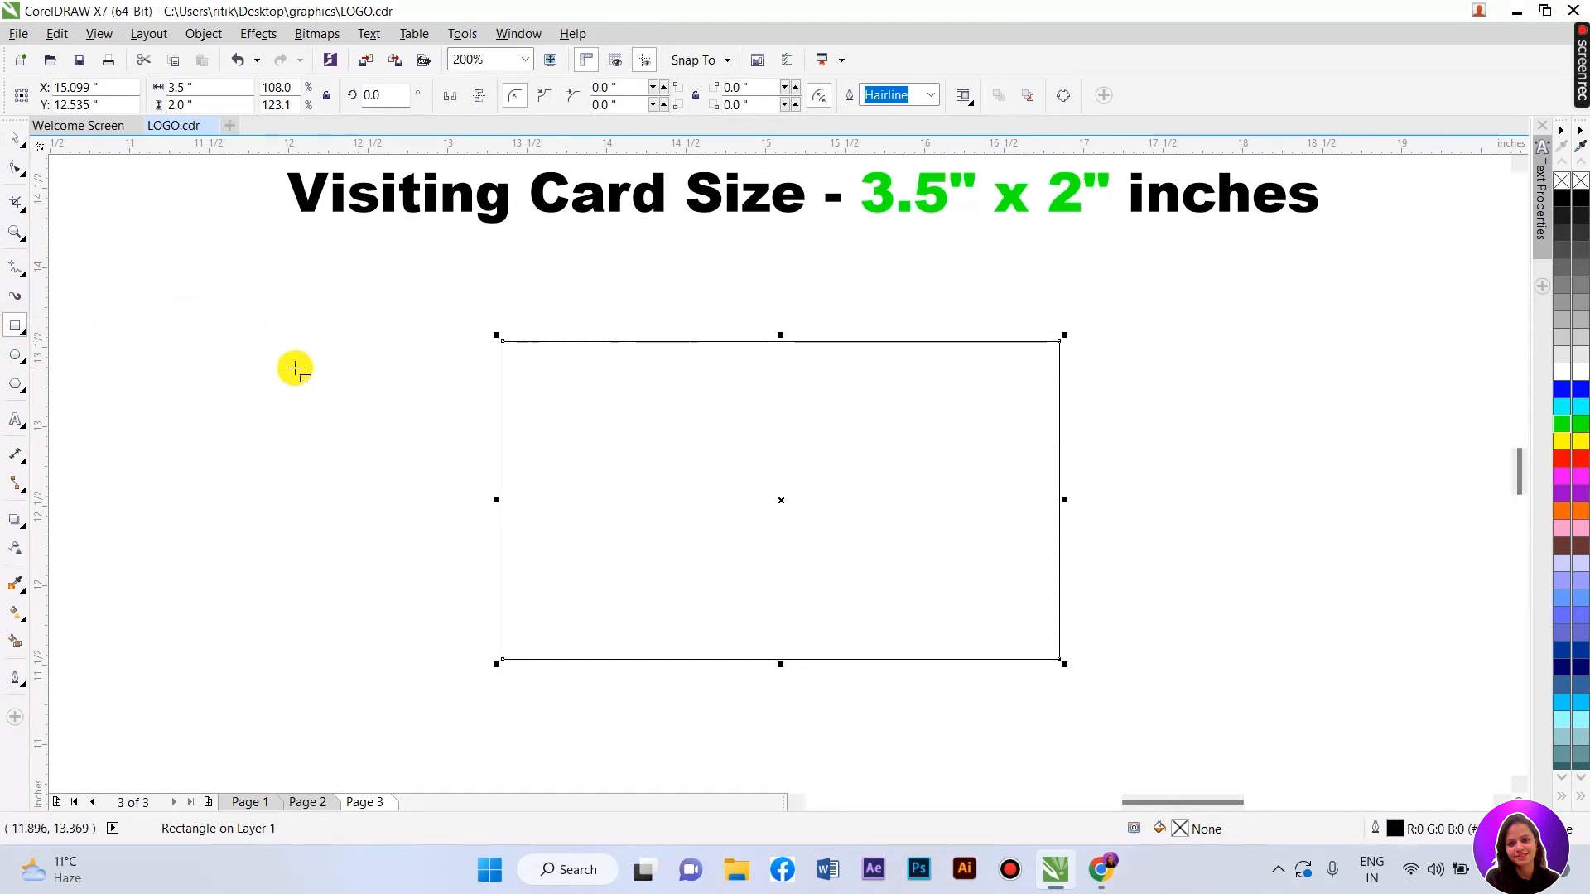
- Draw a second rectangle over the card's left side with no fill and a black outline
drag(441, 379, 885, 694)
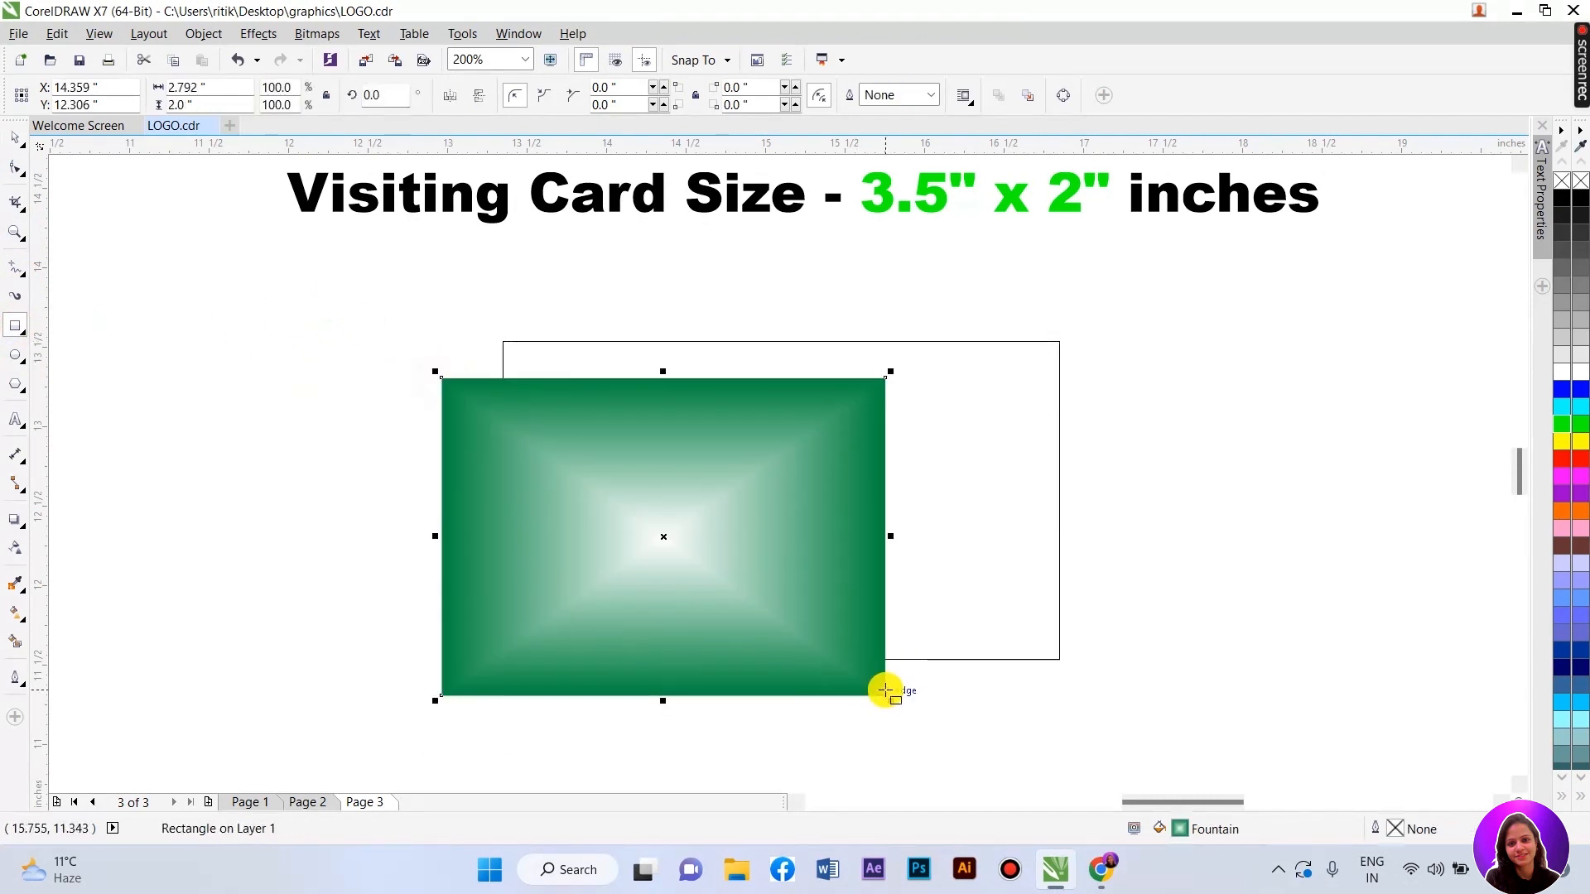
click(1565, 201)
right_click(1565, 201)
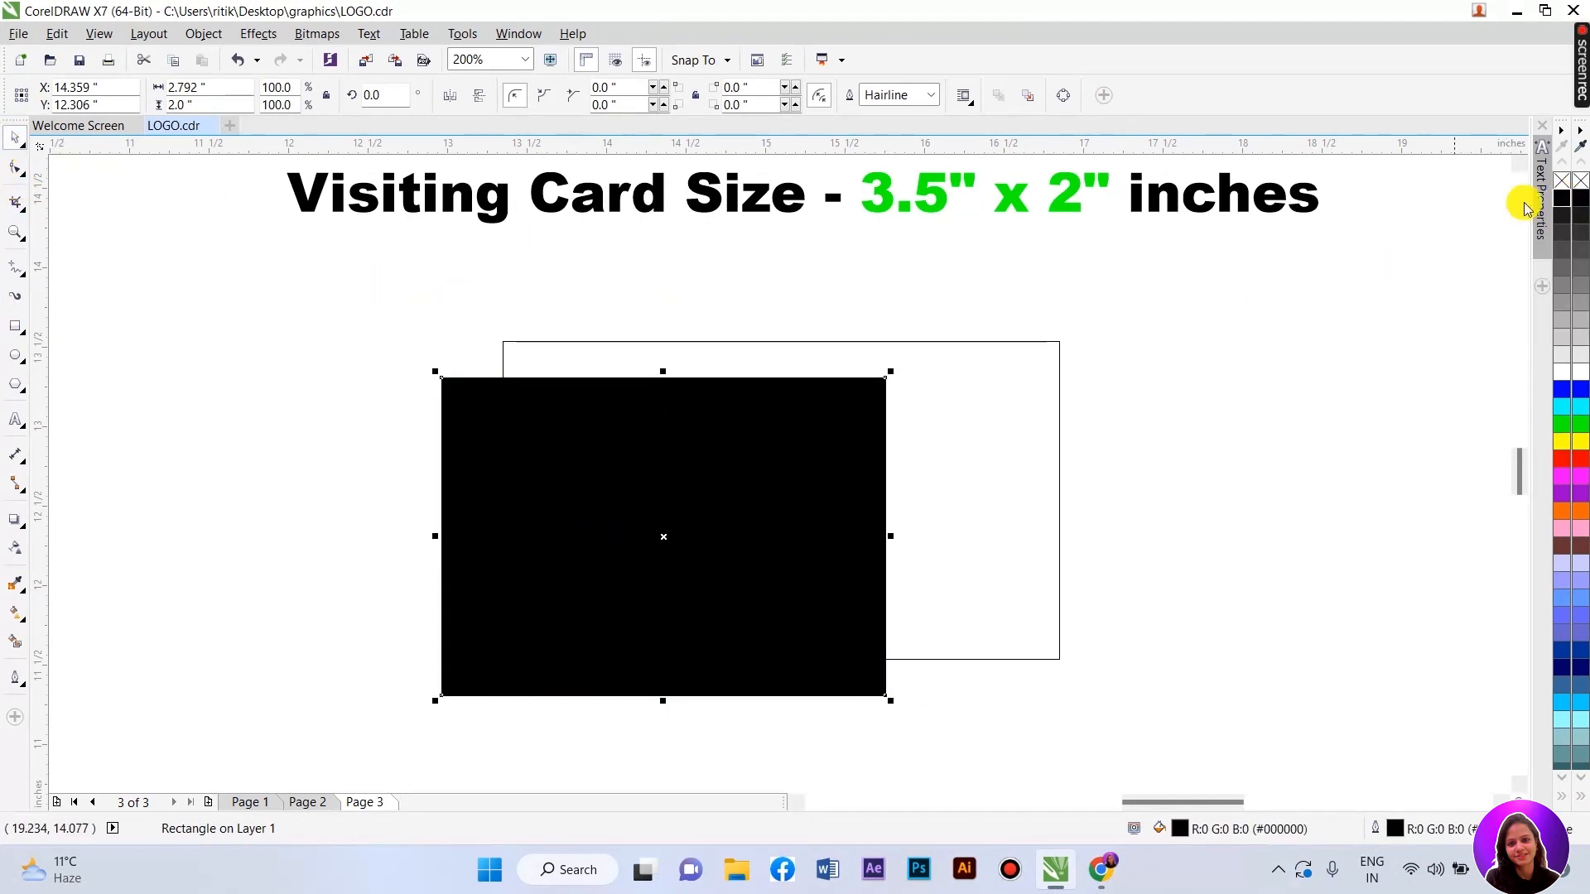
click(1565, 184)
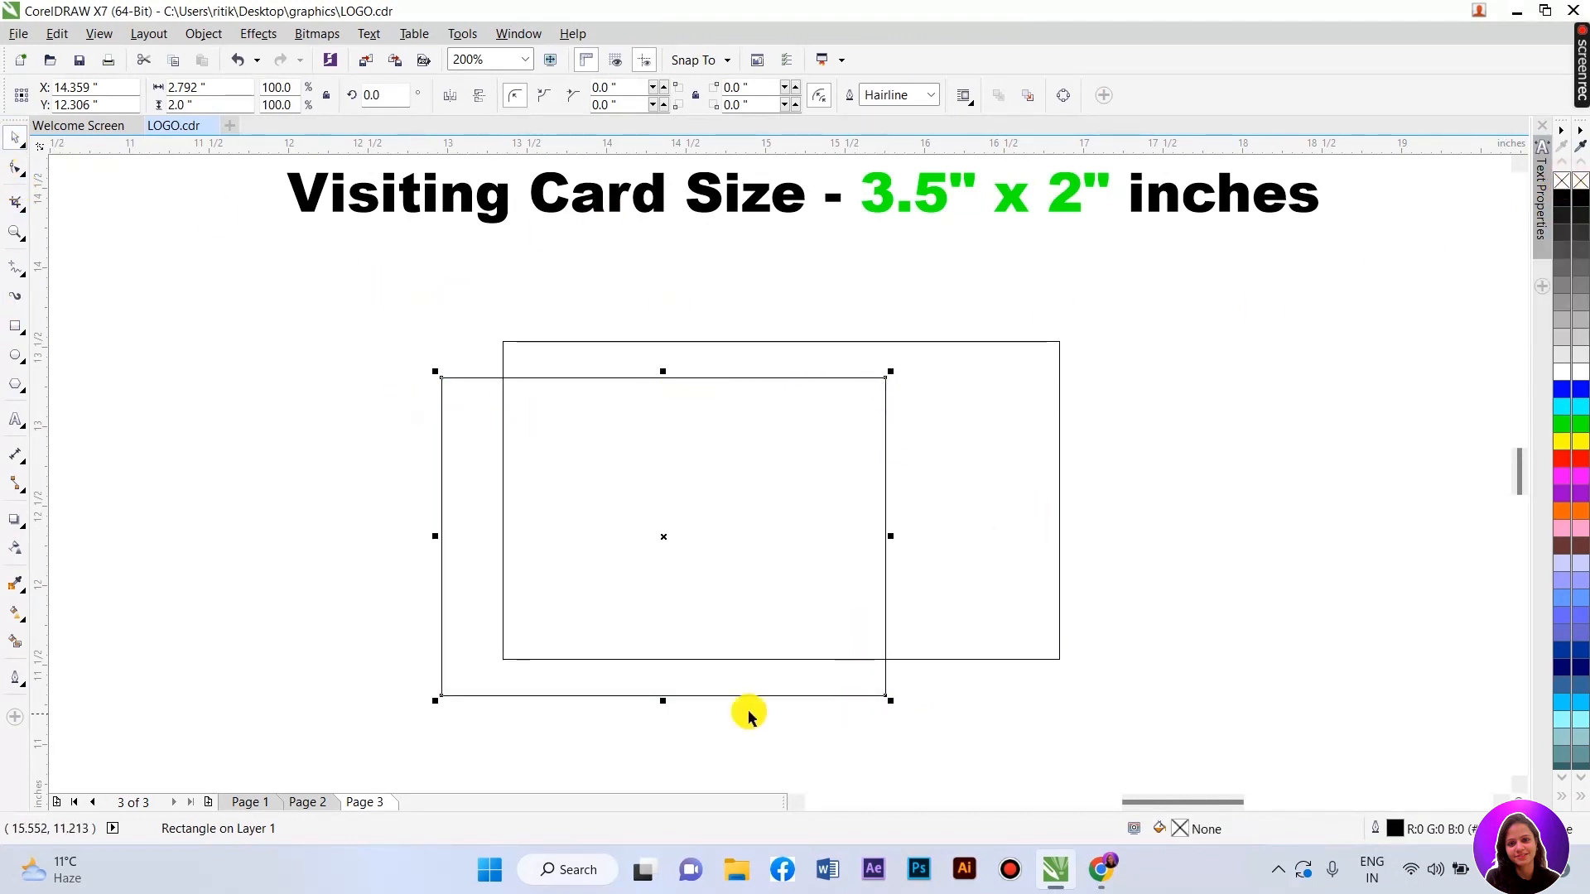
- Convert the new rectangle to curves and switch to node editing
right_click(553, 504)
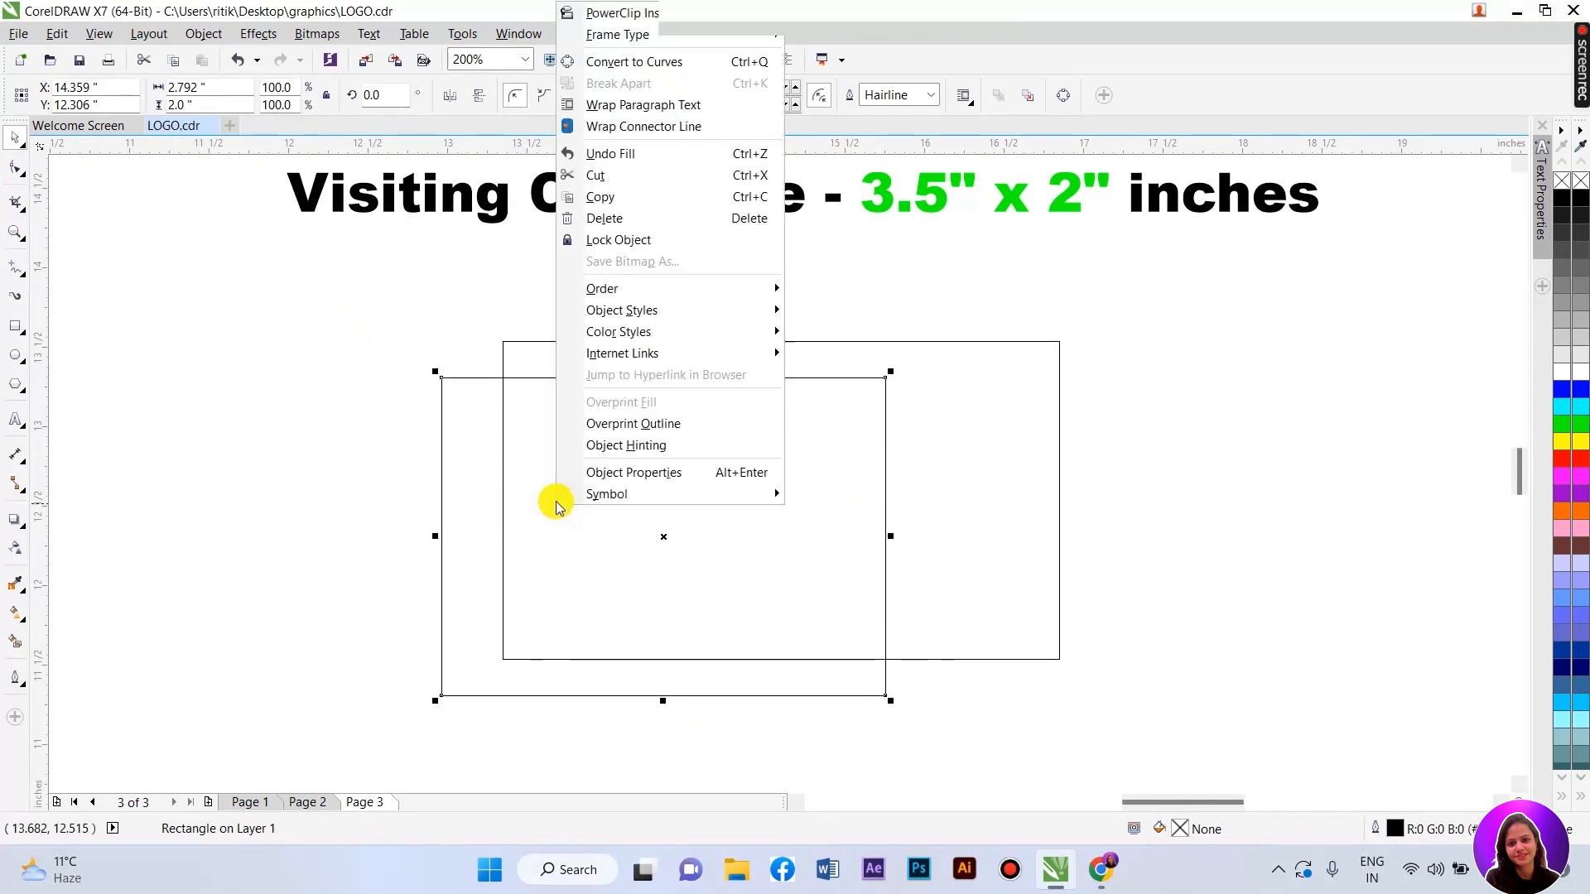
click(640, 61)
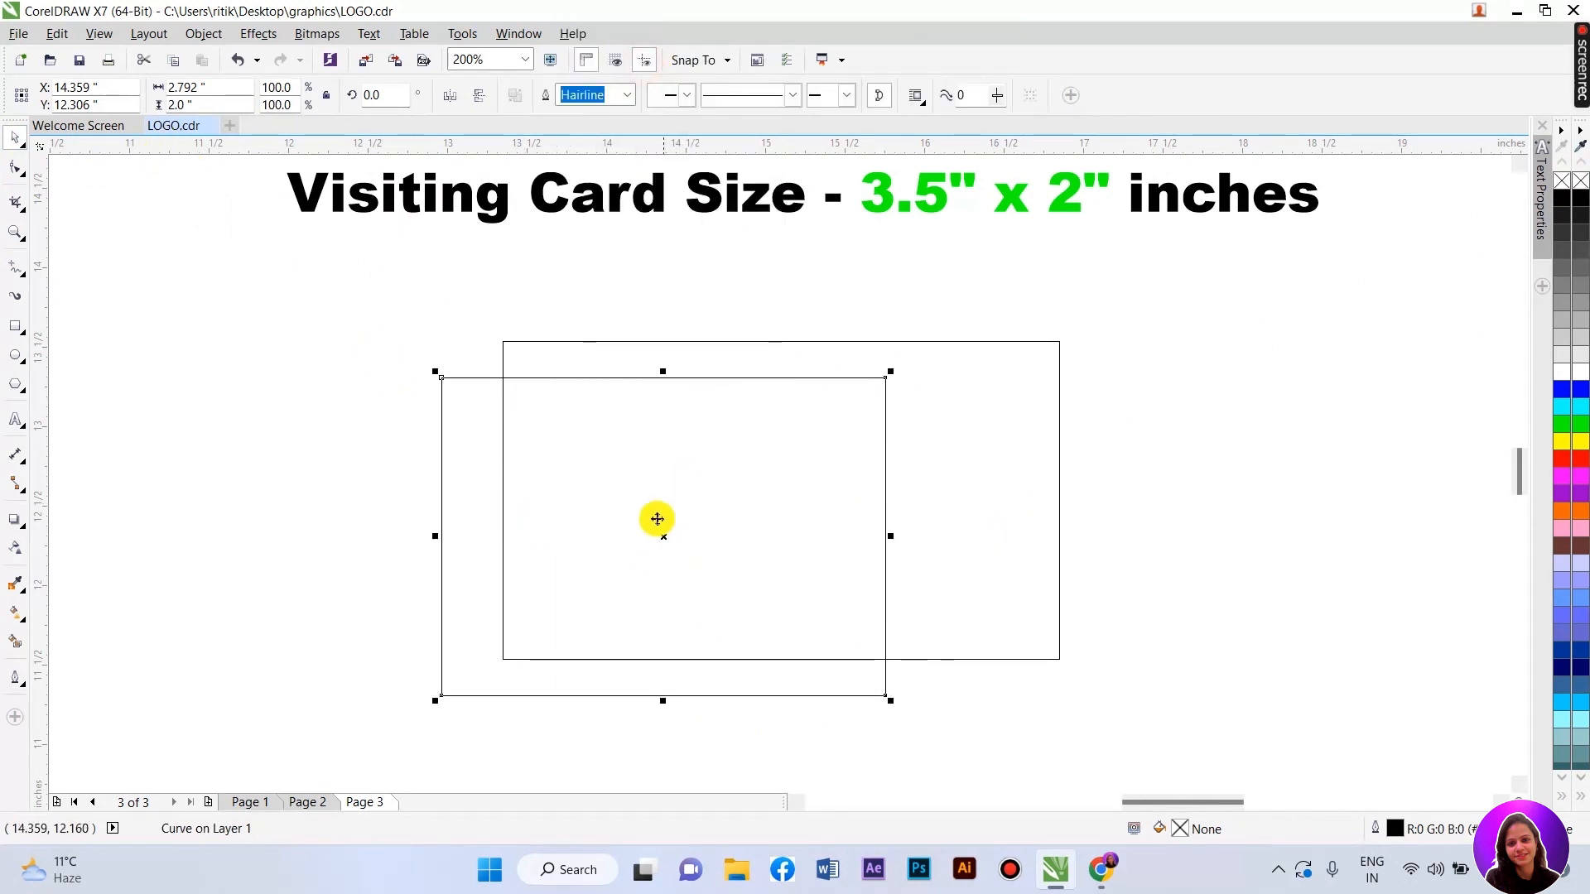
key(F10)
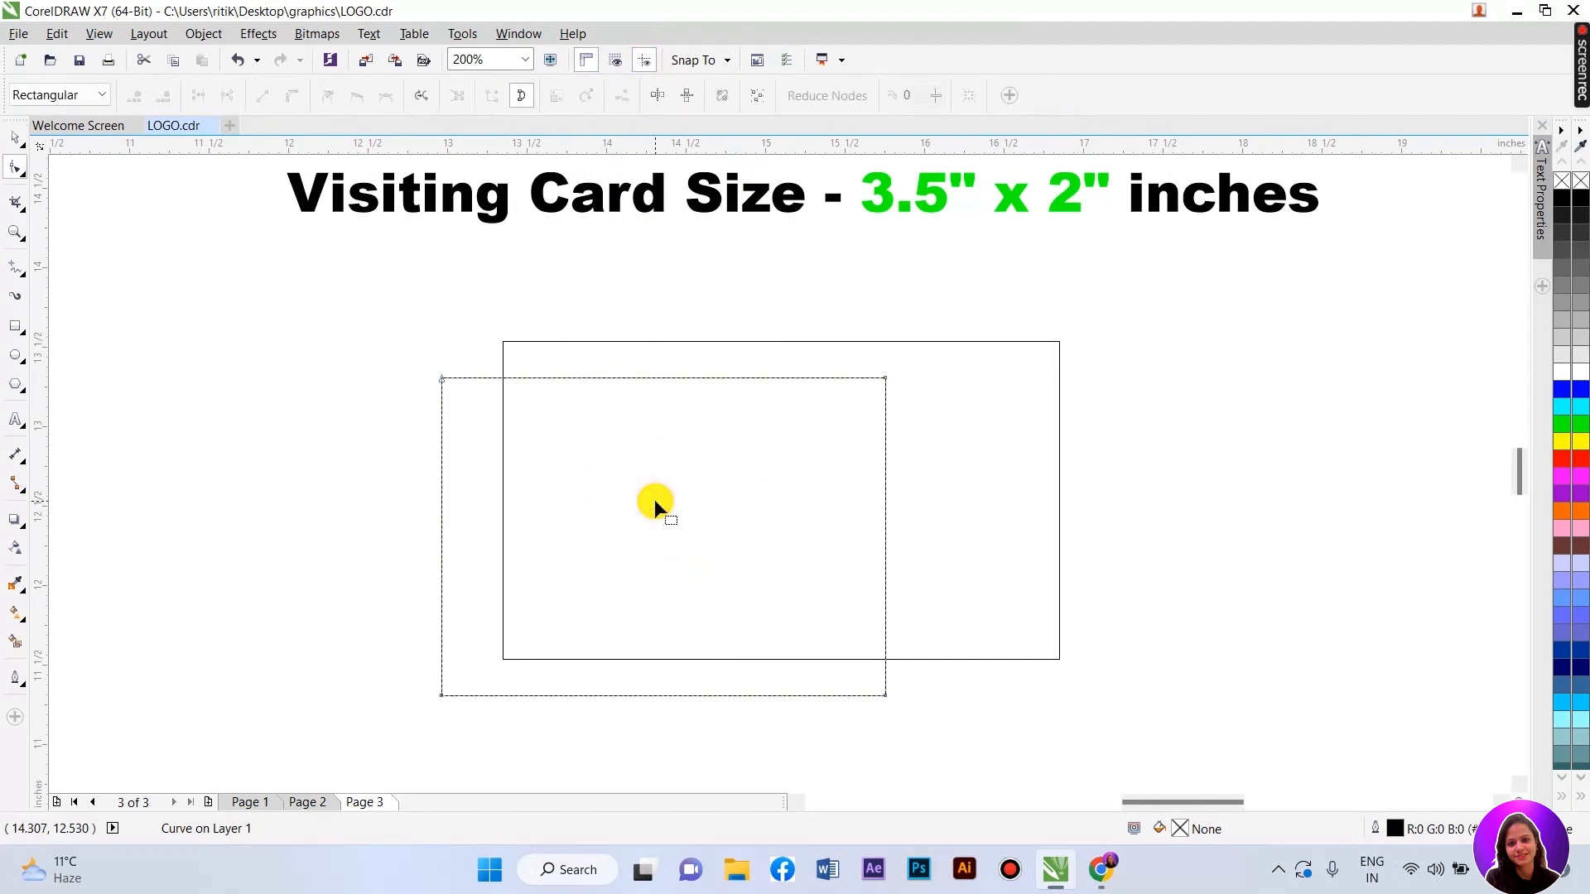
key(space)
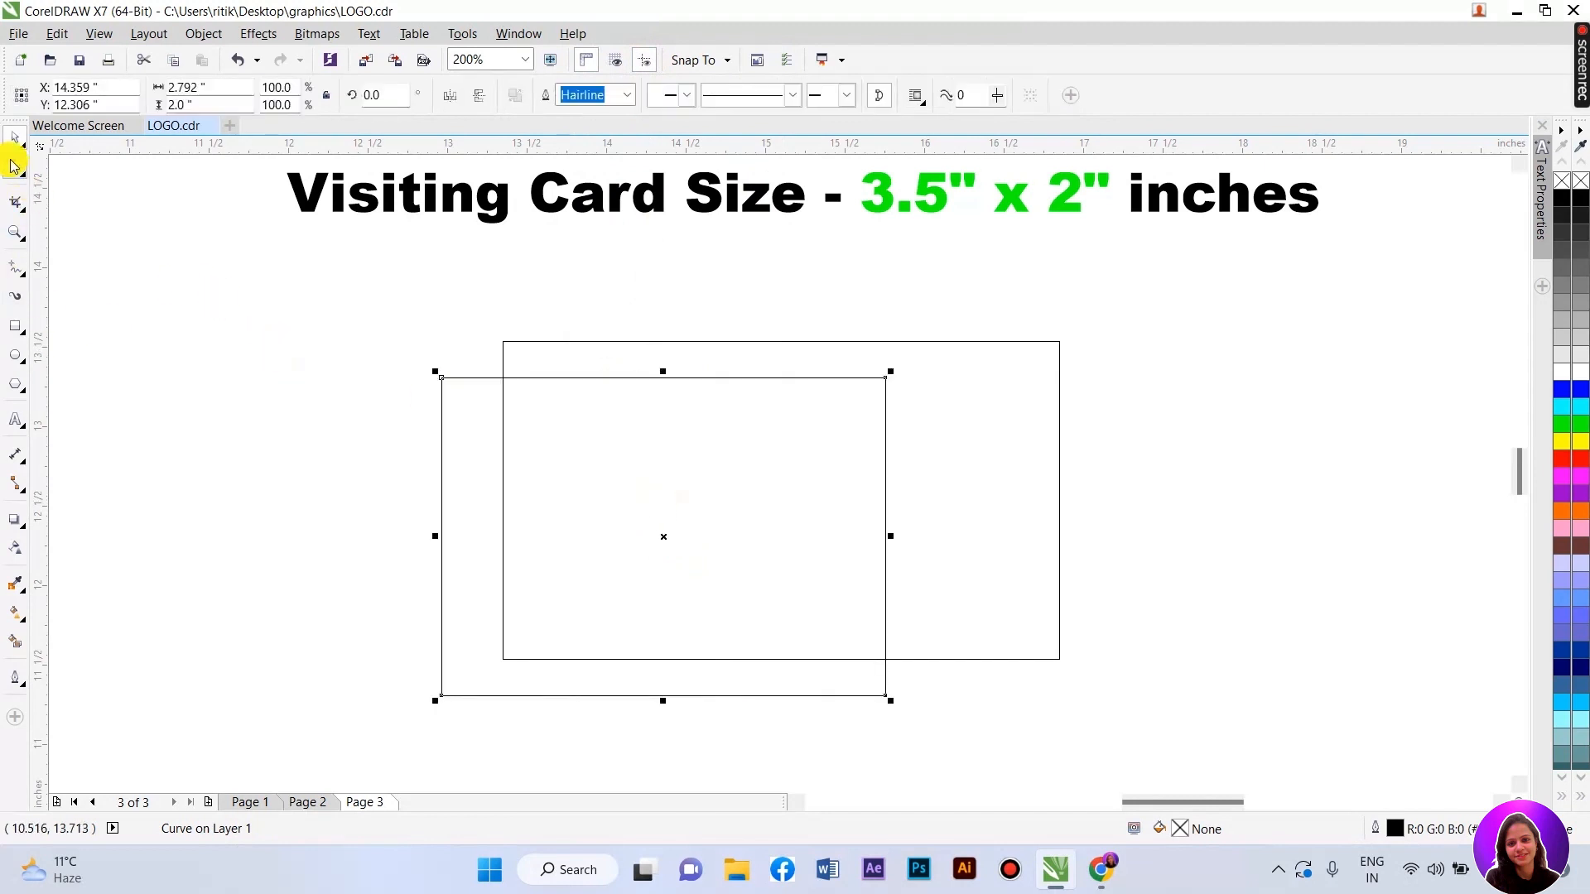
click(13, 166)
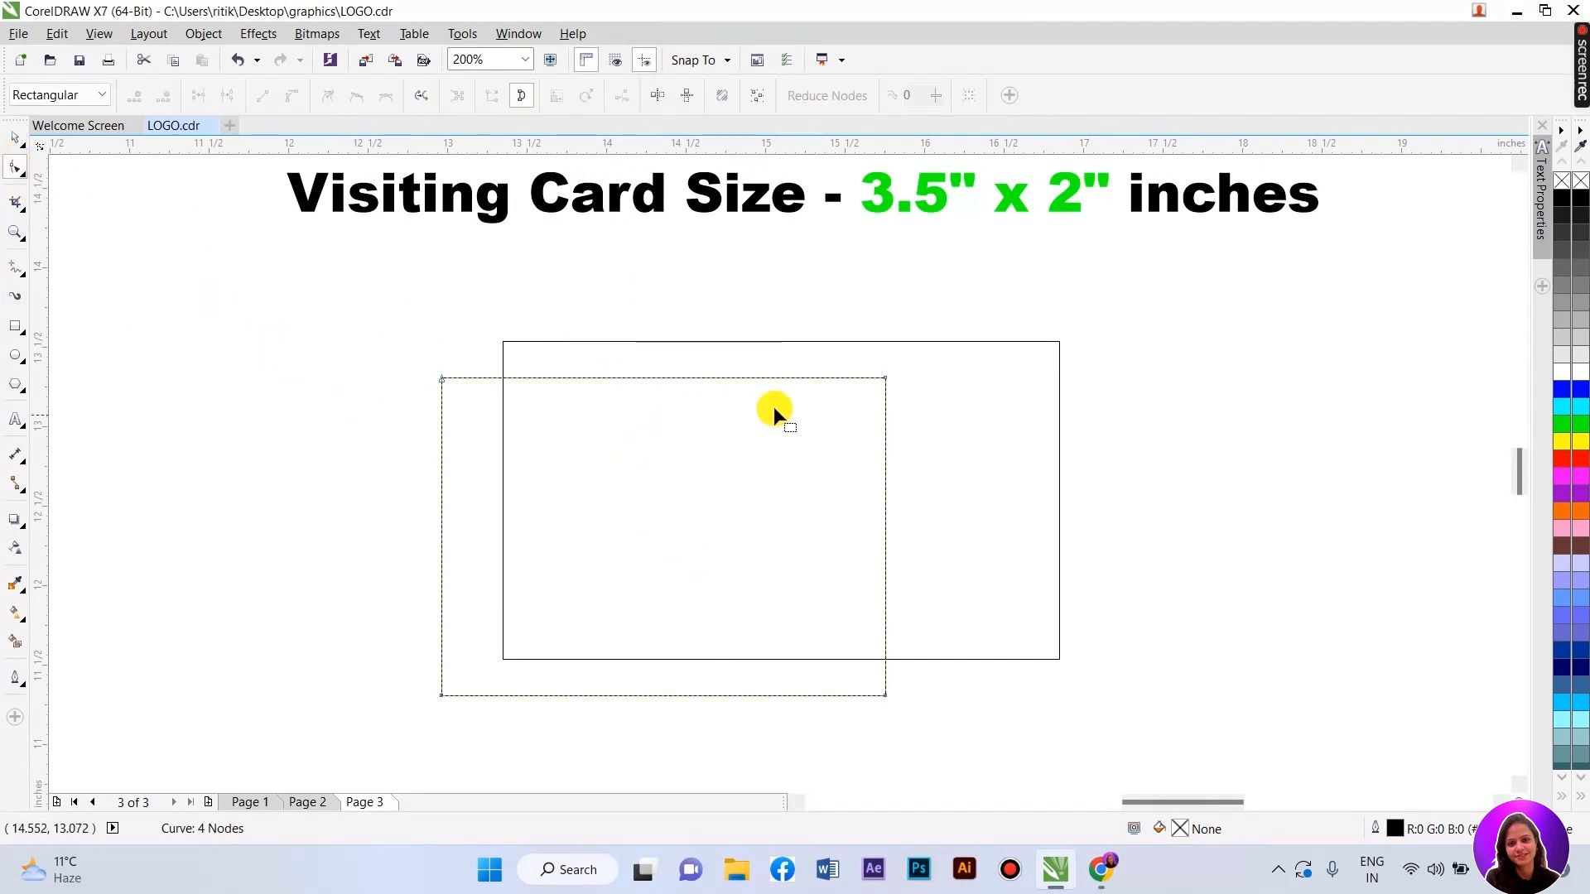
- Delete the top-right node to form a triangle and bend its diagonal into a concave curve
key(Delete)
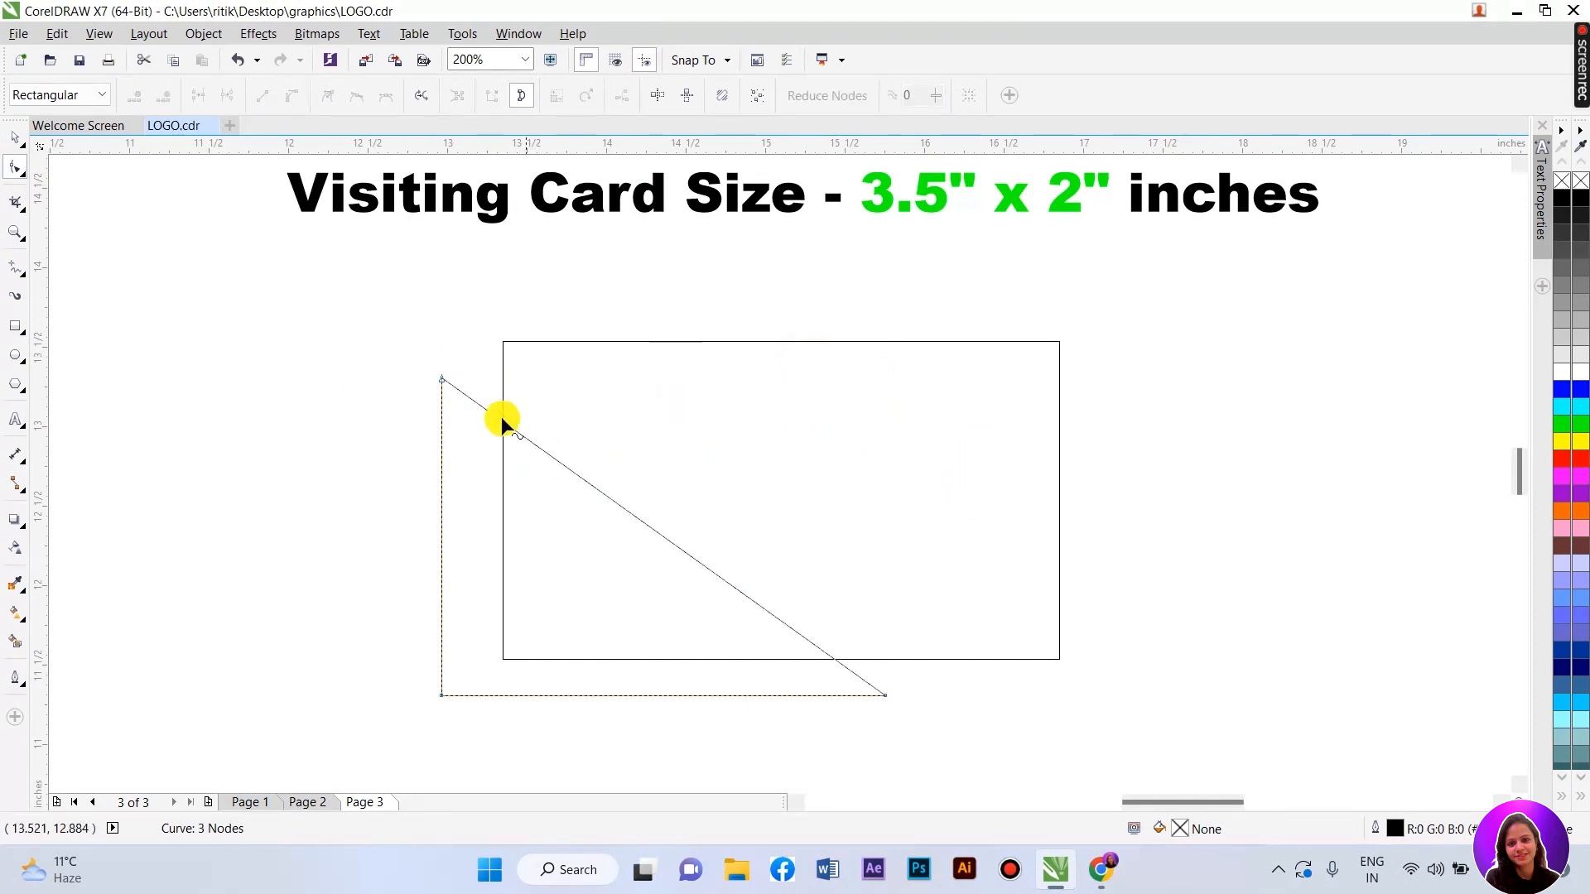
drag(426, 356, 934, 729)
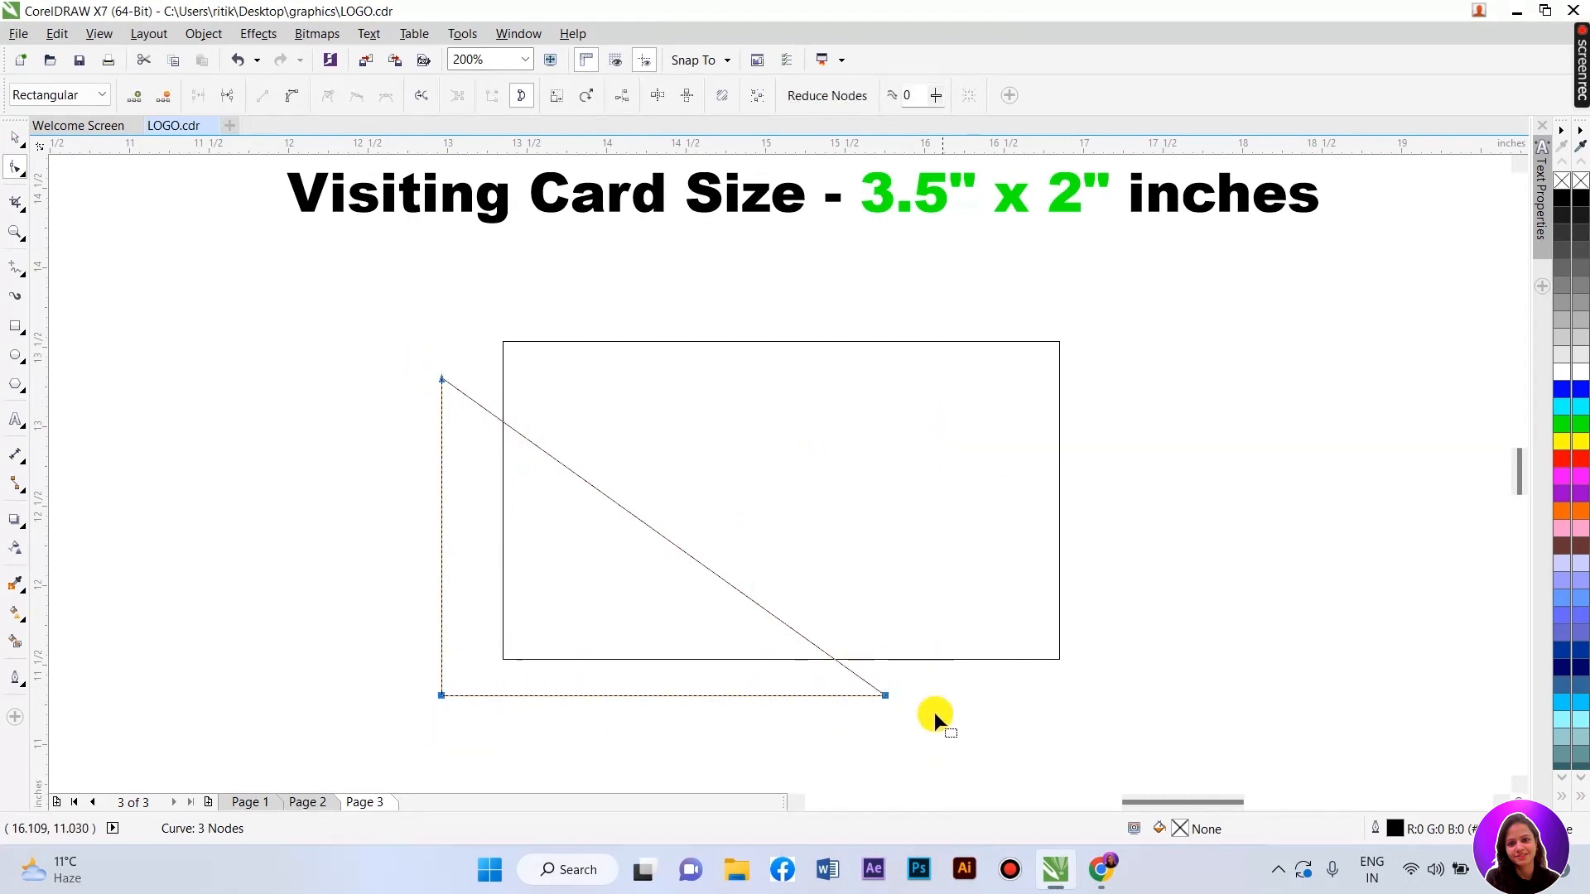
click(413, 424)
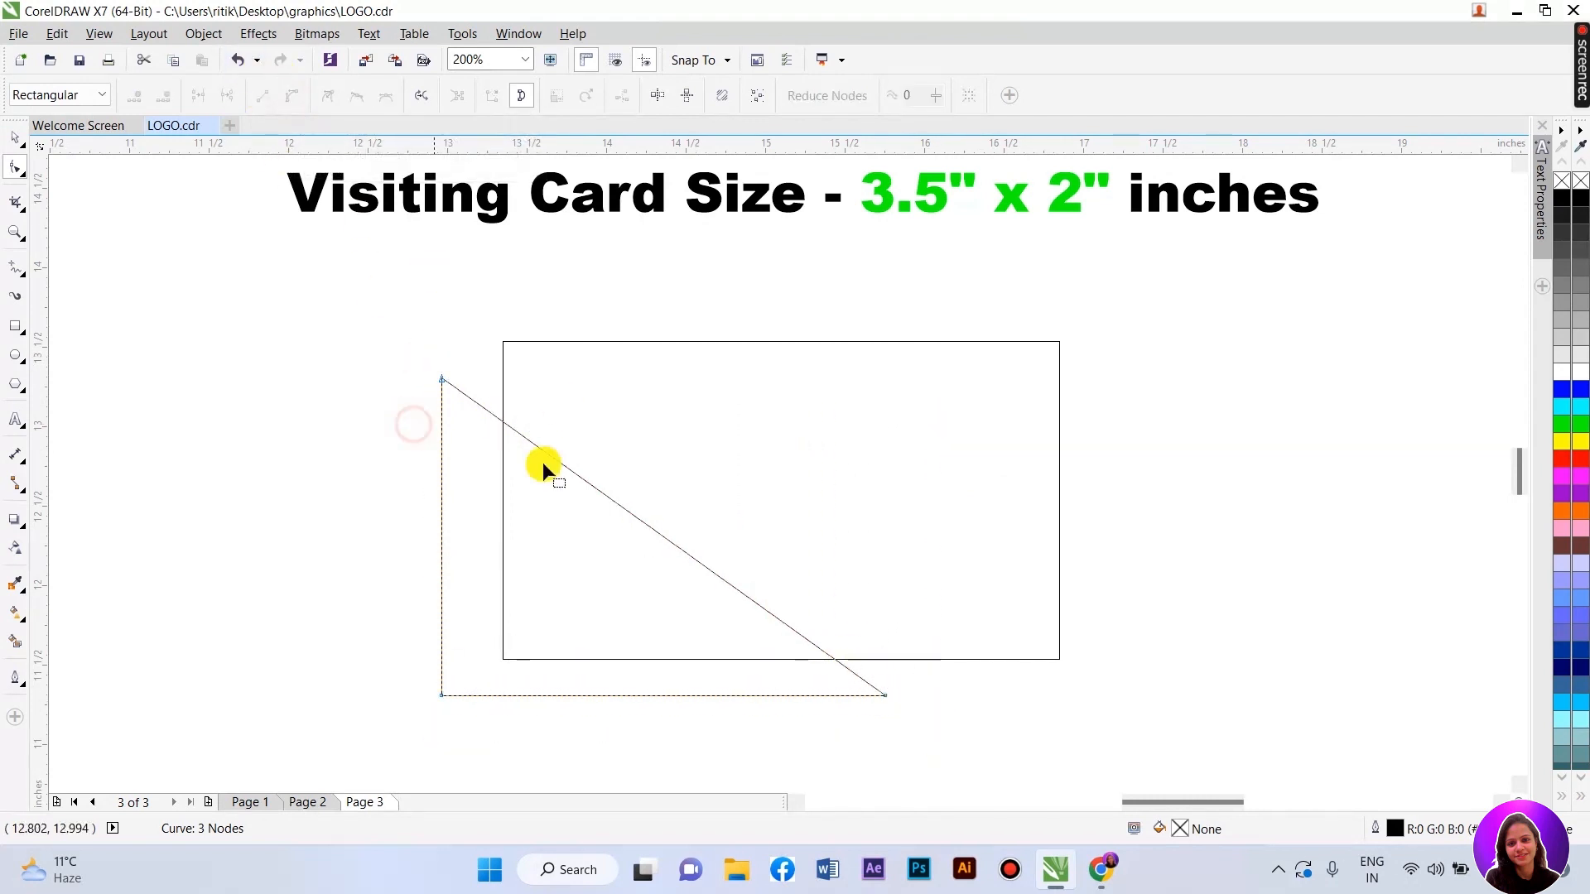
drag(624, 506, 598, 539)
drag(442, 376, 462, 335)
drag(578, 497, 559, 507)
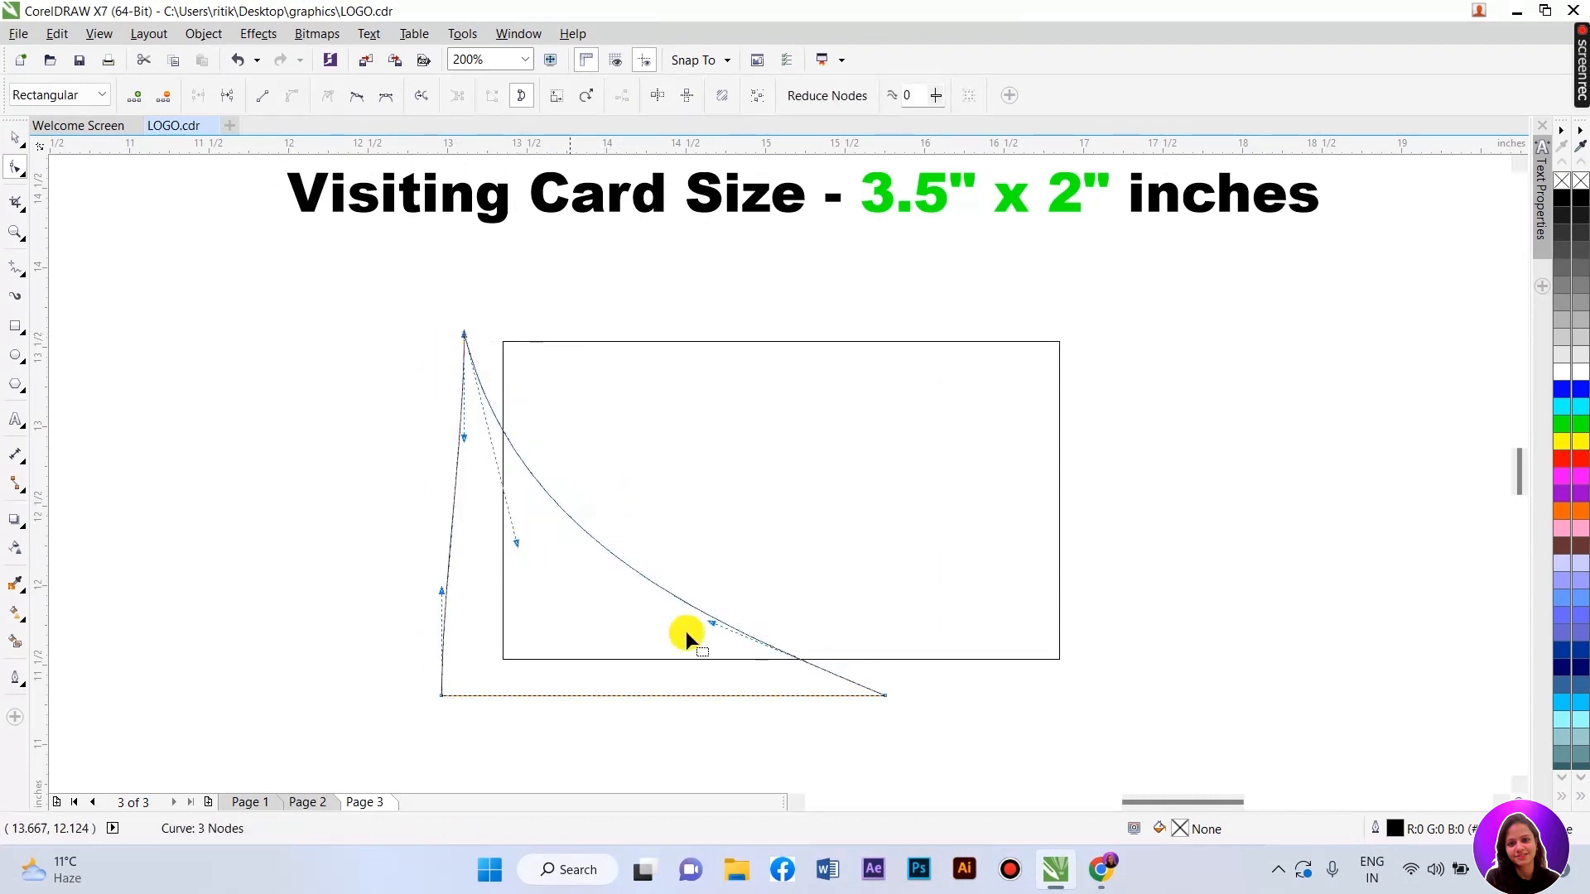
- Move the wedge's nodes onto the card's top-left and bottom-right corners and refine the curve
drag(882, 696, 925, 681)
drag(751, 614, 542, 534)
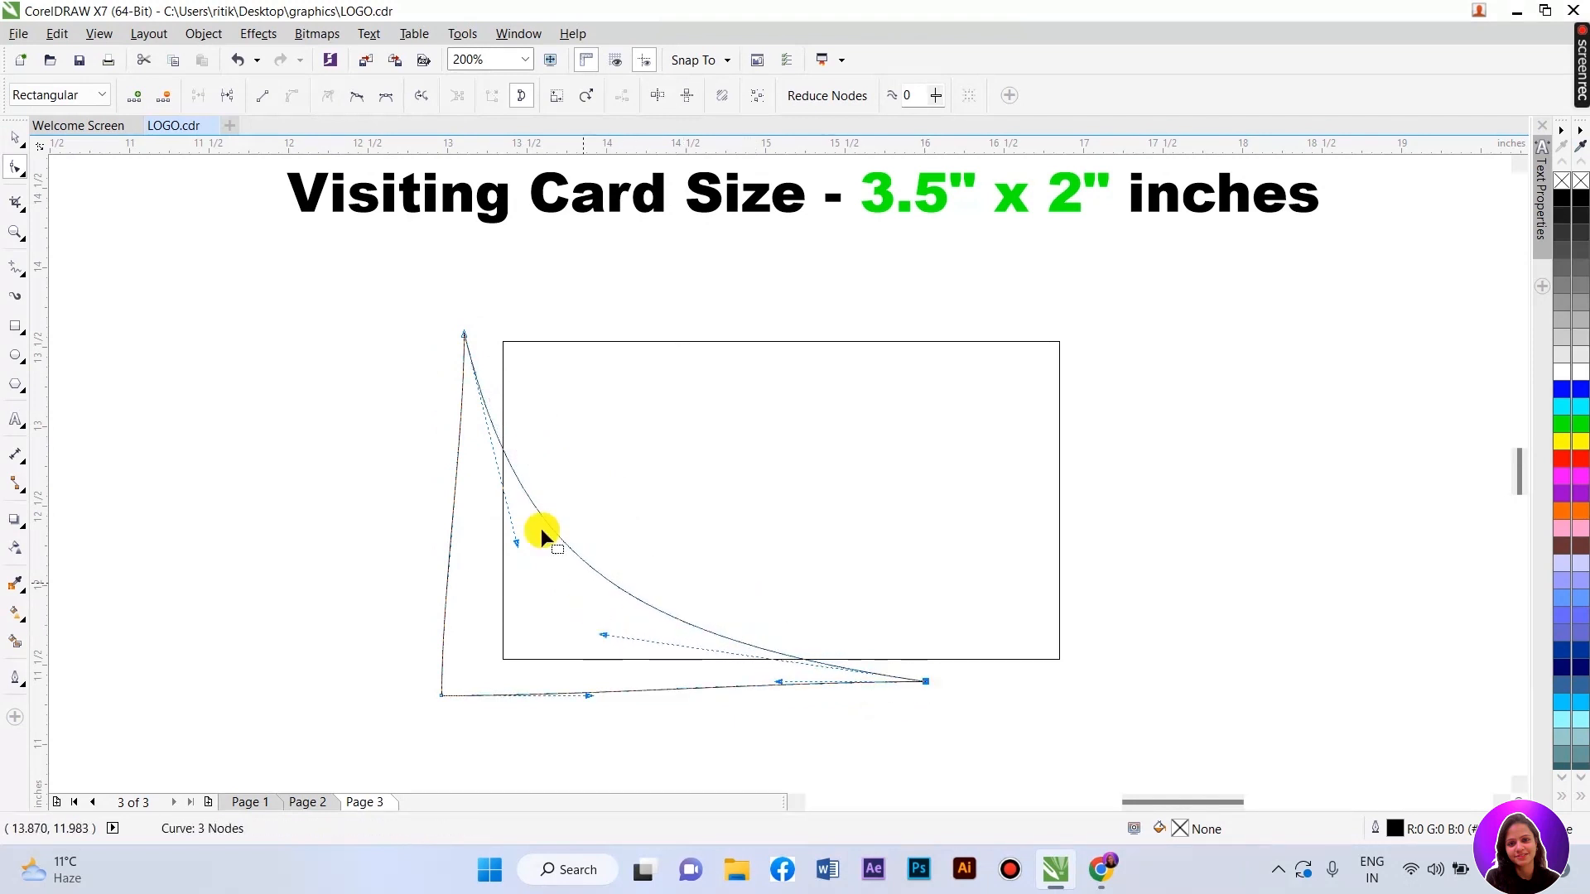
drag(466, 332, 502, 308)
mouse_move(552, 518)
mouse_down()
mouse_move(559, 479)
mouse_move(567, 494)
mouse_up()
drag(927, 682, 1060, 660)
drag(739, 611, 644, 608)
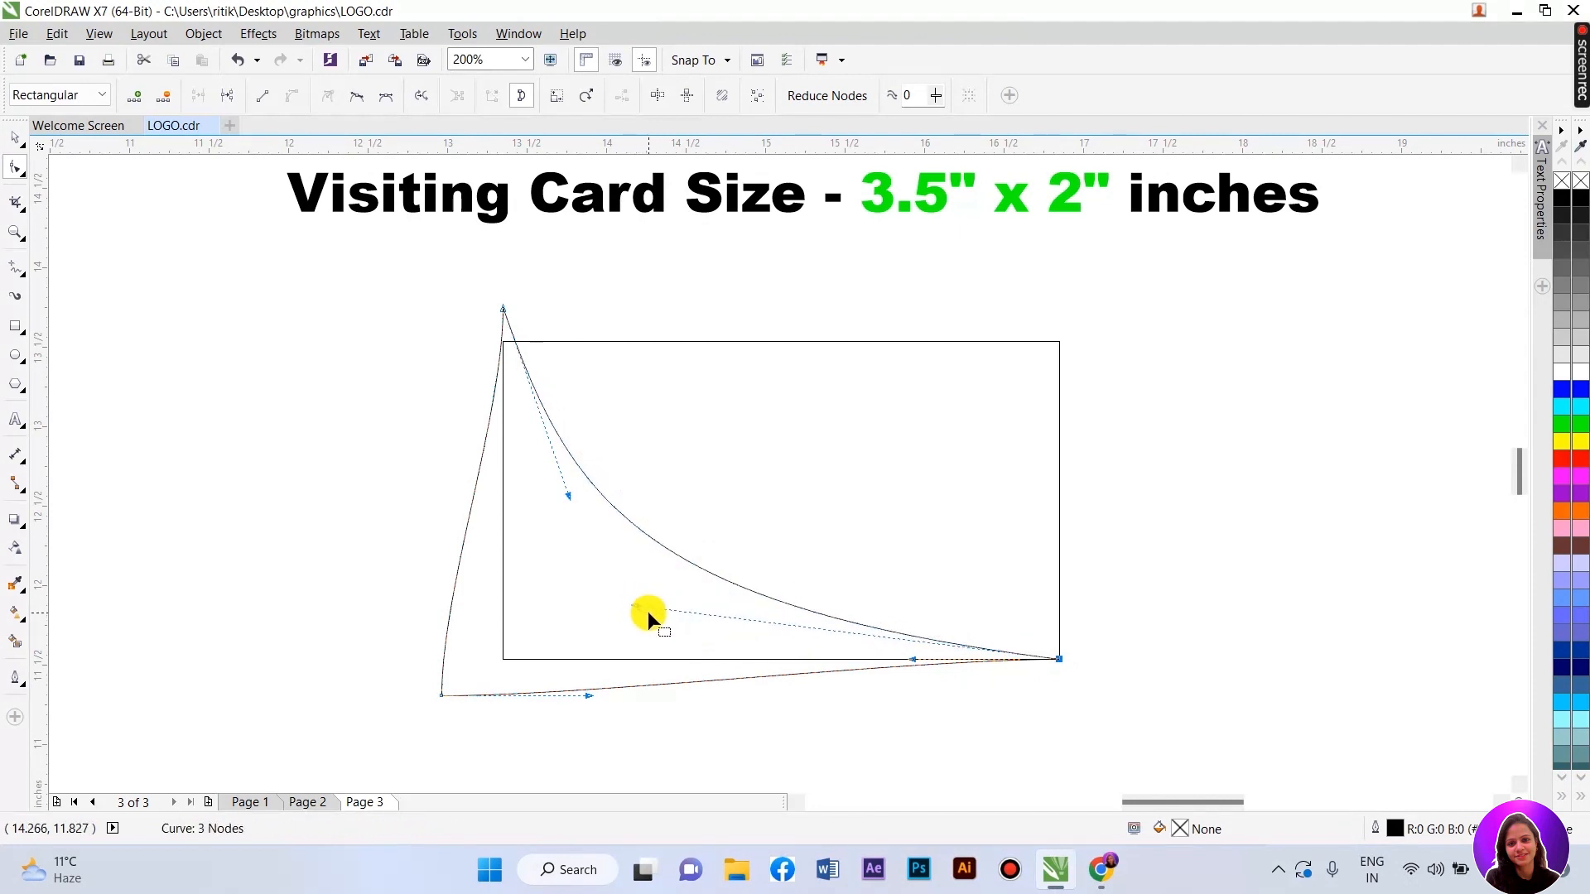
key(space)
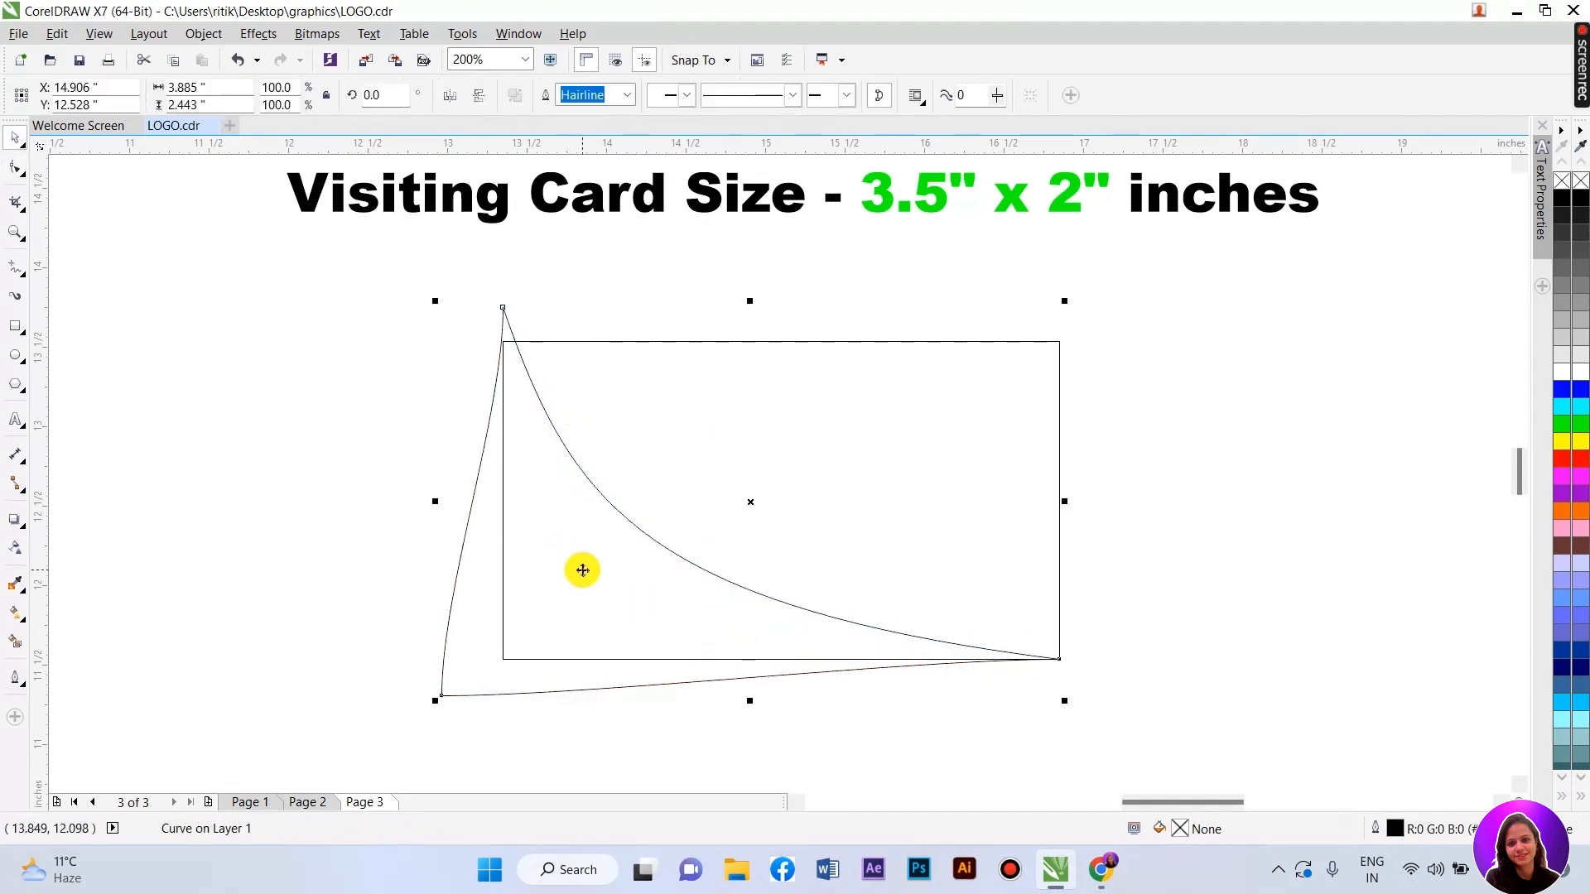
- Shift the swoosh slightly right and fill the two overlapping curves red and purple
drag(583, 570, 598, 556)
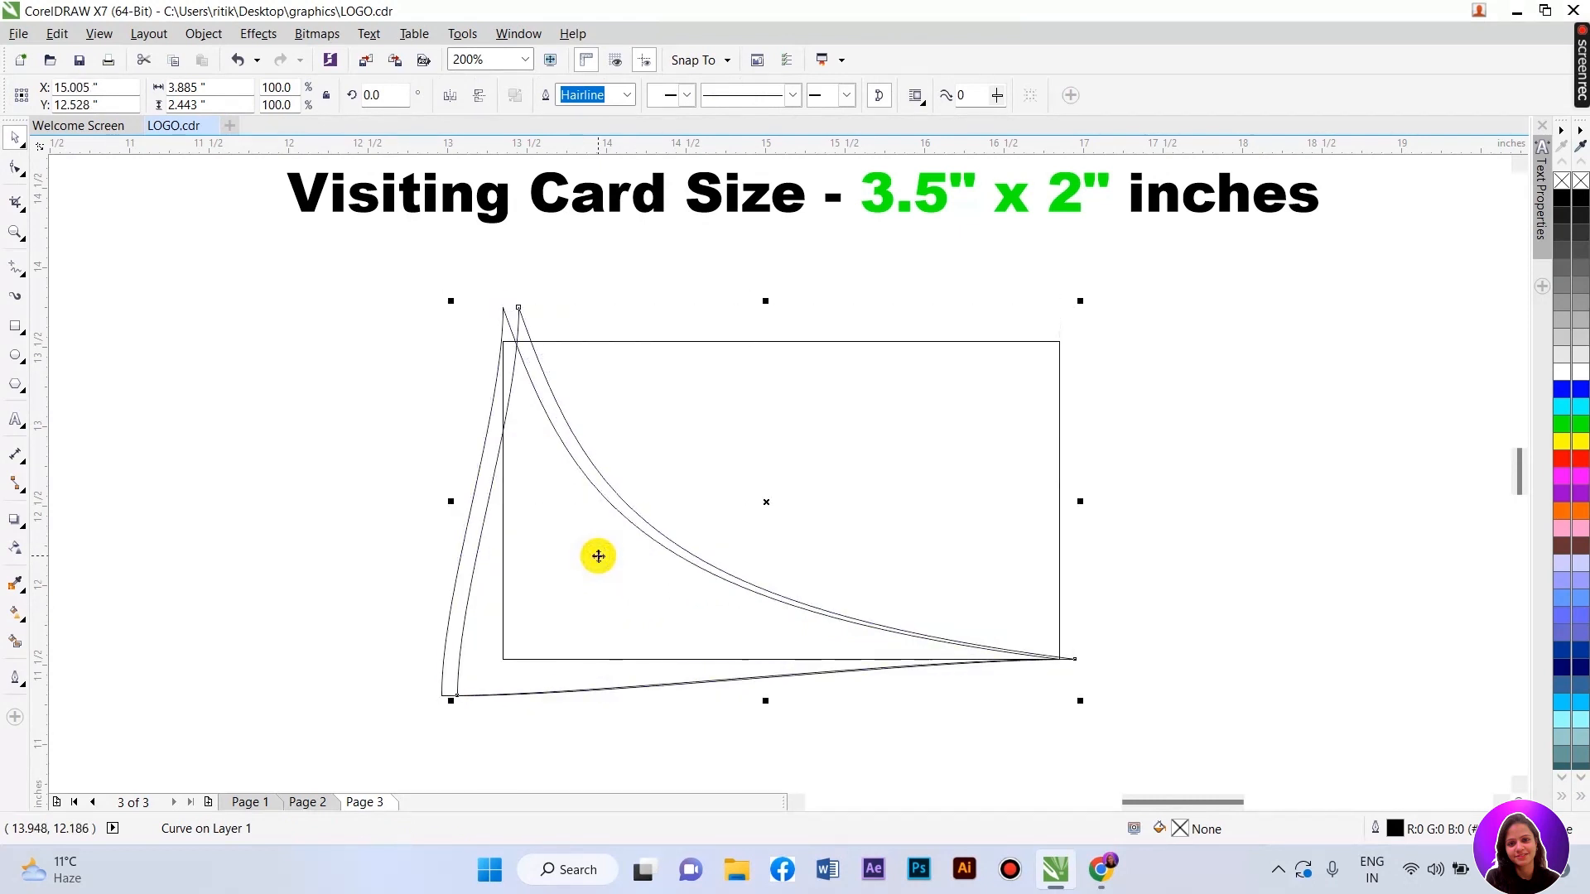
right_click(505, 322)
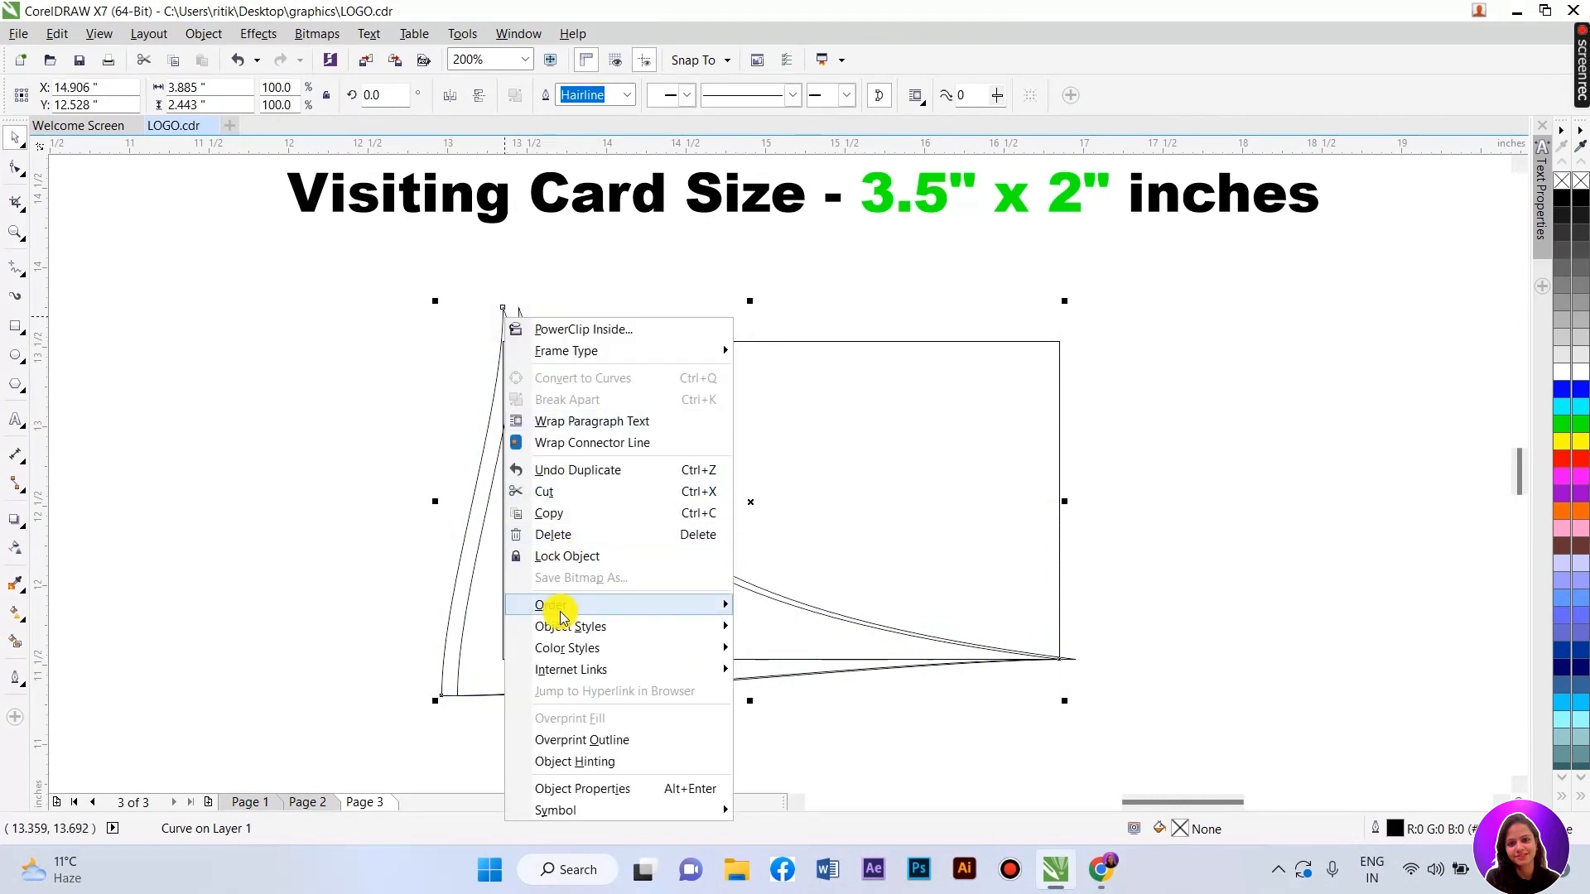
click(398, 400)
click(507, 317)
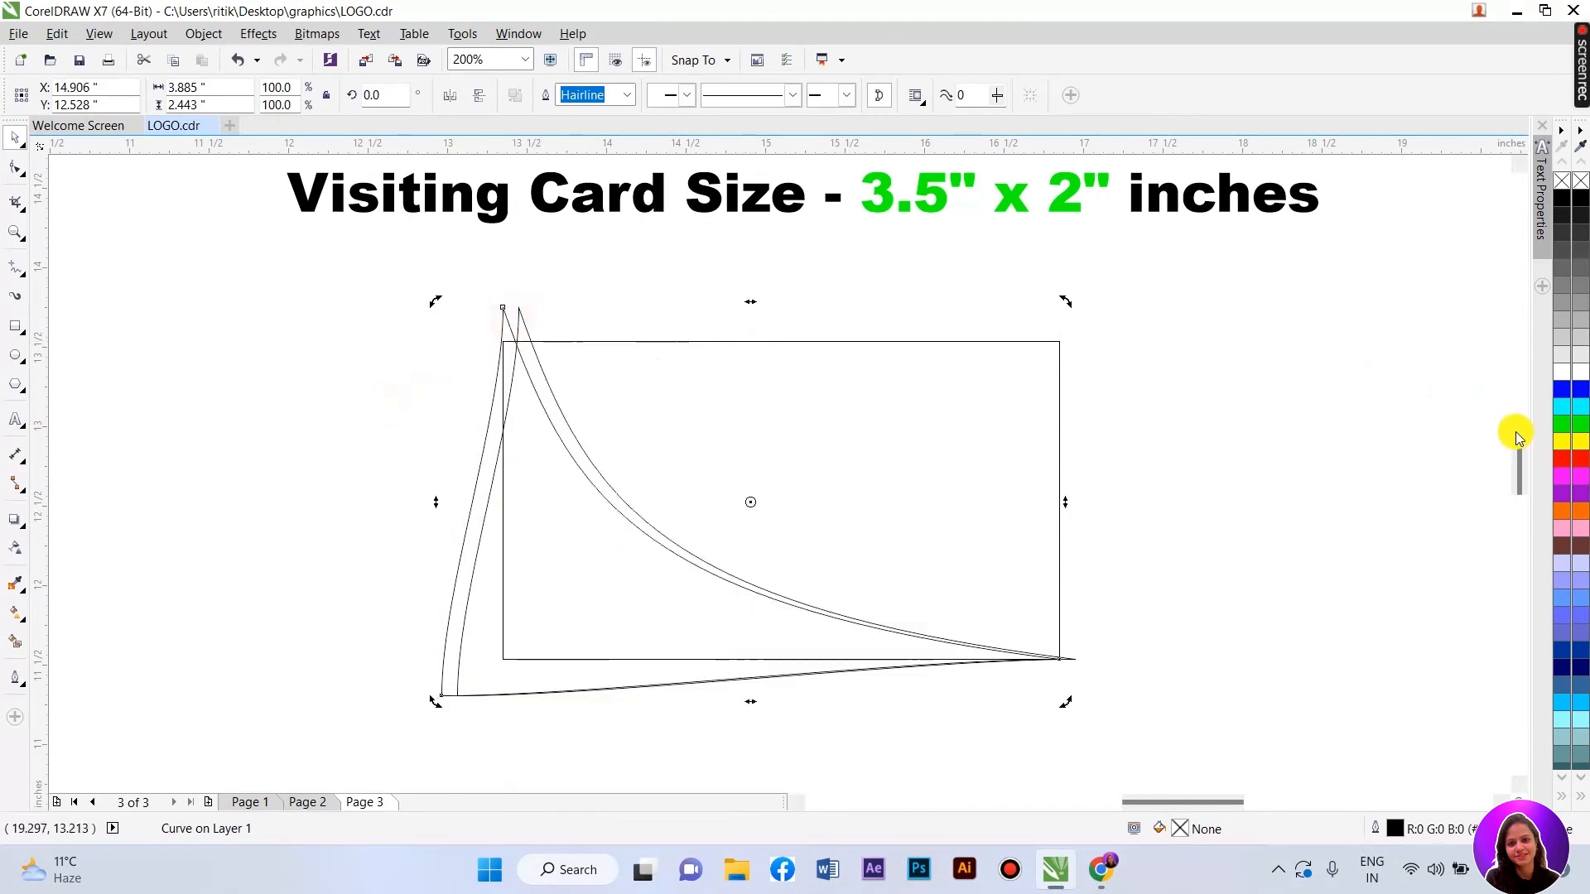
click(1562, 462)
click(499, 317)
click(523, 336)
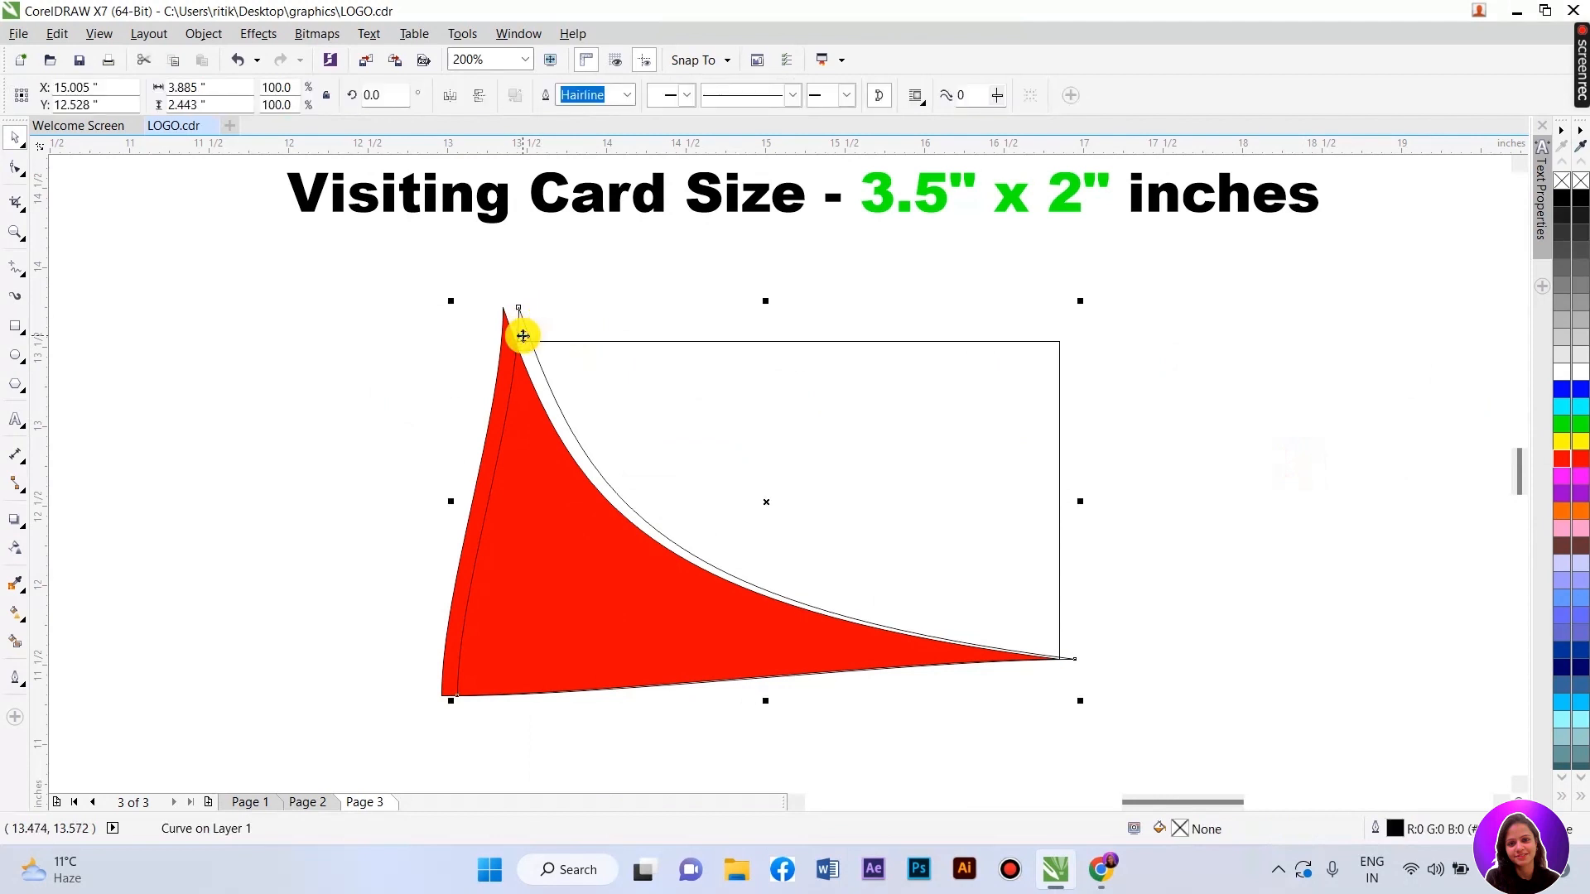
click(1578, 488)
click(506, 361)
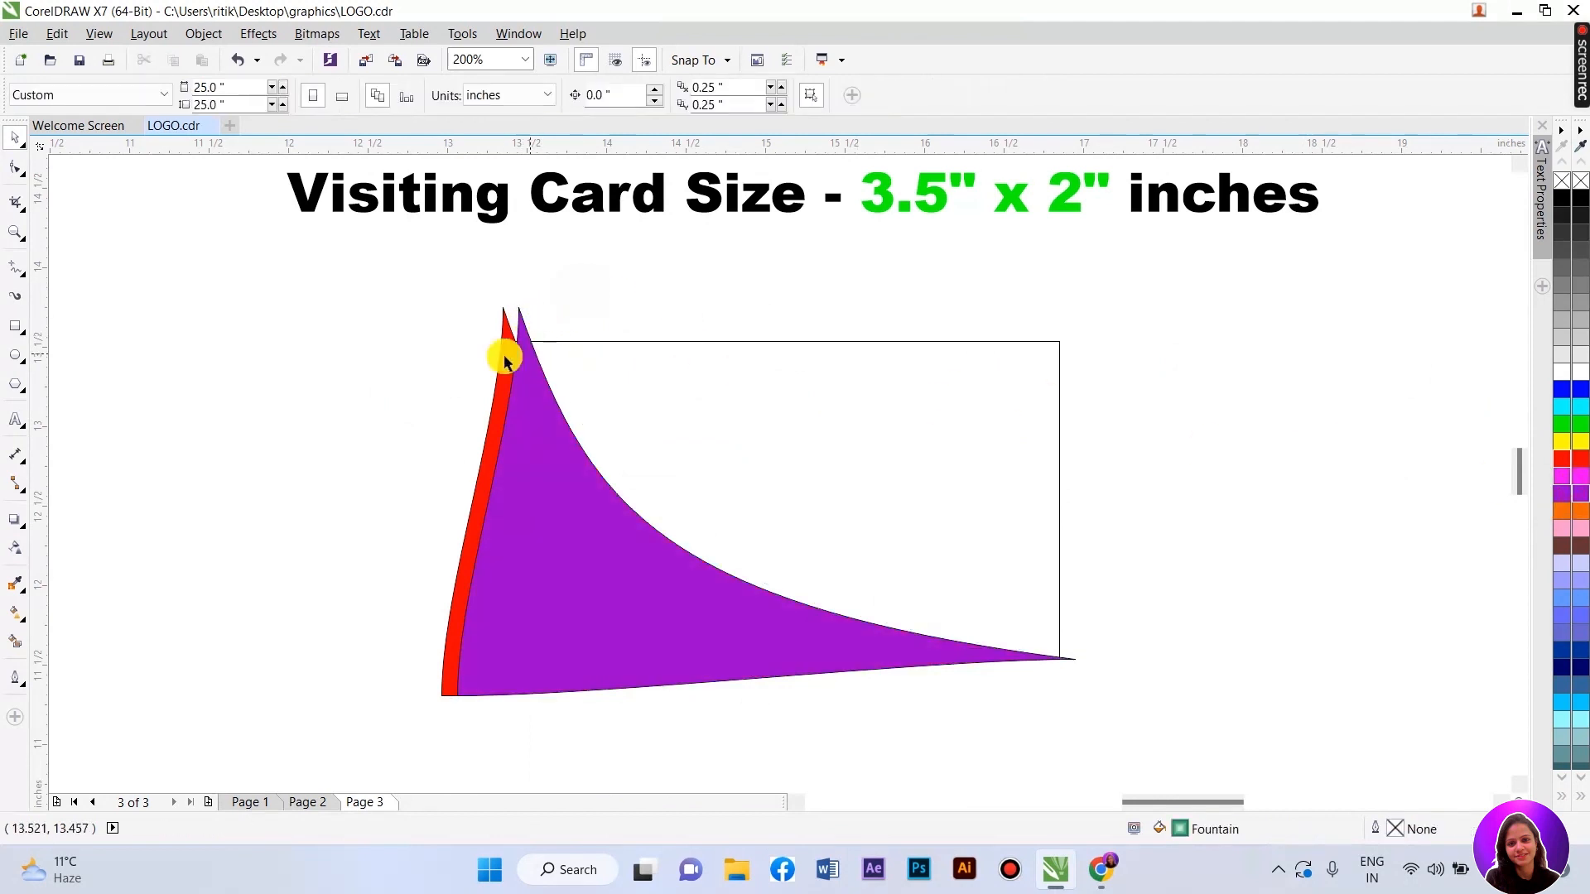
- Bring the red curve in front of the purple one and reselect it
right_click(507, 341)
mouse_move(546, 623)
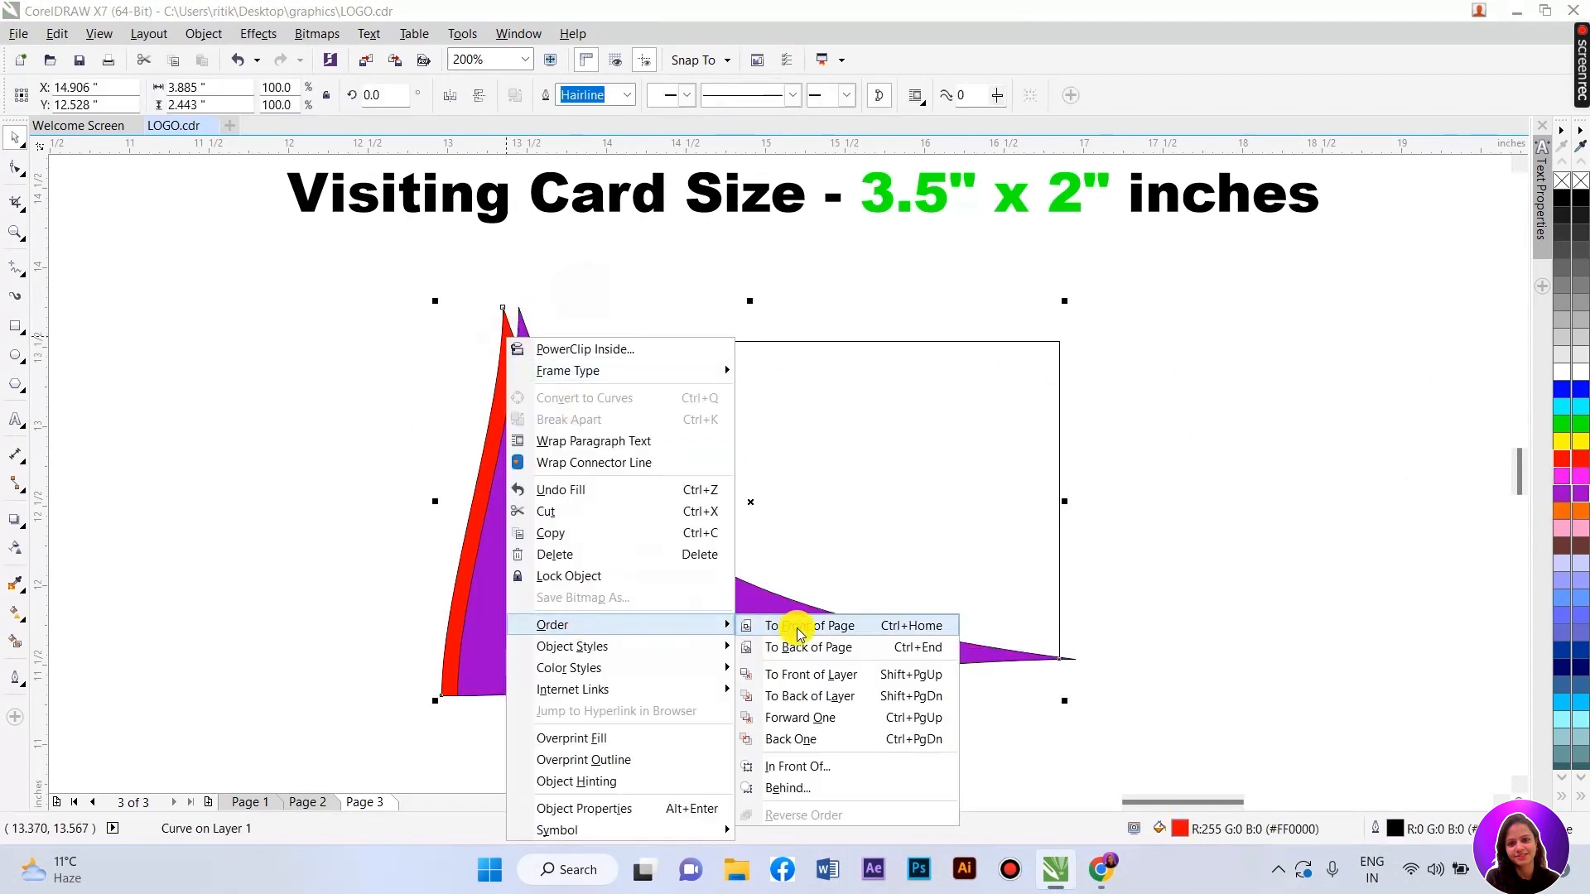
click(795, 623)
click(1194, 423)
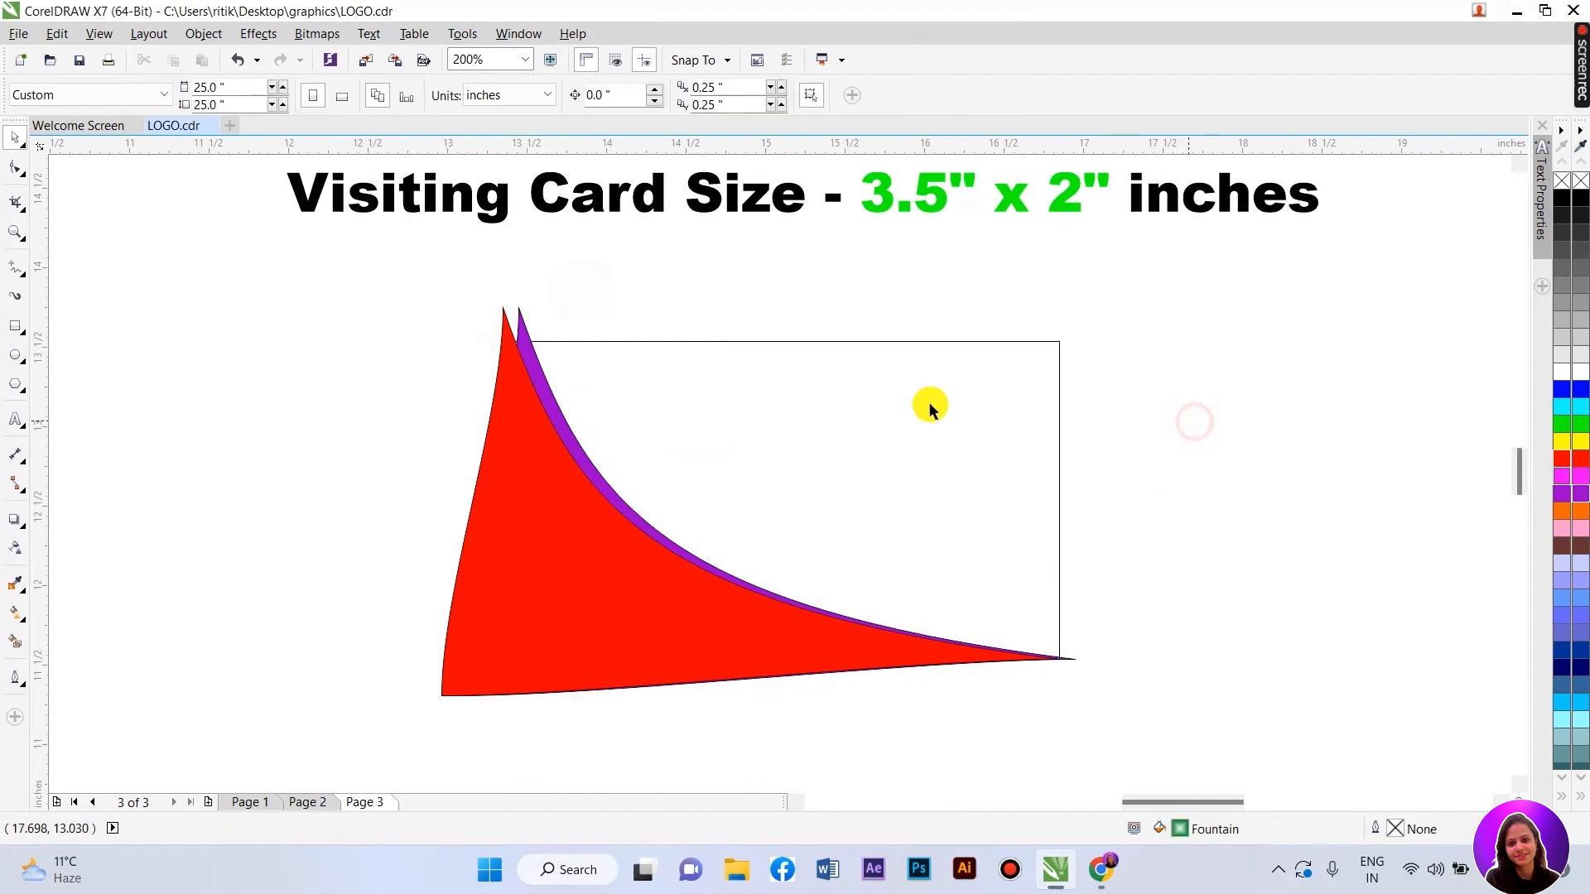
click(519, 326)
- Drag the red wedge's top node and curved edge so a purple band shows along the sweep
double_click(520, 325)
drag(520, 316, 502, 306)
drag(569, 492, 589, 484)
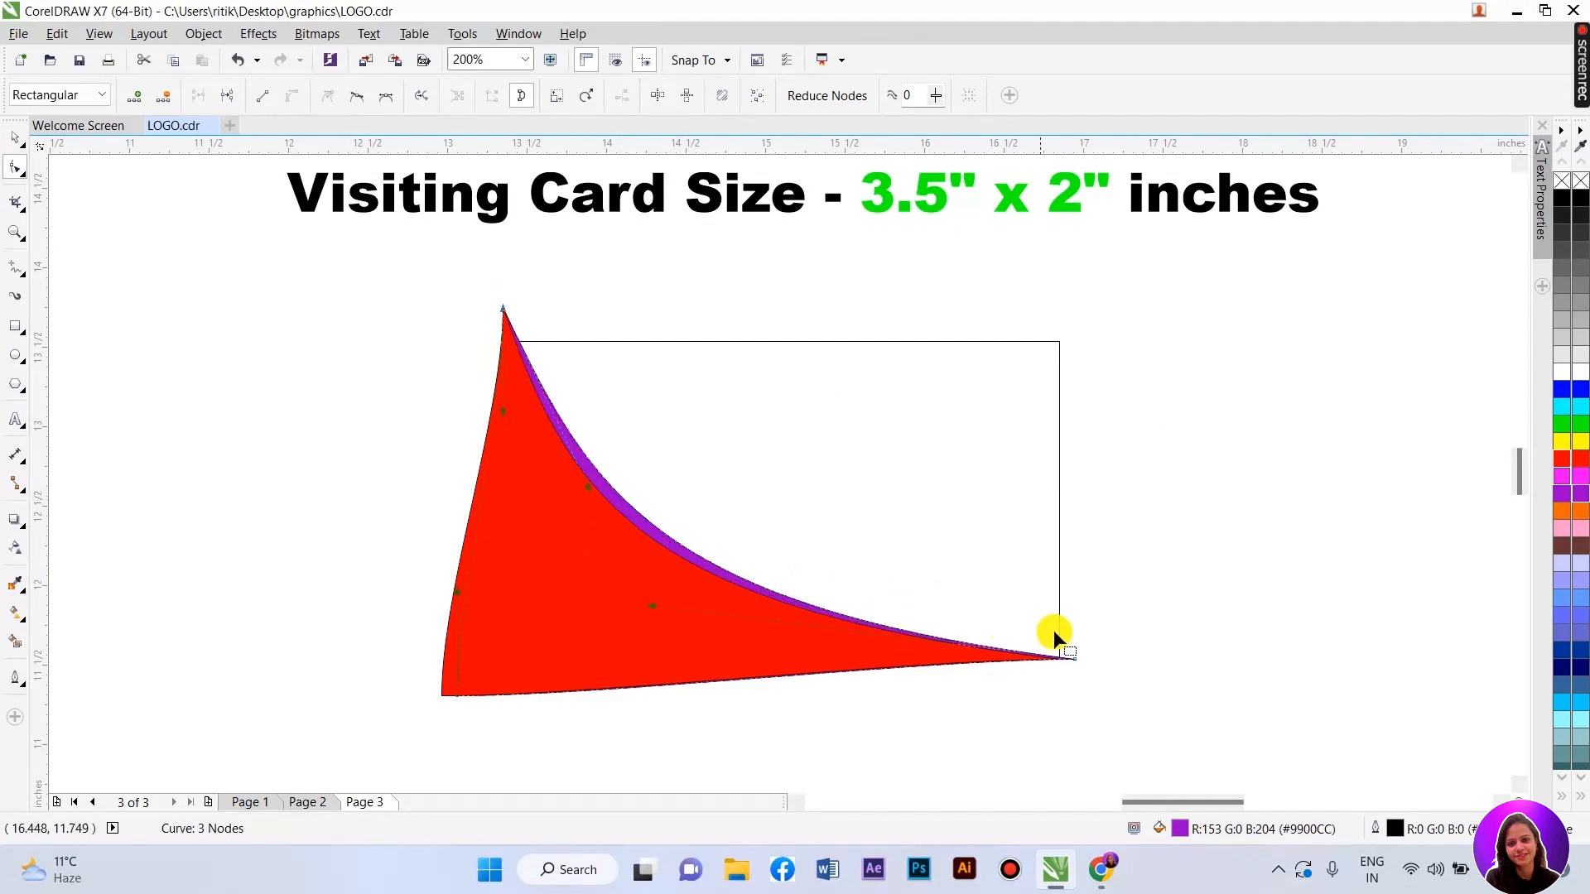
drag(649, 603, 728, 620)
drag(586, 480, 567, 501)
click(15, 138)
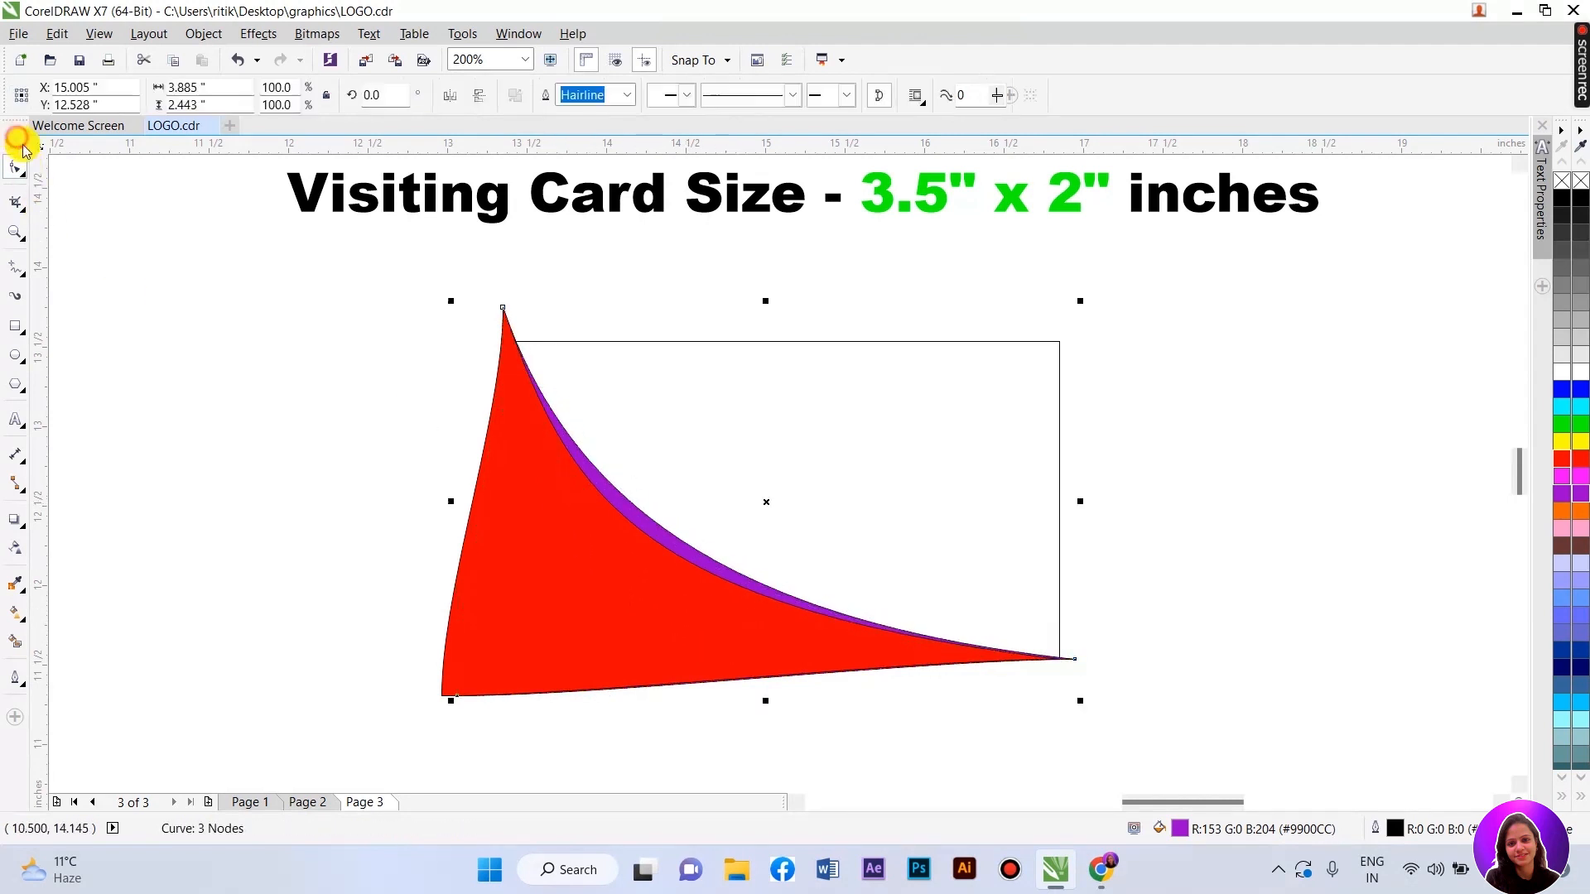
click(182, 342)
click(514, 577)
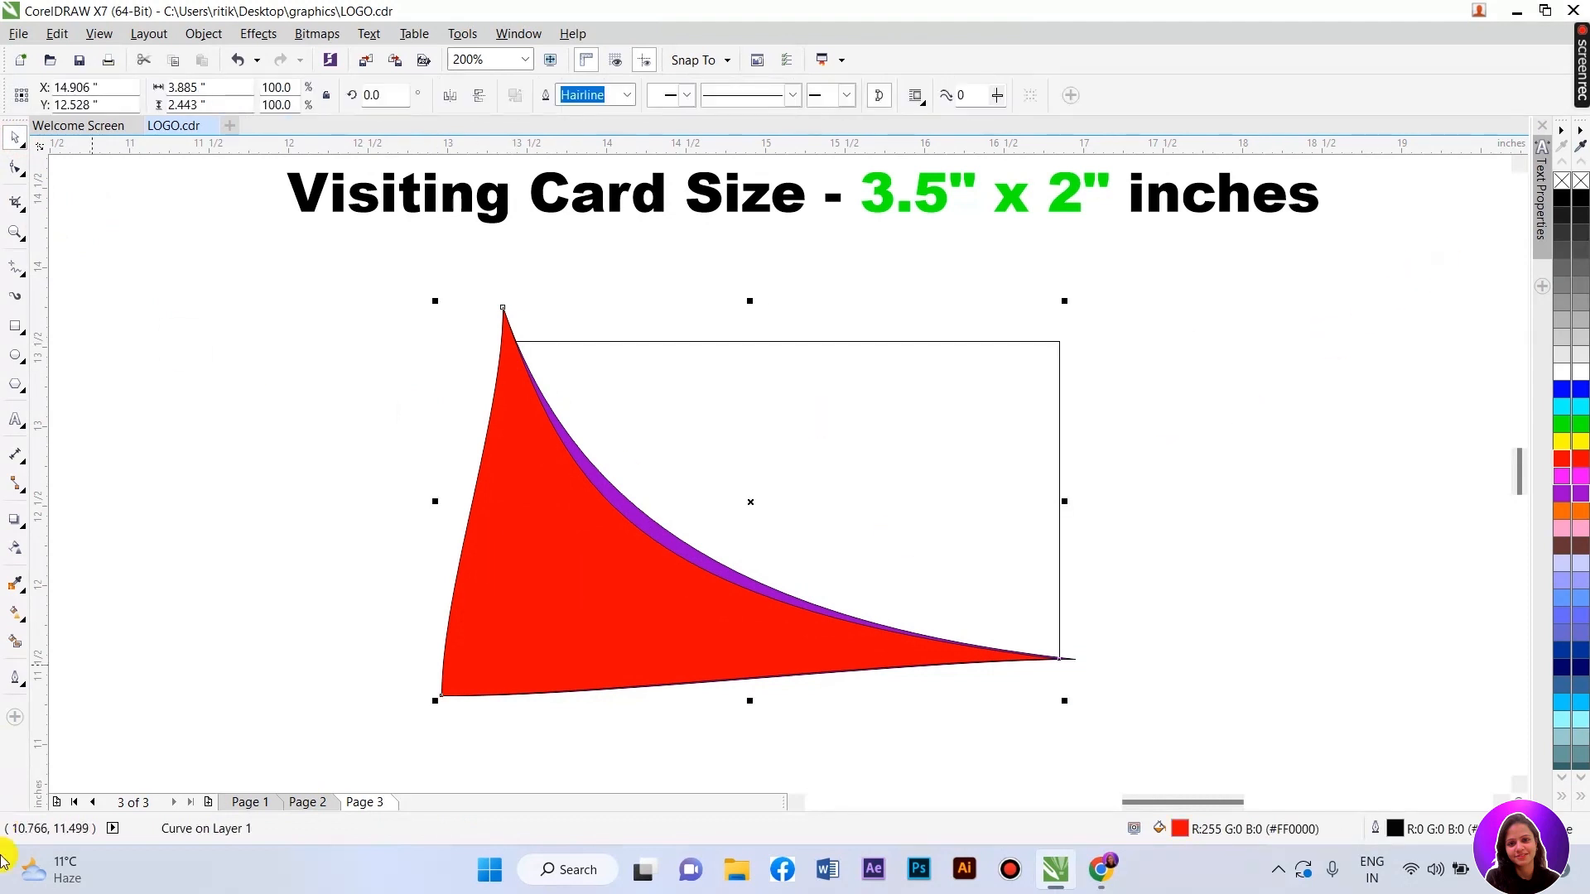
- Change the swoosh's fill to dark red #A11515 in the Edit Fill dialog
double_click(1183, 830)
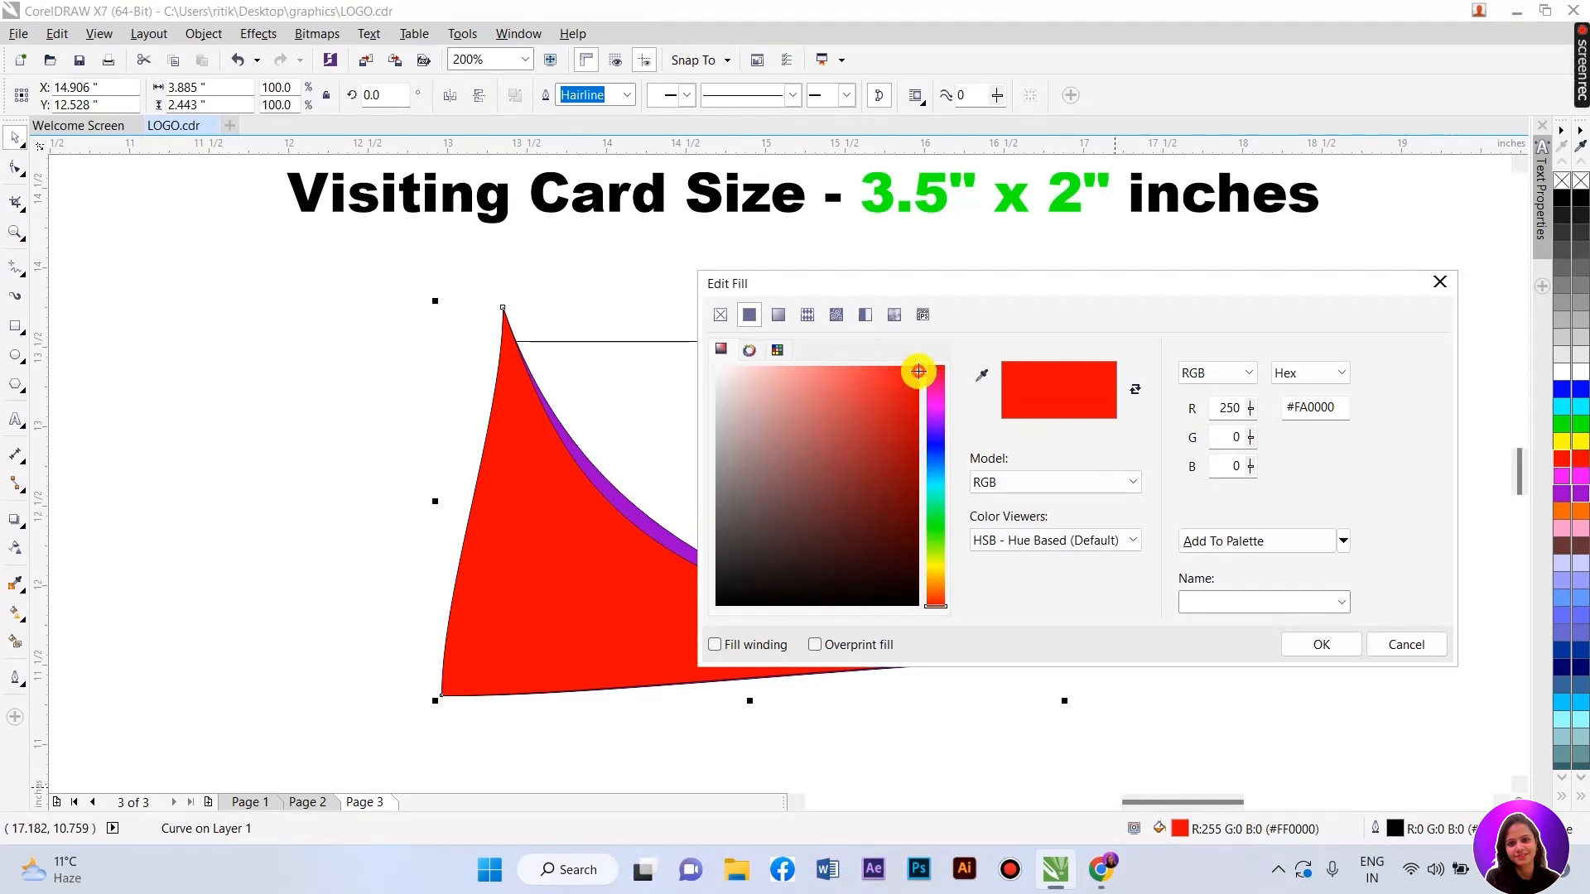
drag(921, 376, 901, 447)
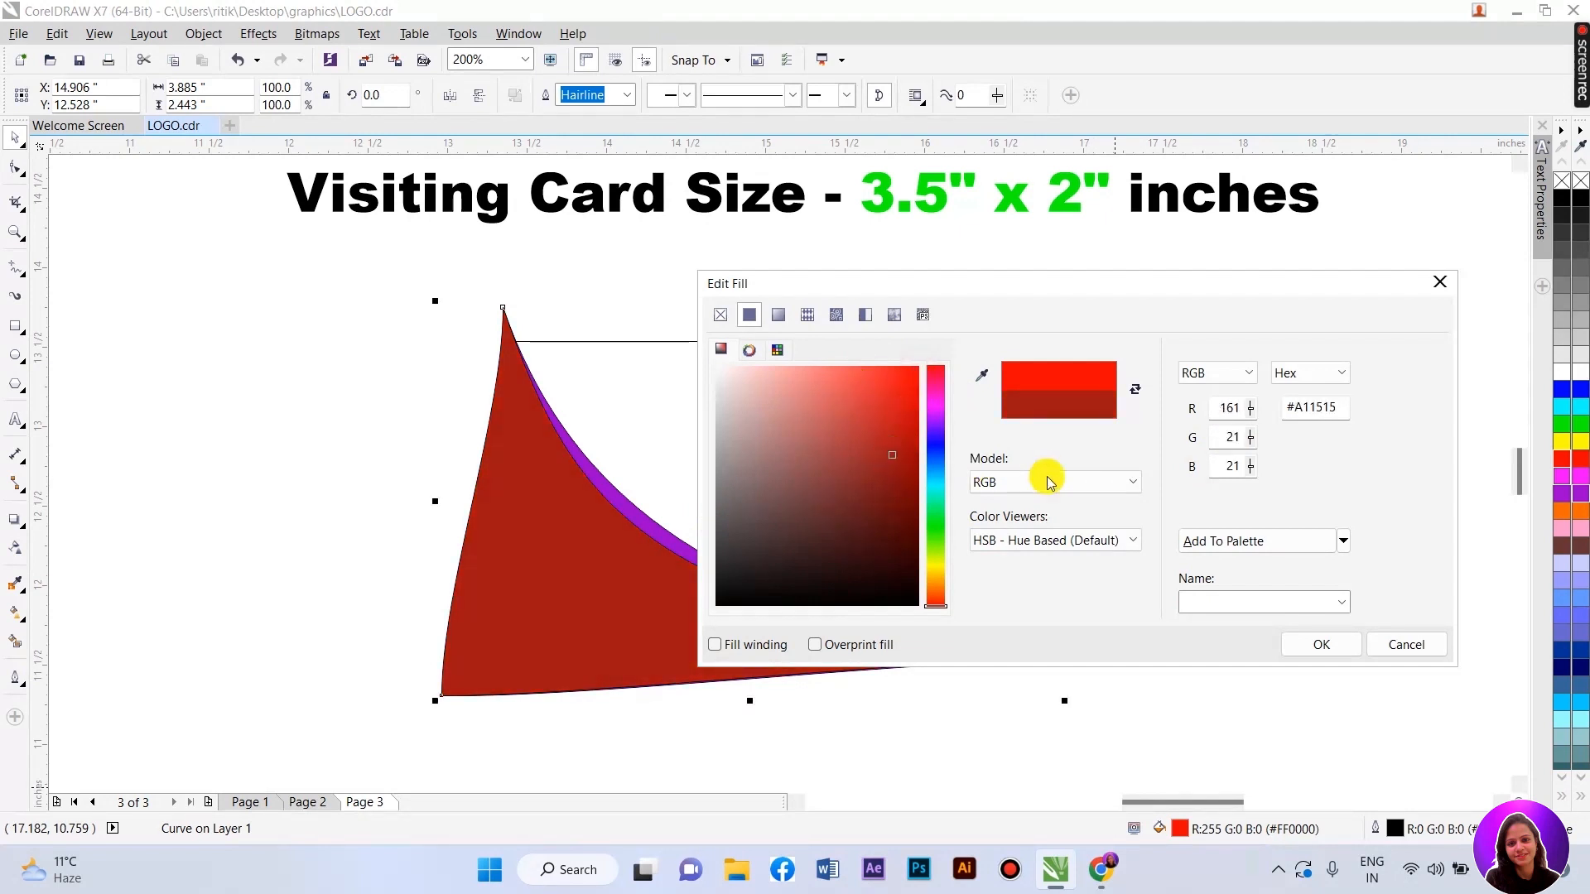
click(1311, 645)
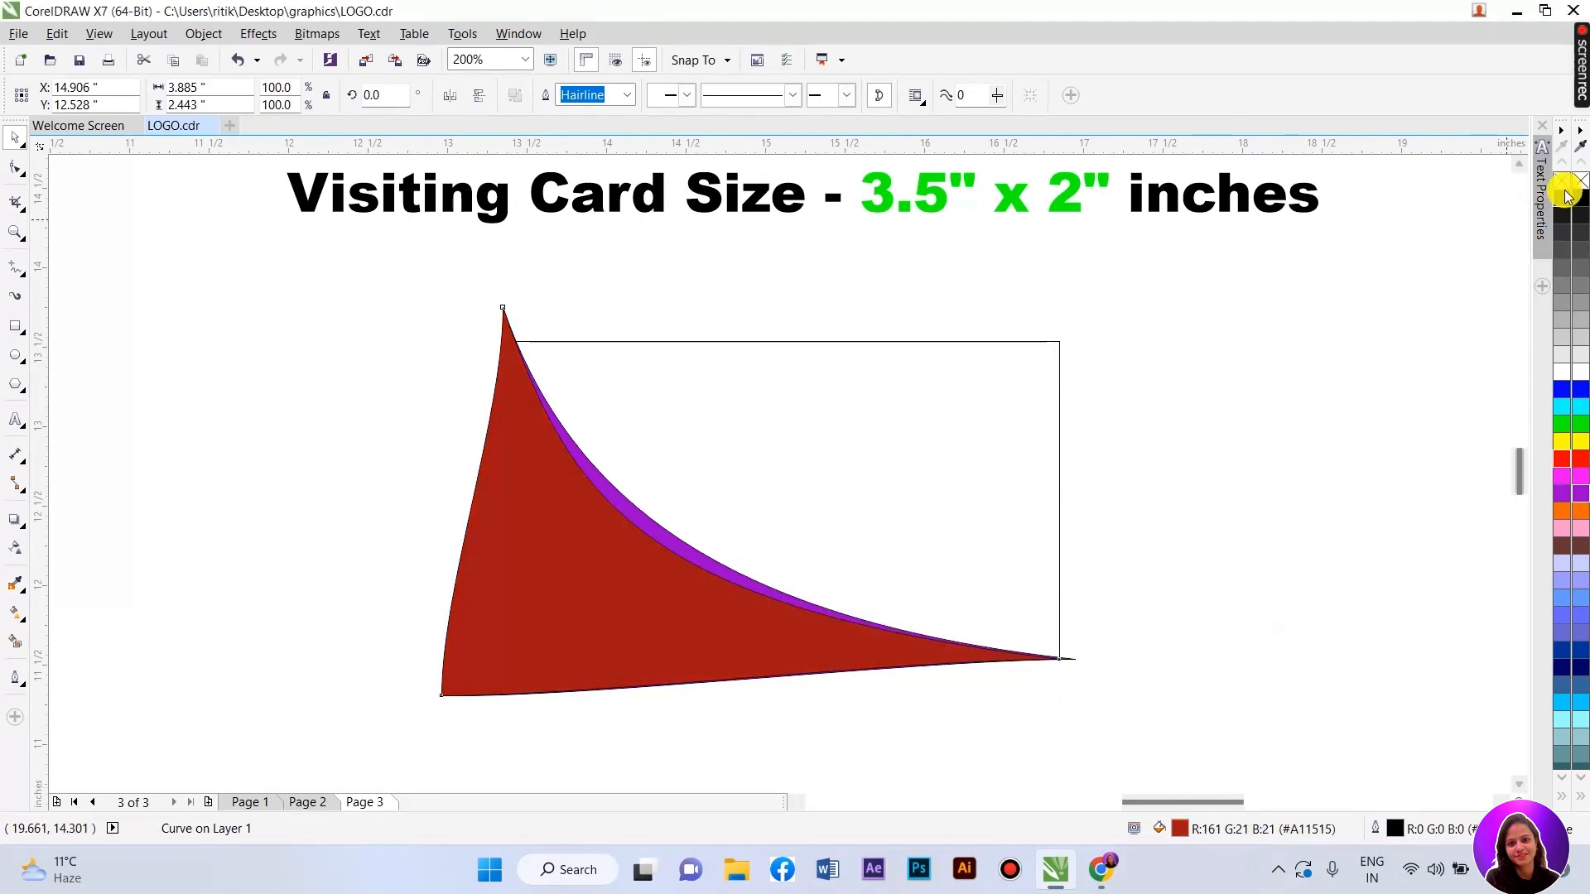
- Give the swoosh an outline eyedropped from its own dark-red fill
double_click(1394, 834)
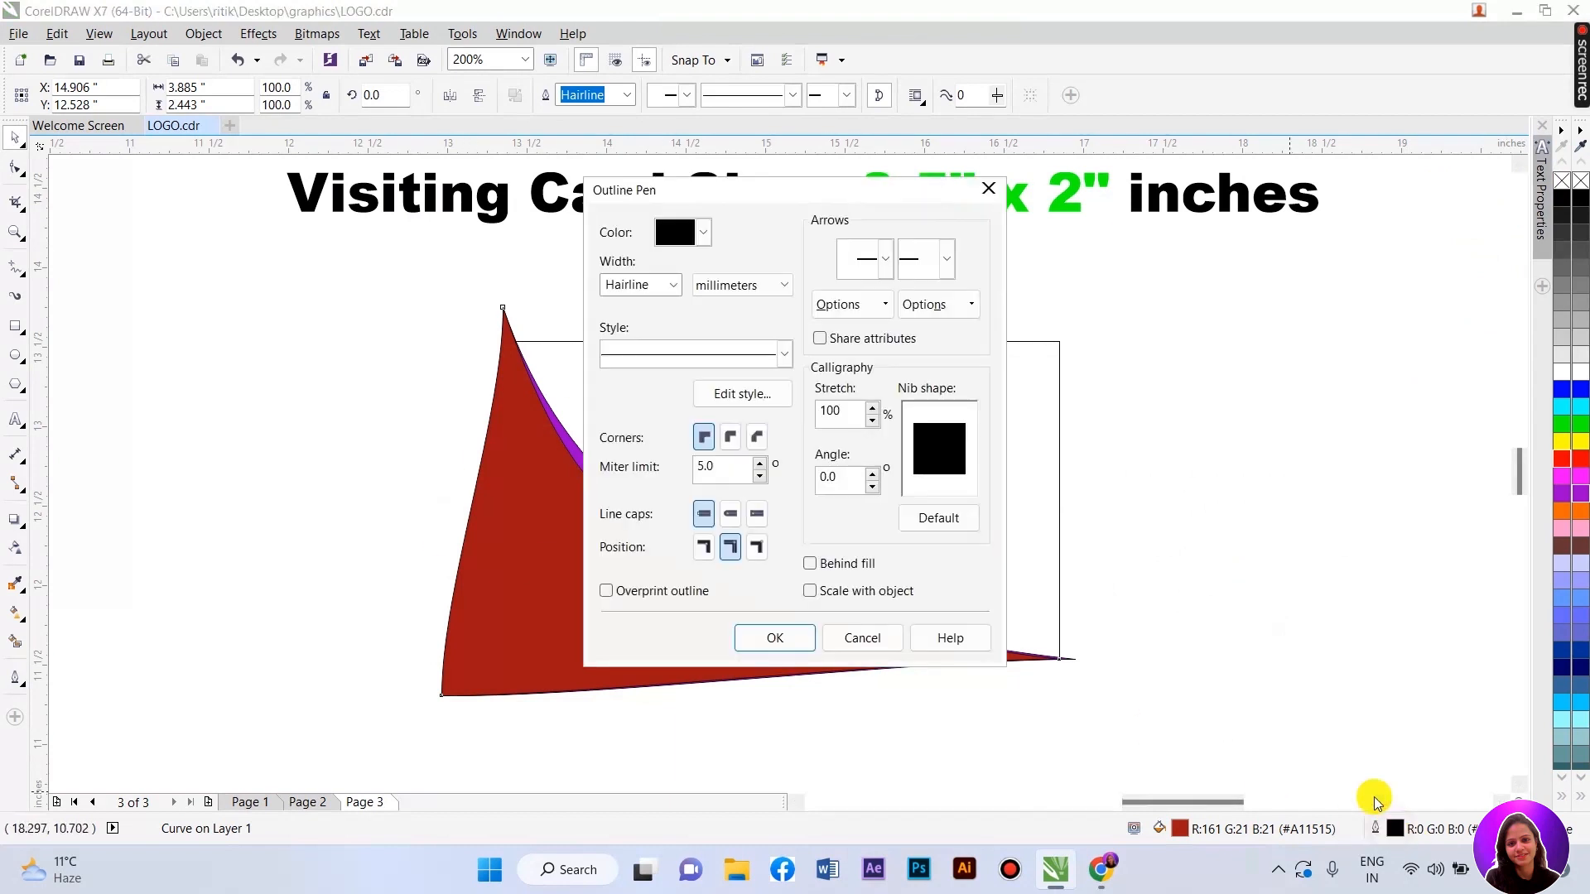
click(703, 231)
click(669, 396)
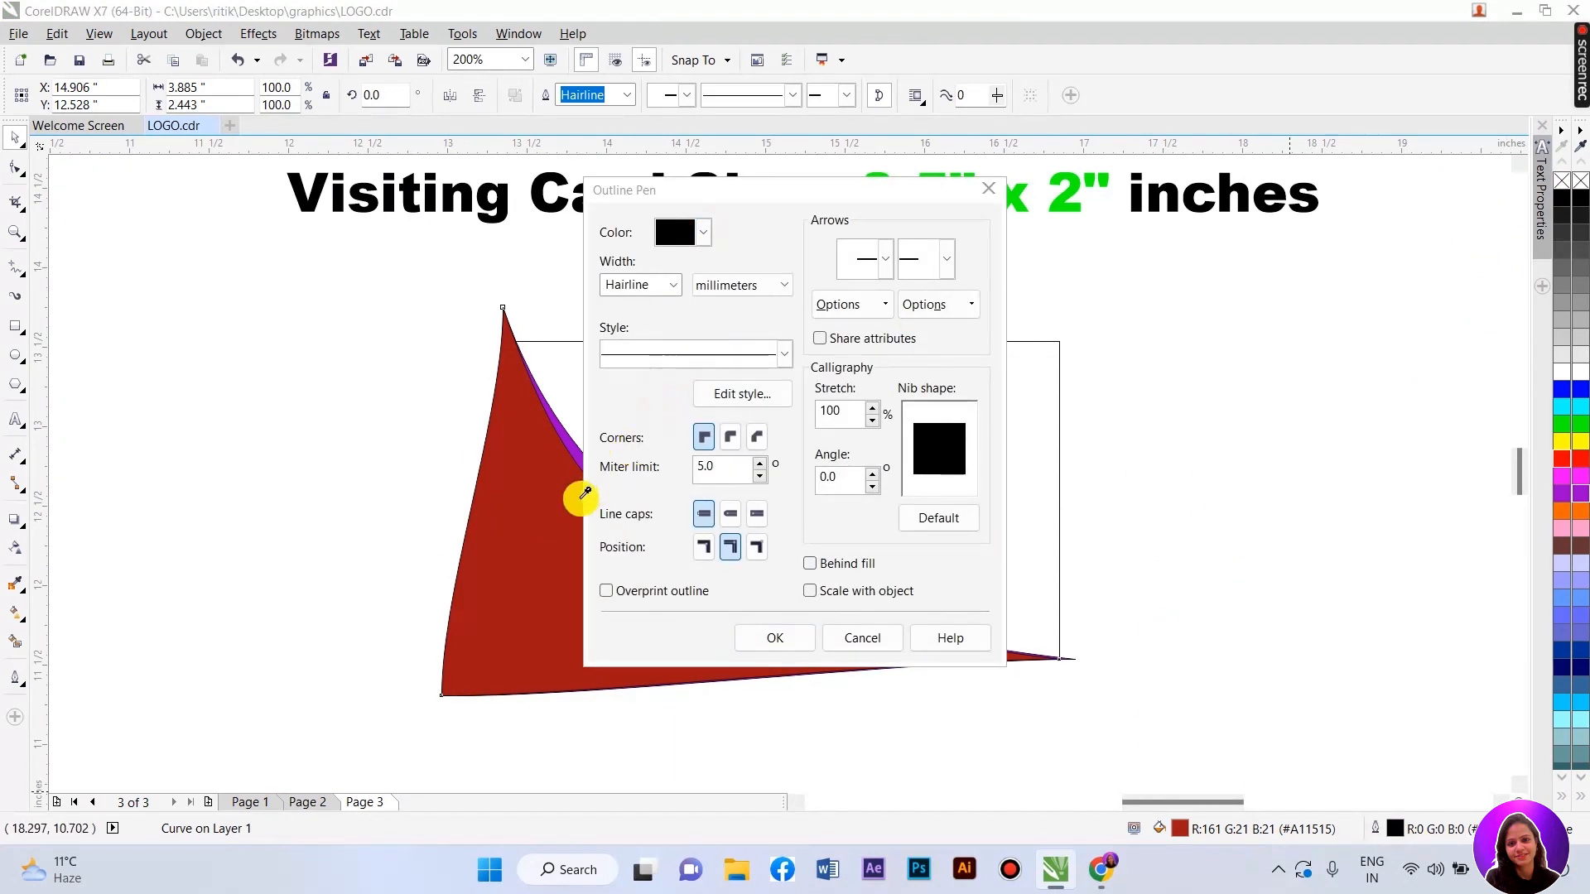
click(534, 527)
click(774, 637)
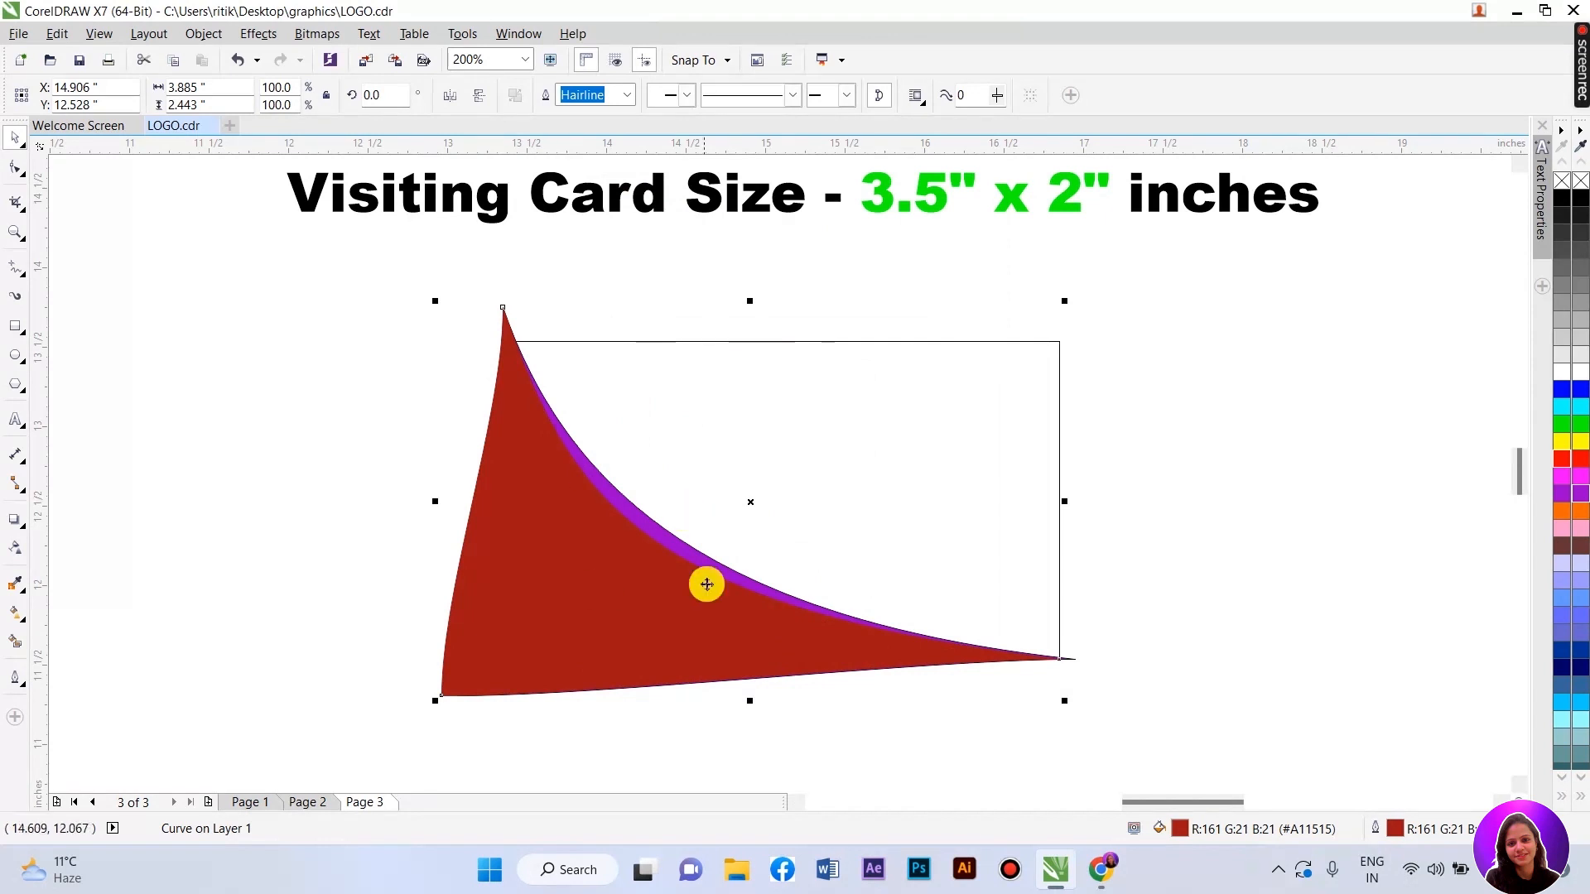
- Turn the purple edge strip bright red and marquee-select both red shapes
scroll(706, 582, up, 3)
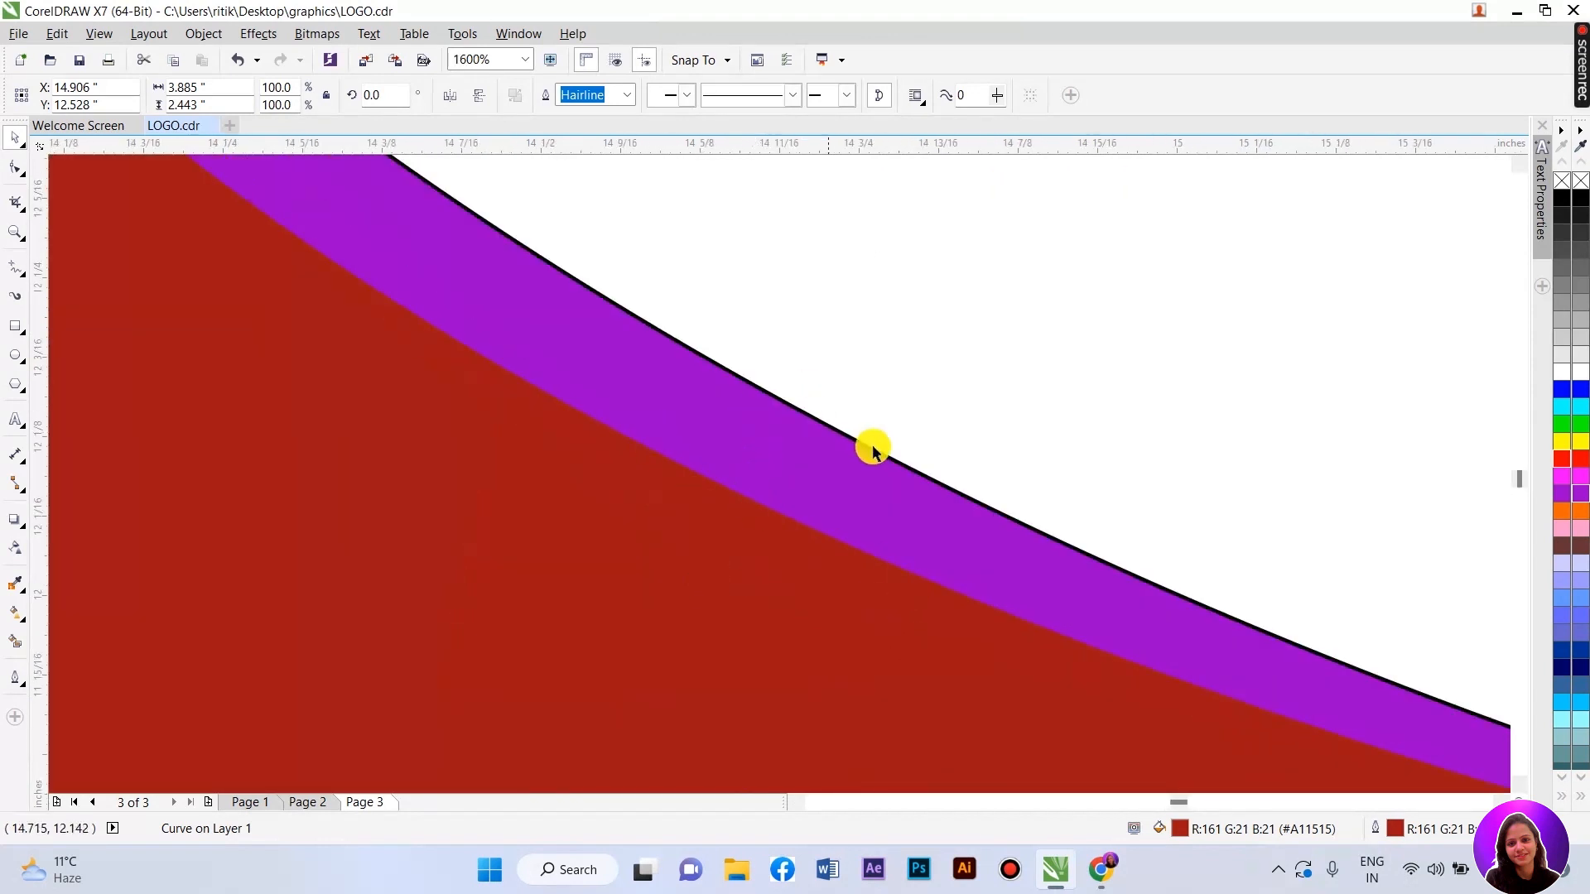
scroll(720, 447, down, 4)
scroll(728, 605, up, 3)
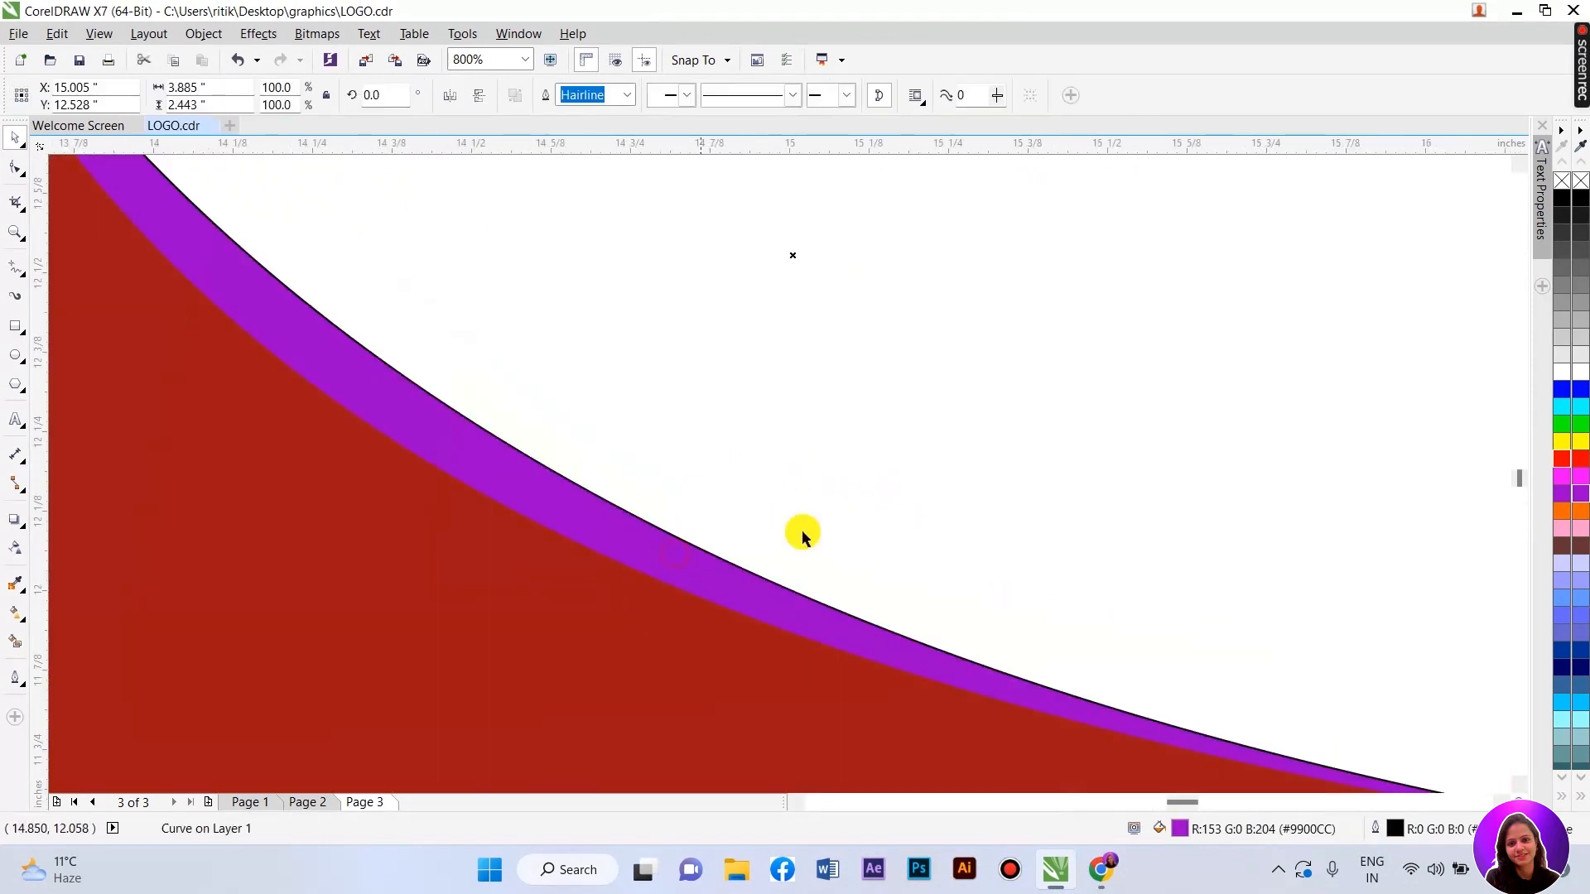
right_click(1556, 462)
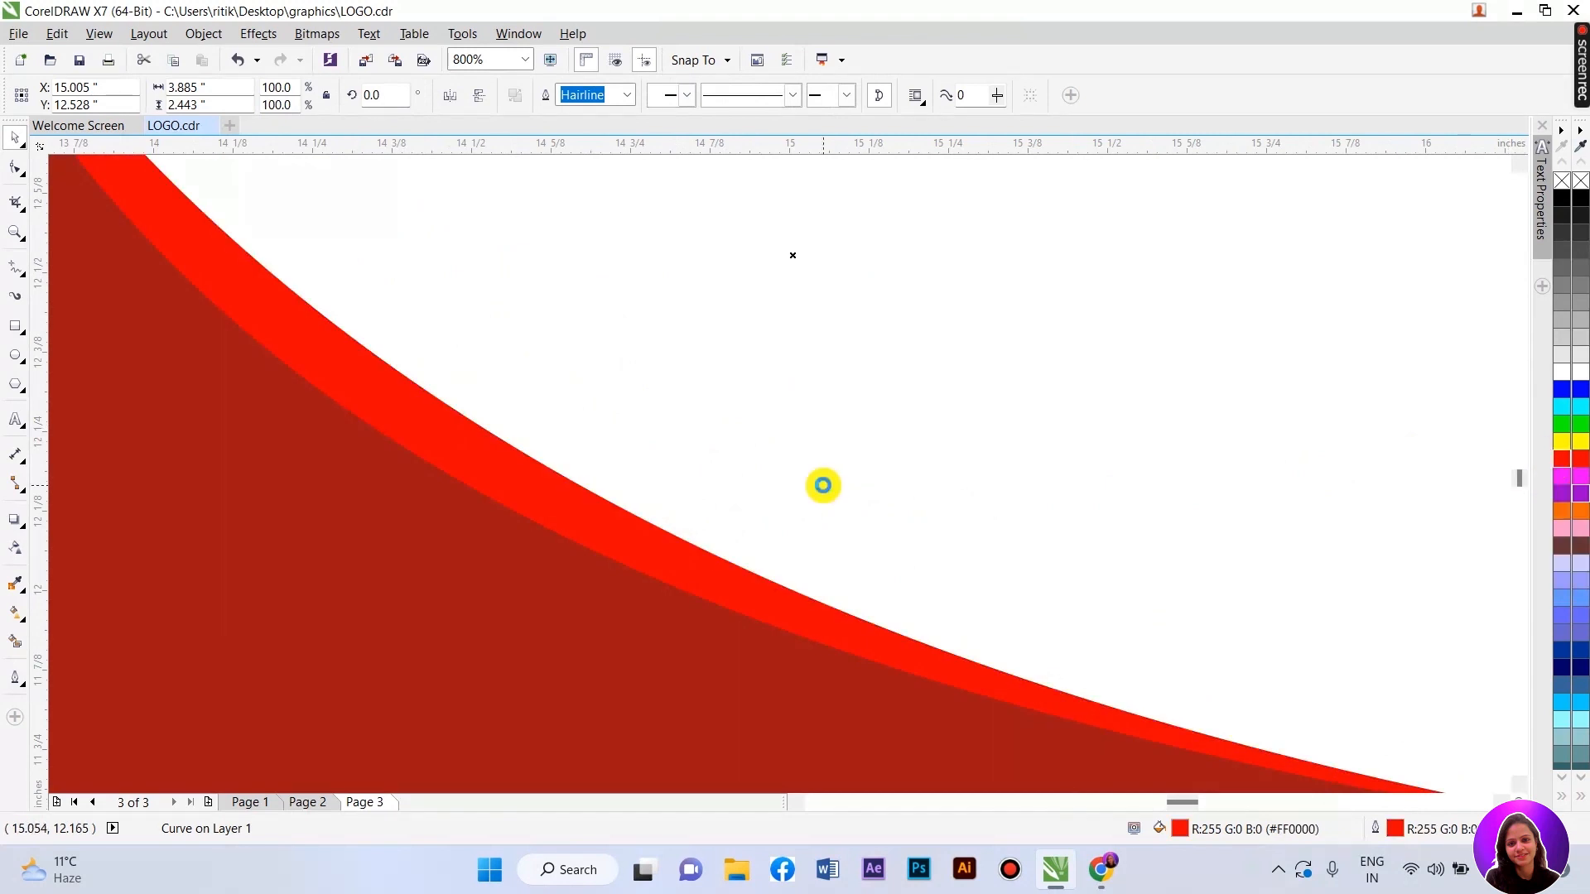
scroll(758, 465, down, 2)
click(133, 212)
scroll(612, 559, down, 1)
drag(511, 380, 832, 602)
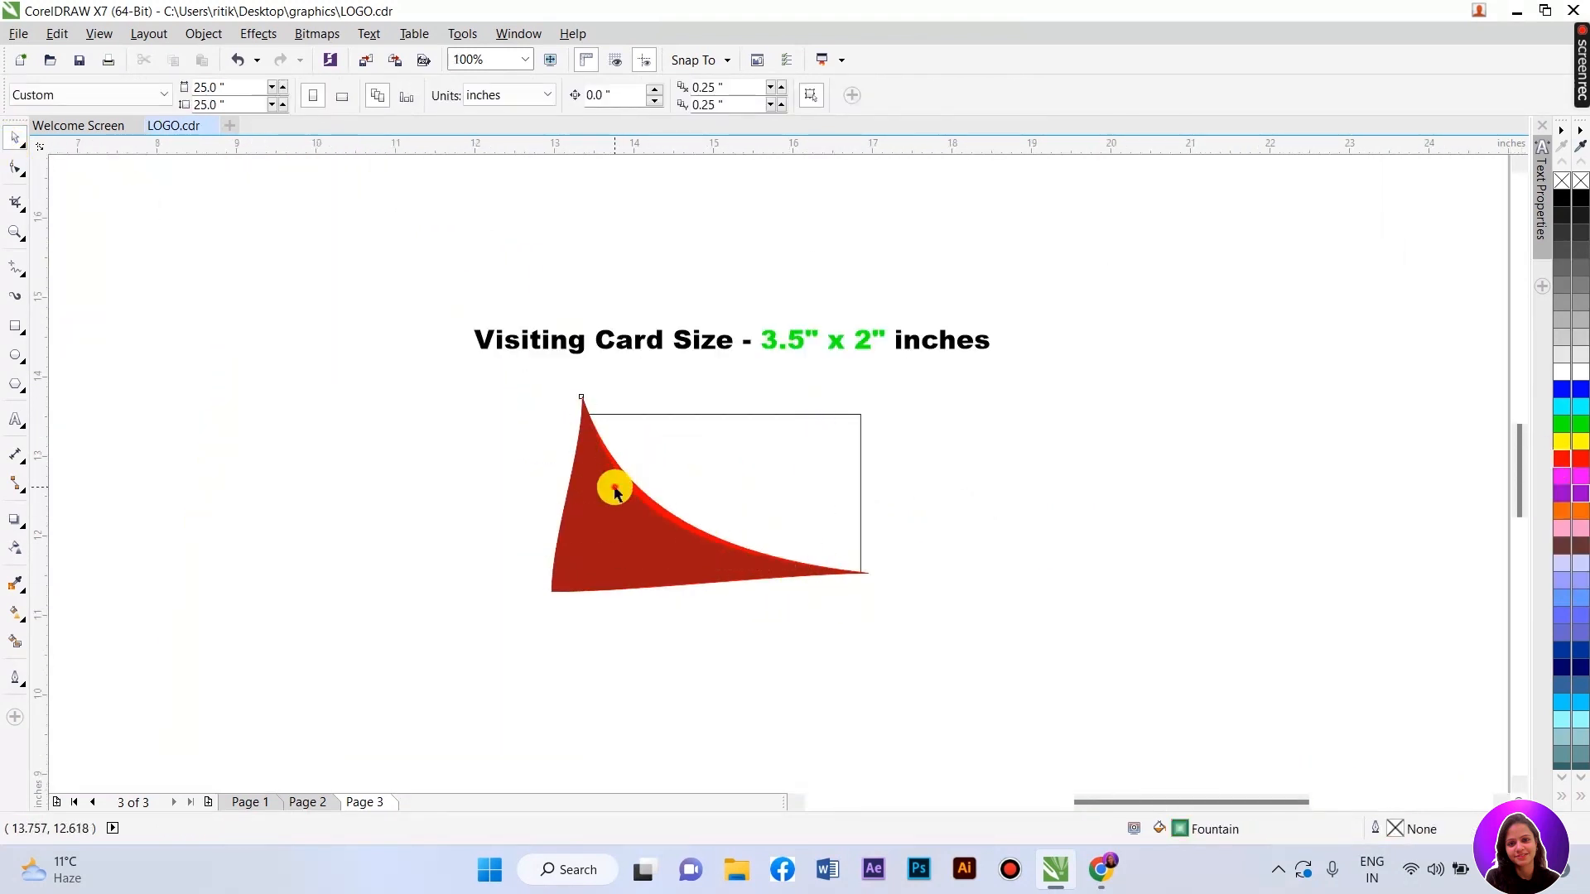
- Select the dark-red swoosh and bright-red strip together and drag them left beside the card
click(615, 491)
click(550, 415)
click(624, 472)
scroll(627, 477, up, 1)
right_click(627, 477)
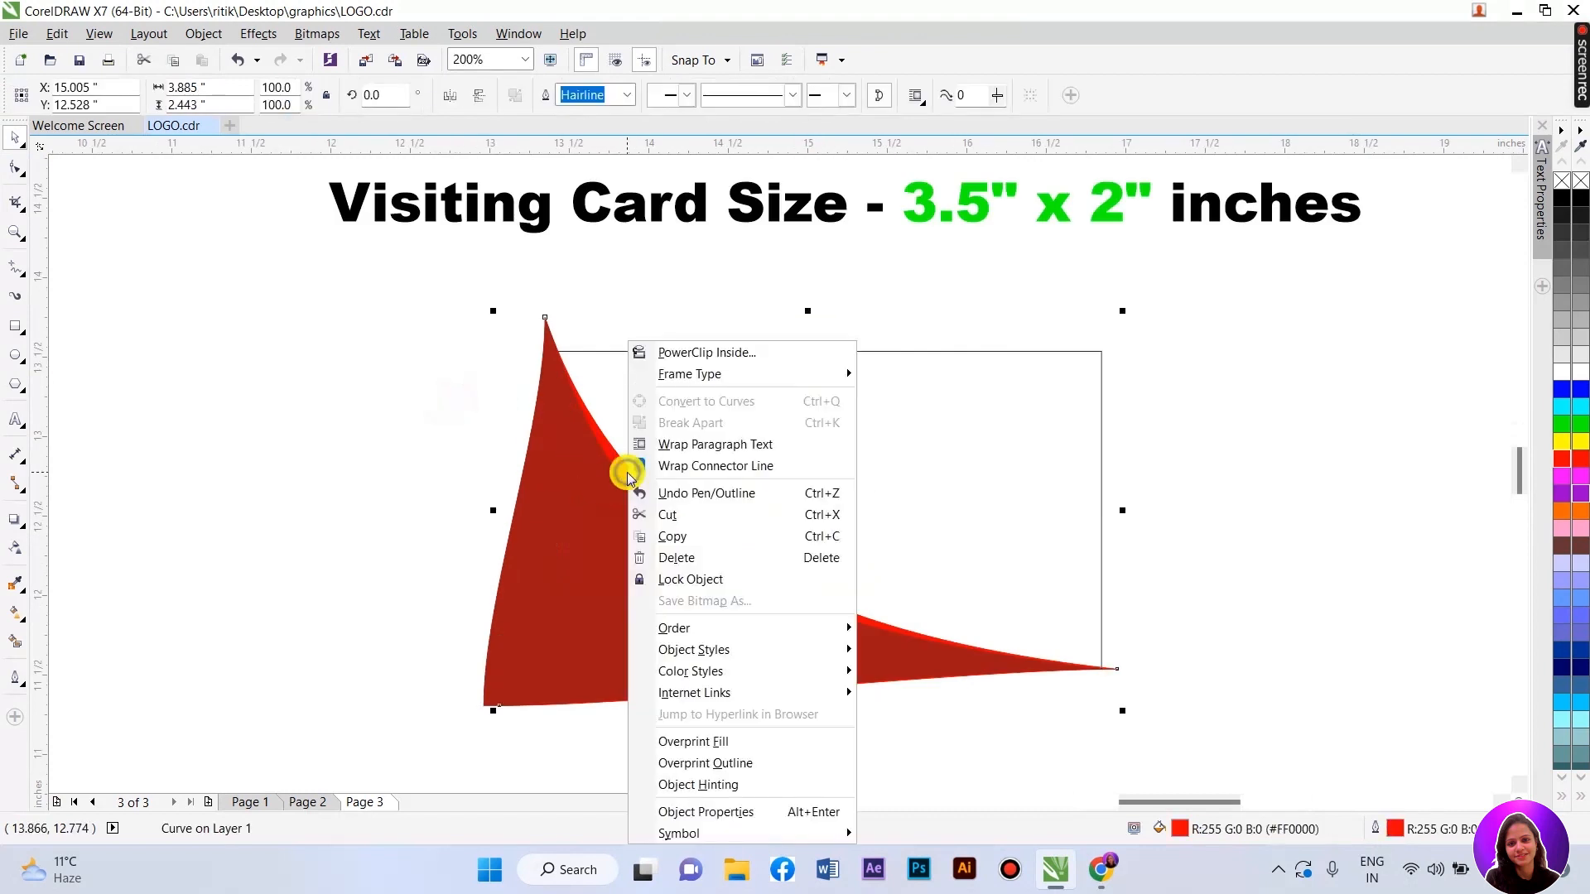
click(466, 426)
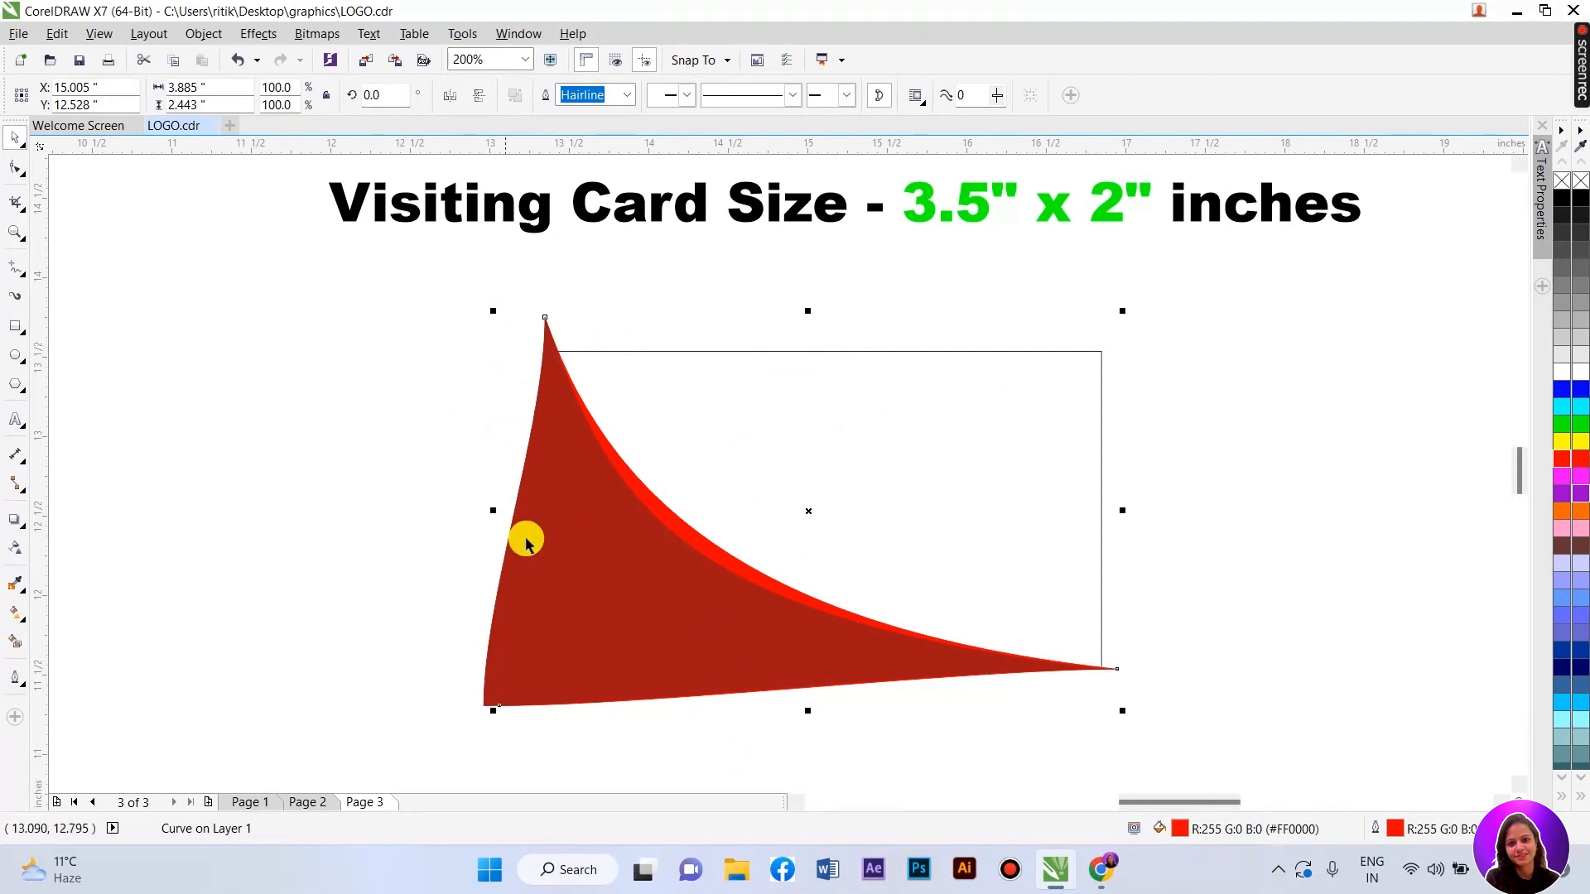
shift+click(579, 550)
drag(579, 550, 300, 577)
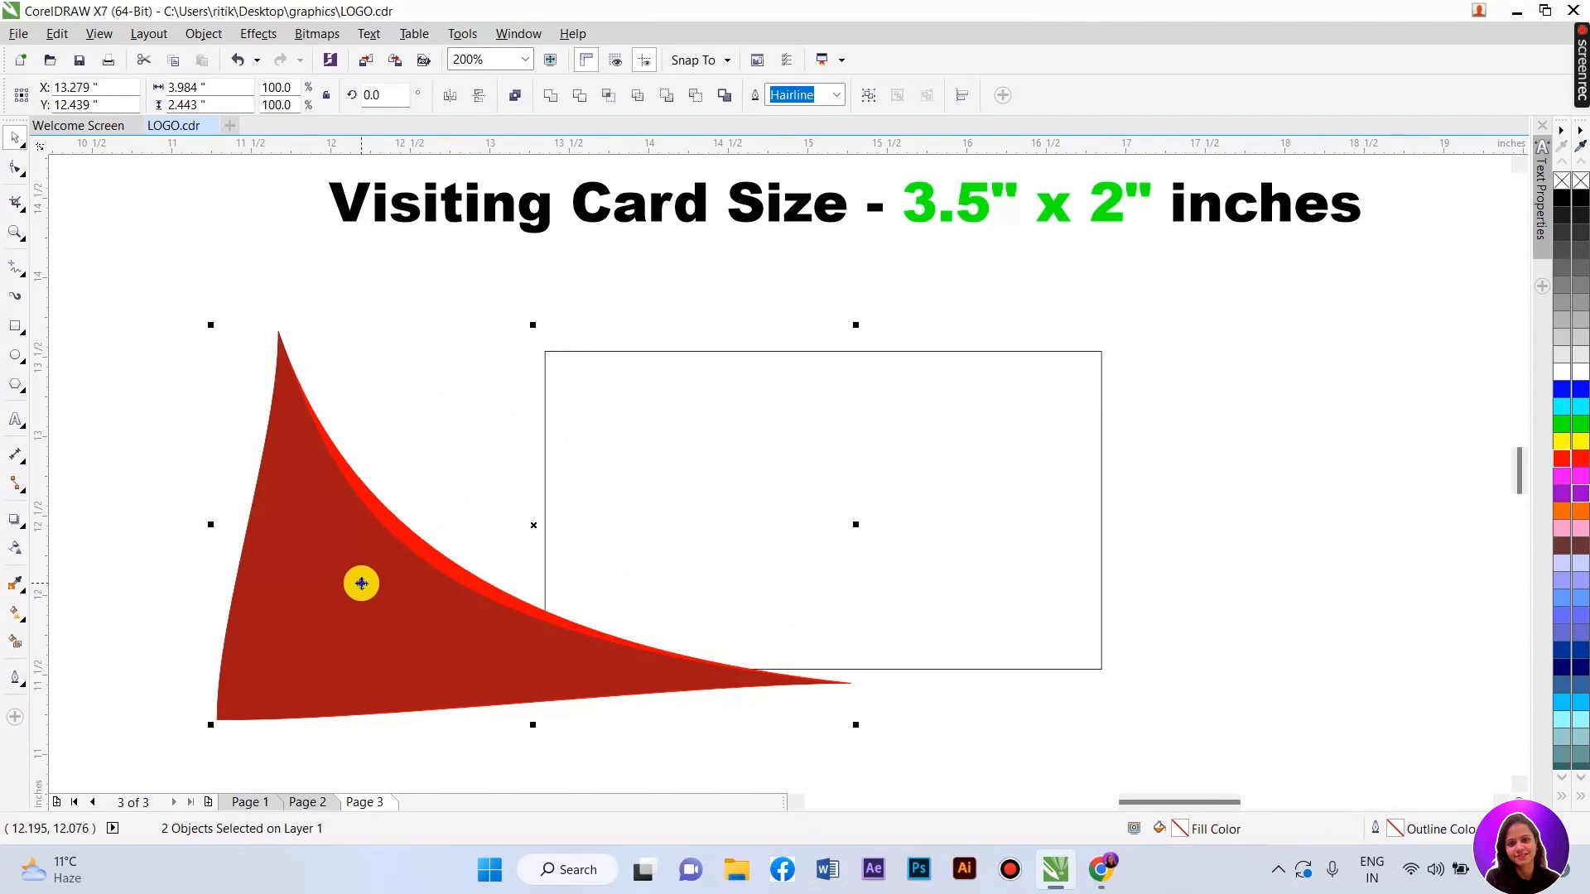
- PowerClip the two red shapes inside the card rectangle
right_click(358, 577)
click(452, 162)
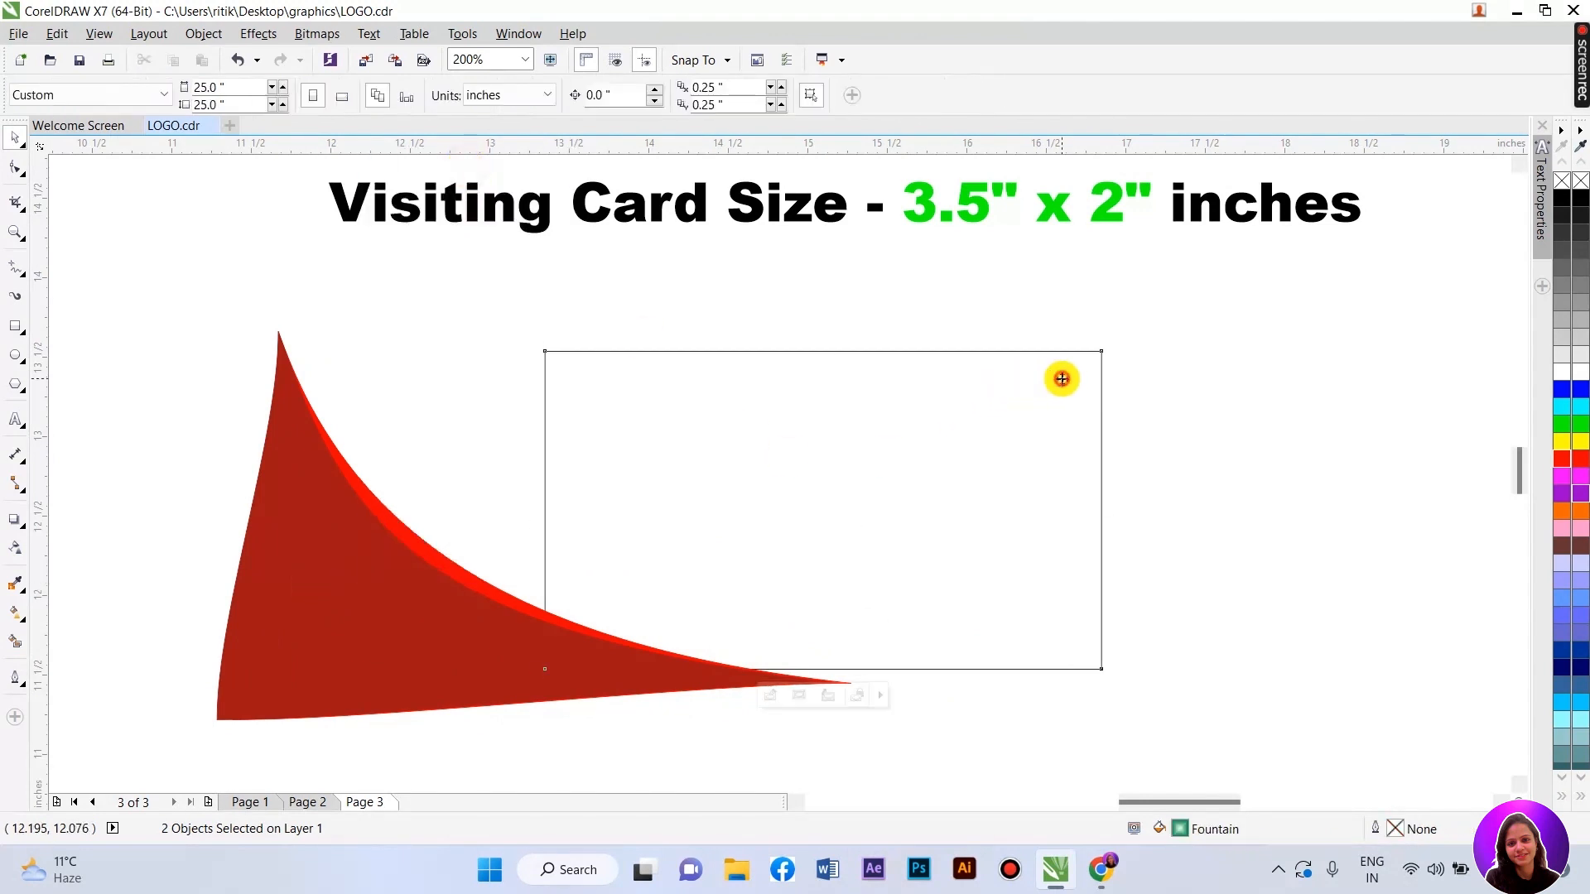
click(1055, 374)
- Edit the PowerClip contents, shifting the red shapes so the tip meets the card edge
click(798, 695)
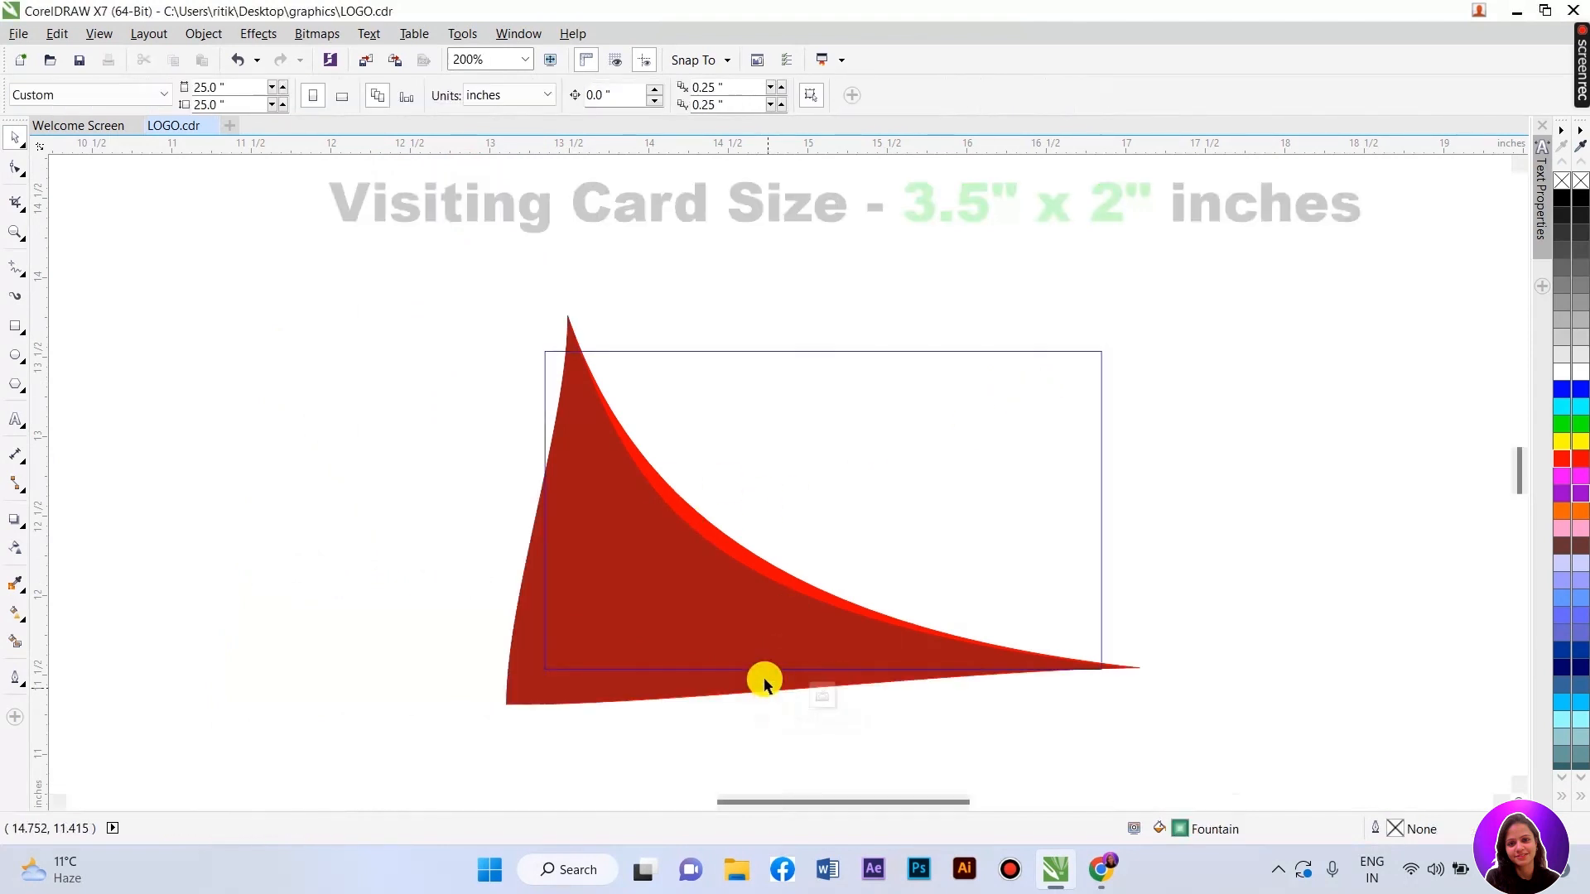
drag(409, 269, 1185, 750)
drag(714, 672, 679, 675)
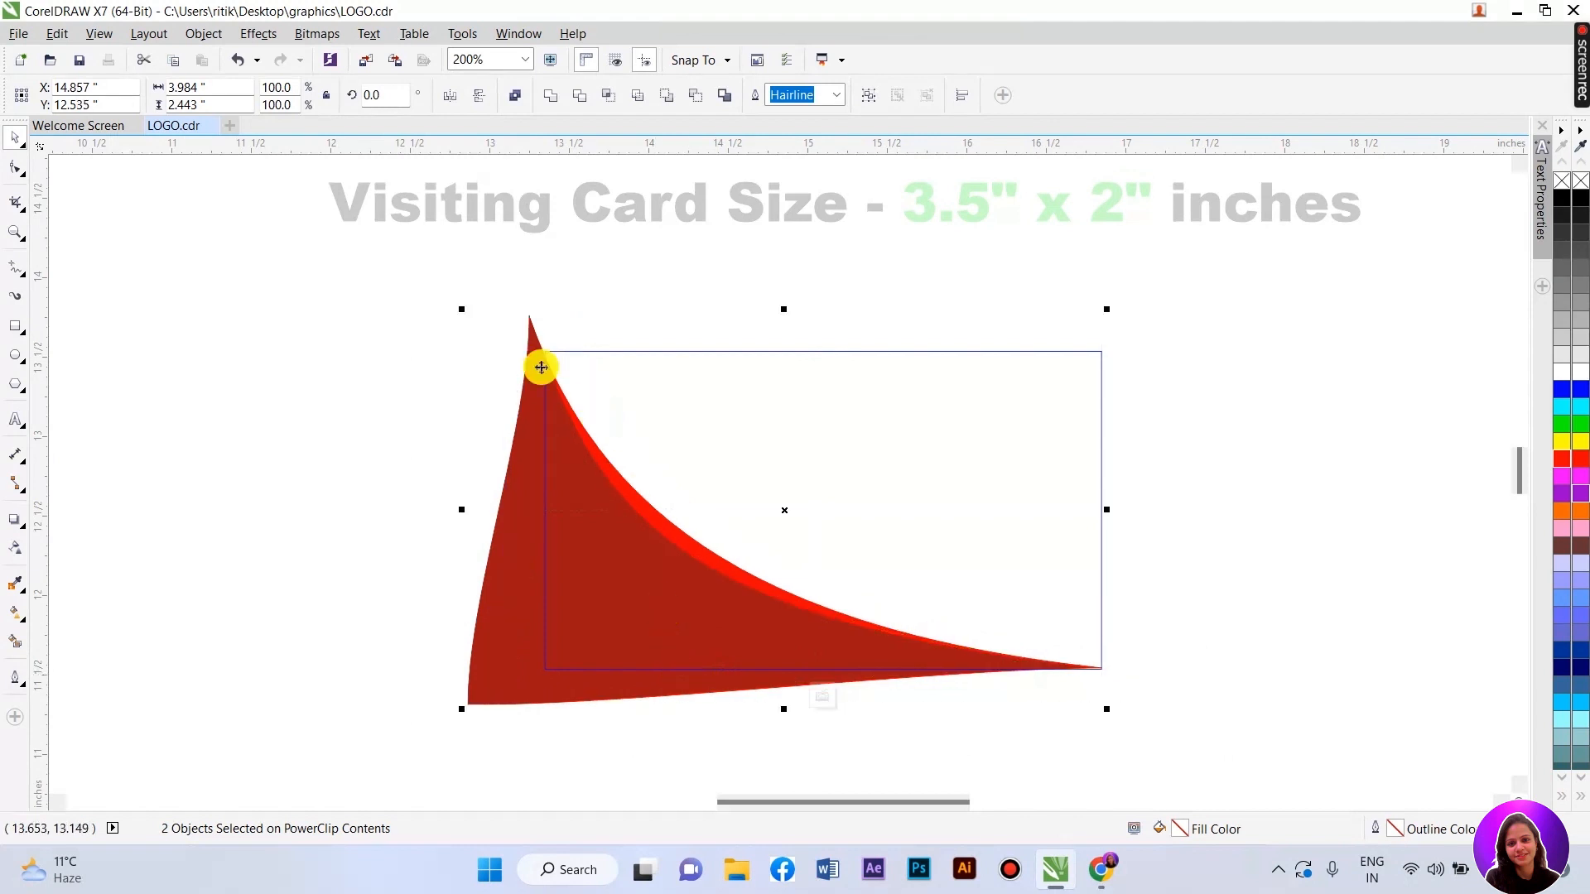
scroll(529, 356, up, 5)
drag(643, 370, 681, 365)
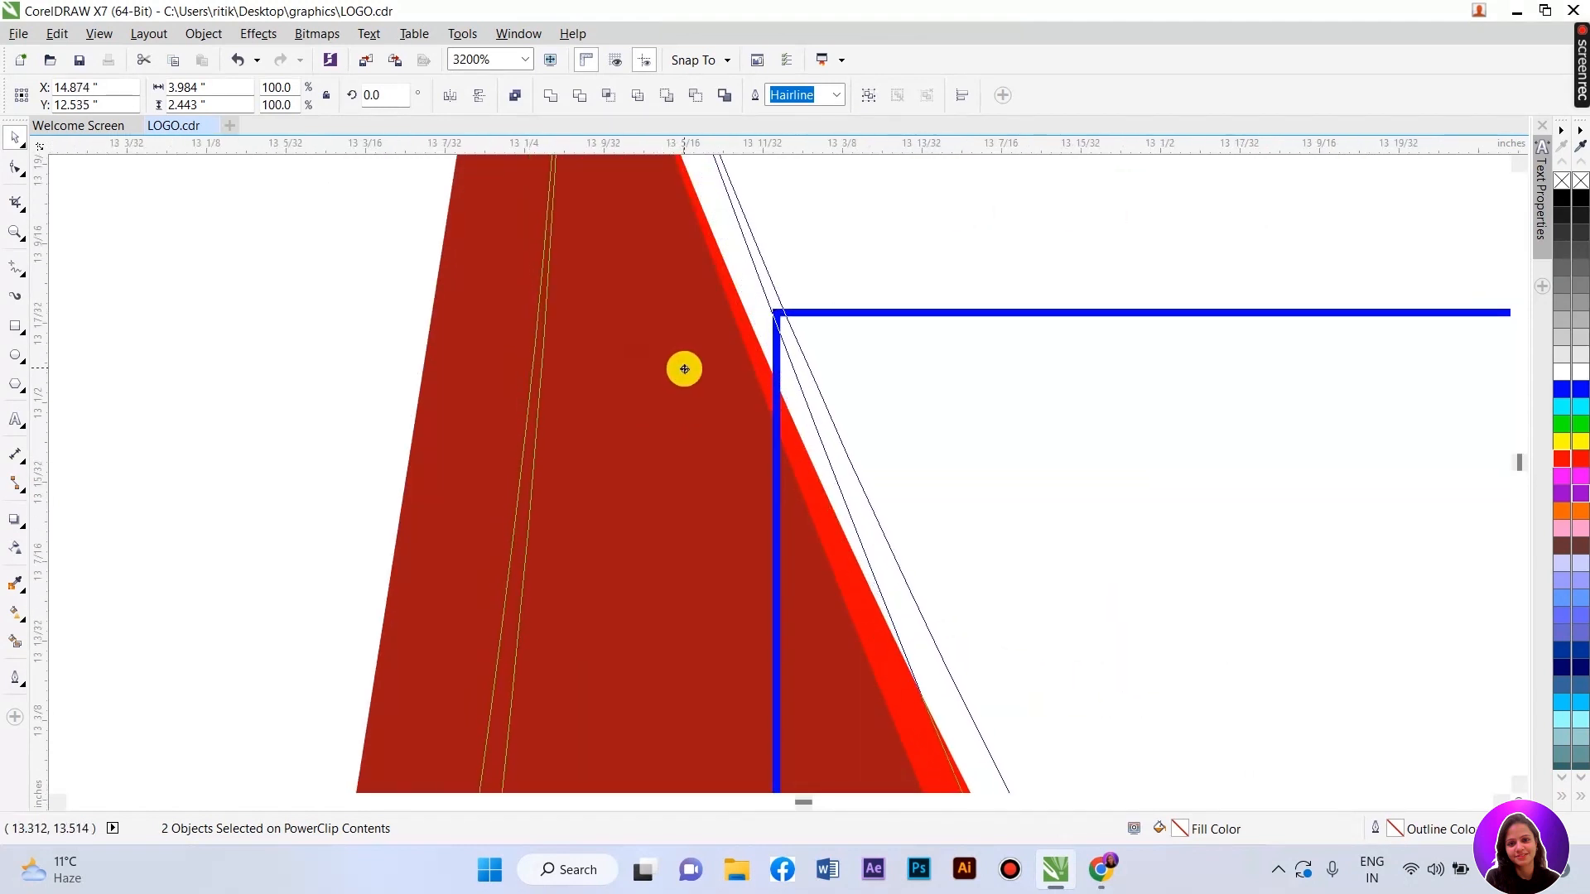
scroll(662, 360, down, 5)
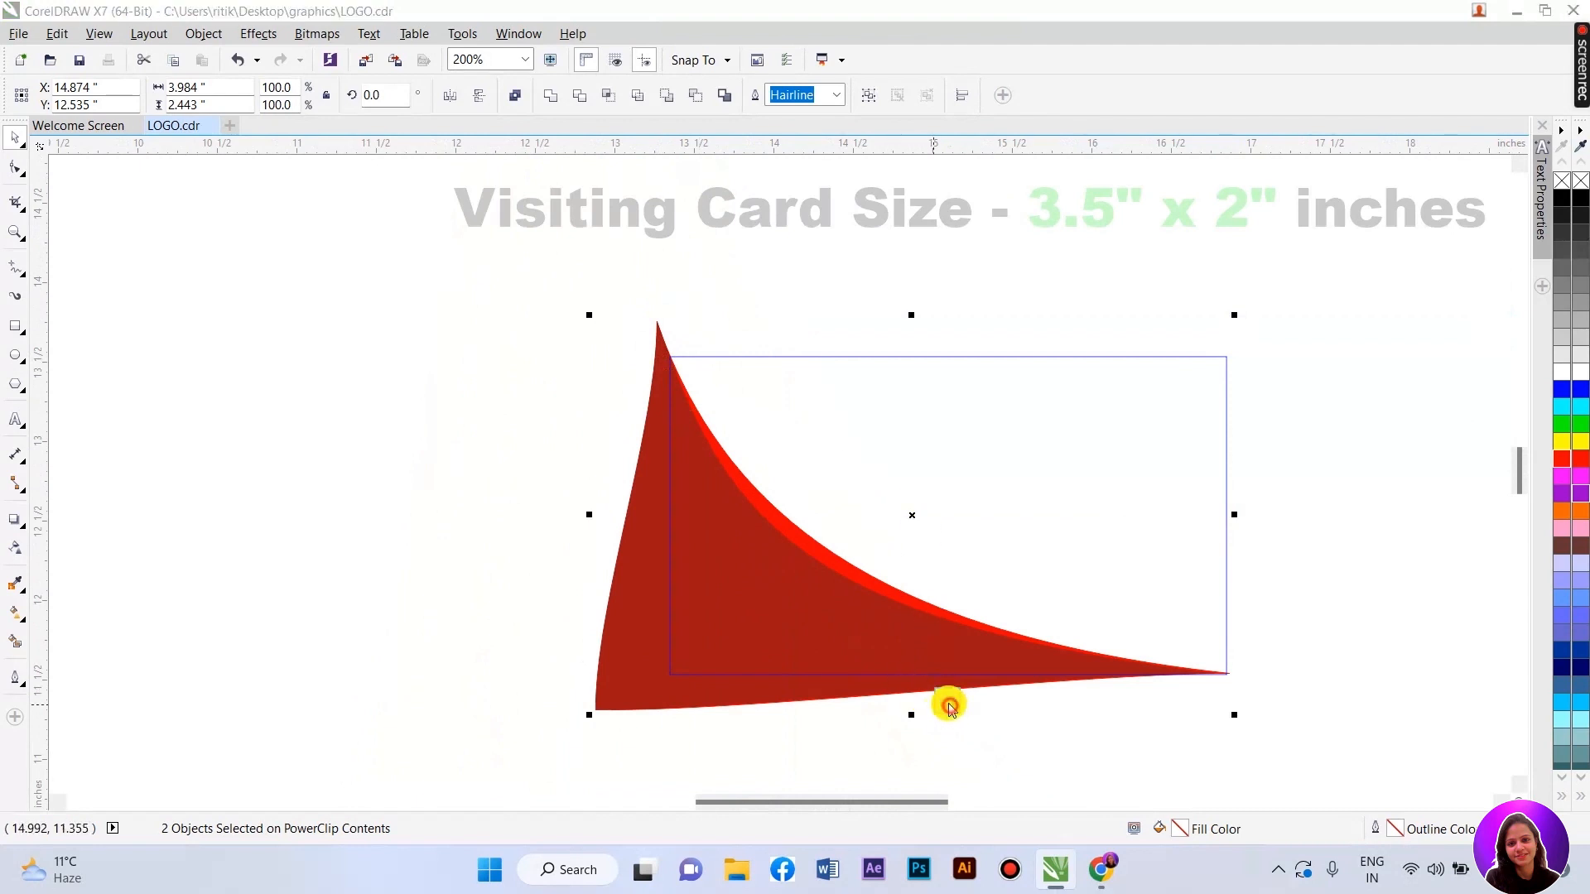
- Finish editing the PowerClip and select the card rectangle
click(947, 702)
click(638, 635)
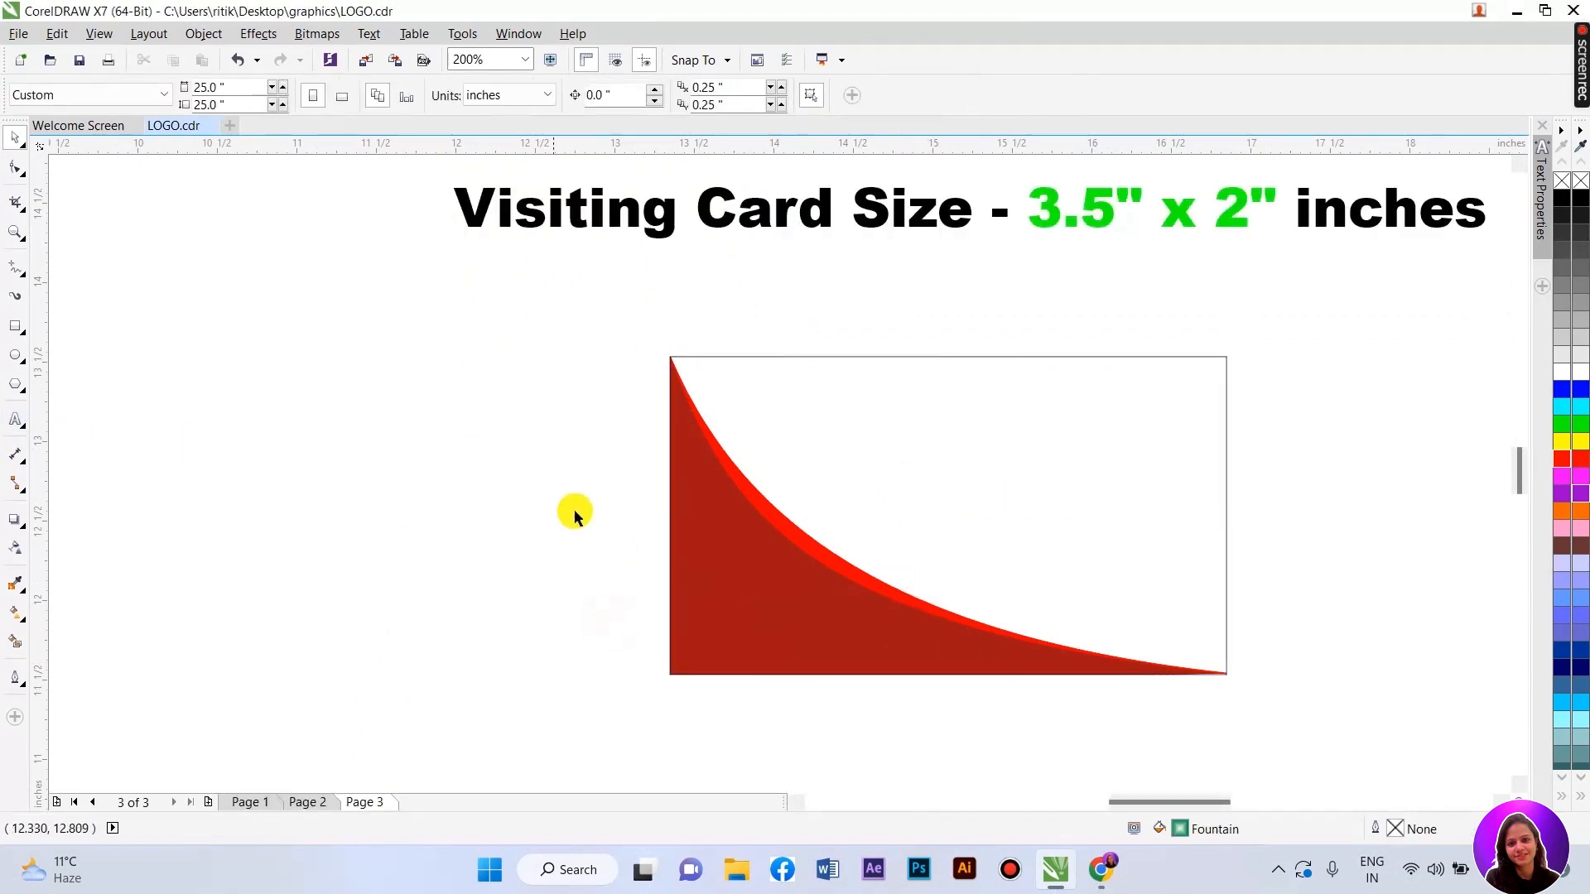
scroll(557, 510, down, 1)
scroll(766, 514, up, 1)
scroll(767, 514, up, 1)
click(625, 461)
scroll(625, 464, down, 2)
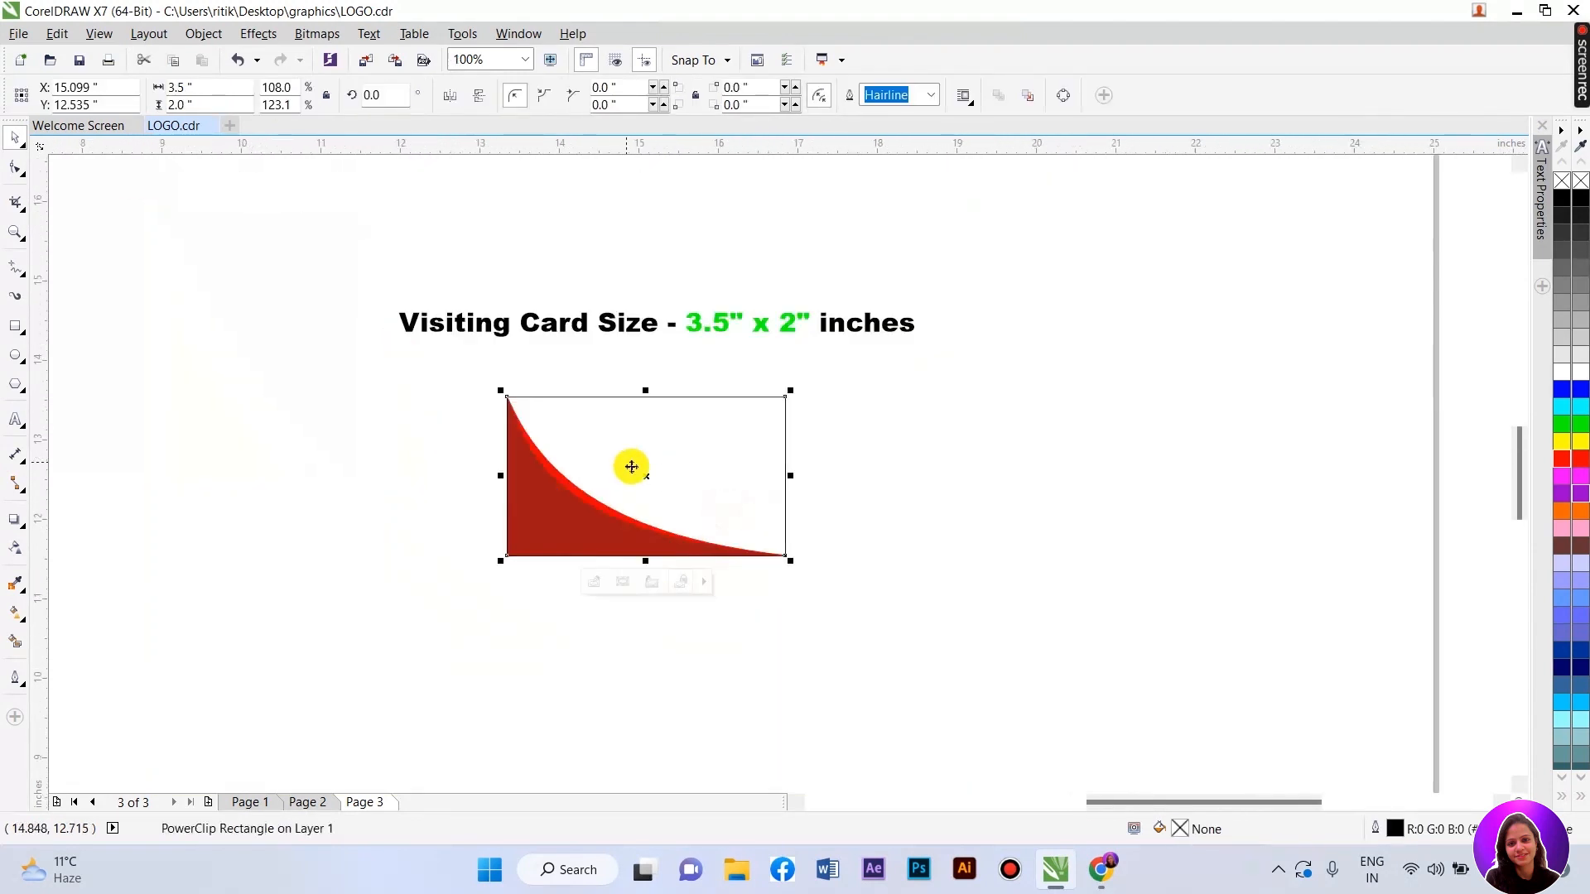
- Enter the card's PowerClip contents and marquee-select both red swoosh pieces
scroll(631, 467, up, 1)
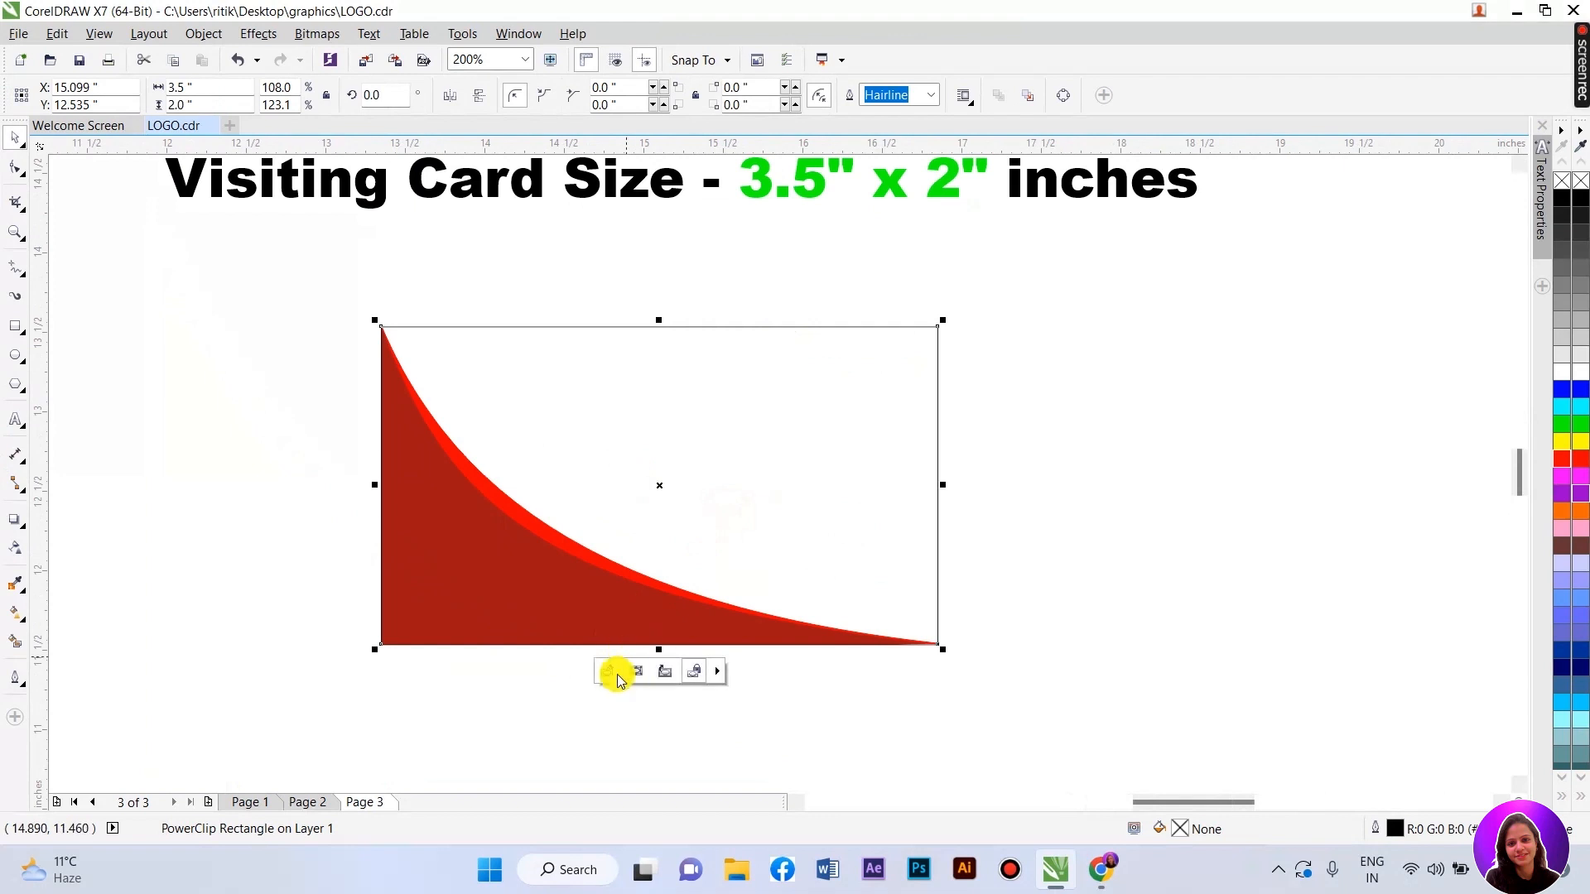
click(607, 670)
drag(220, 267, 972, 704)
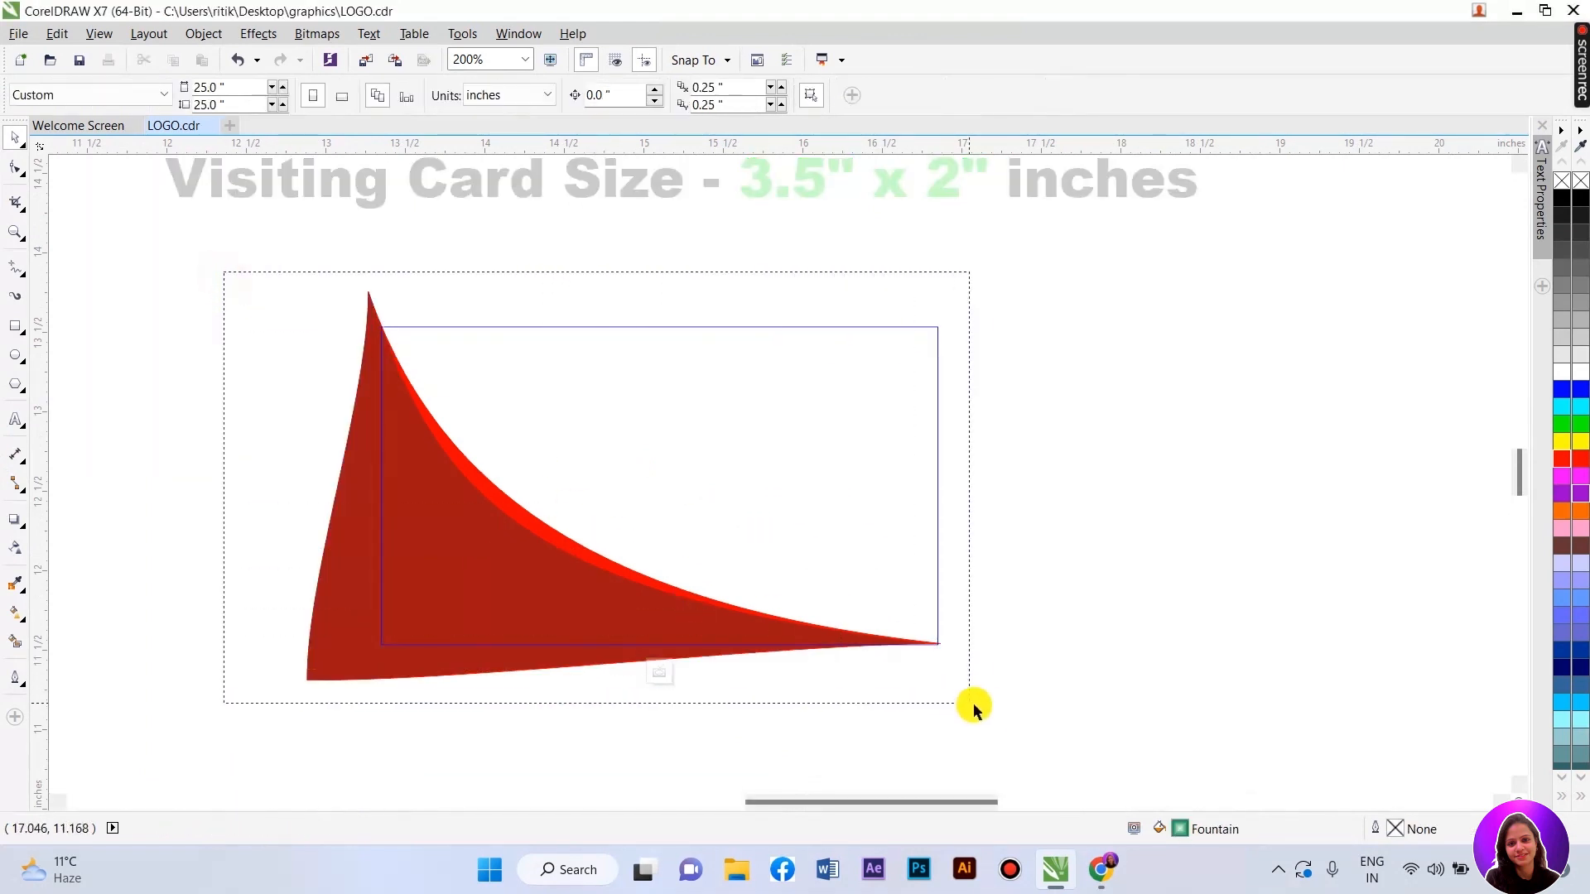
drag(455, 525, 714, 515)
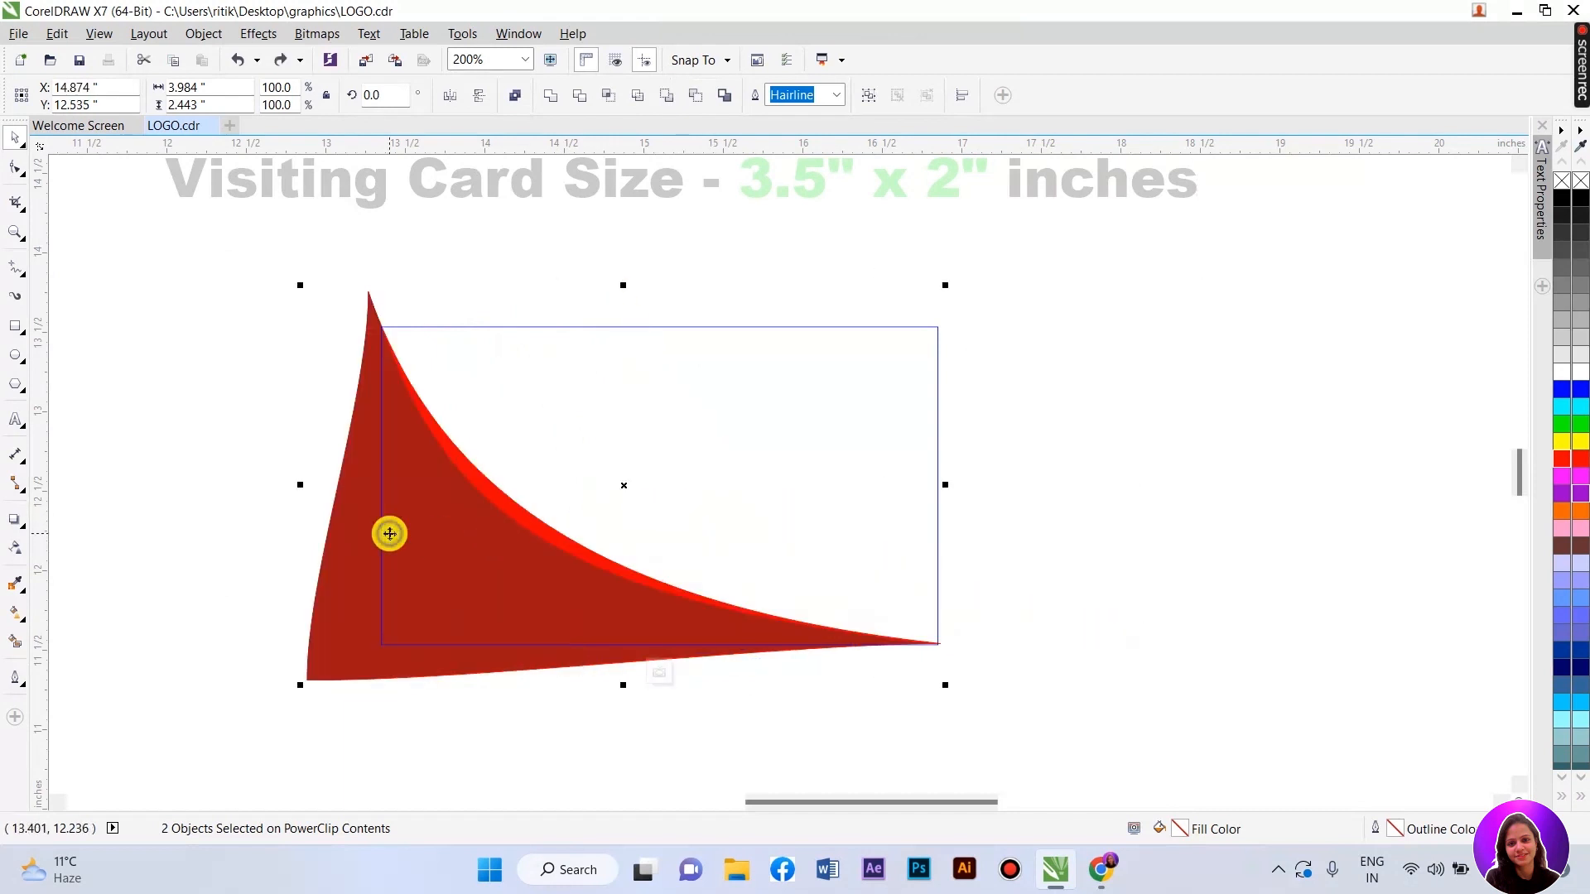
- Copy and paste the swoosh, mirror it horizontally, and position it on the right
right_click(390, 532)
click(468, 270)
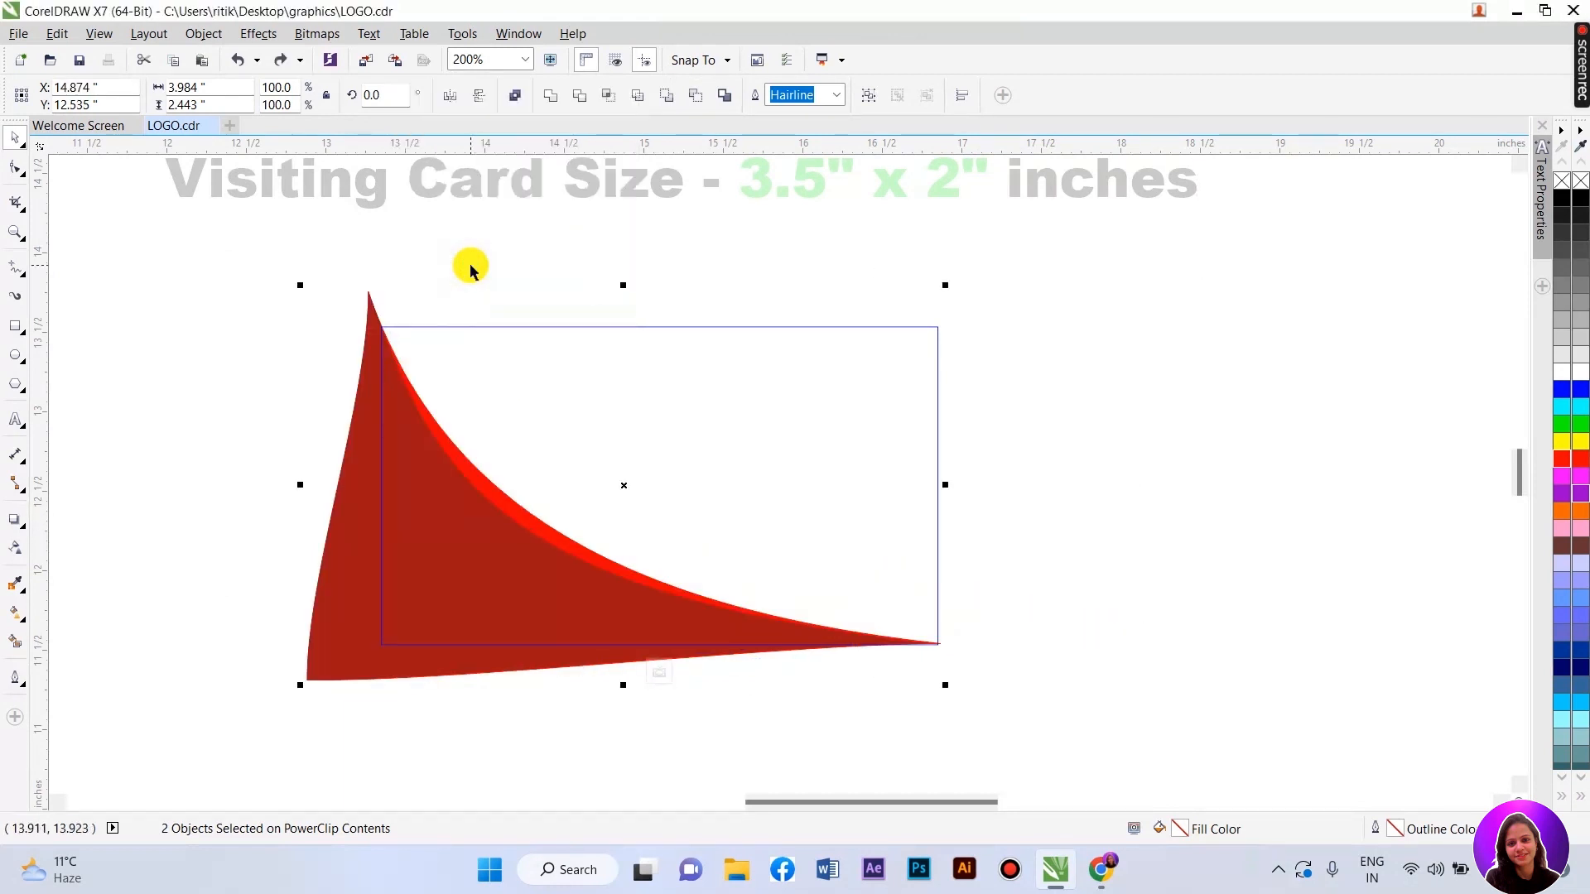
right_click(1122, 292)
click(1170, 416)
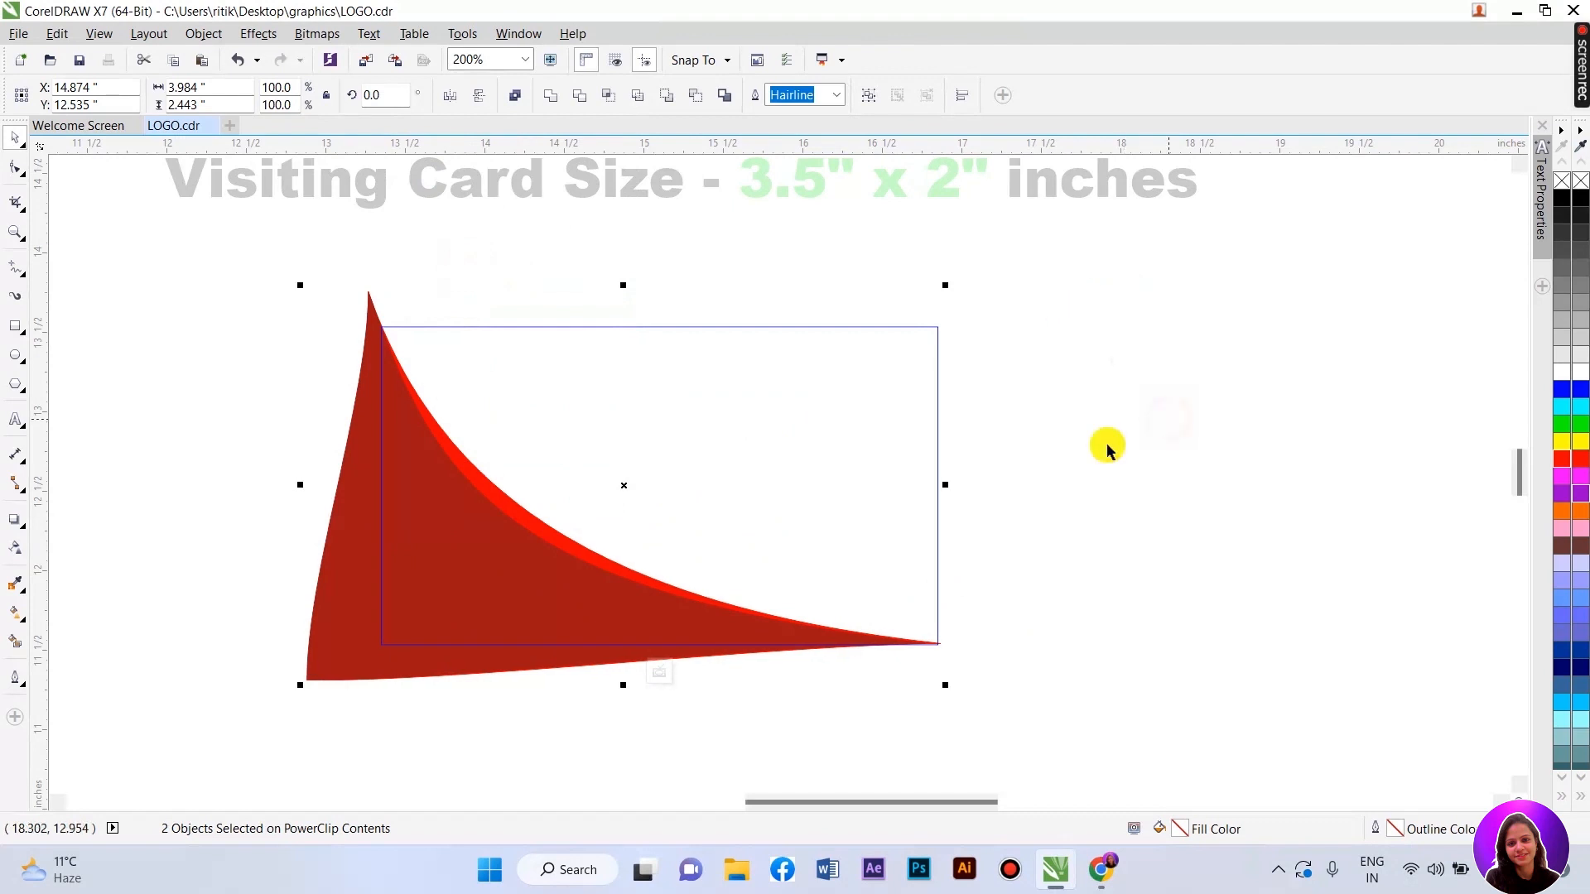
drag(472, 539, 701, 539)
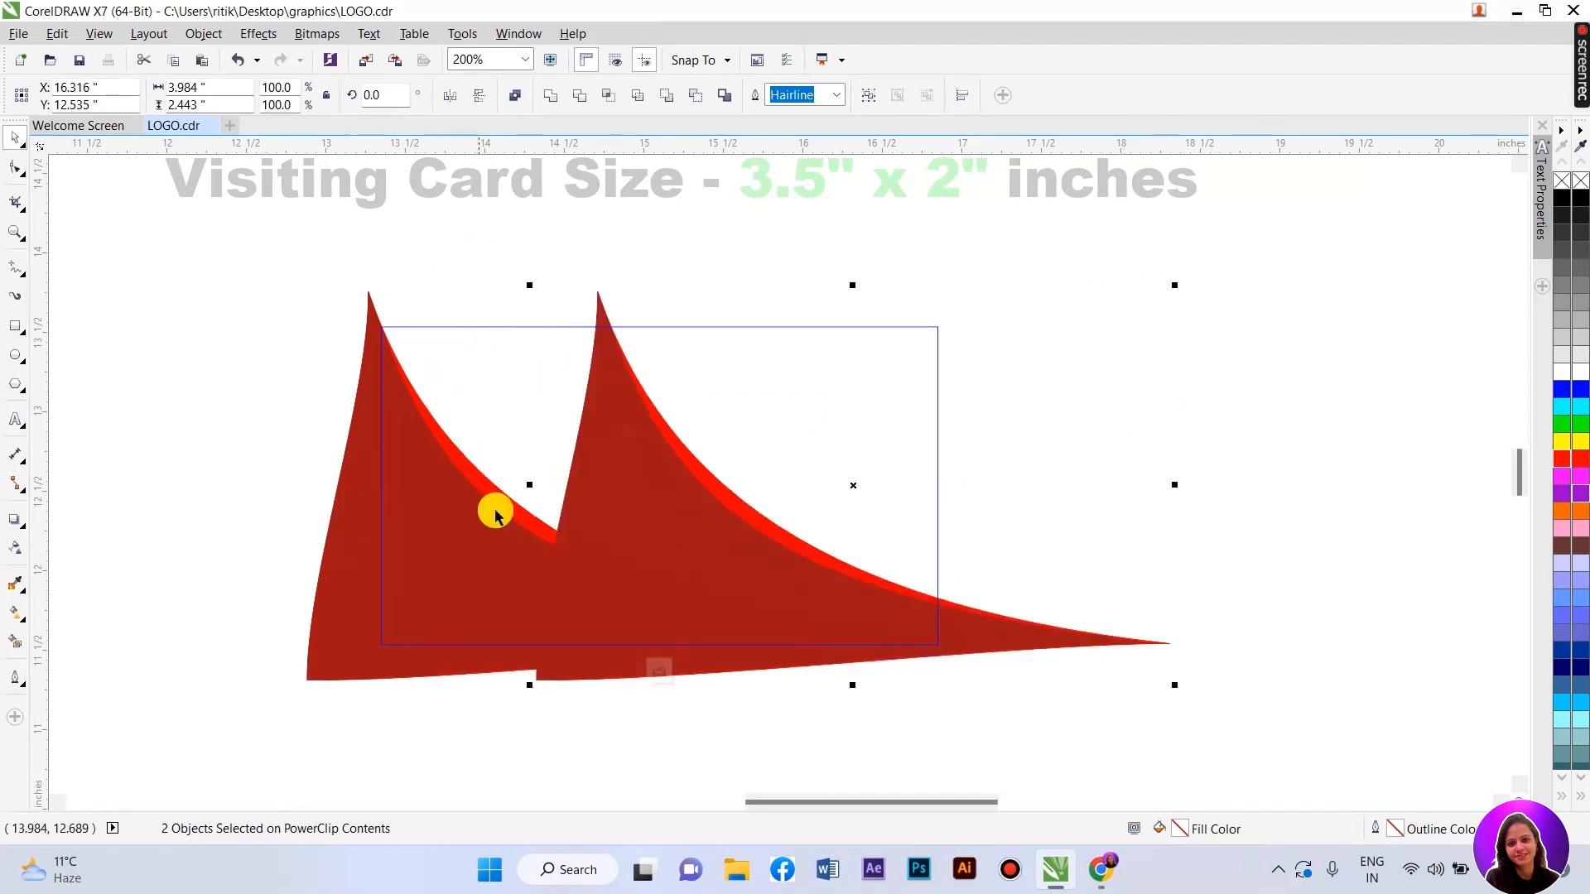
click(451, 96)
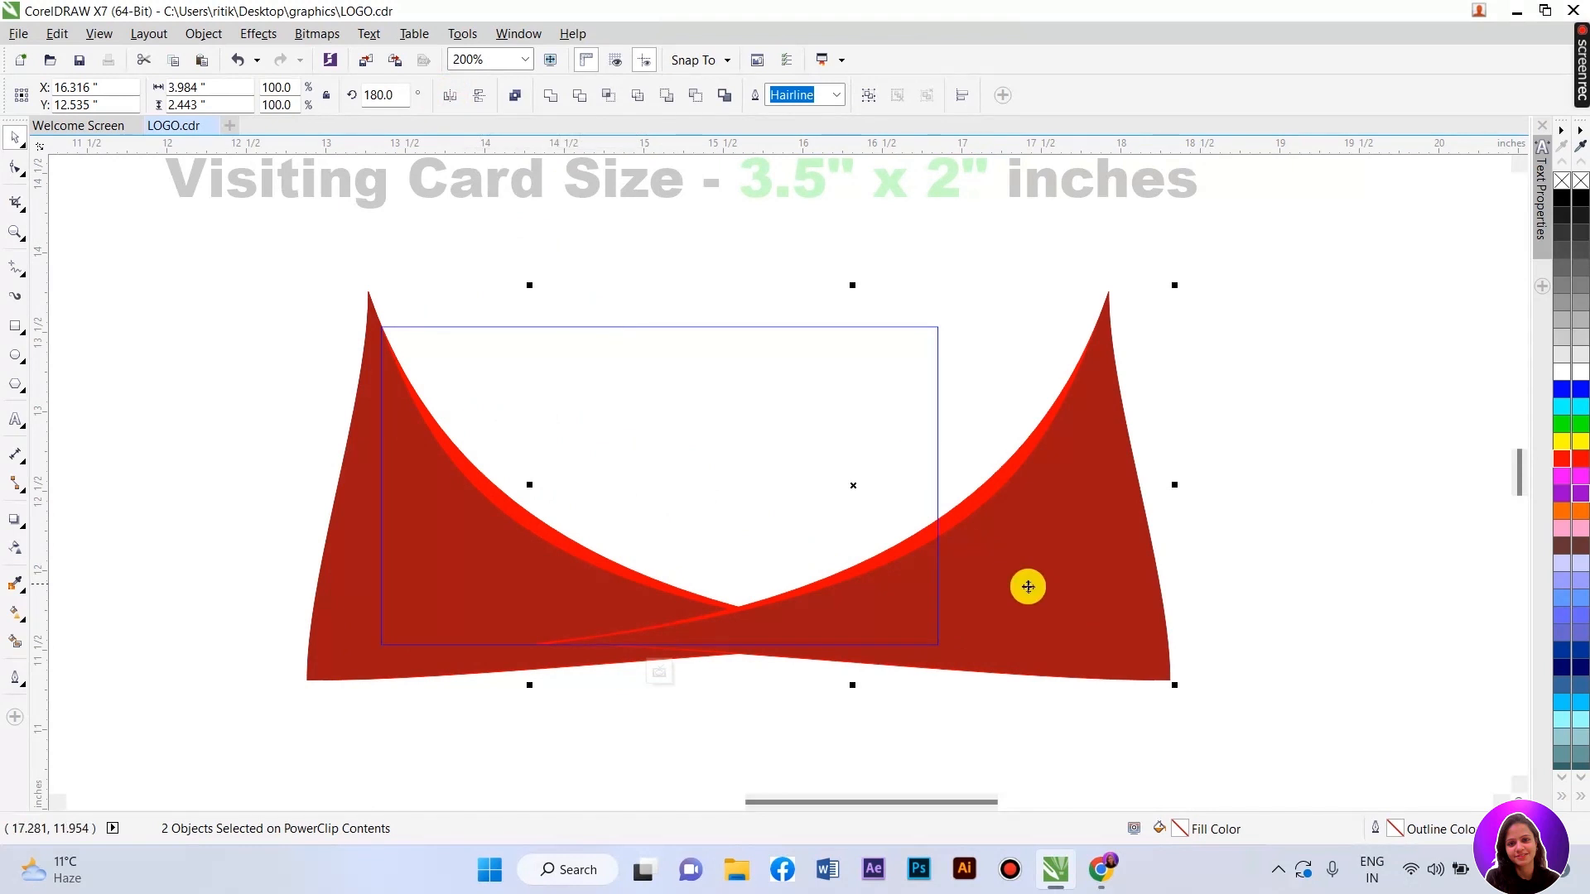
drag(1030, 587, 960, 612)
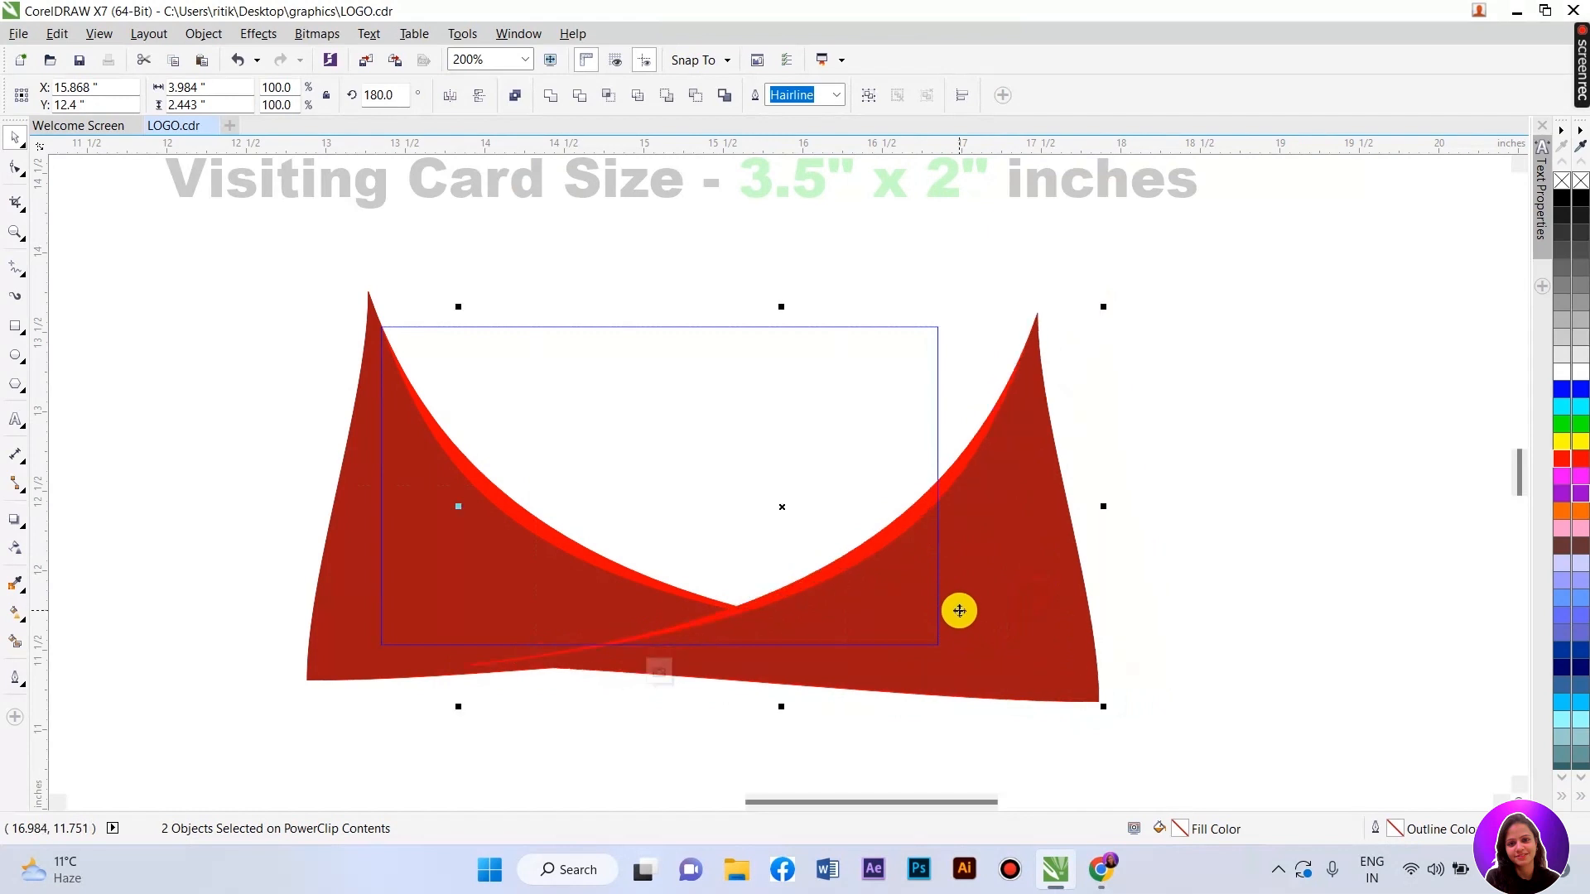
drag(974, 601, 940, 593)
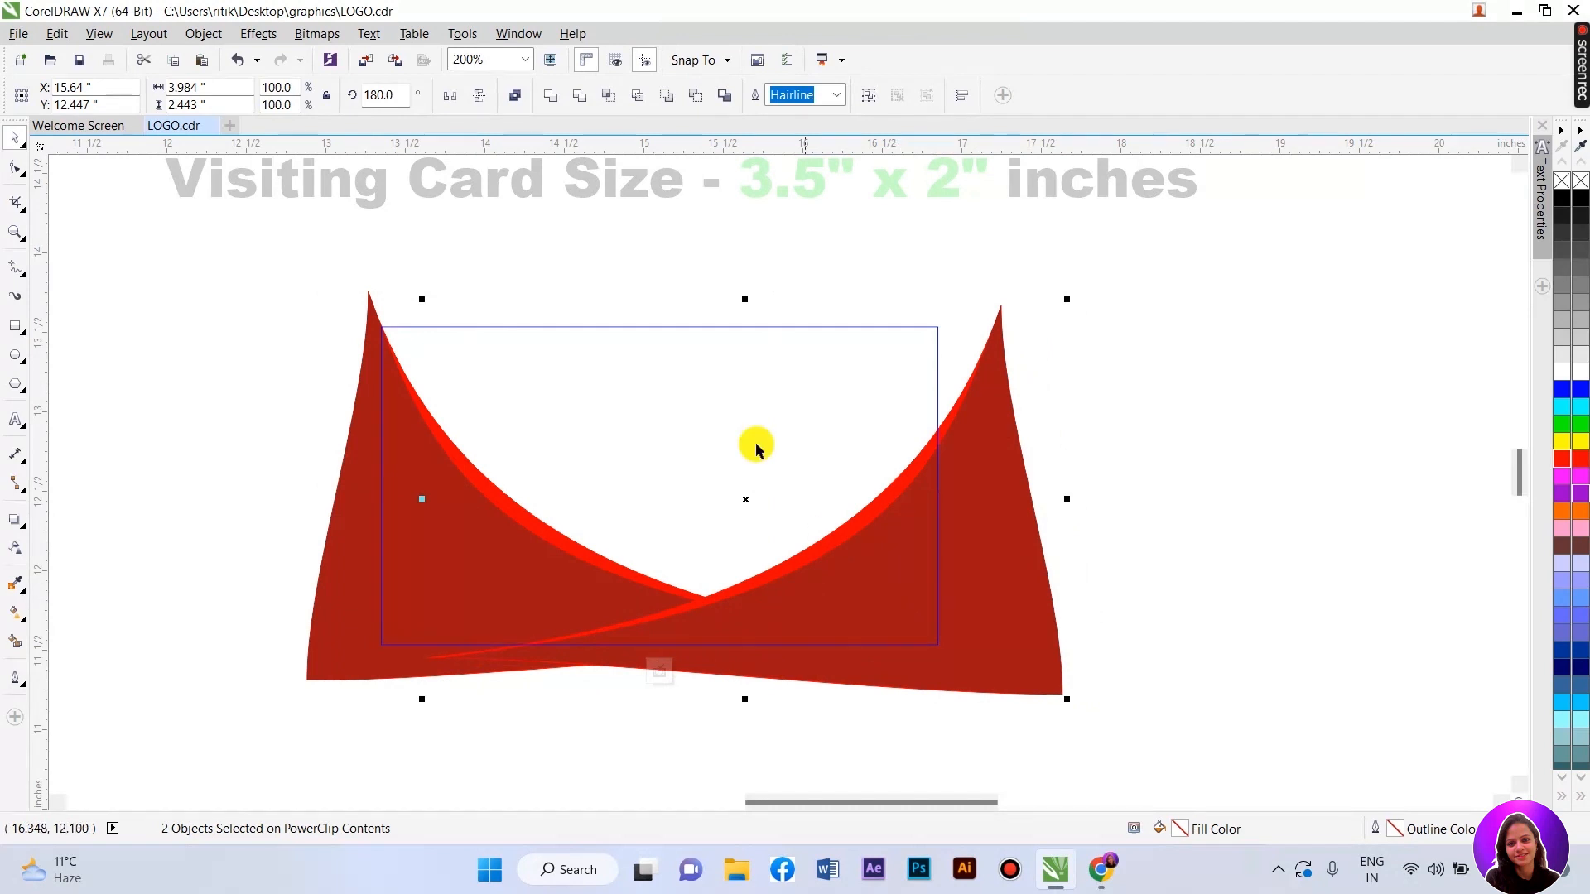
- Flip the right swoosh vertically and back, then select the original left swoosh pieces
click(447, 104)
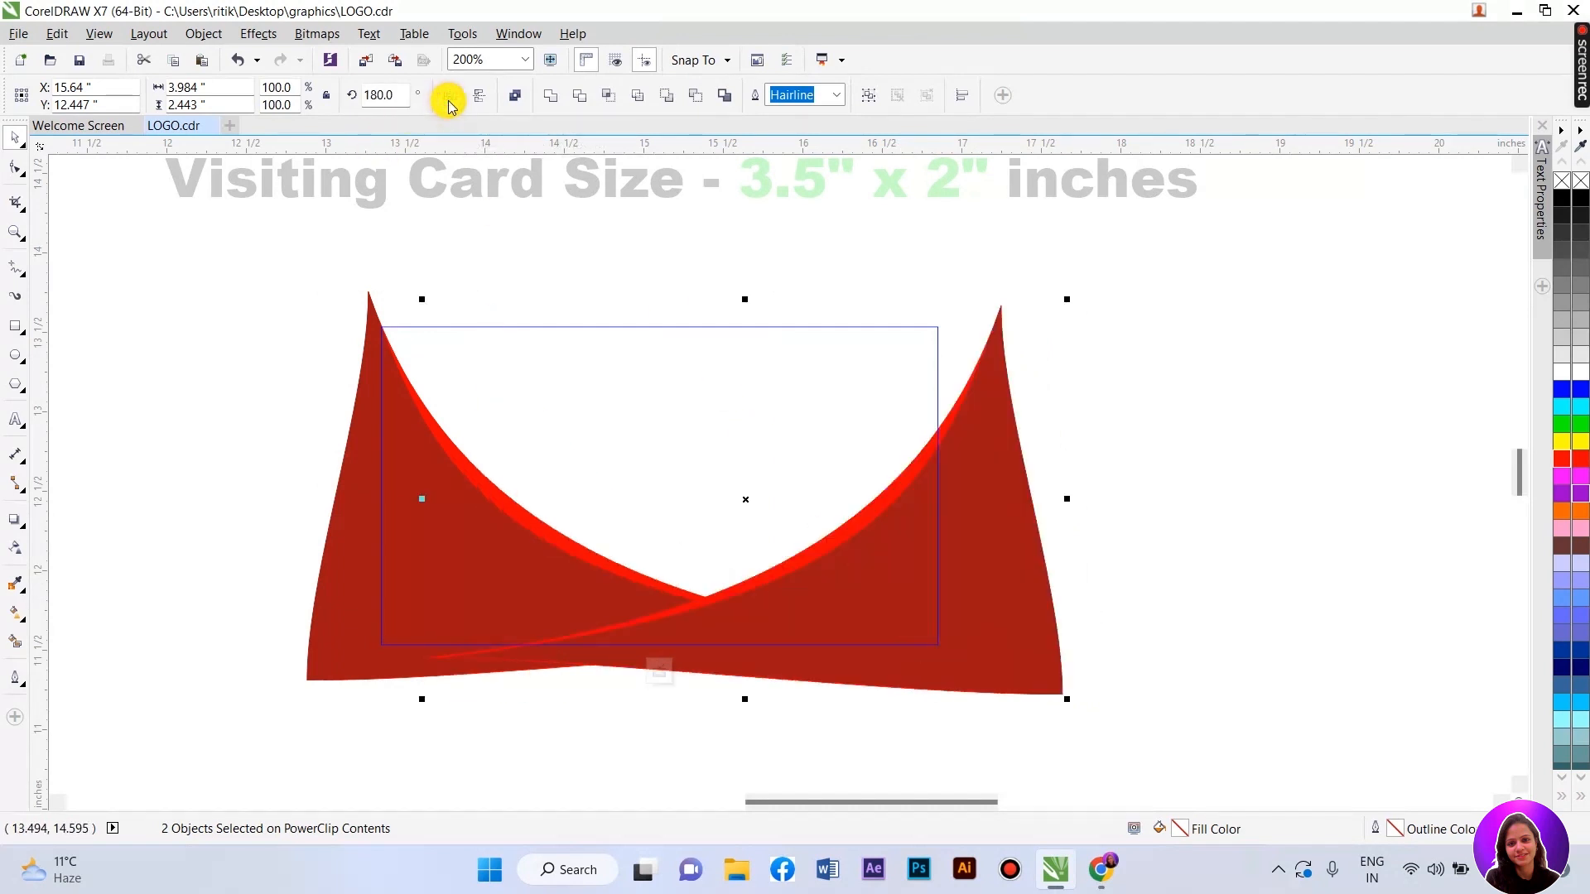
click(481, 108)
click(481, 108)
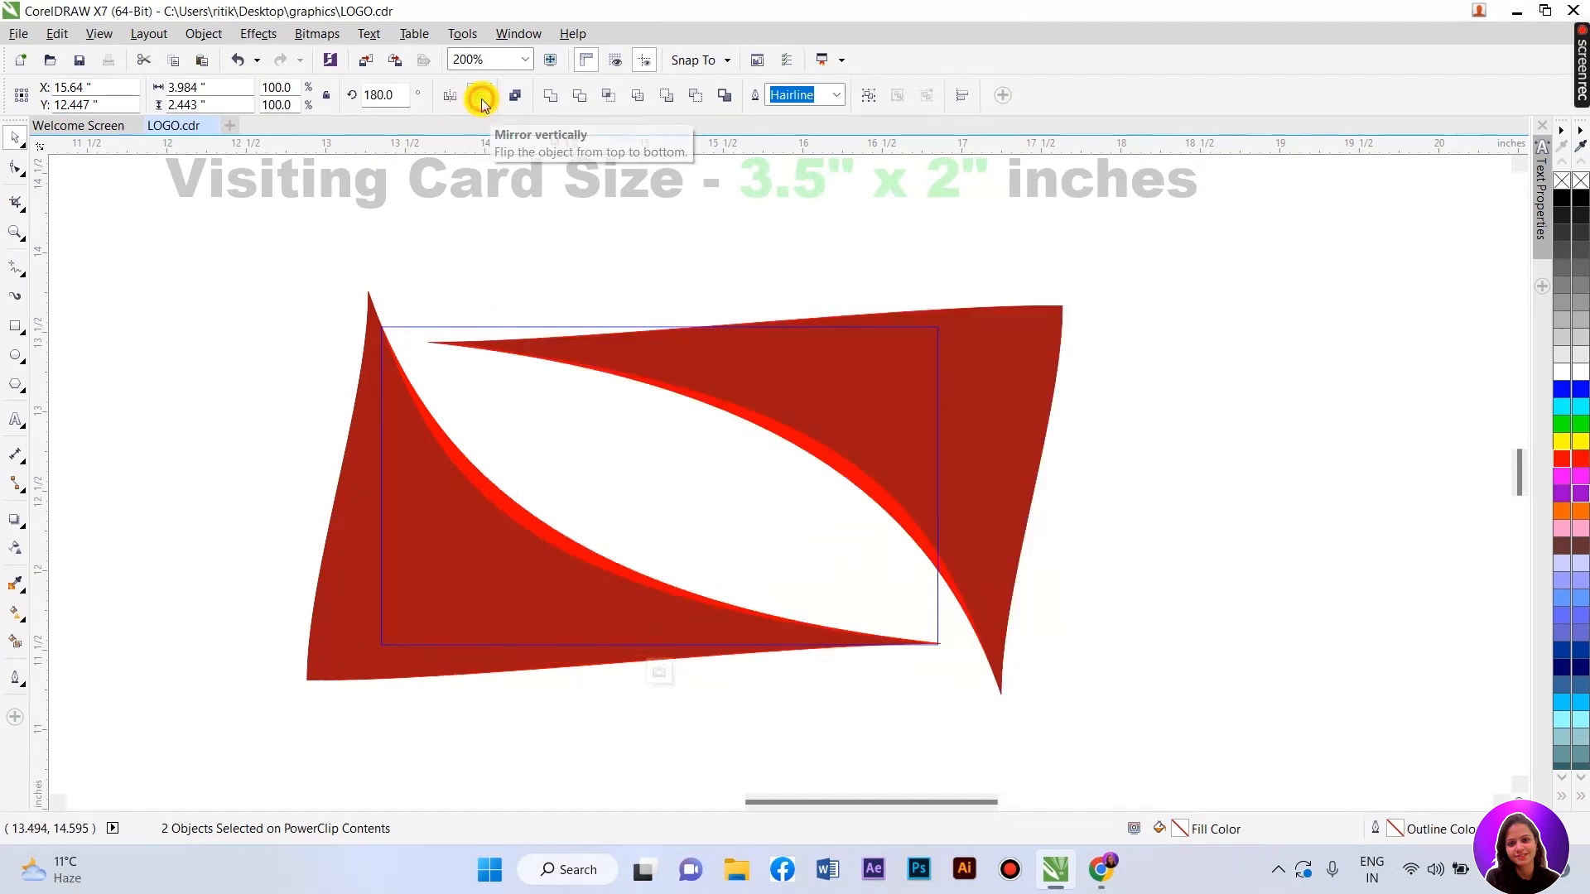
drag(233, 251, 991, 717)
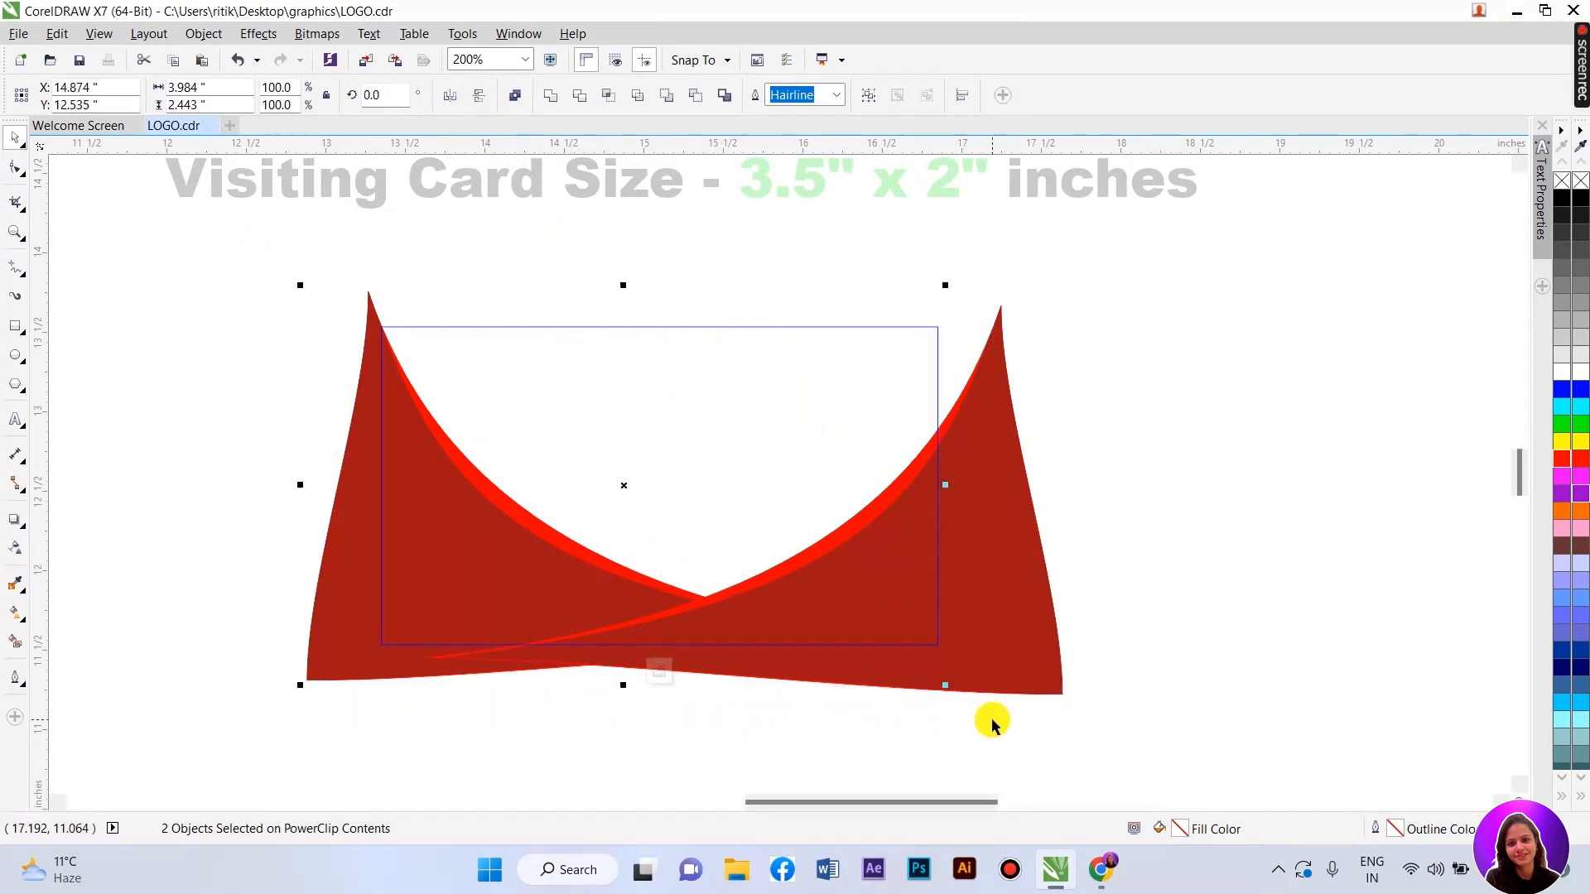
- Move the left swoosh to the front of the layer, above the mirrored copy
right_click(495, 547)
mouse_move(580, 356)
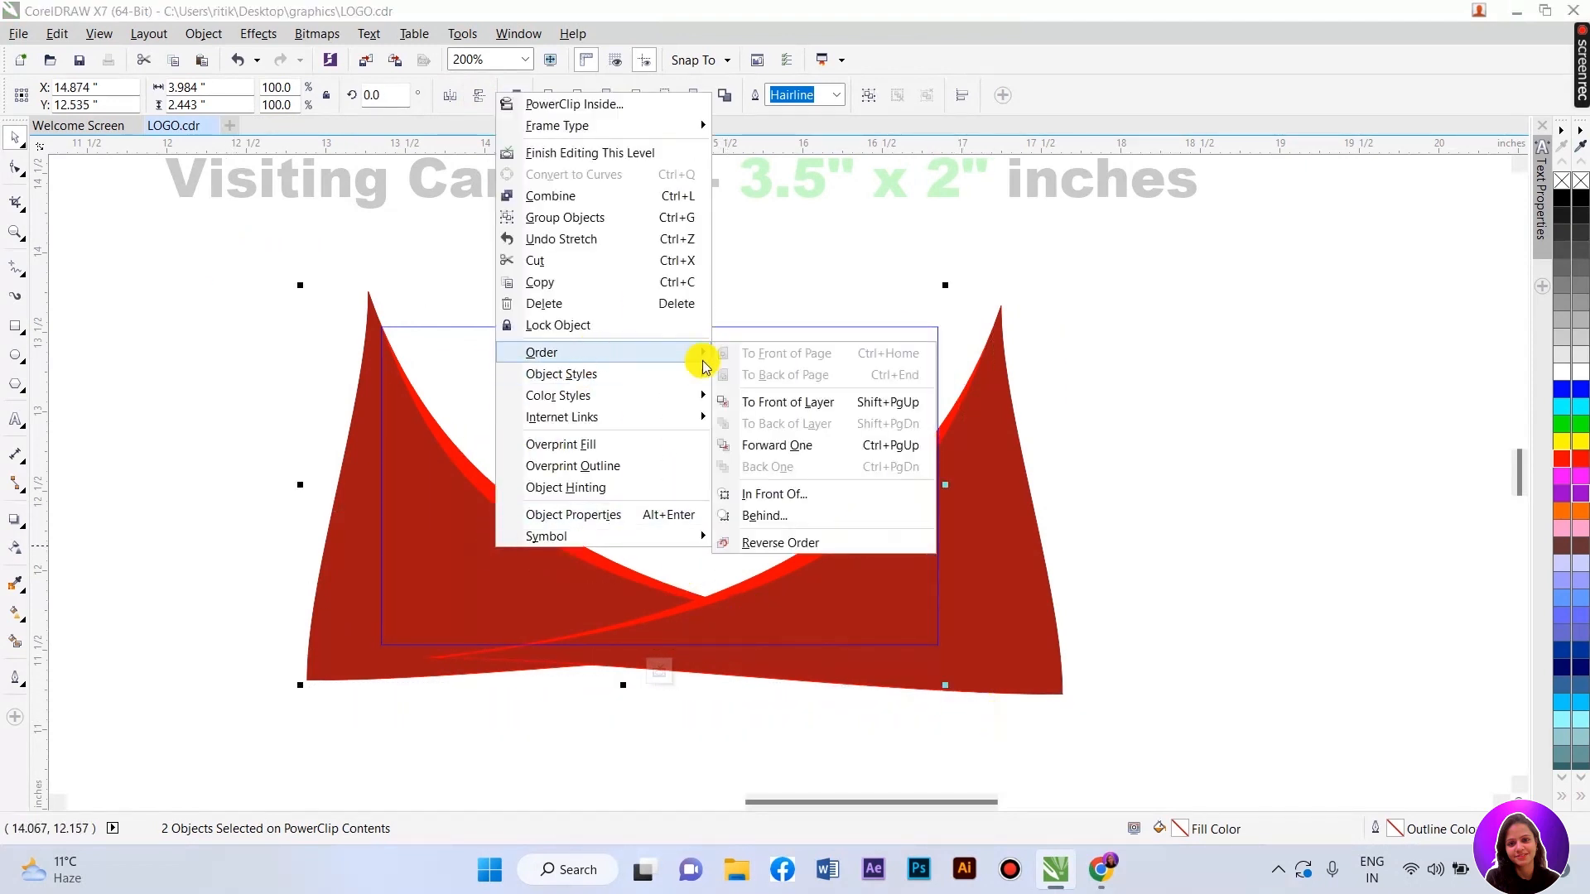
click(775, 400)
click(1155, 554)
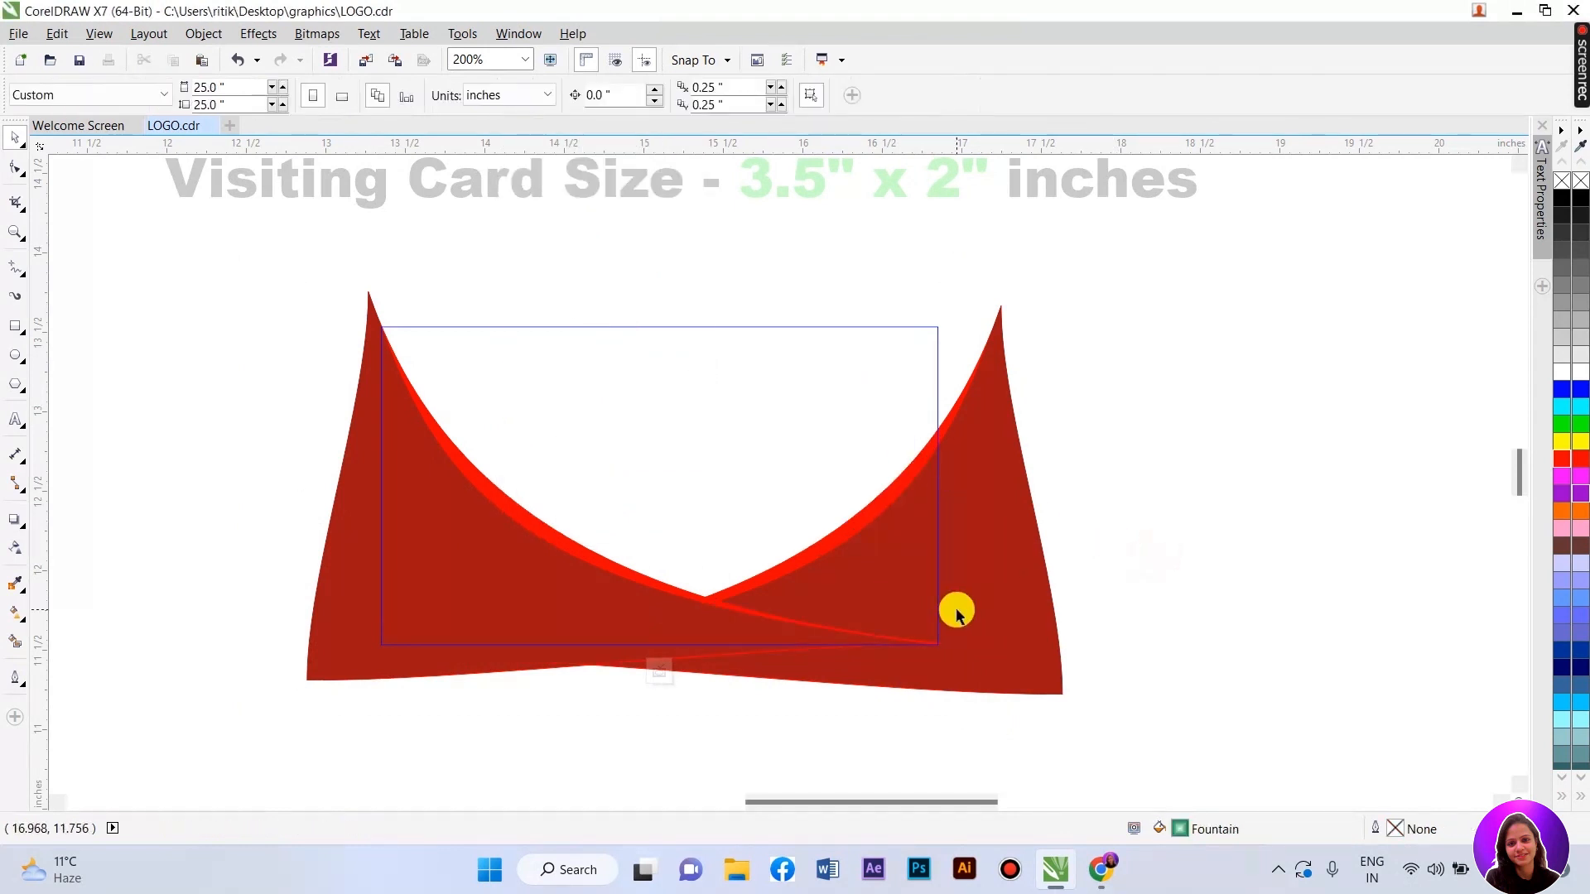
- Reshape the right swoosh's curves by dragging its nodes with the Shape tool (F10)
click(867, 497)
key(F10)
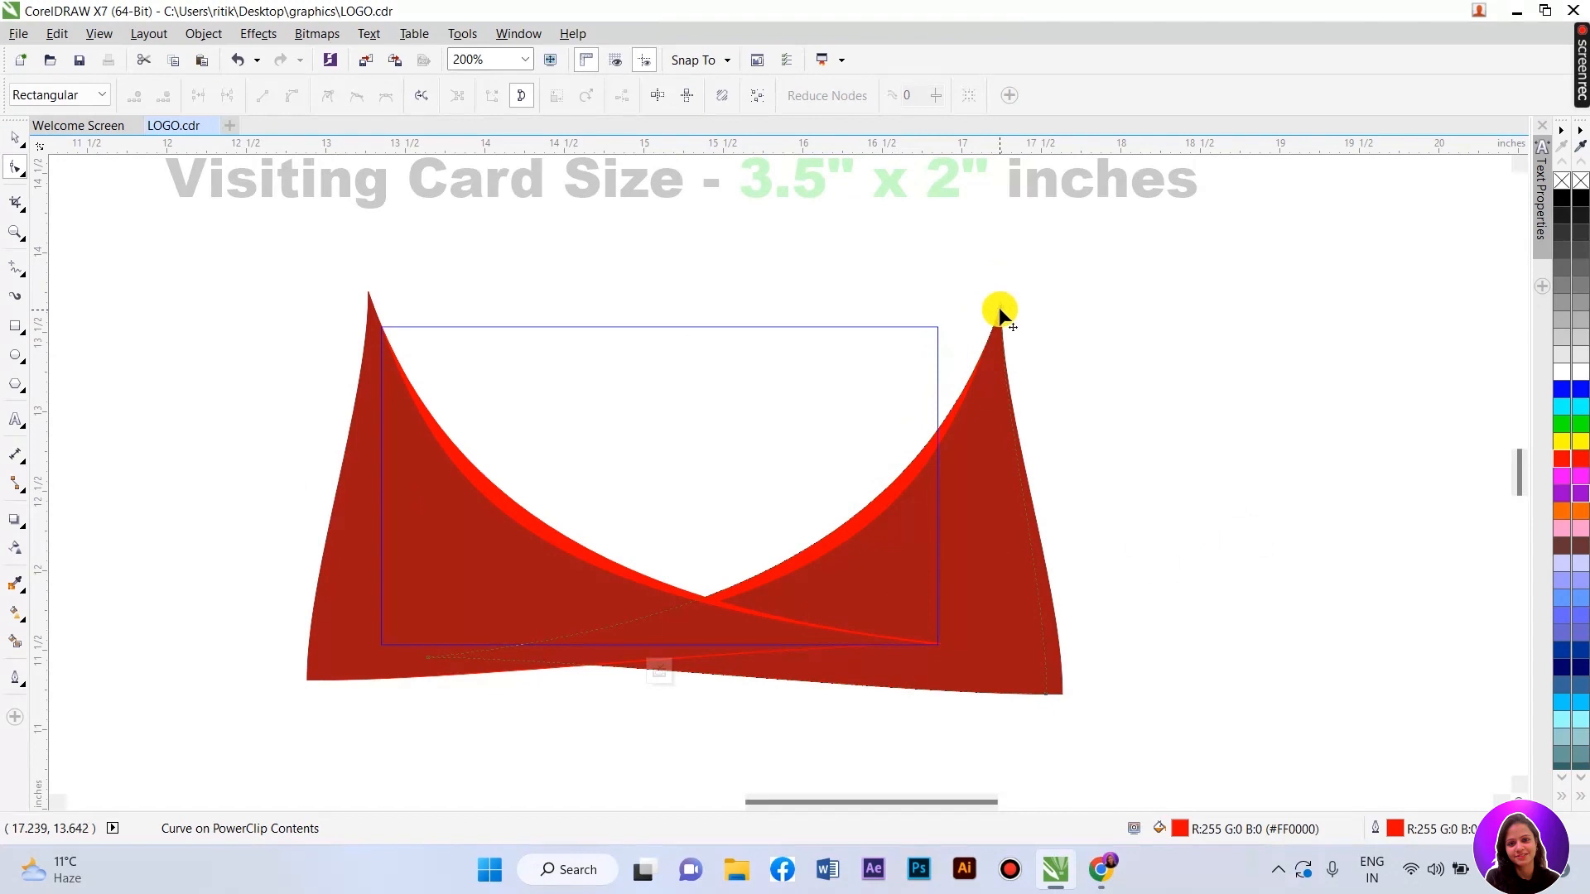
click(999, 307)
drag(950, 506, 912, 493)
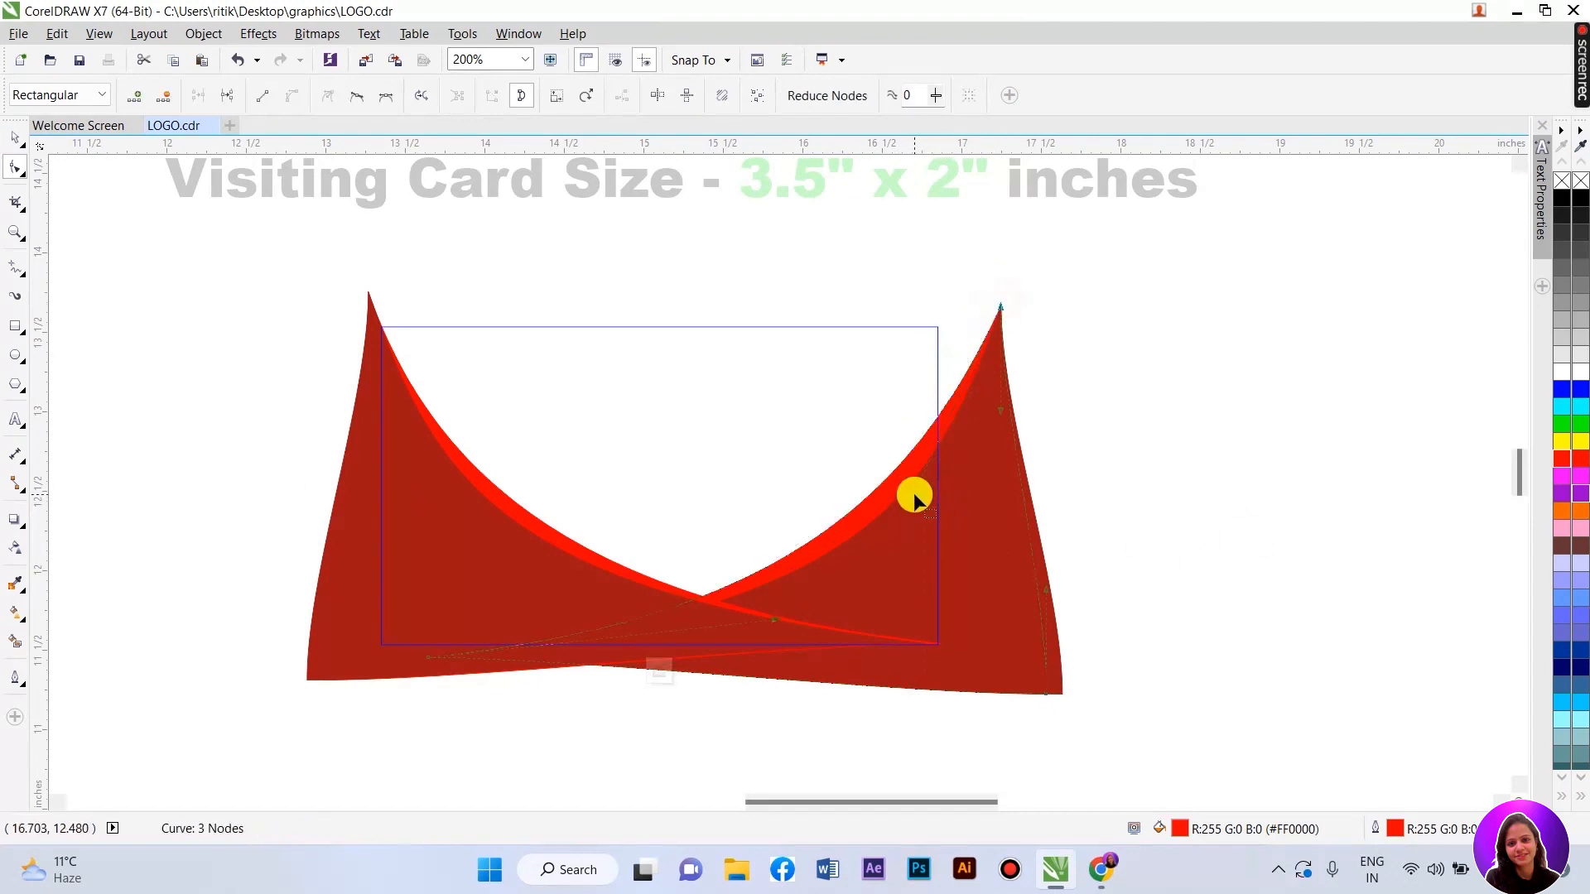
click(425, 656)
drag(771, 618, 653, 663)
drag(907, 500, 917, 525)
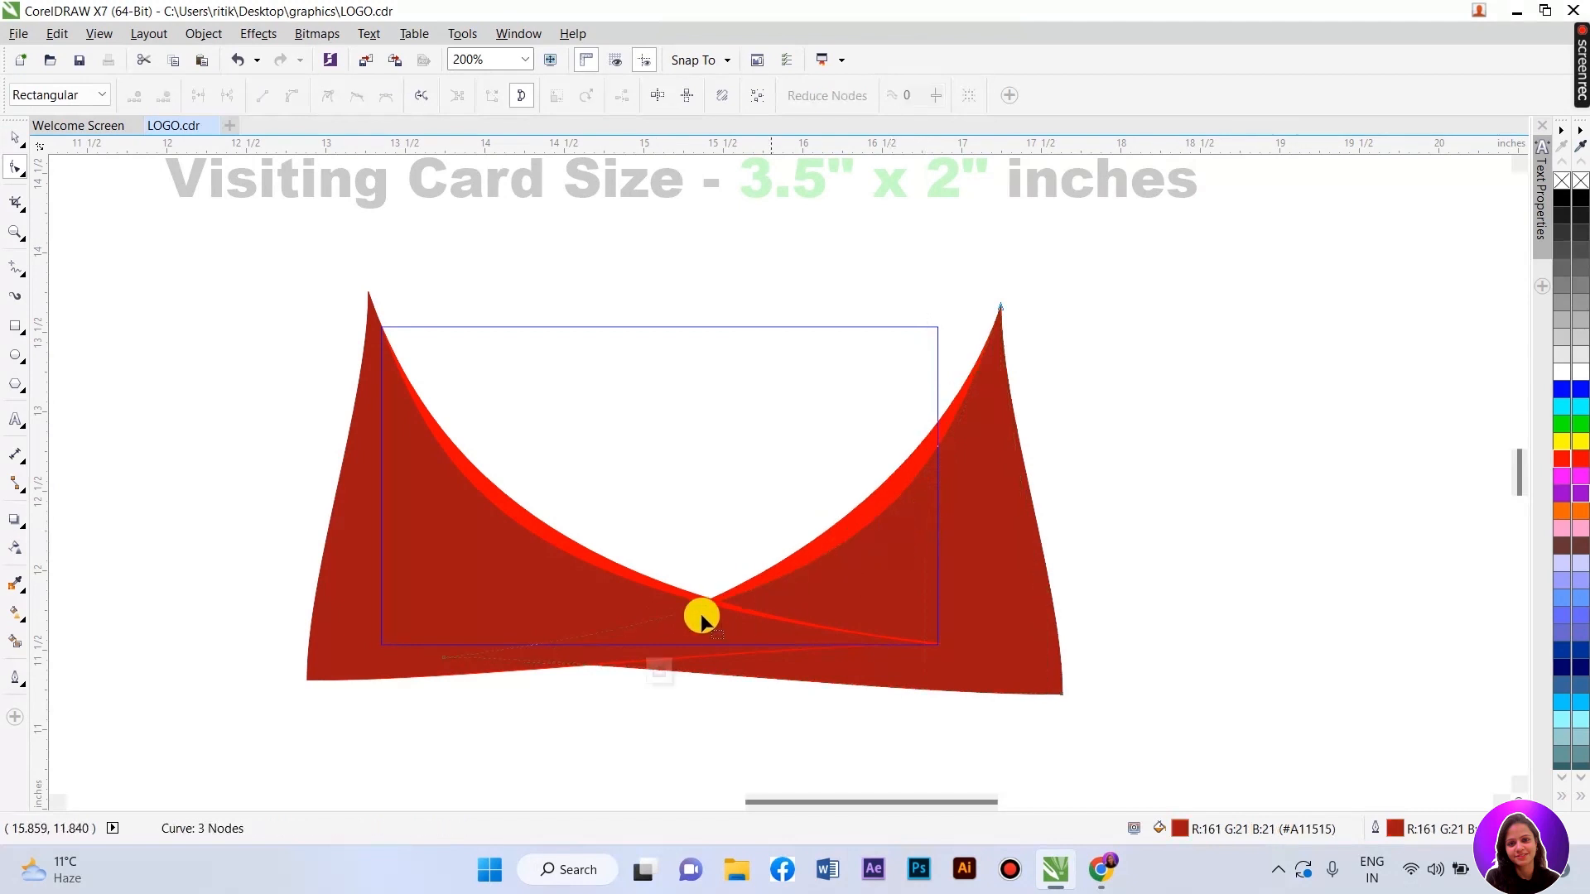
click(441, 660)
drag(868, 605, 760, 674)
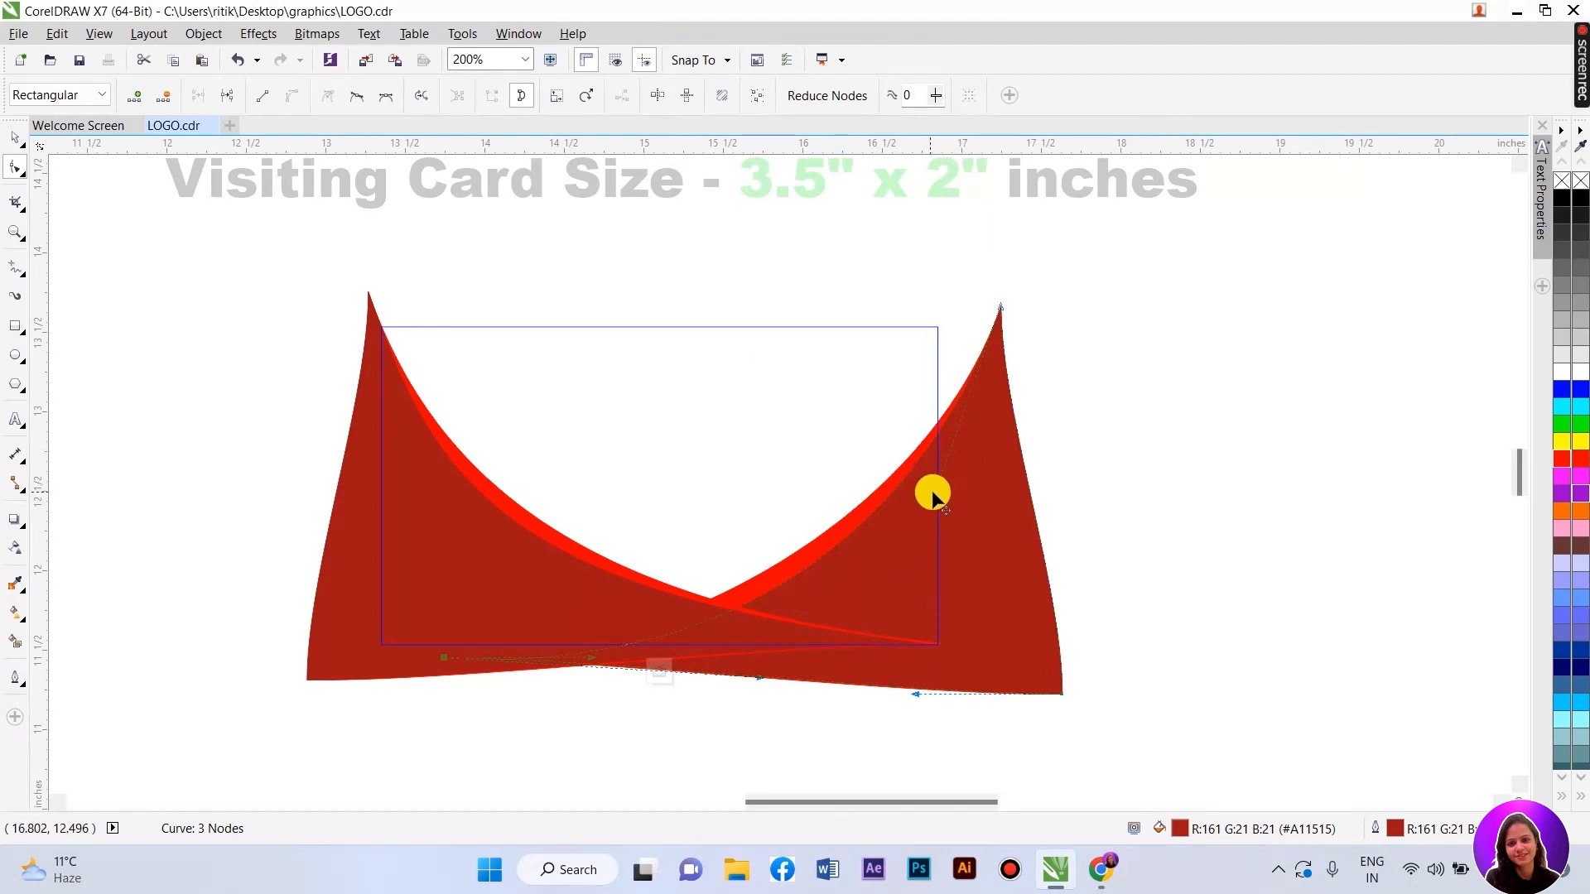
drag(936, 492, 996, 447)
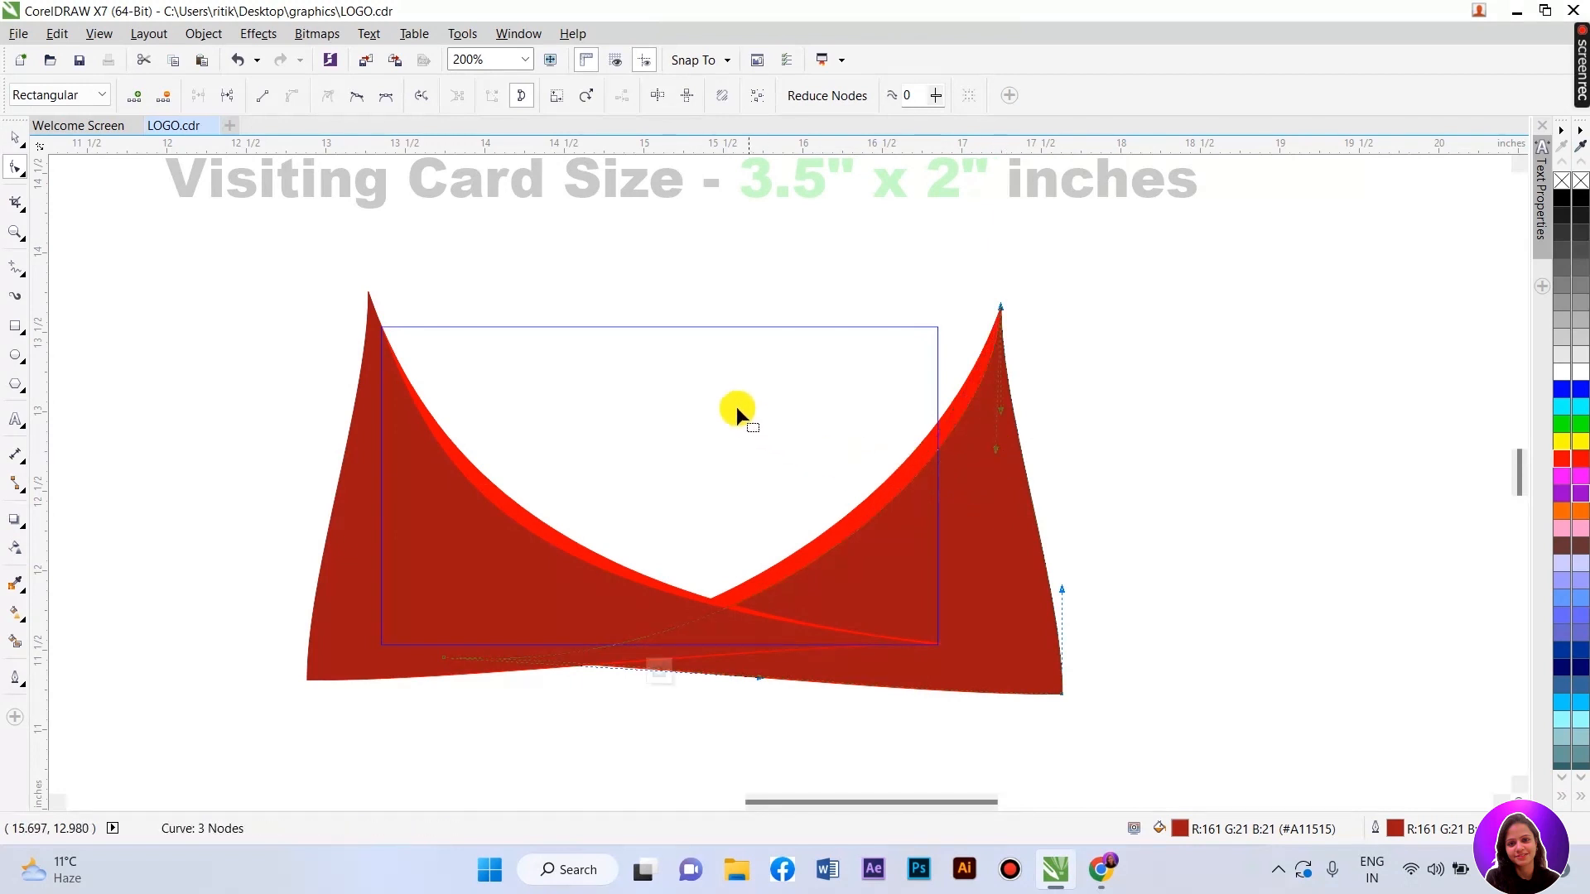
- Finish editing the PowerClip so both swooshes are trimmed to the card edges
click(15, 138)
click(1181, 461)
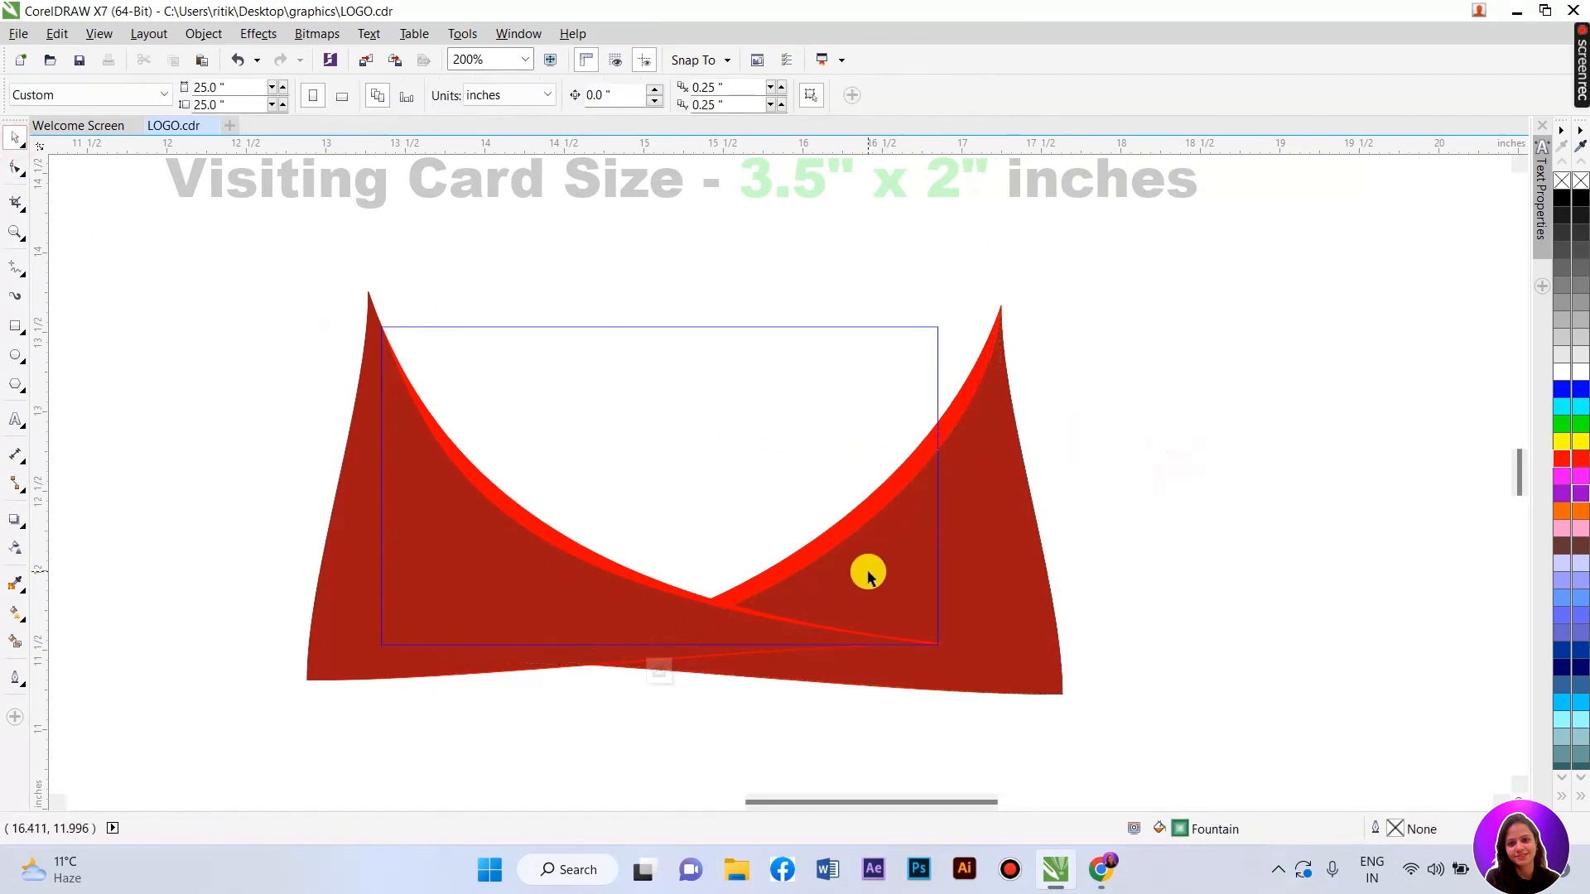
click(666, 669)
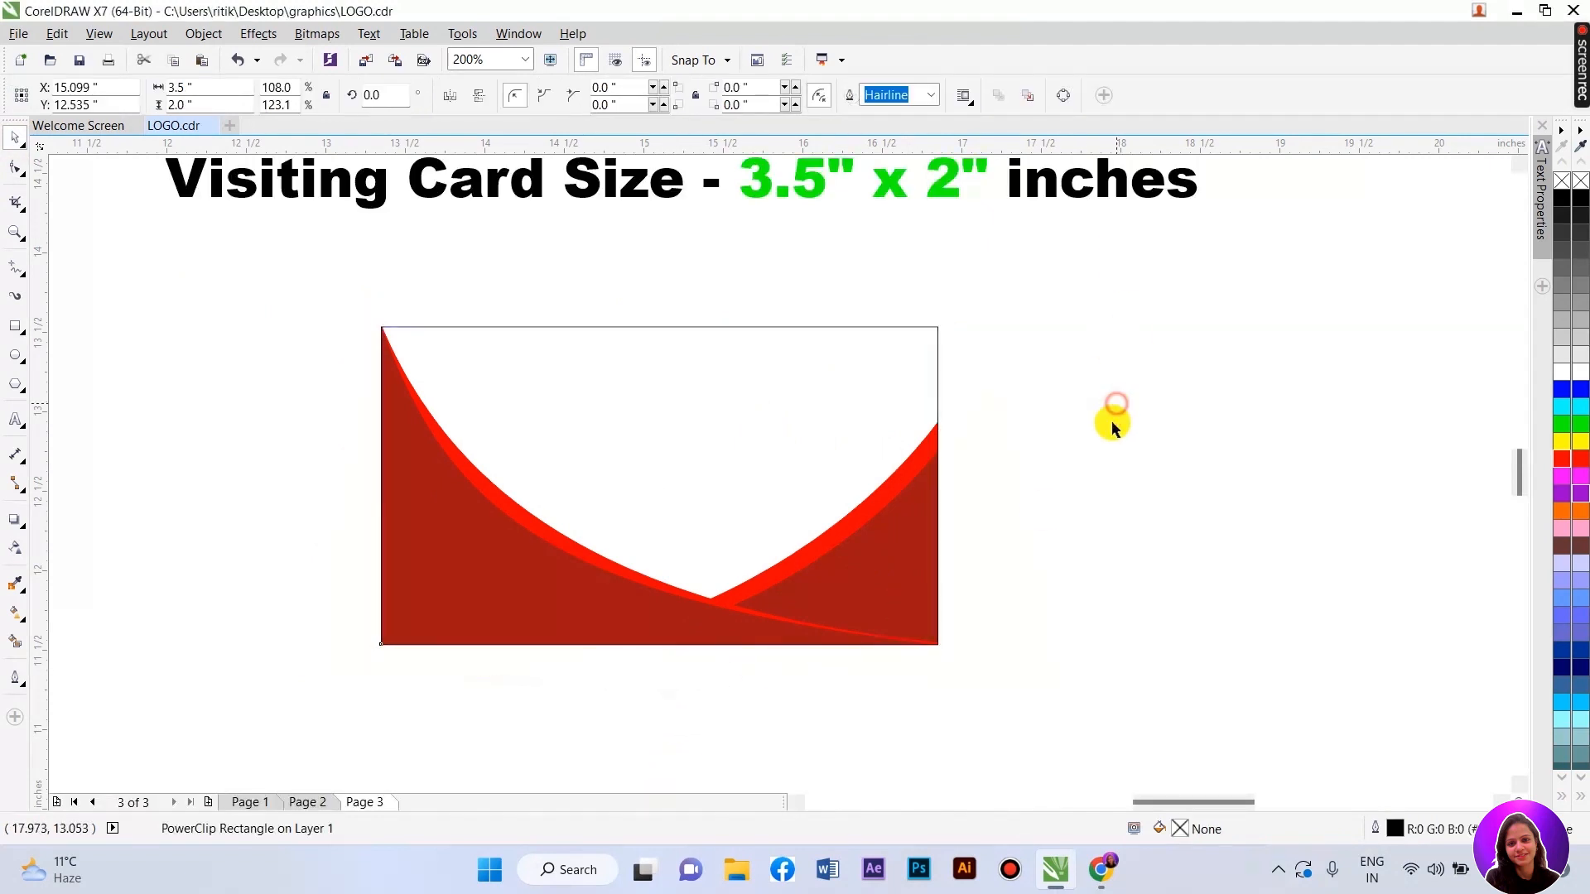
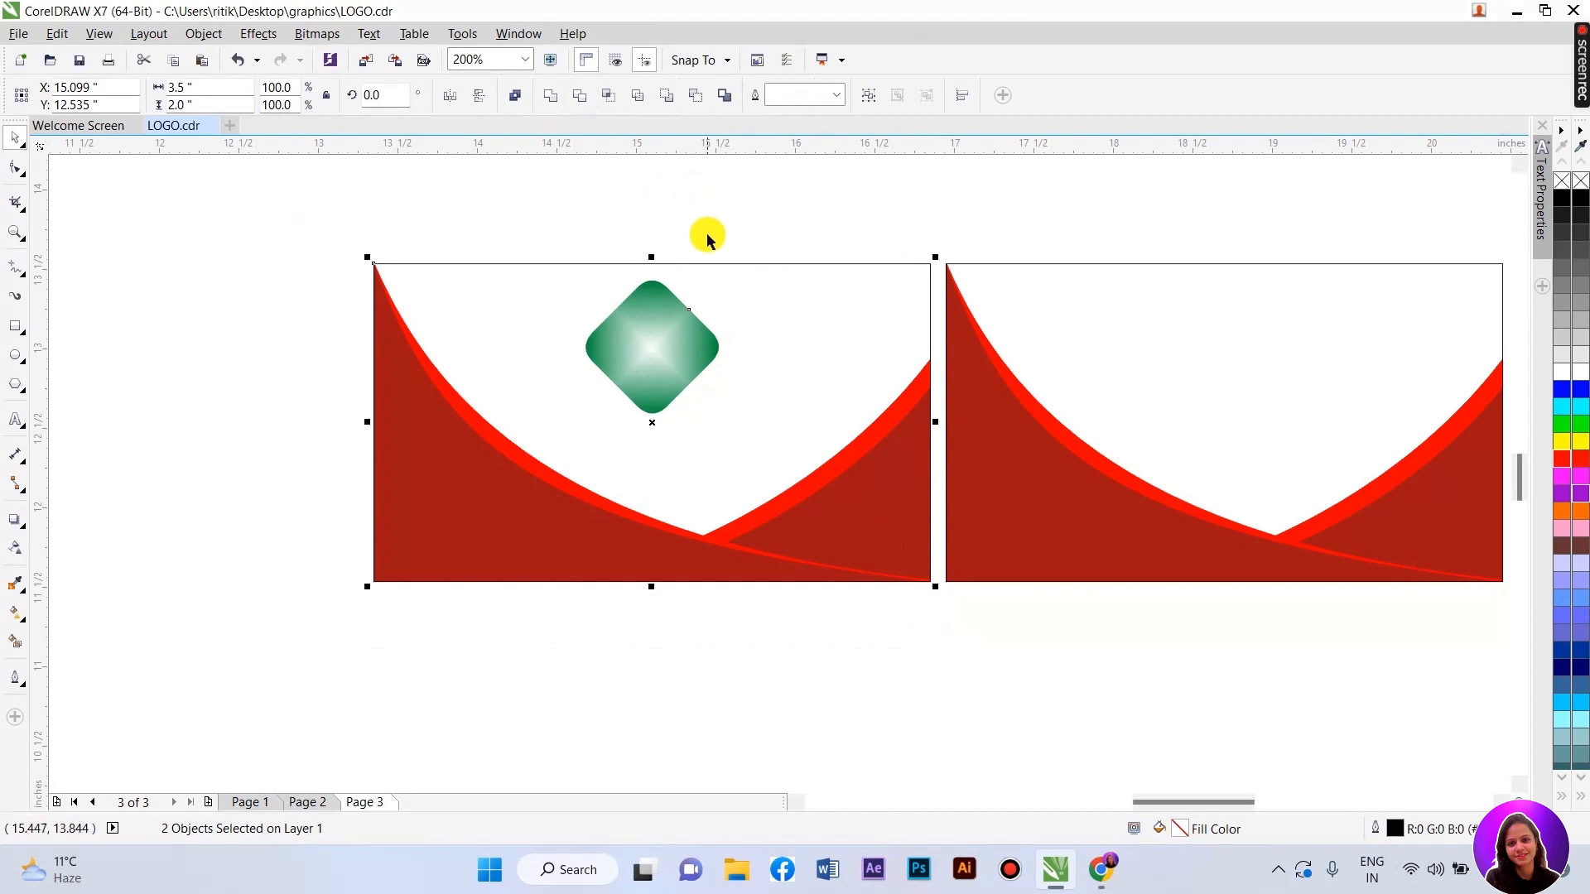
- Fill the green diamond with the dark red sampled from the swoosh
click(792, 259)
scroll(662, 339, up, 1)
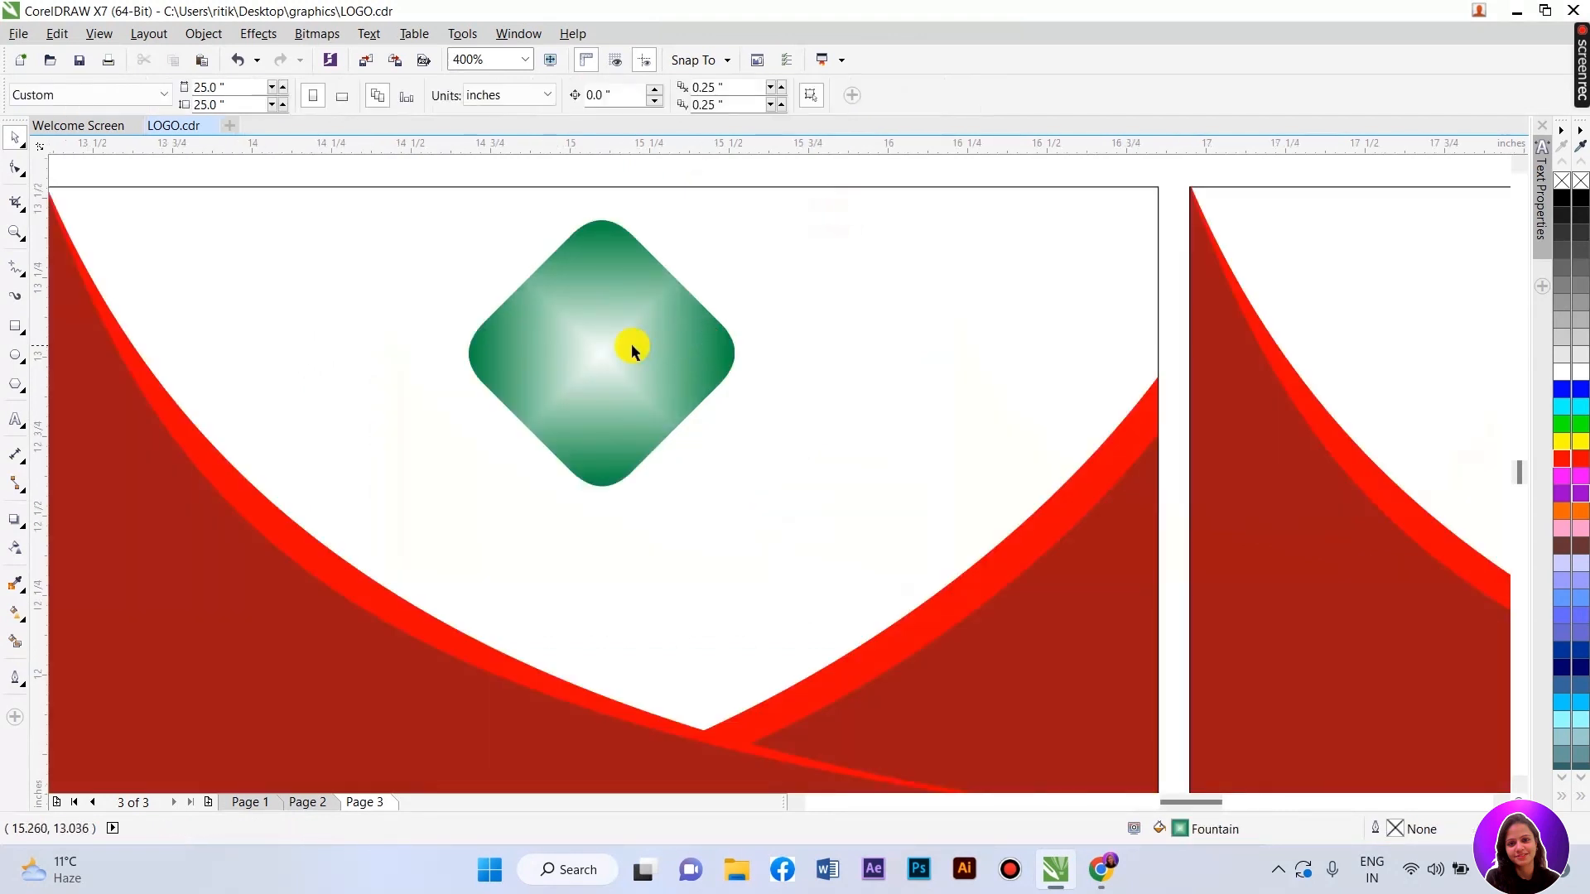
scroll(631, 345, down, 1)
click(626, 342)
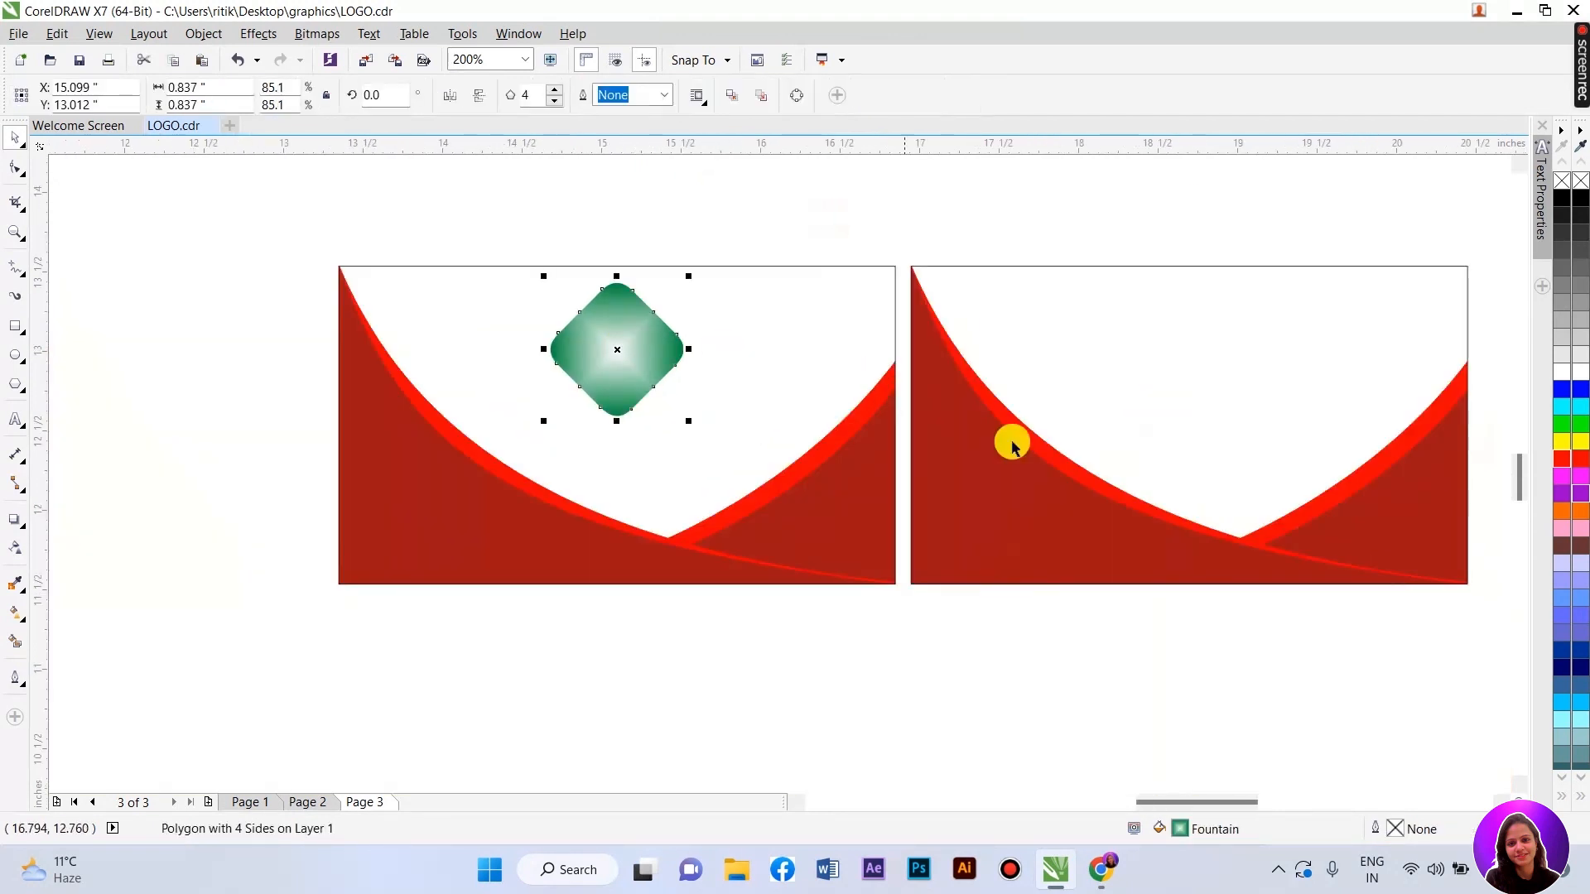
click(13, 586)
click(471, 523)
click(619, 363)
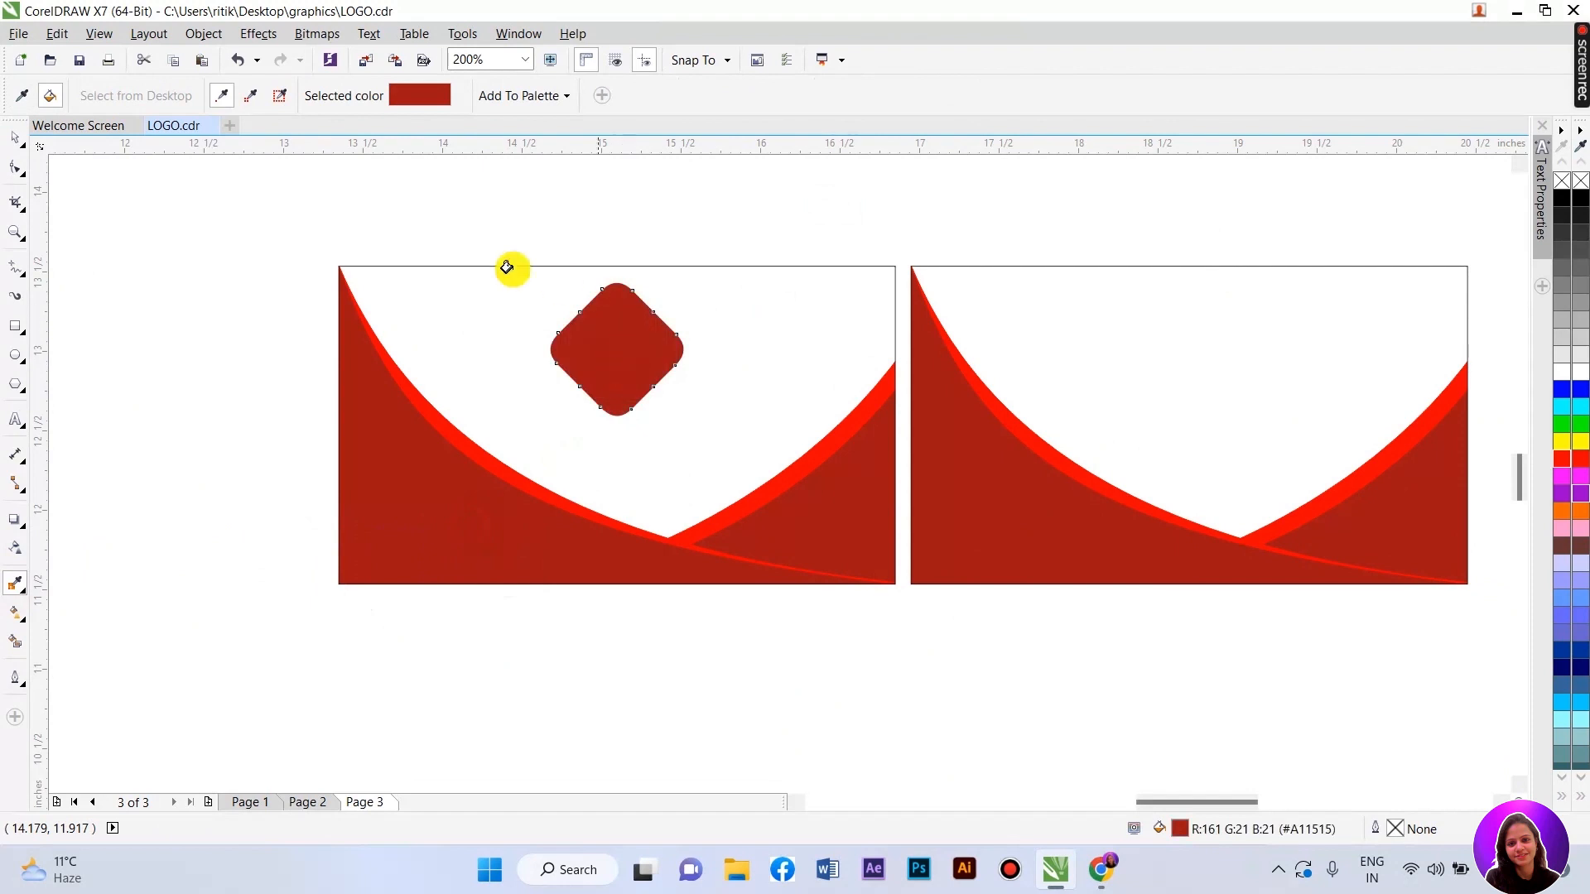
- Give the diamond a 0.5 mm outline in the bright red sampled from the swoosh curve
click(15, 137)
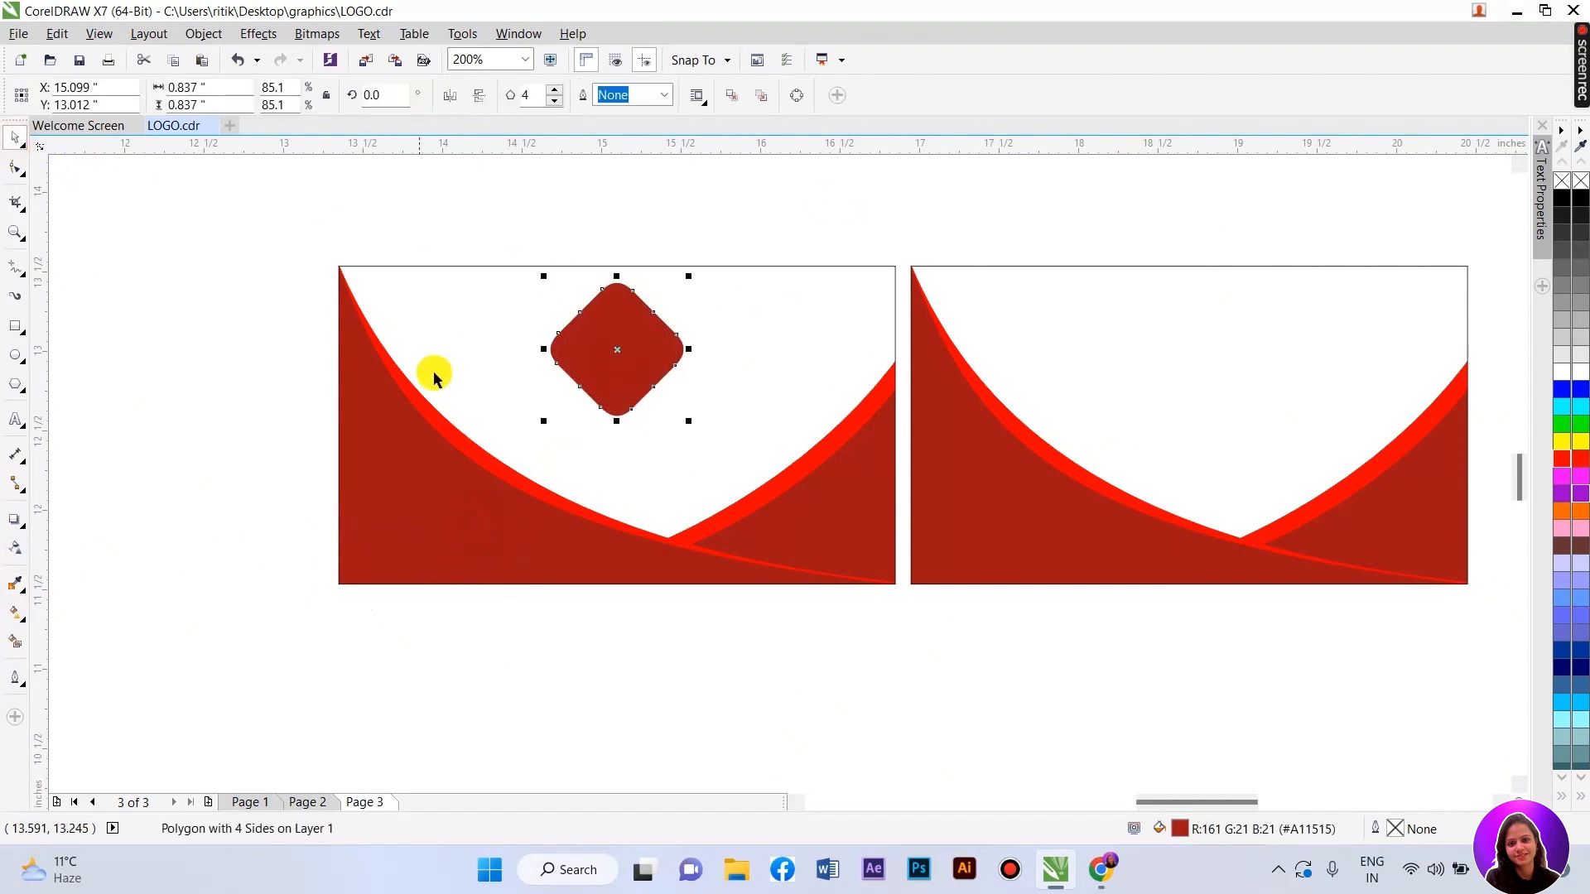
double_click(1396, 831)
click(671, 285)
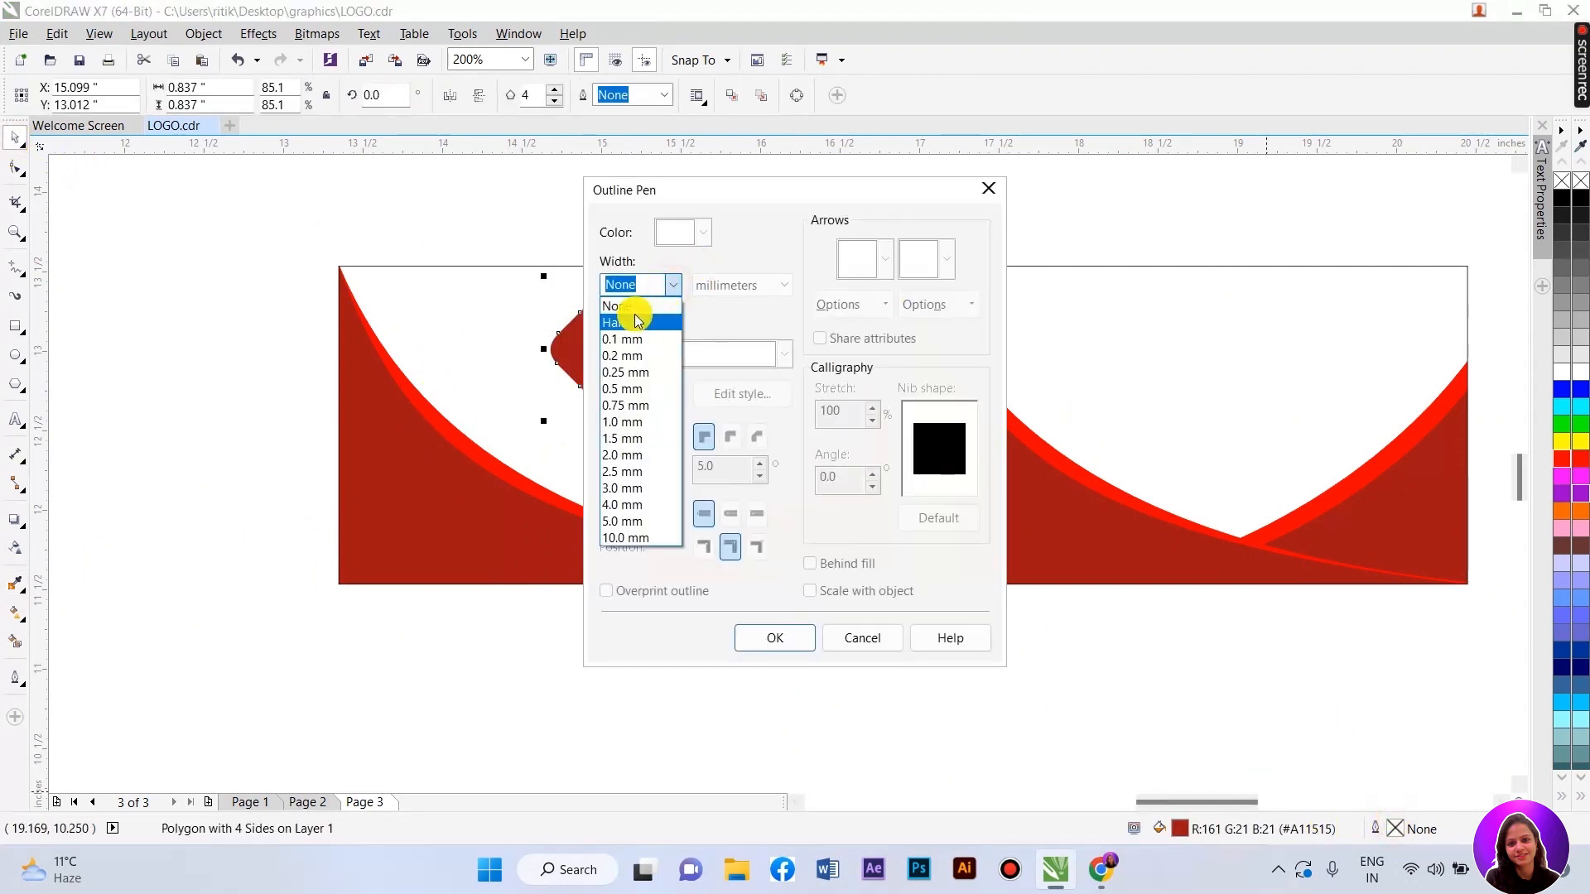
click(627, 389)
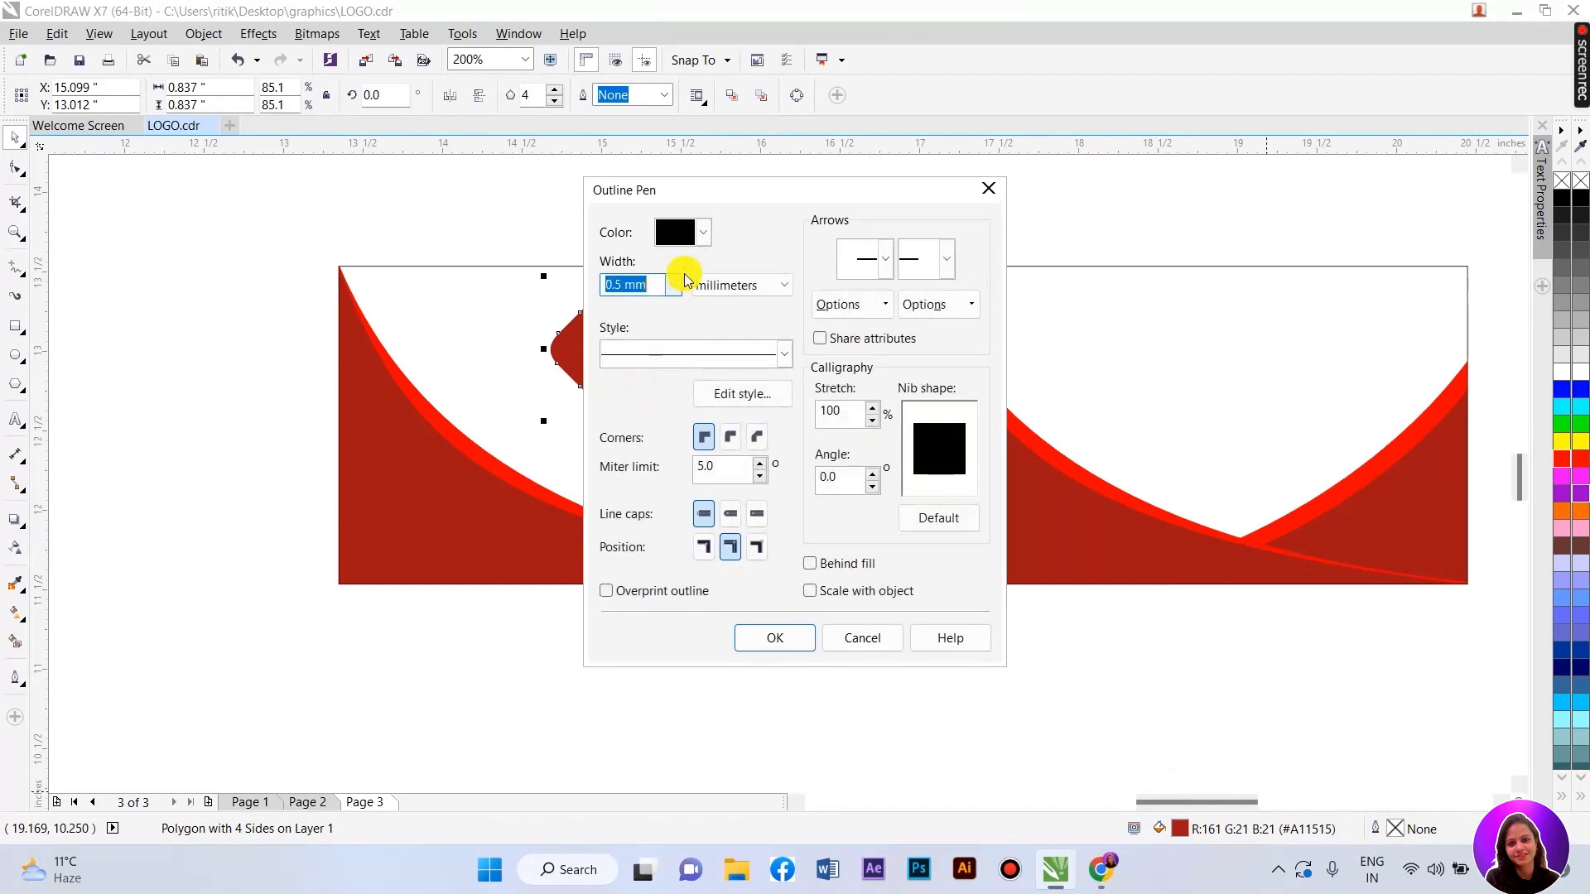
click(708, 234)
click(684, 383)
click(533, 454)
click(762, 636)
scroll(539, 249, up, 1)
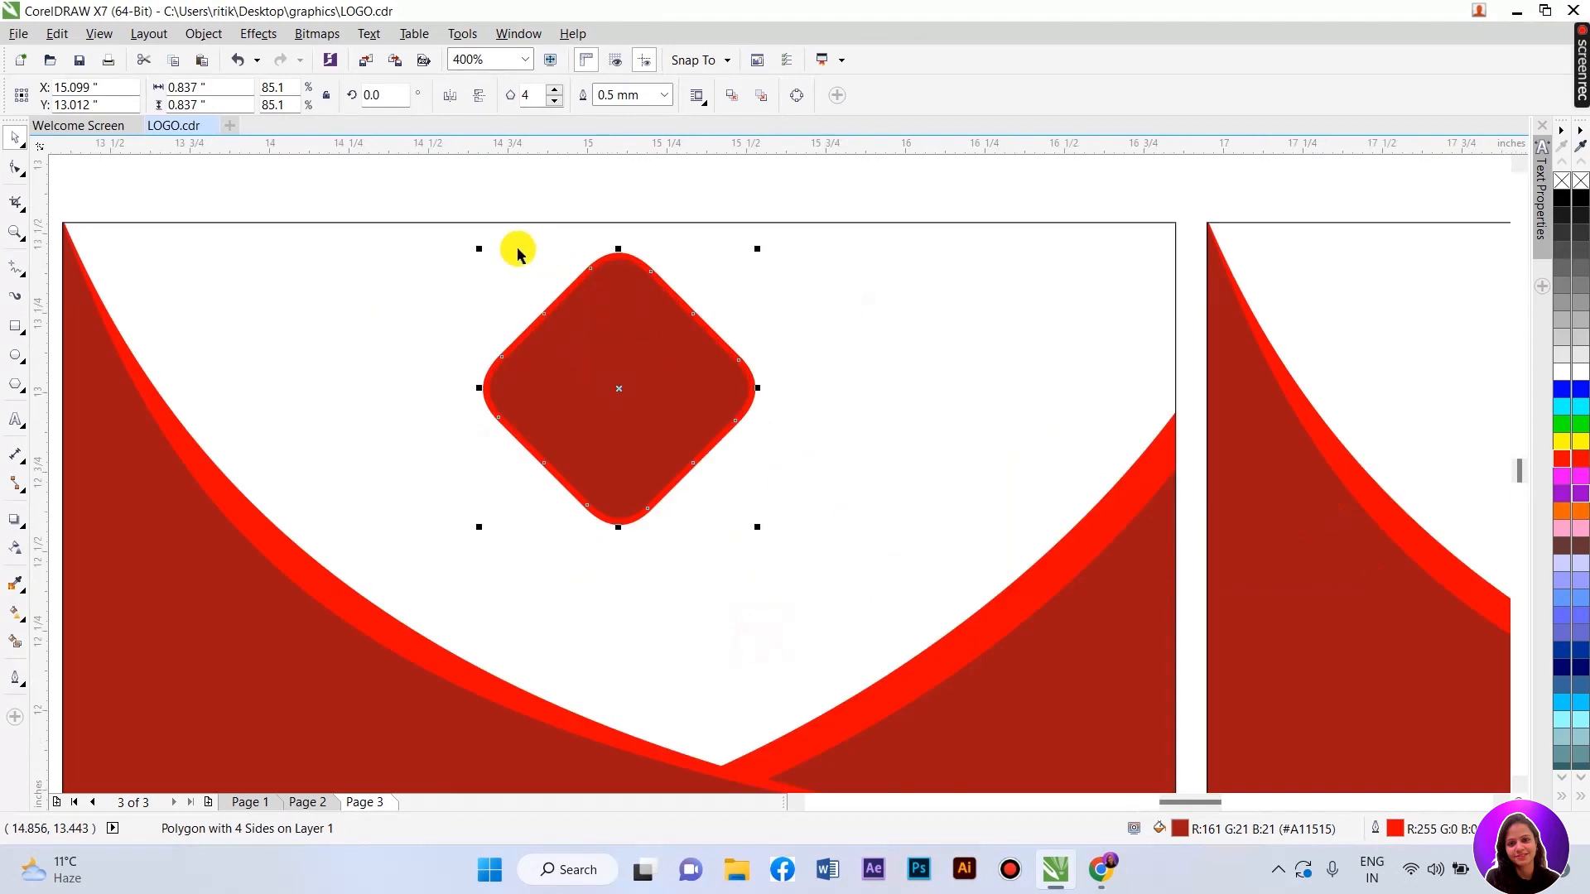
scroll(565, 253, down, 1)
click(523, 333)
- Add the text 'logo' and set it to Arial Black
click(16, 416)
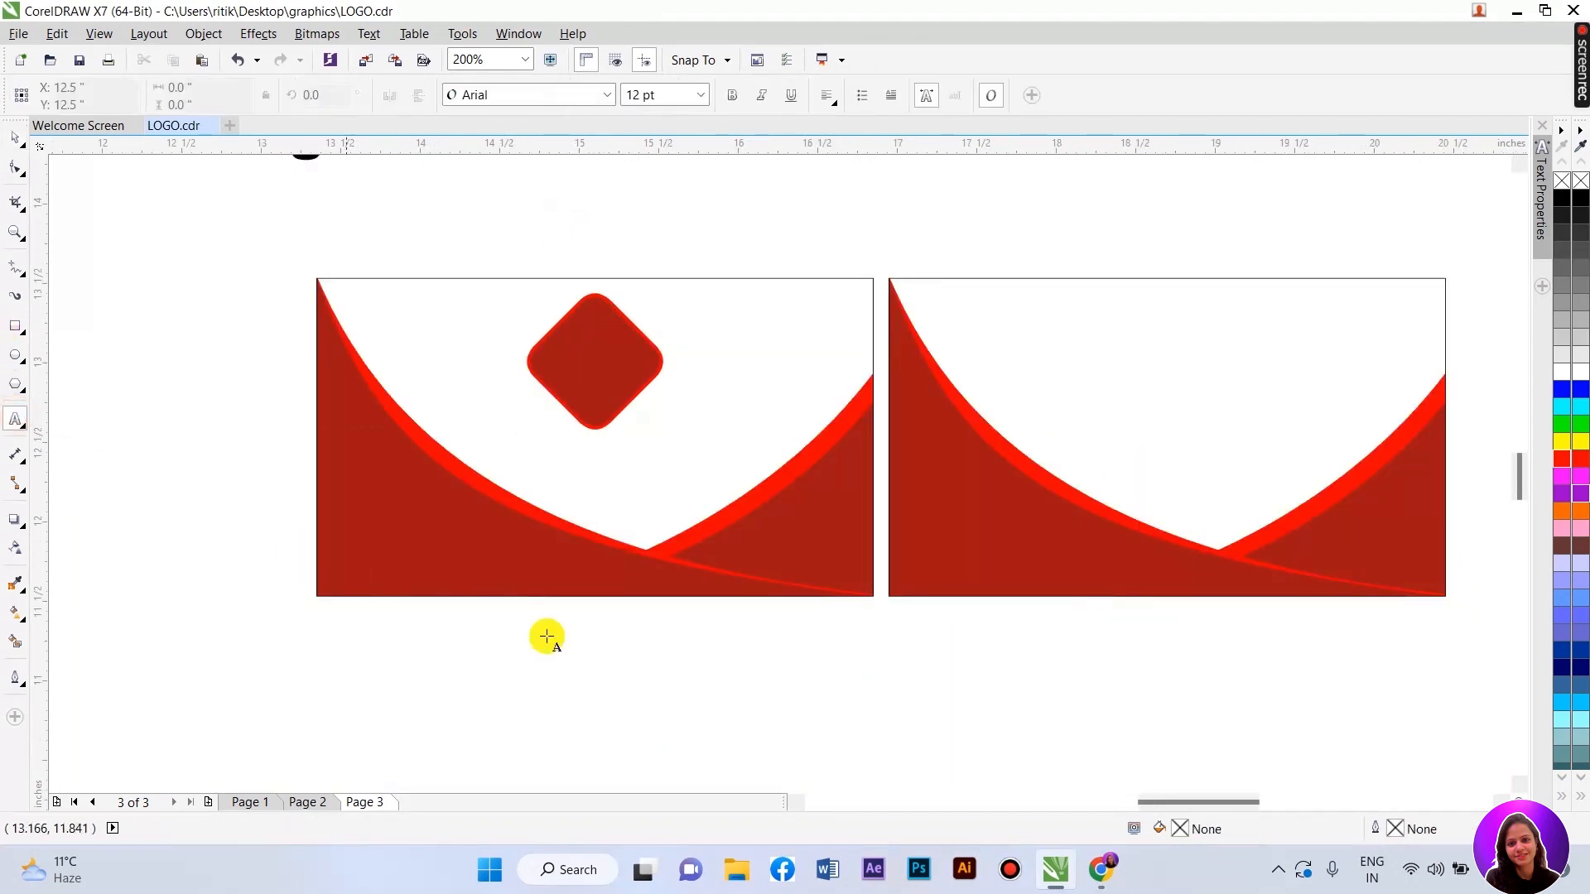
text(log)
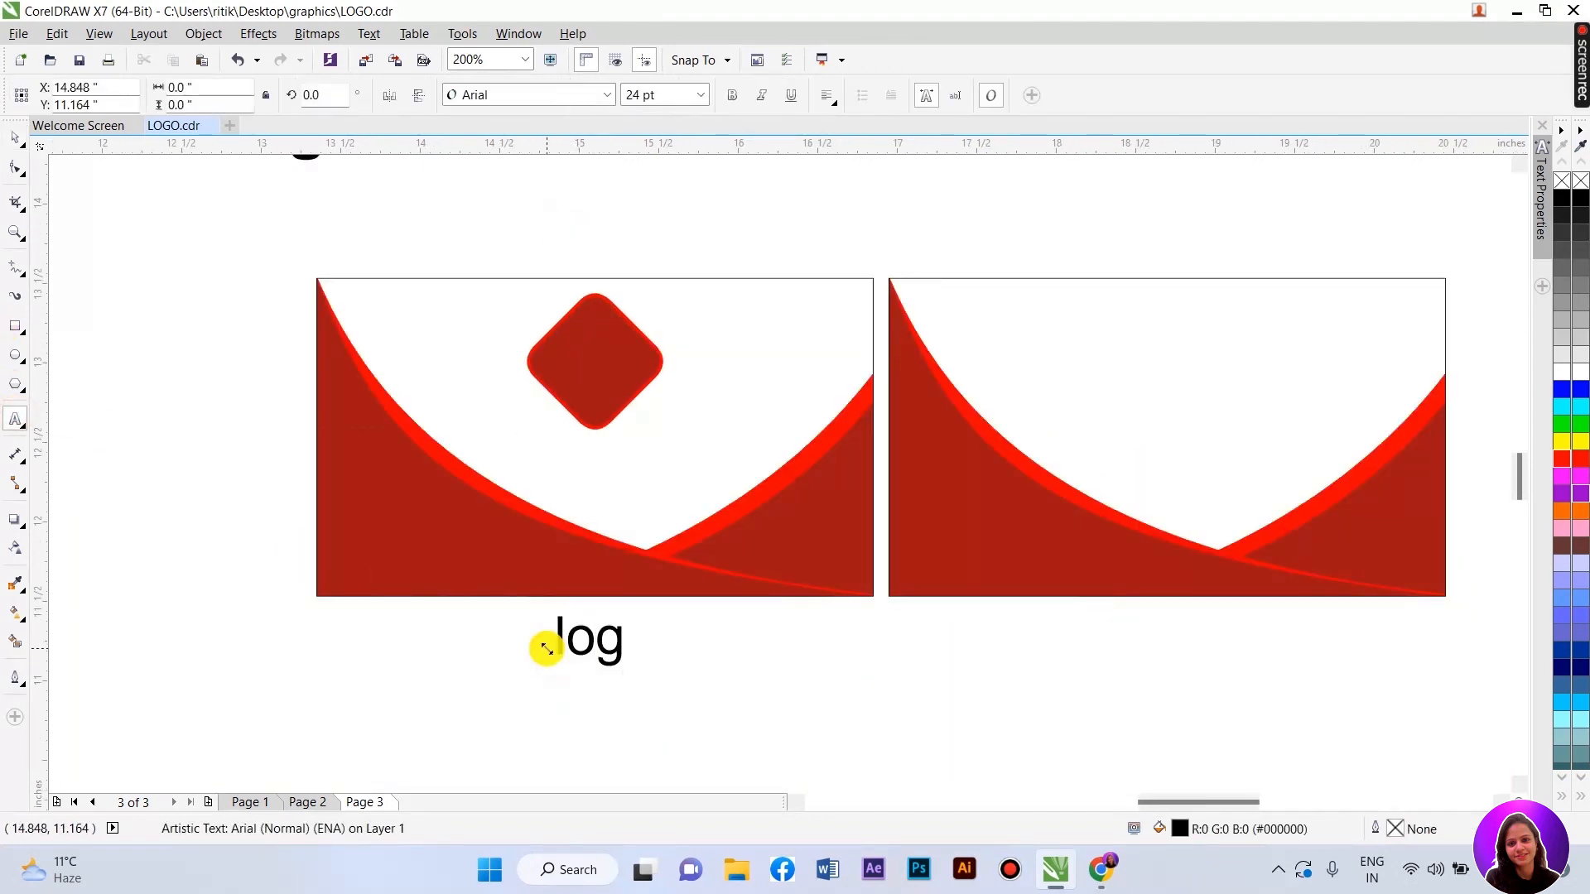
key(Escape)
click(16, 150)
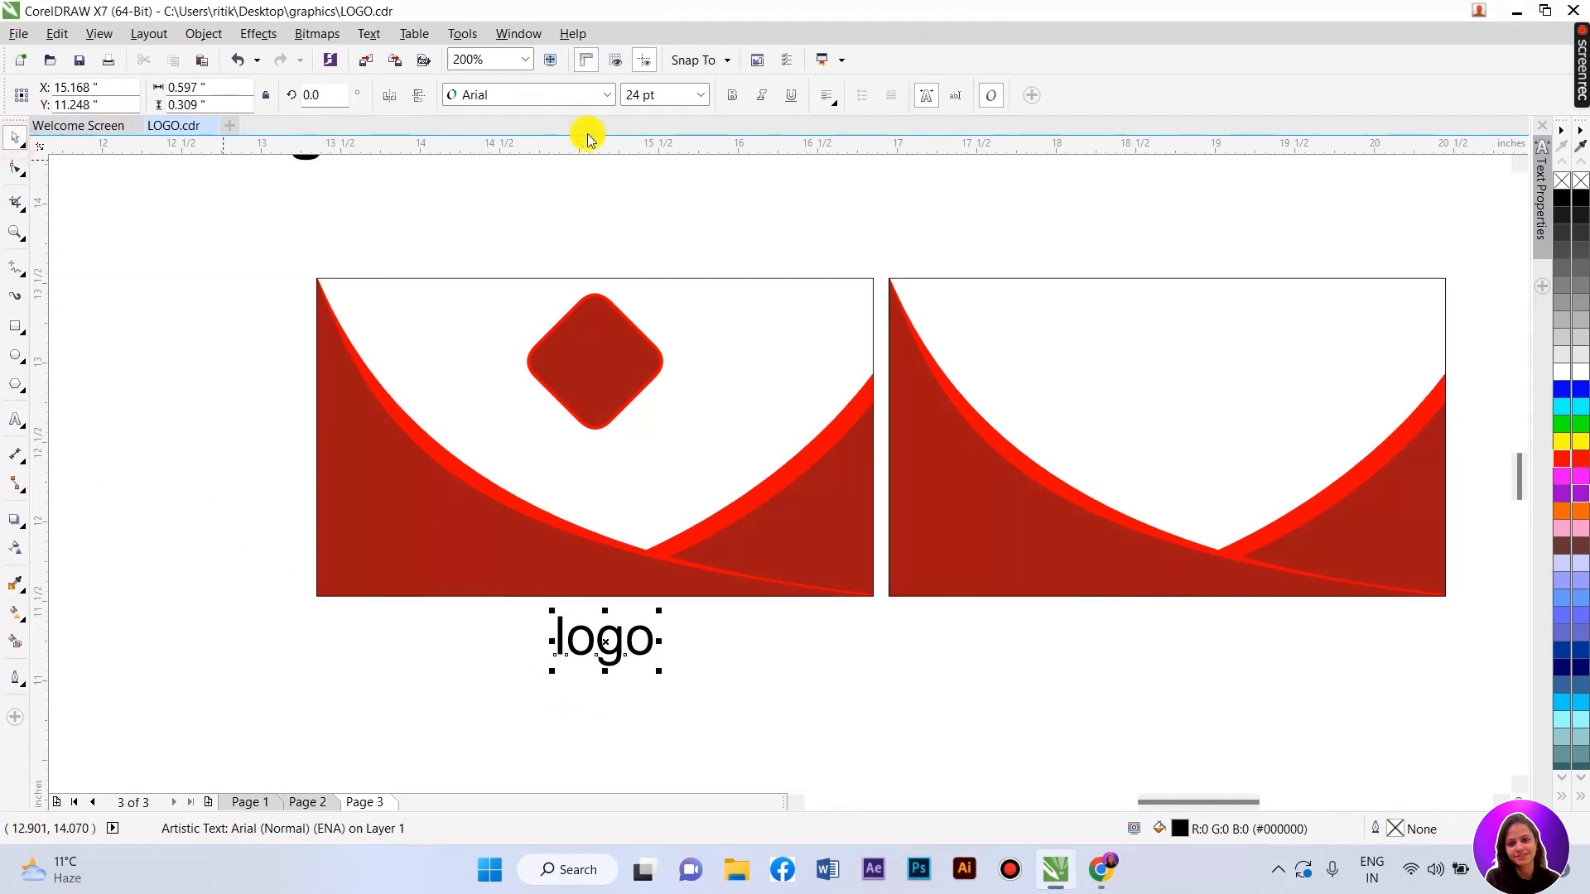
click(606, 94)
click(604, 130)
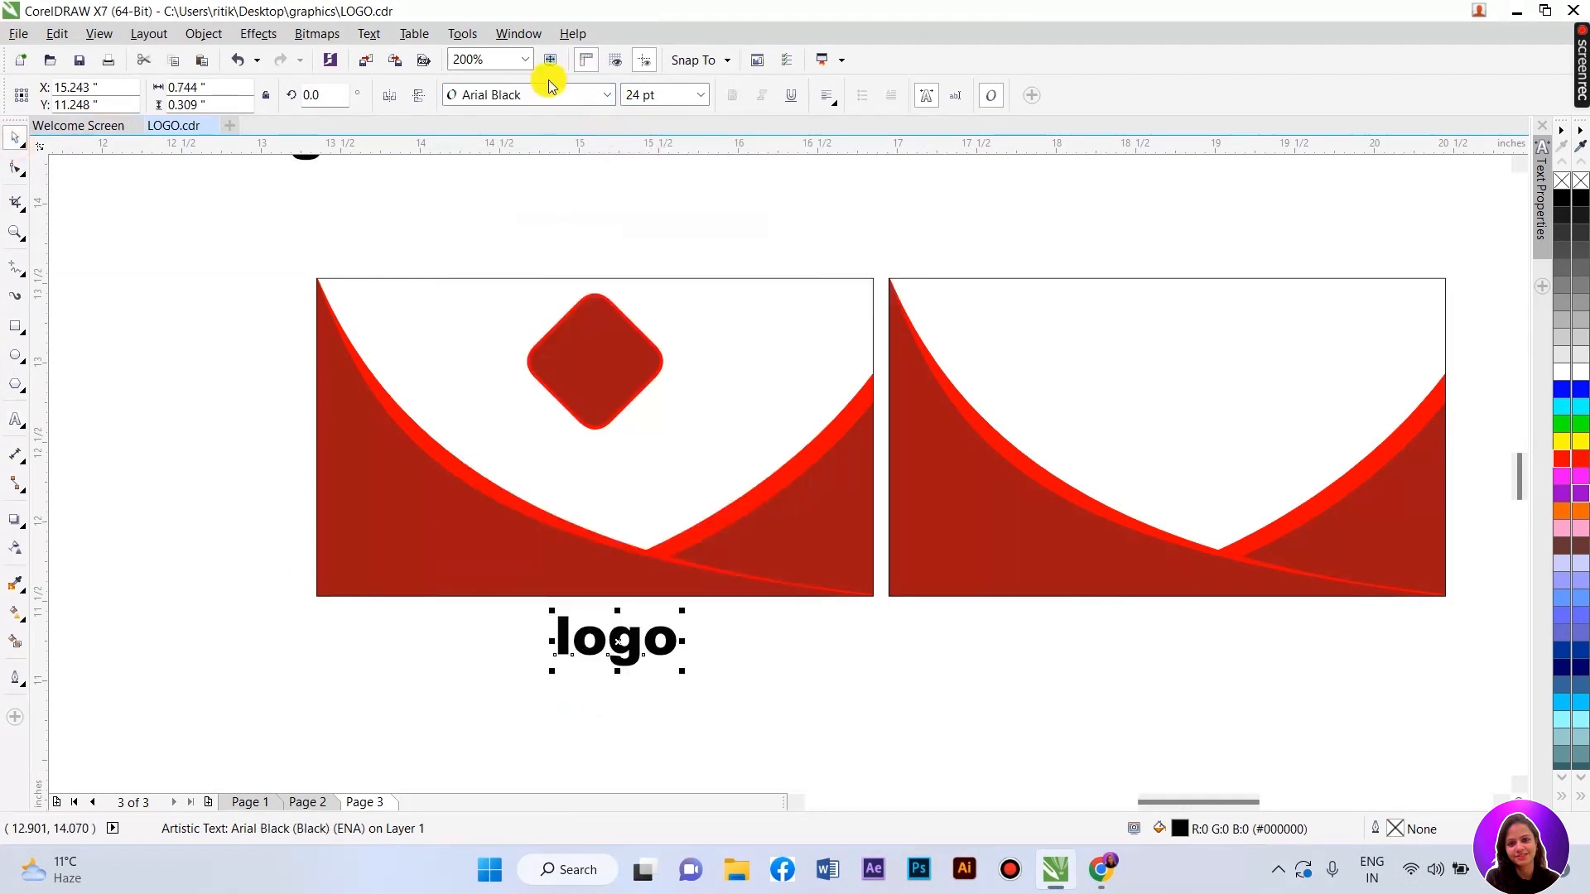
- Convert the text to uppercase LOGO, centre it on the diamond and colour it white
click(369, 33)
click(419, 500)
click(672, 408)
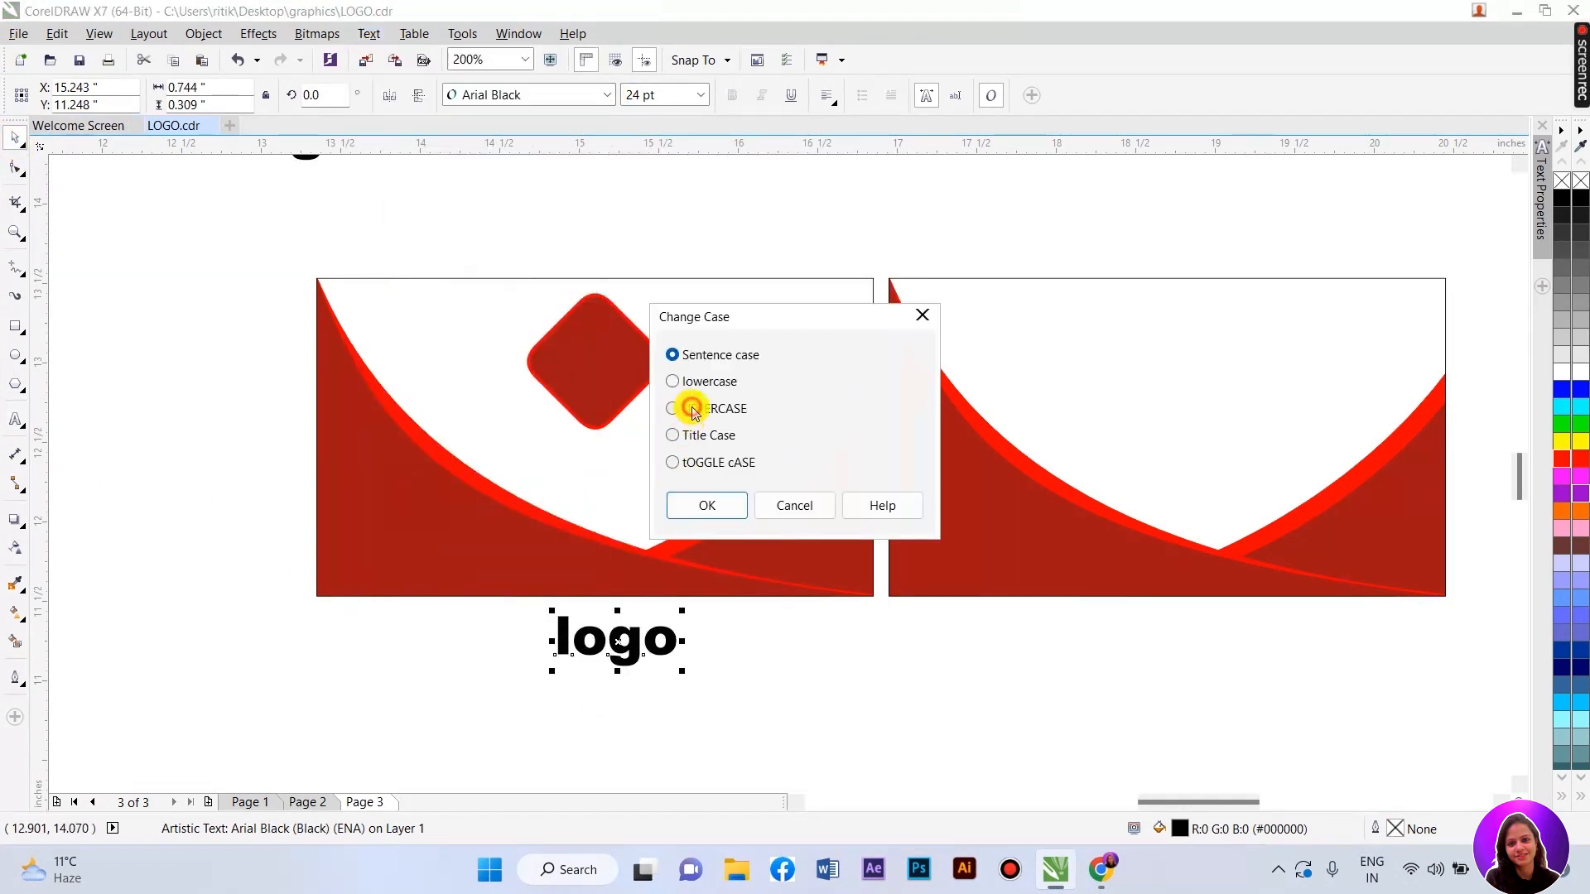
click(706, 504)
drag(638, 635, 600, 361)
click(1561, 370)
click(770, 221)
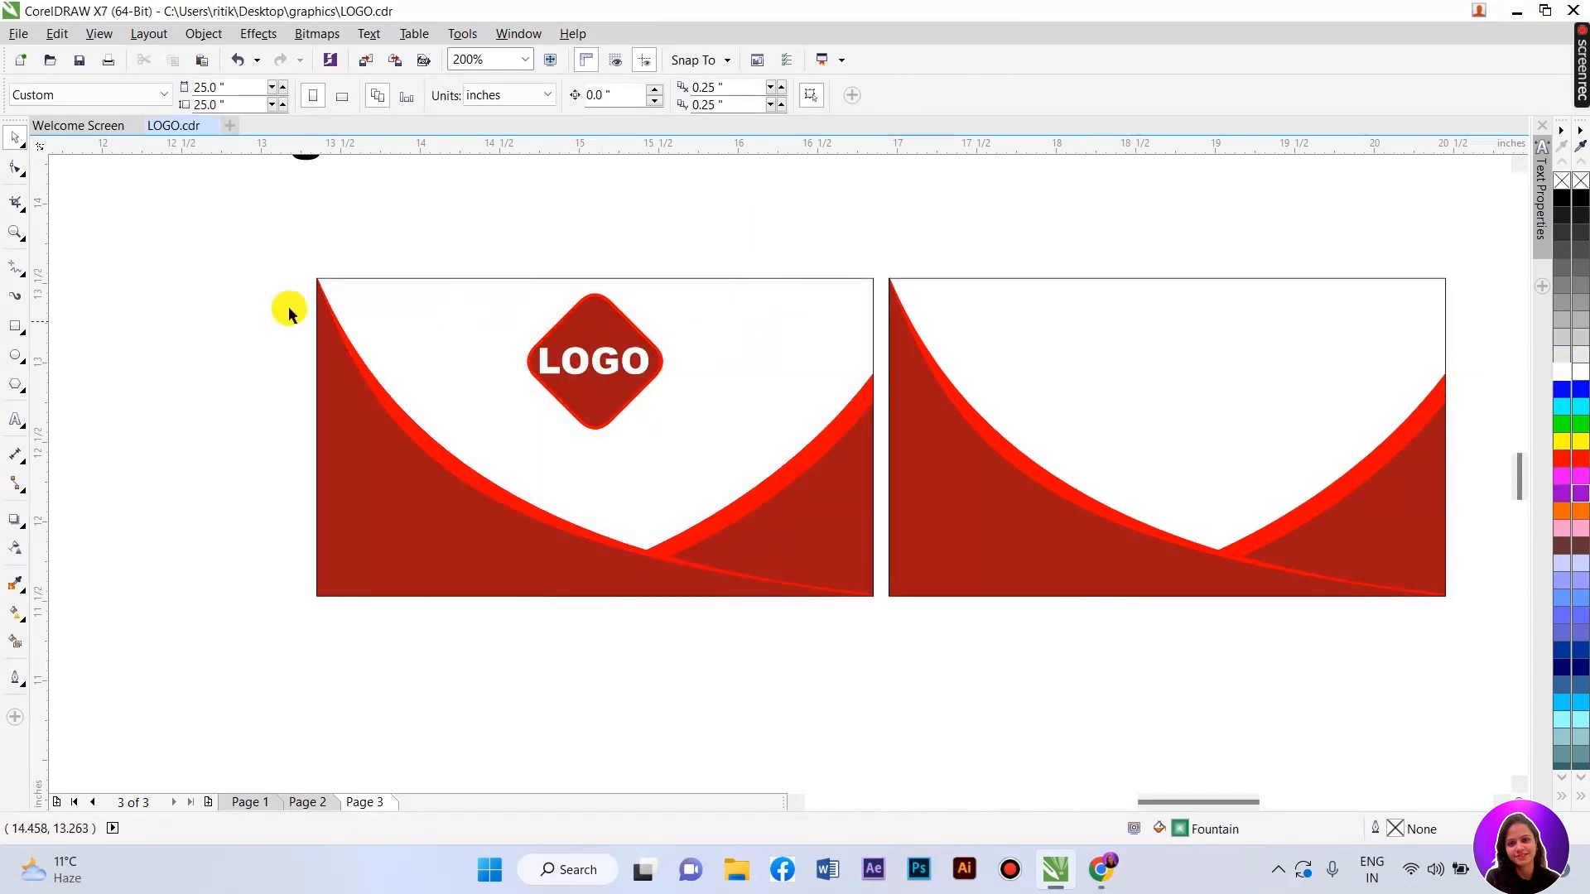
- Place a bright red copy of LOGO below the diamond and retype it as 'company name'
scroll(618, 351, up, 2)
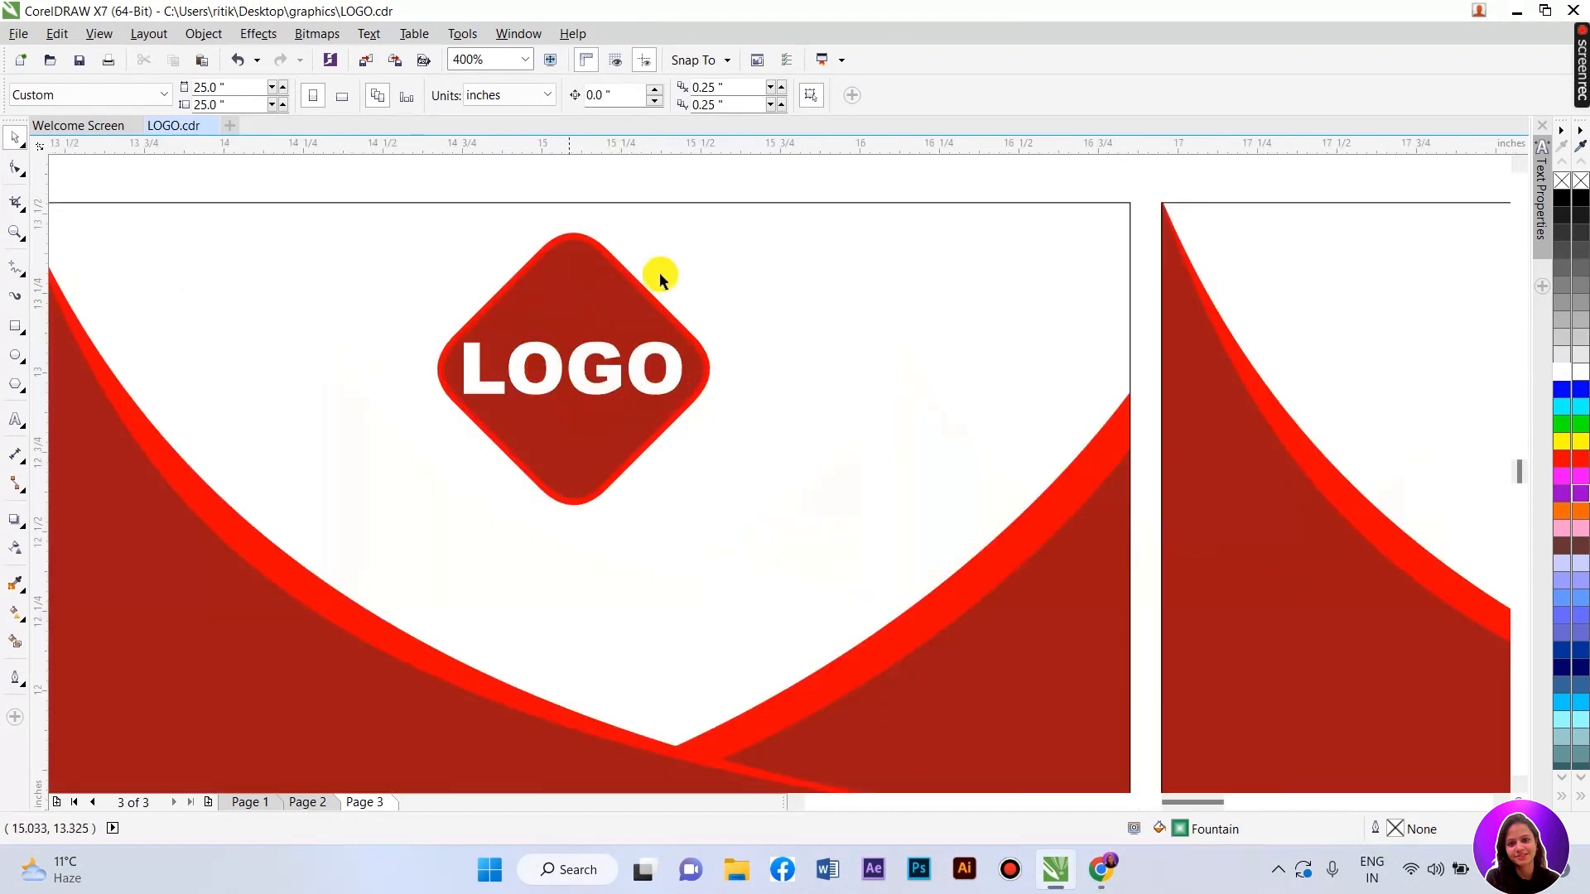
key(F8)
drag(518, 367, 529, 538)
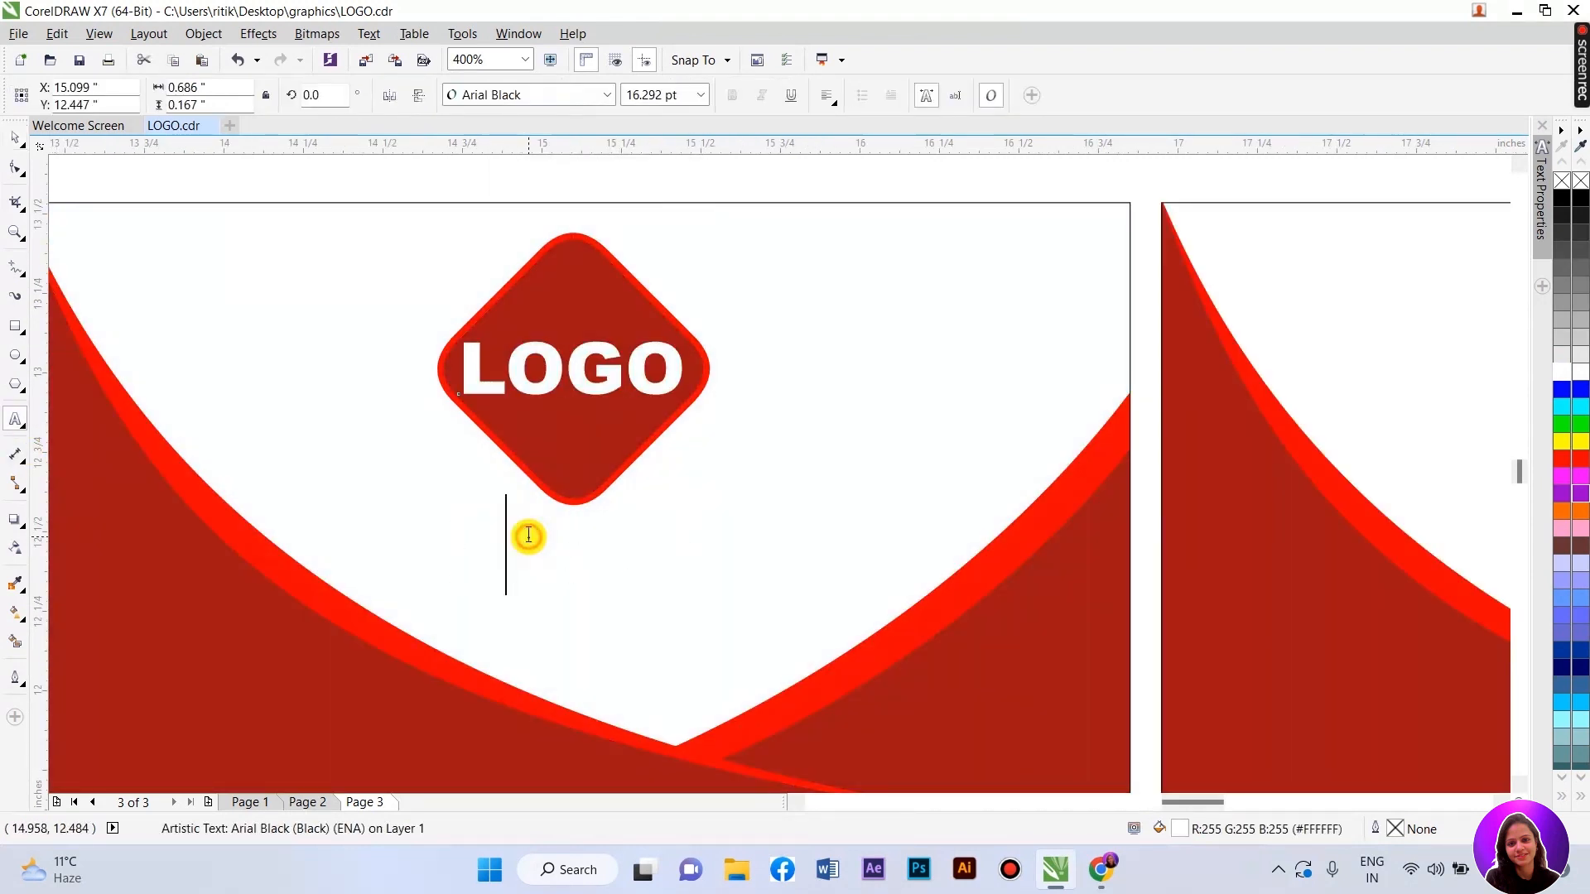
double_click(528, 537)
click(1560, 462)
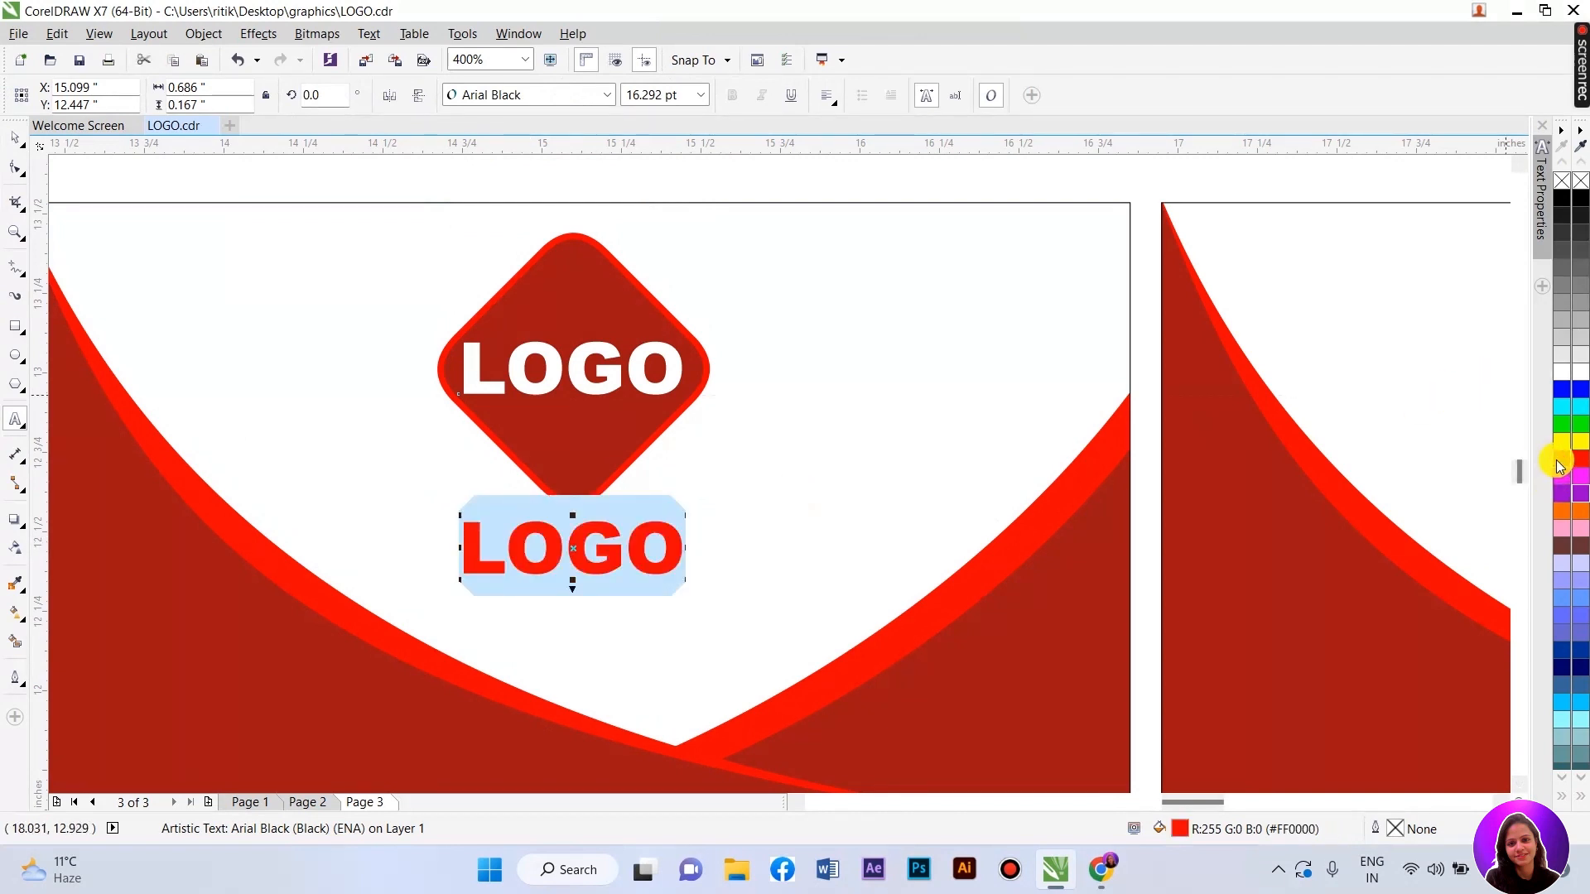
text(compan)
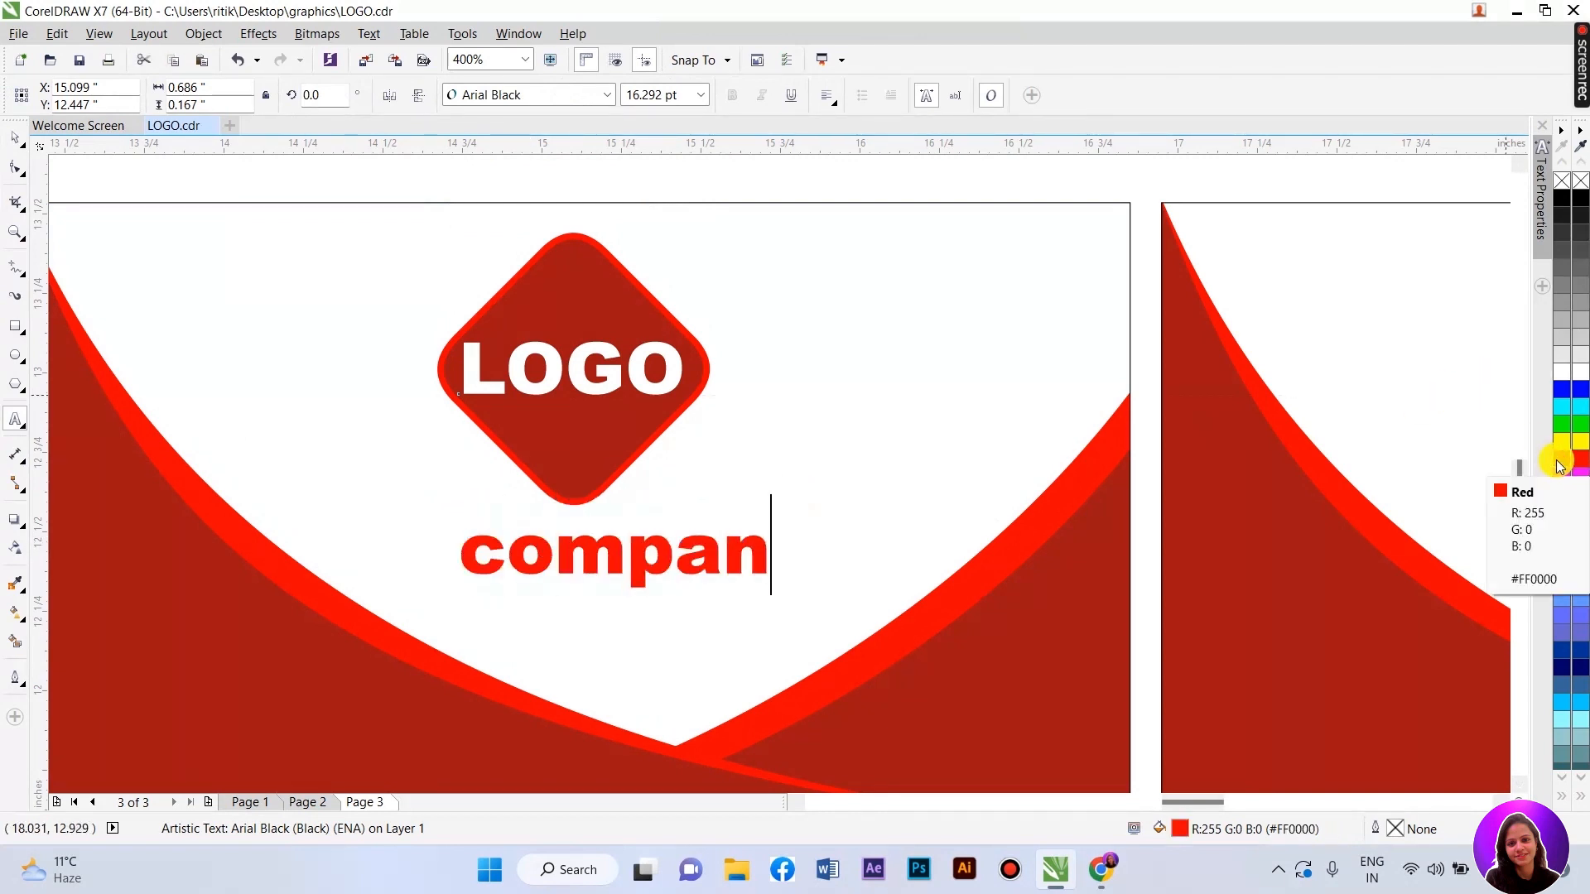
text(y na)
text(m)
key(BackSpace)
text(an)
key(BackSpace)
text(me)
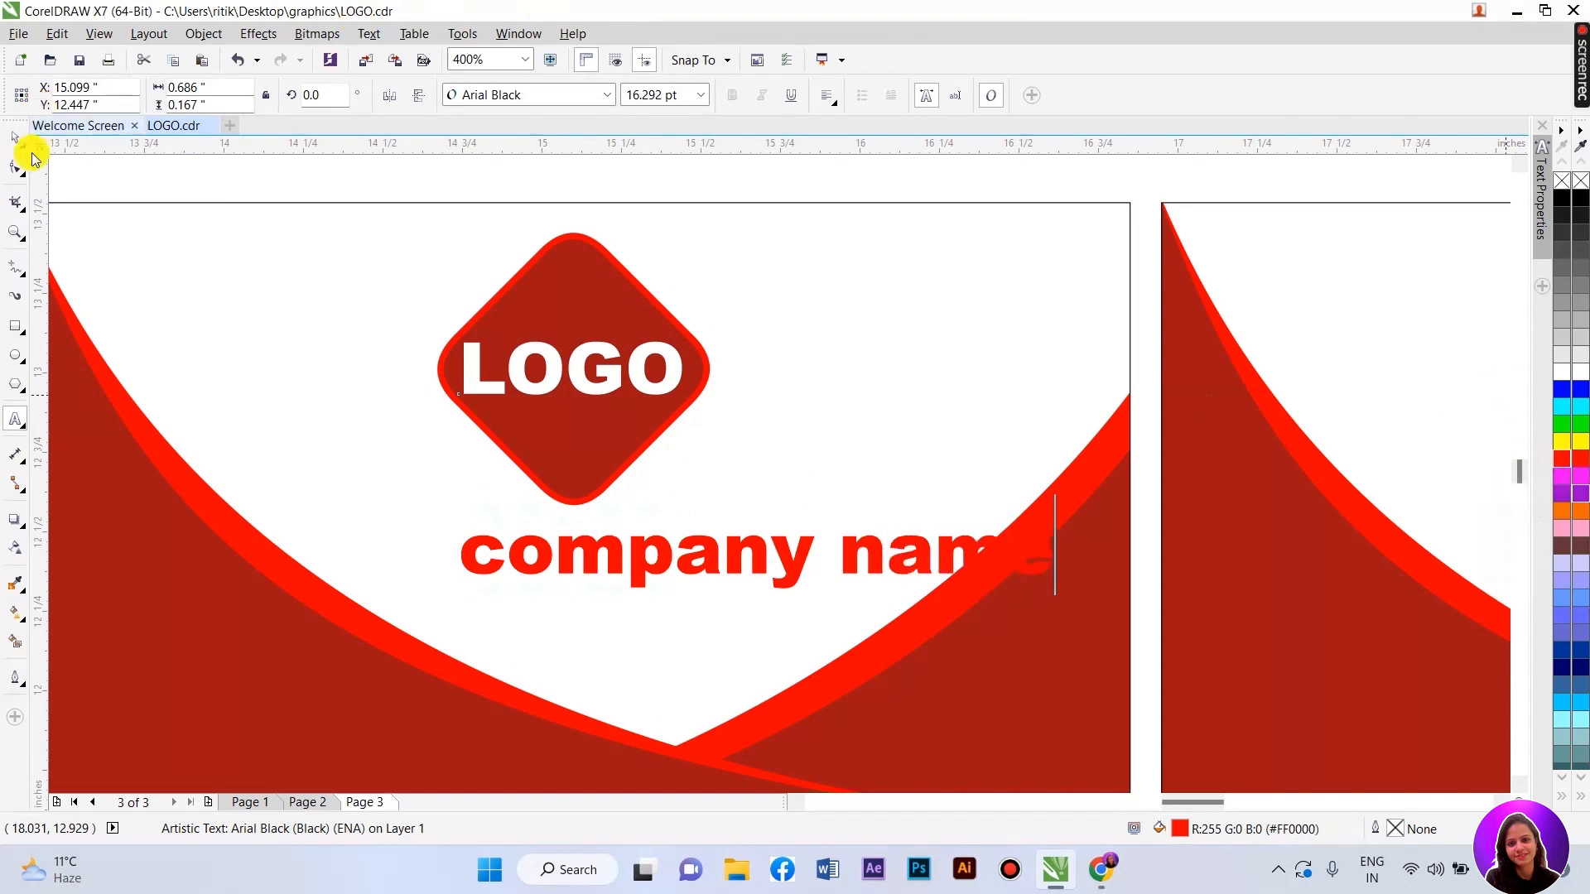
click(16, 137)
- Convert it to UPPERCASE, shrink it to about 9.167 pt and centre it under the diamond
click(368, 33)
click(412, 504)
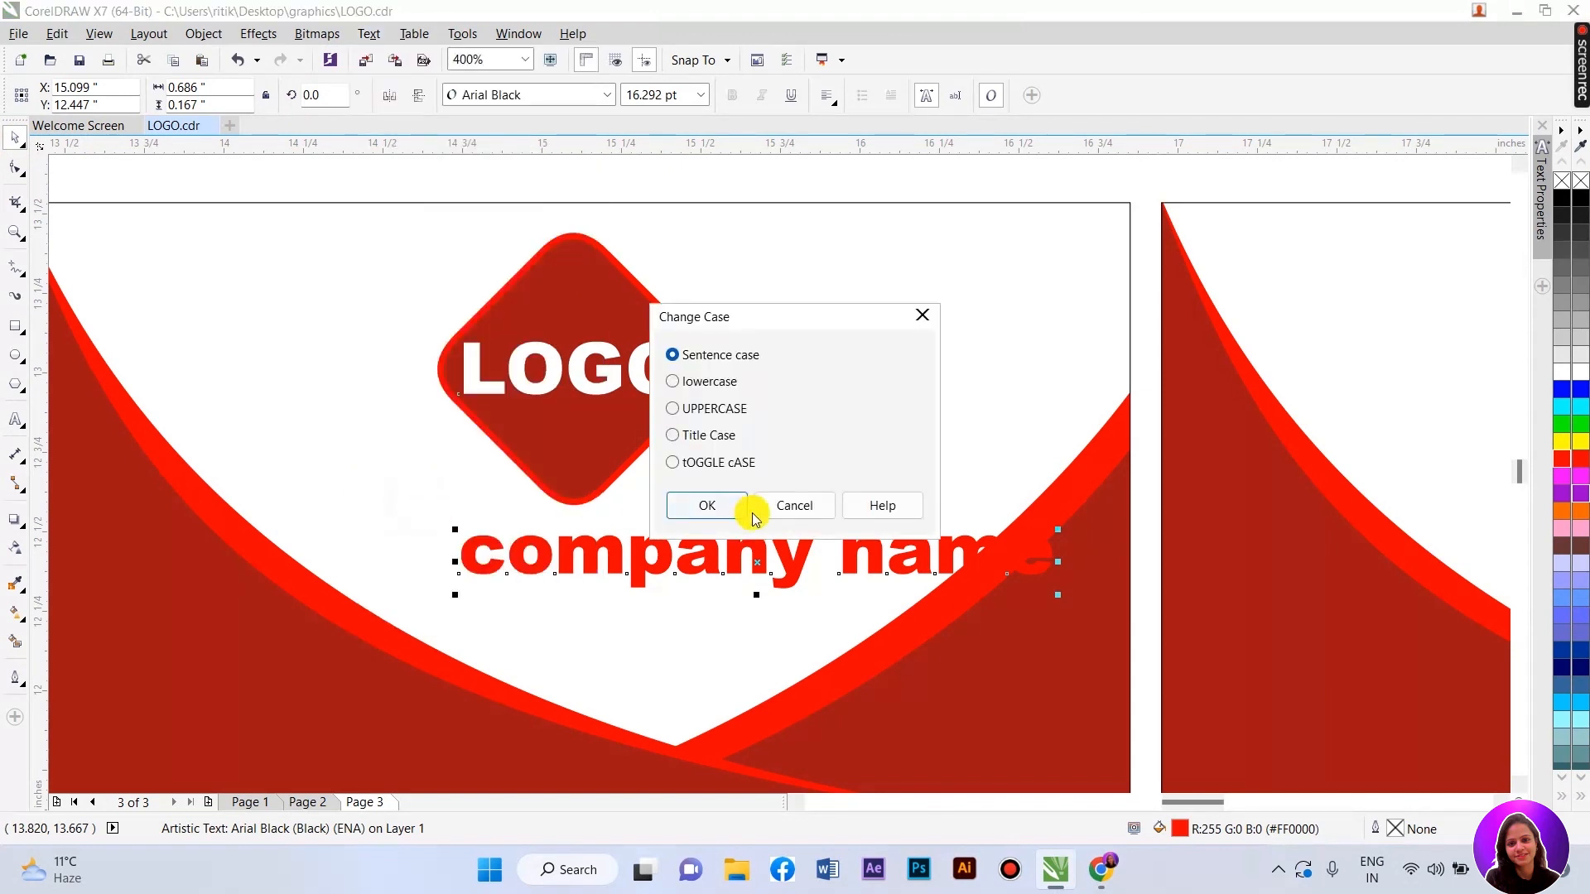
click(692, 412)
click(724, 504)
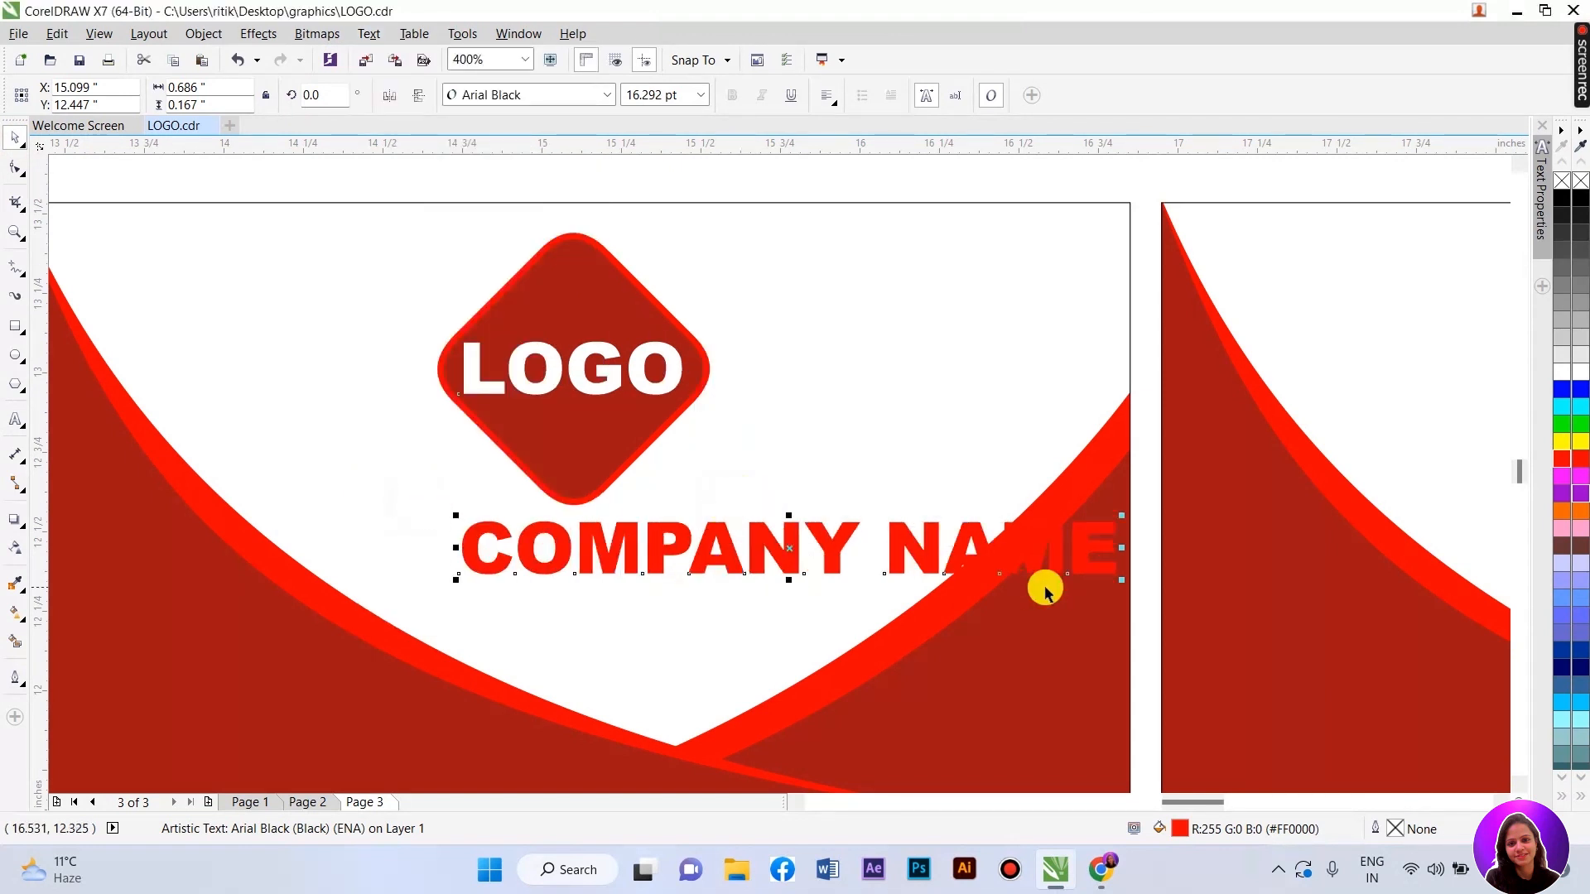
drag(1123, 583, 945, 562)
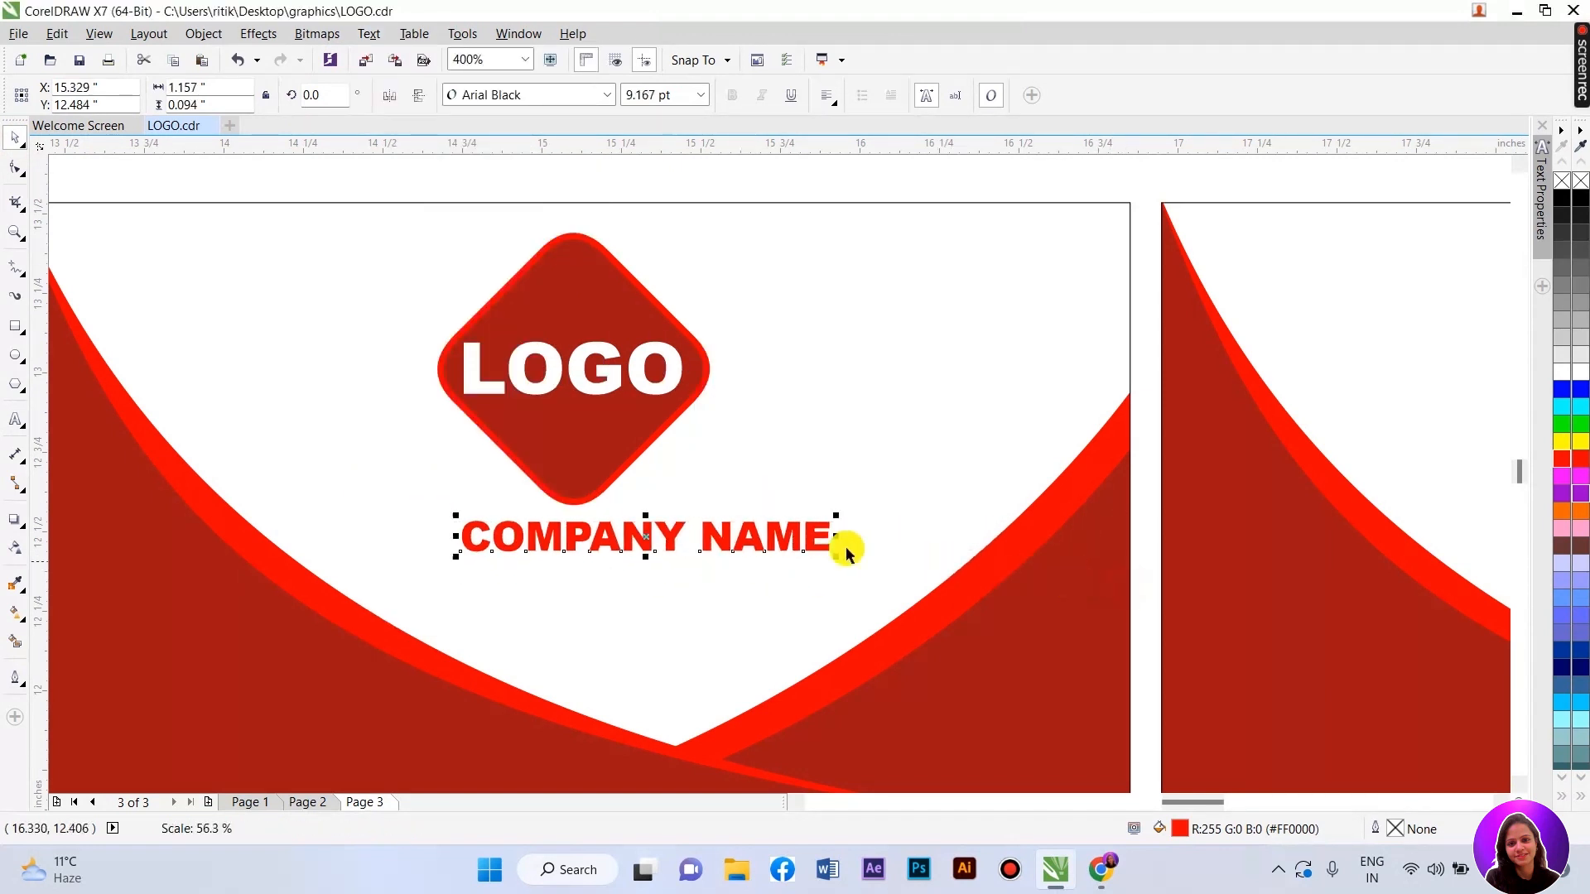
drag(756, 532, 673, 532)
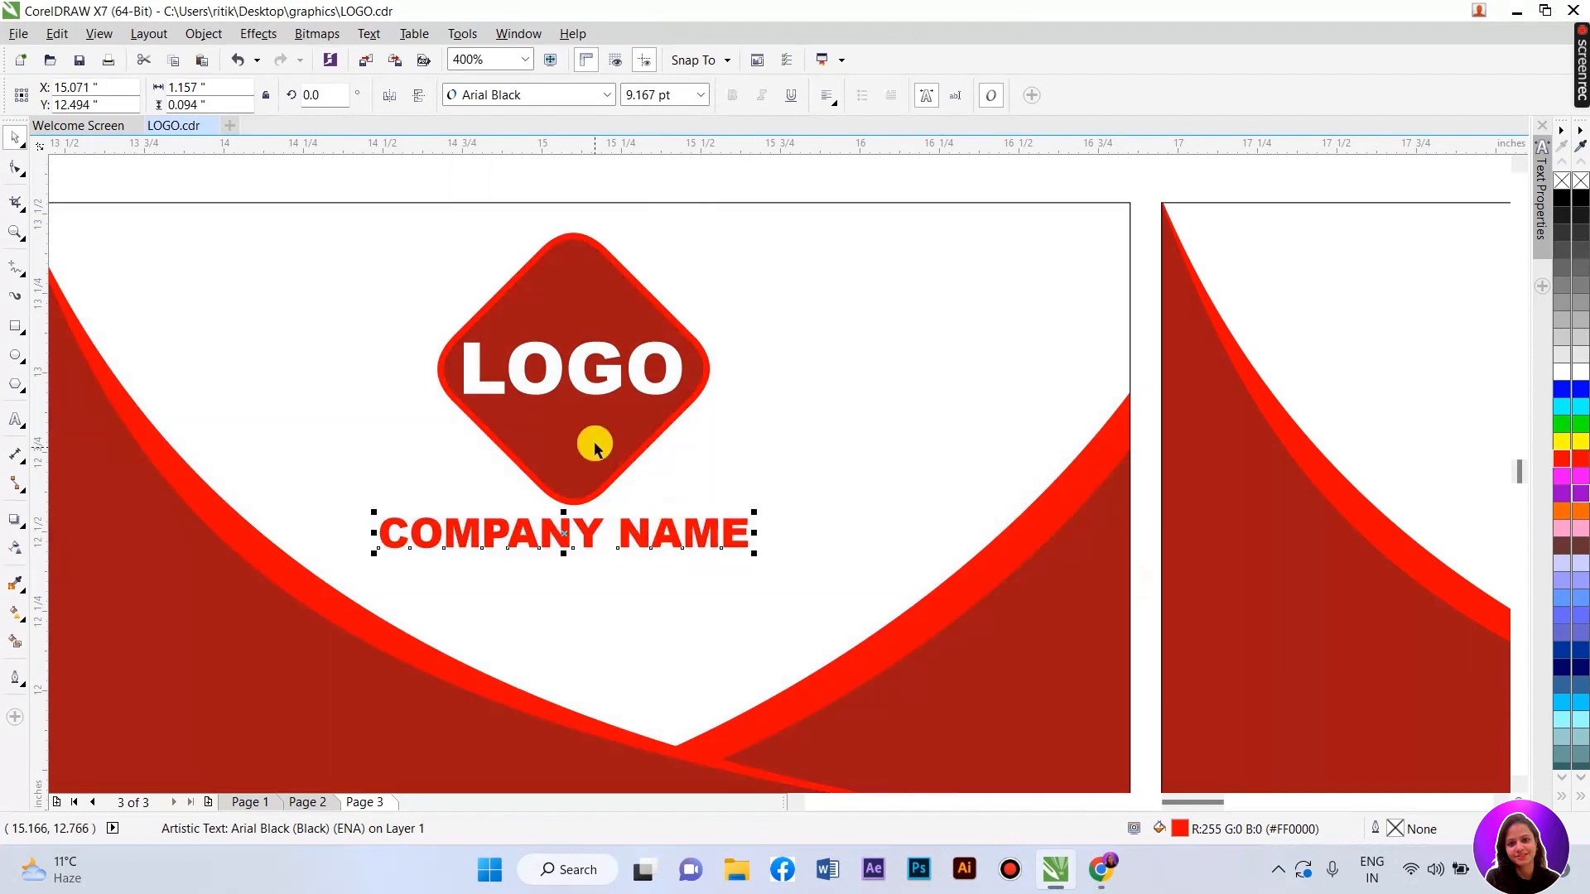
- Copy and paste COMPANY NAME, moving the copy down as a second line
shift+click(595, 447)
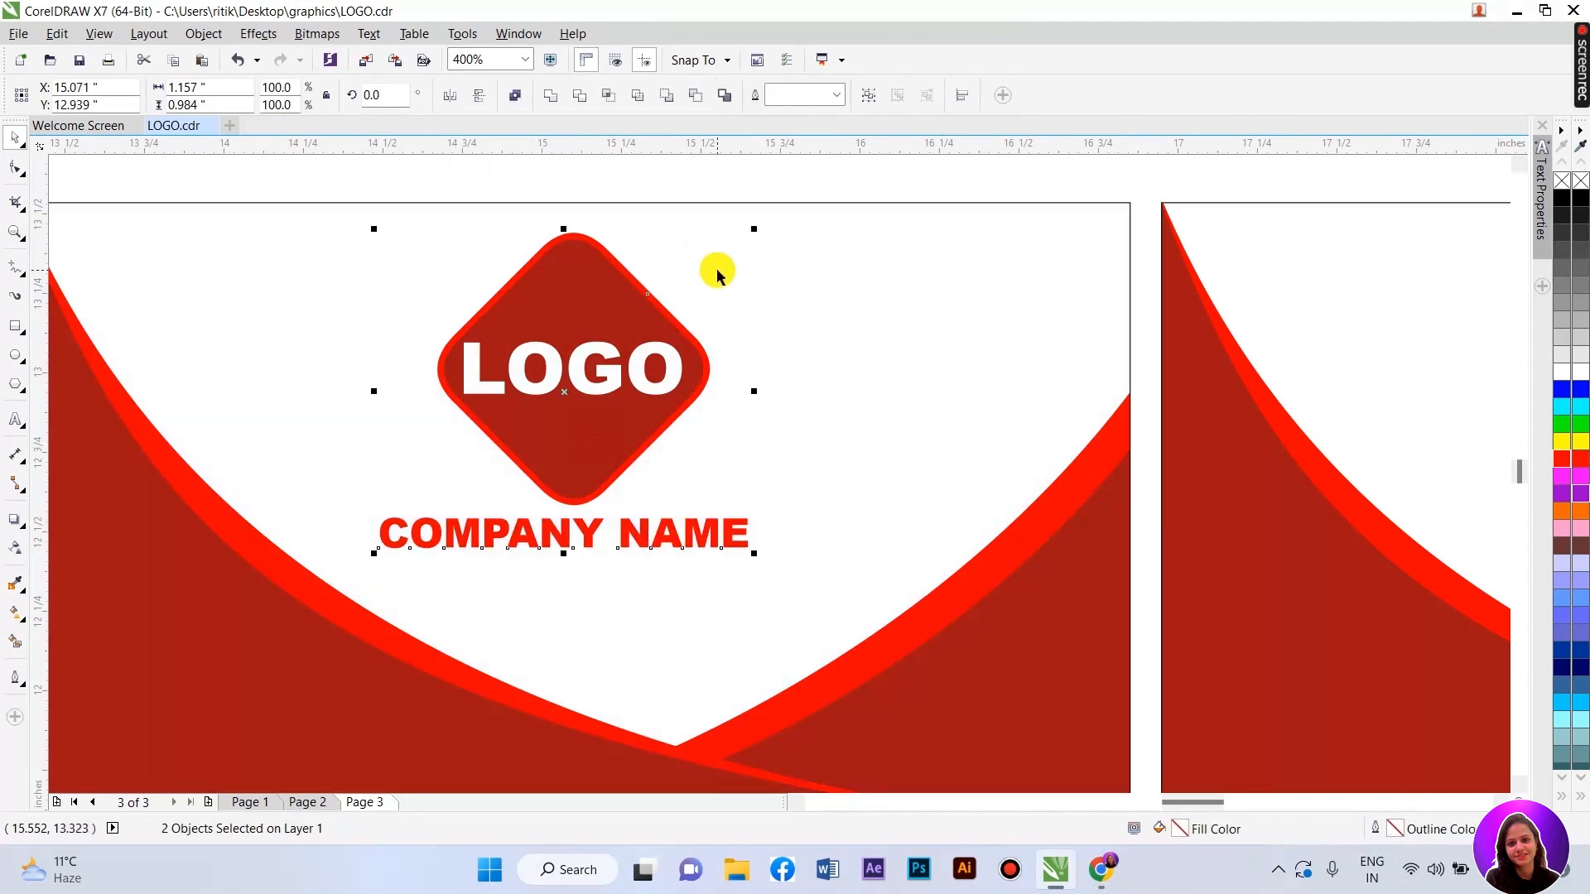
click(679, 245)
scroll(680, 246, down, 1)
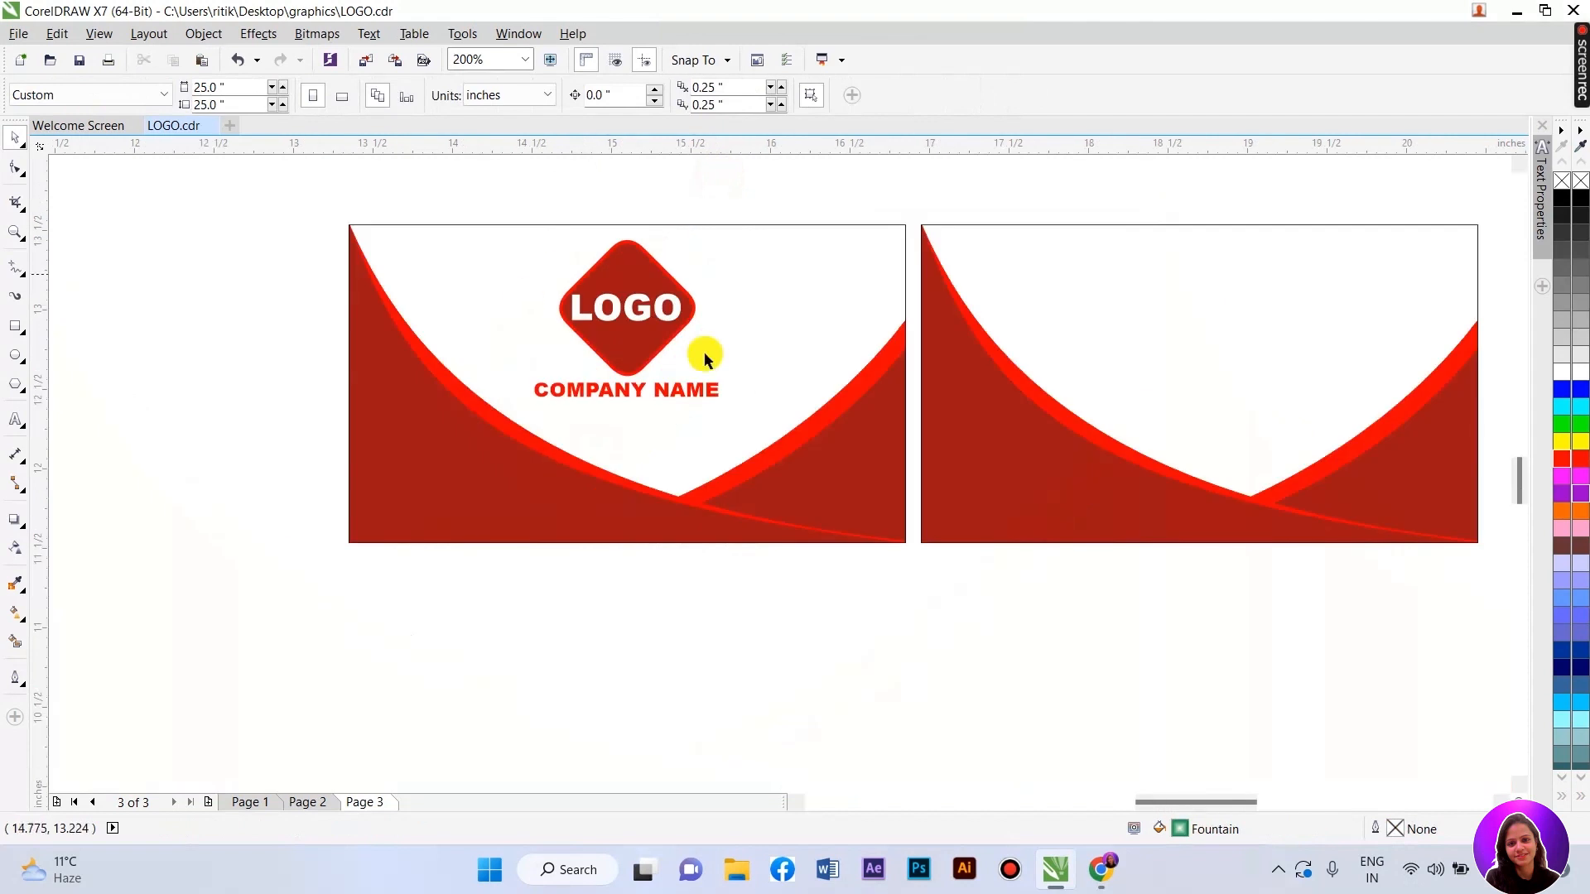
scroll(585, 460, up, 1)
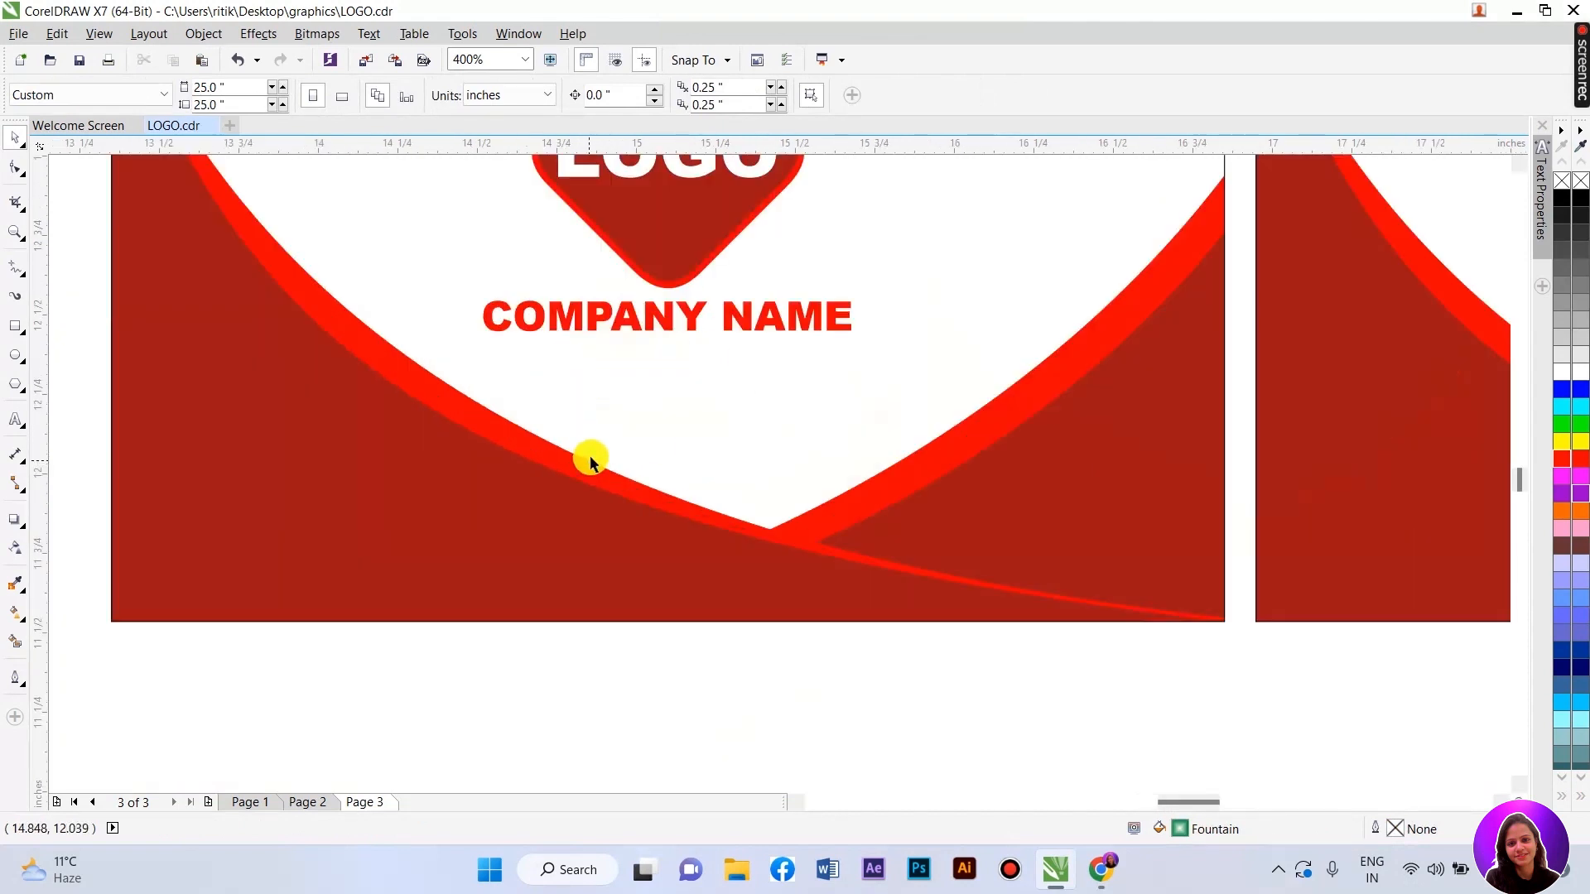
click(632, 320)
scroll(632, 321, up, 1)
right_click(632, 321)
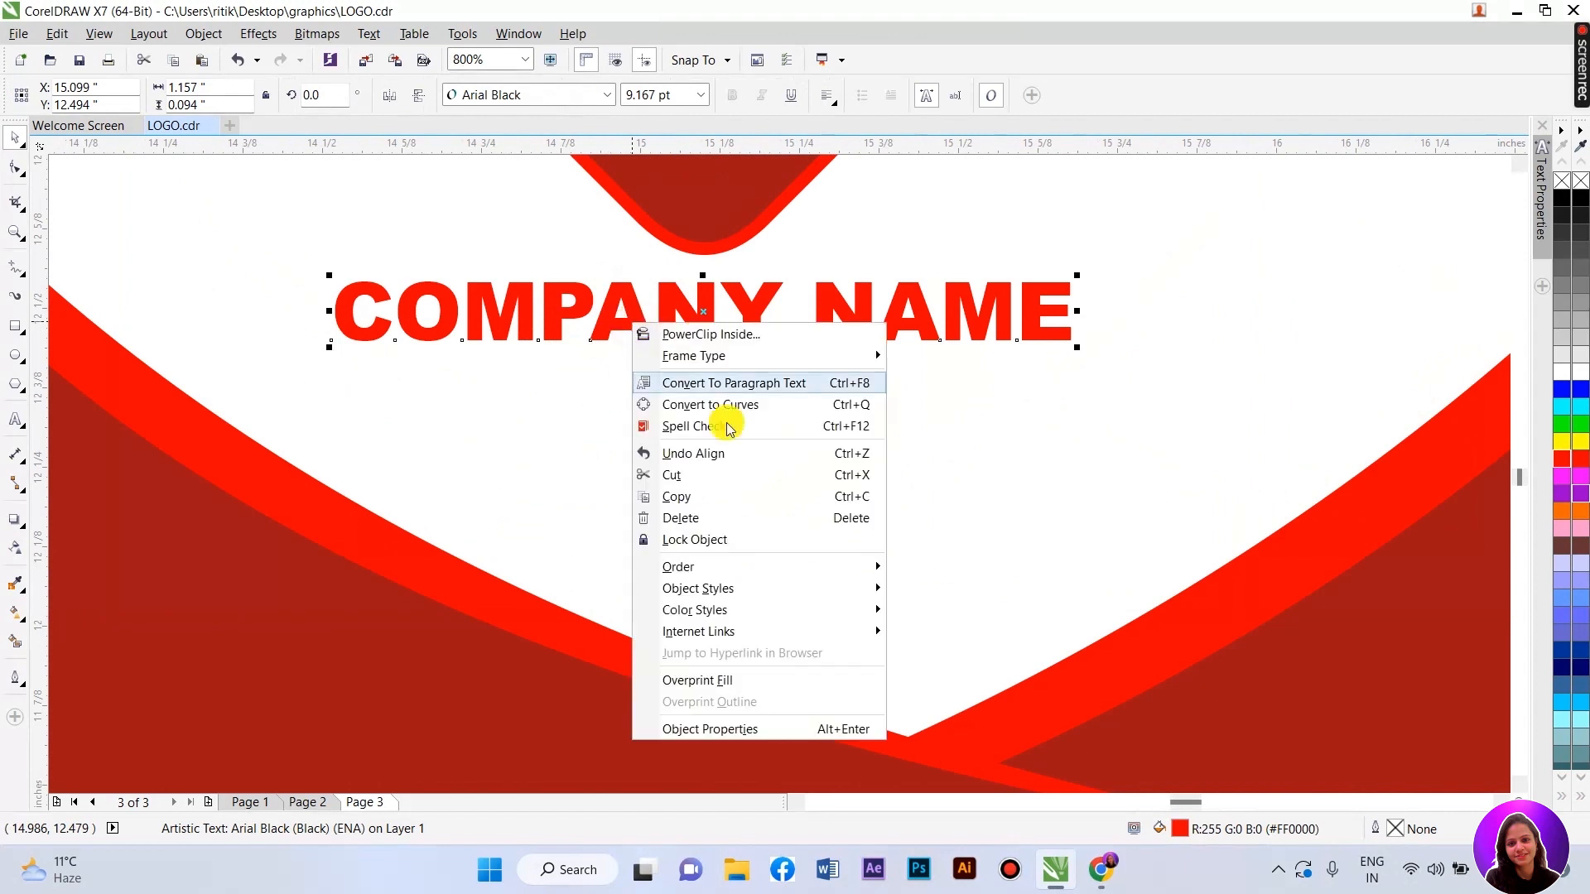
click(697, 494)
scroll(664, 445, down, 1)
click(697, 703)
right_click(697, 702)
click(729, 623)
scroll(665, 388, up, 1)
drag(669, 359, 669, 443)
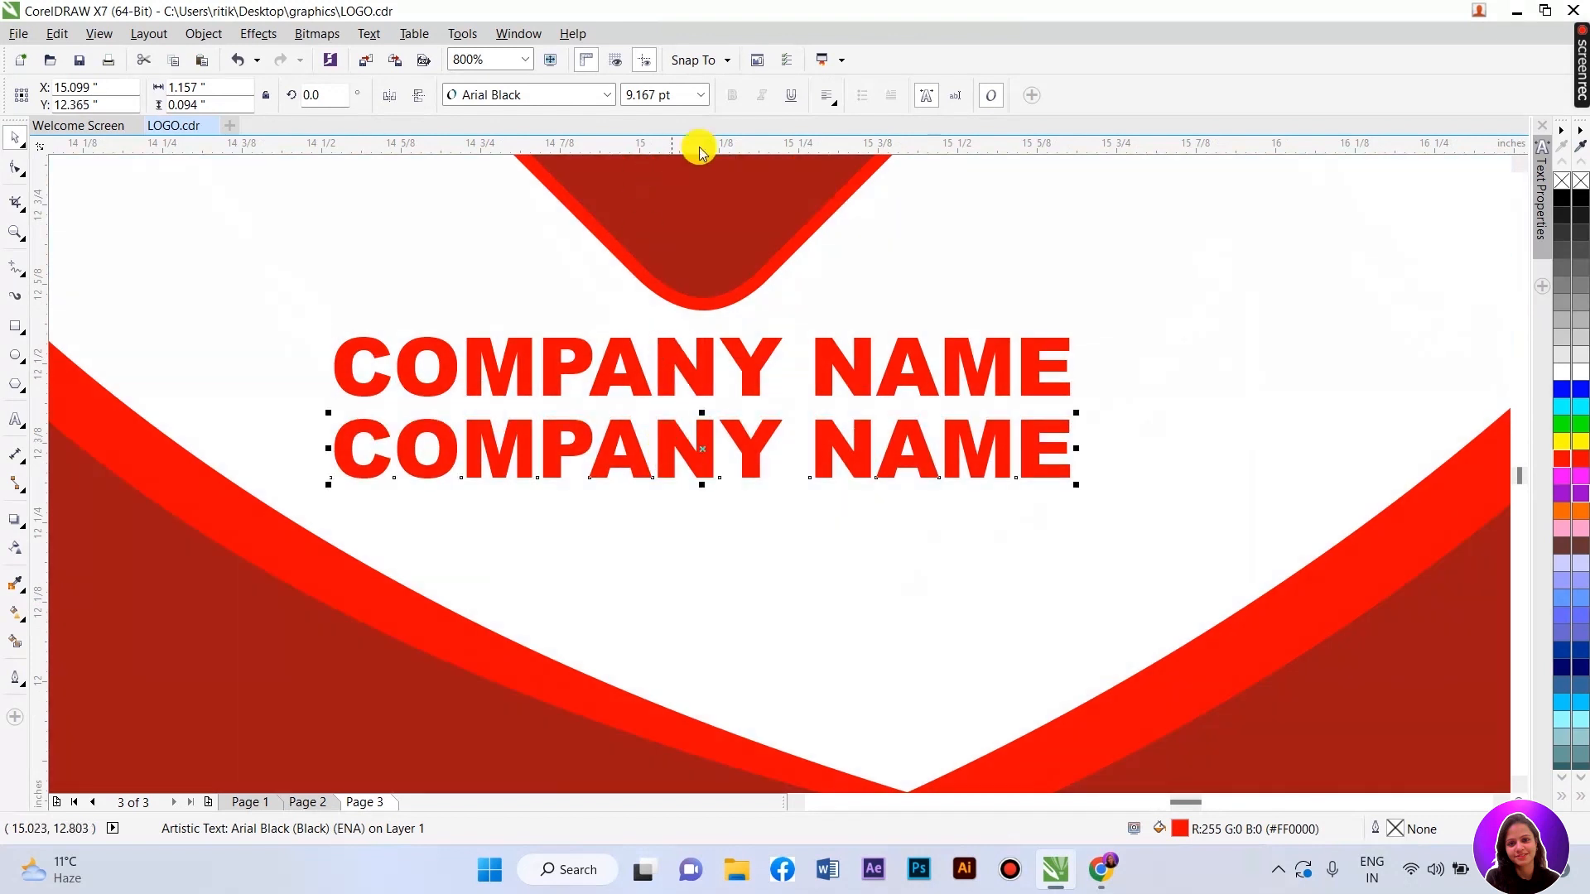
- Set the second line to 6 pt Arial Narrow
click(704, 96)
click(676, 110)
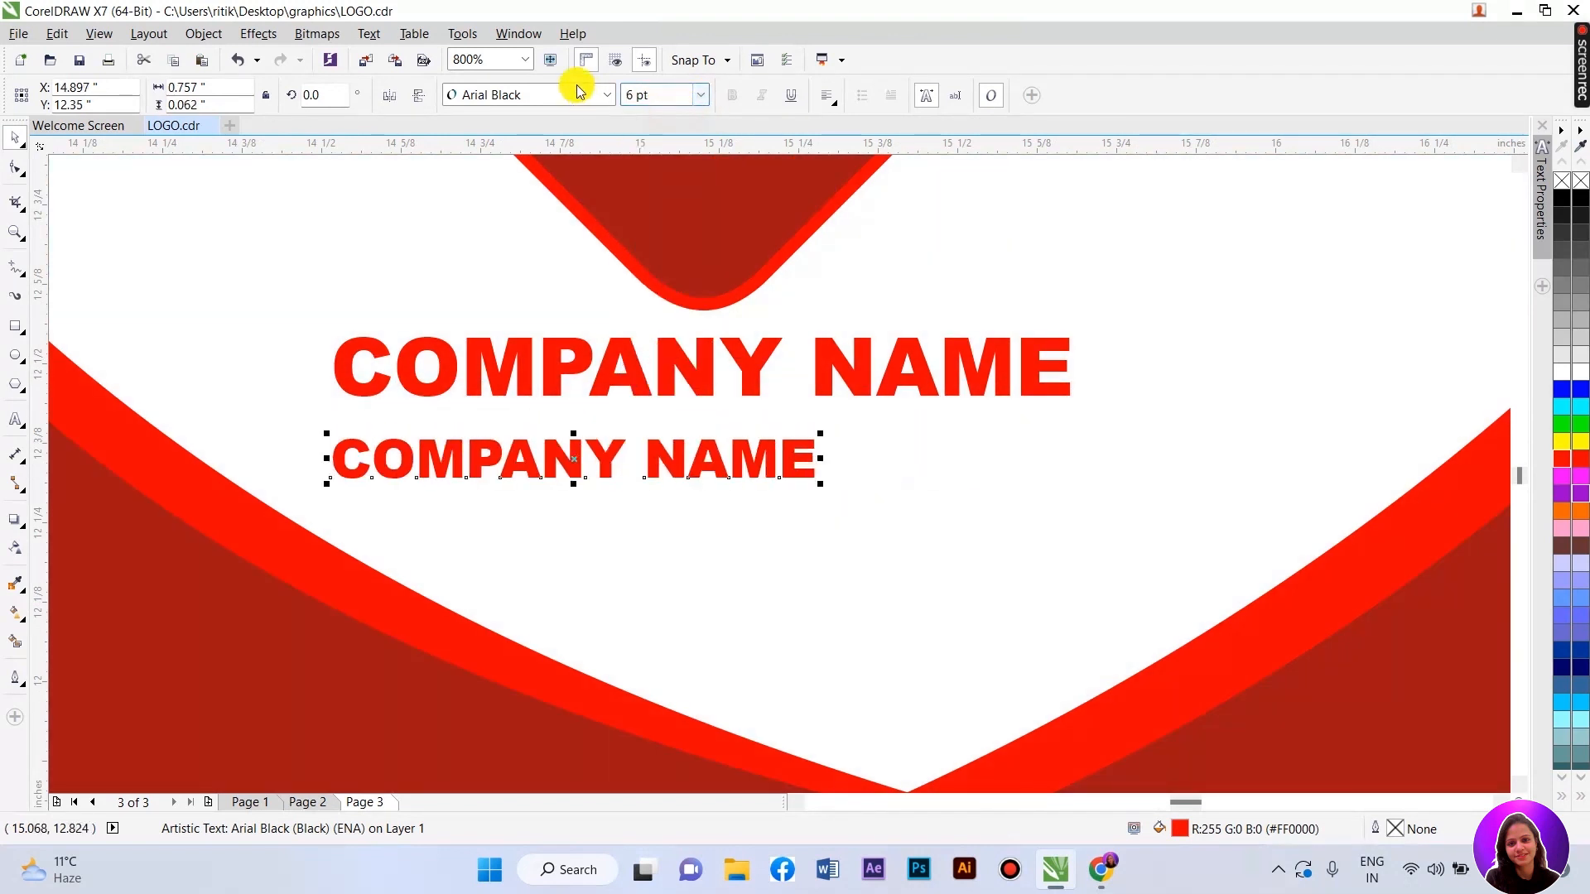
click(608, 94)
click(476, 218)
click(609, 94)
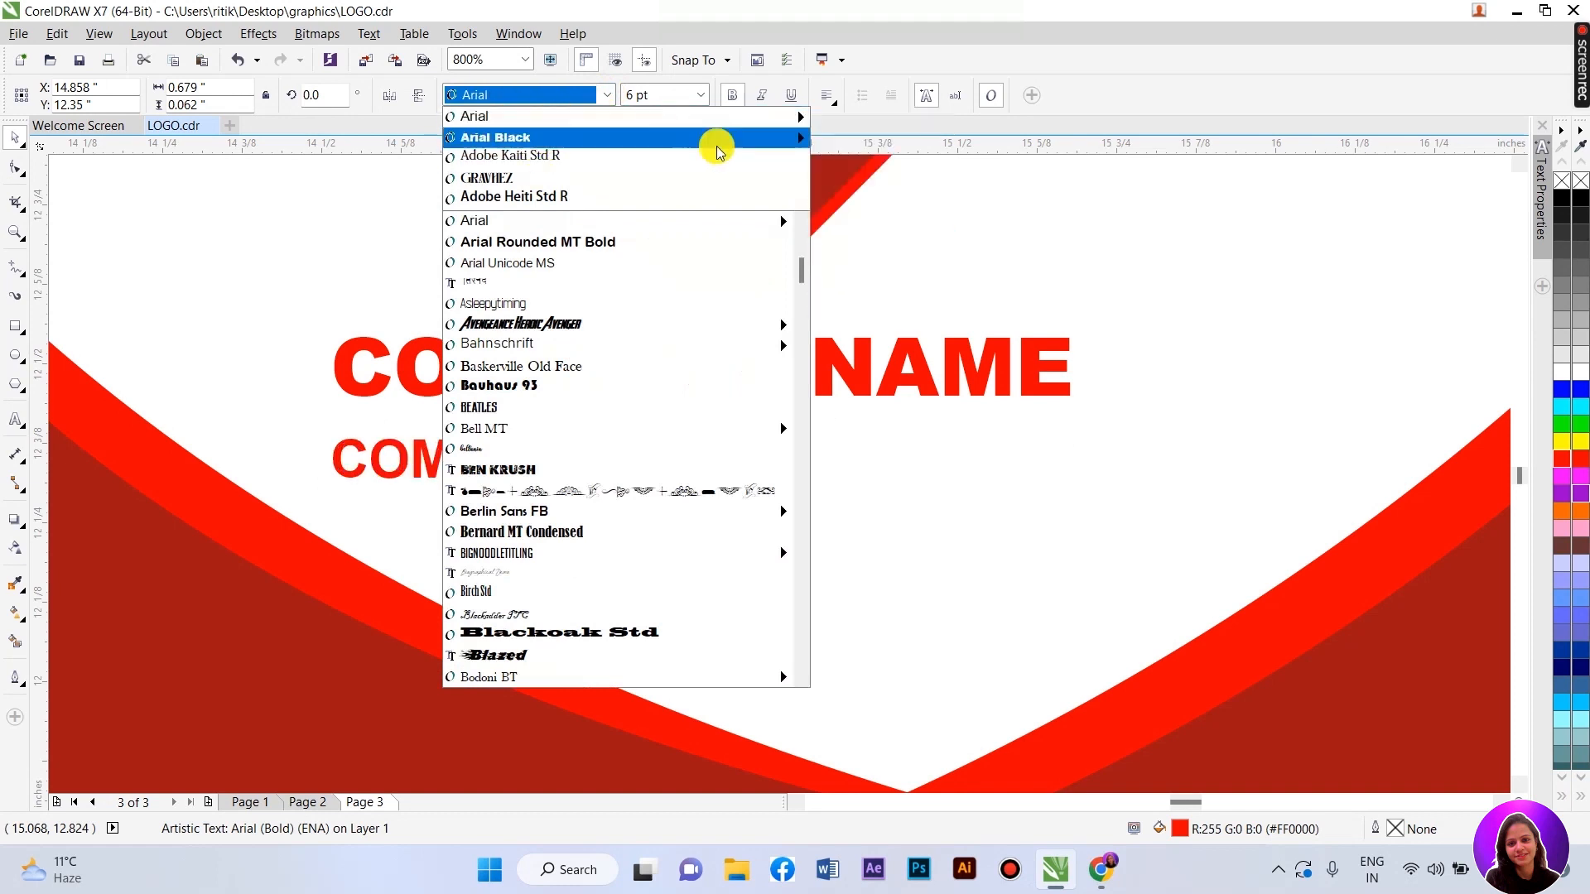
click(843, 113)
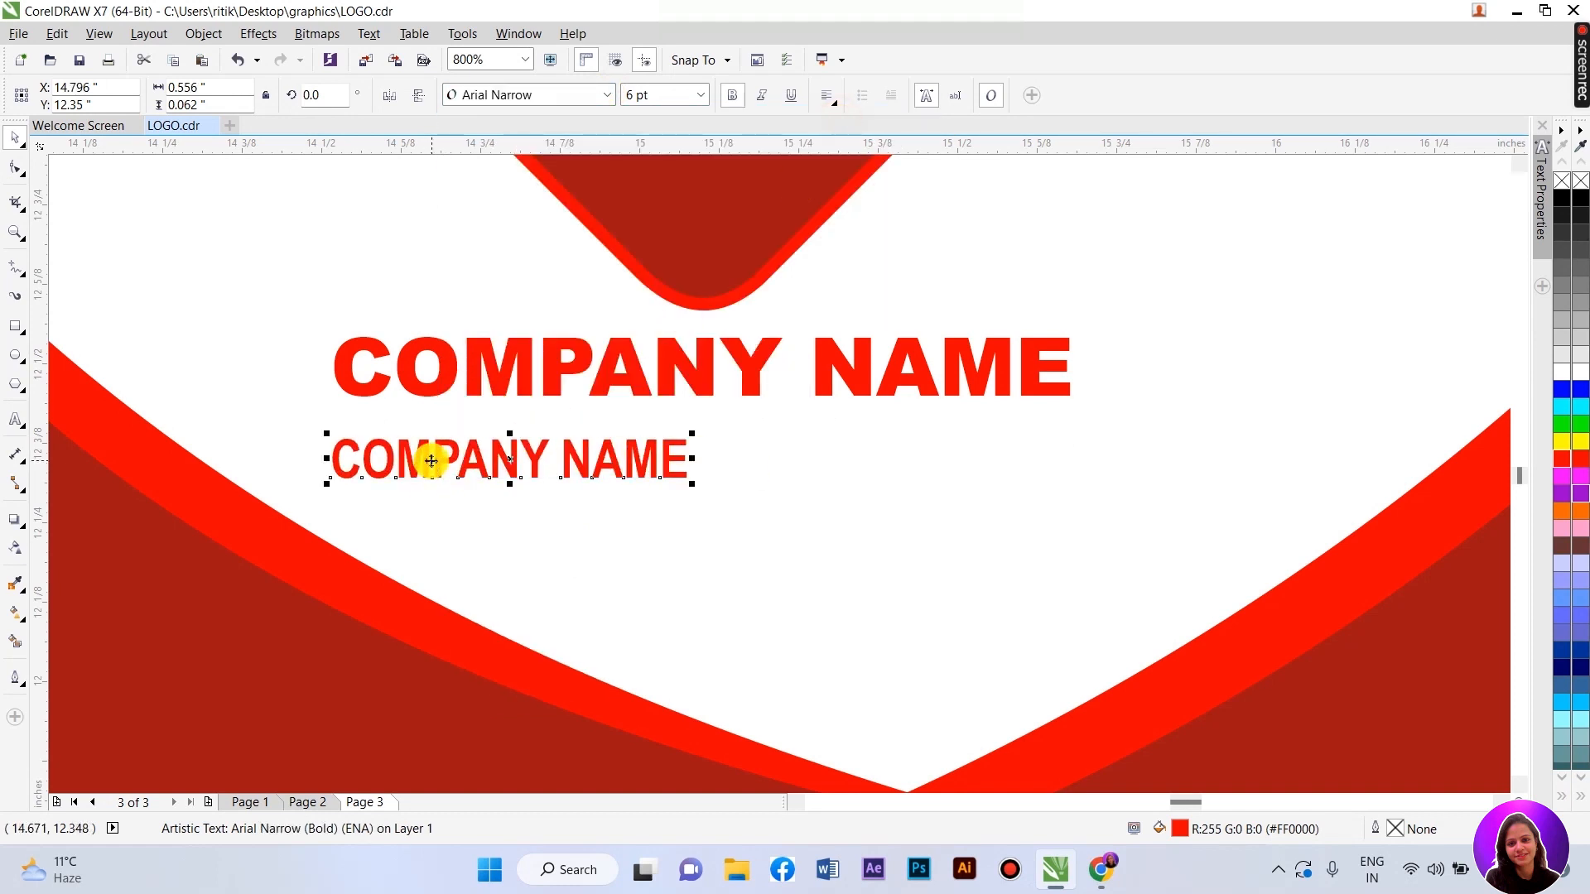
- Retype the line as 'Your Tagline Here' and place it beneath COMPANY NAME
key(ctrl+a)
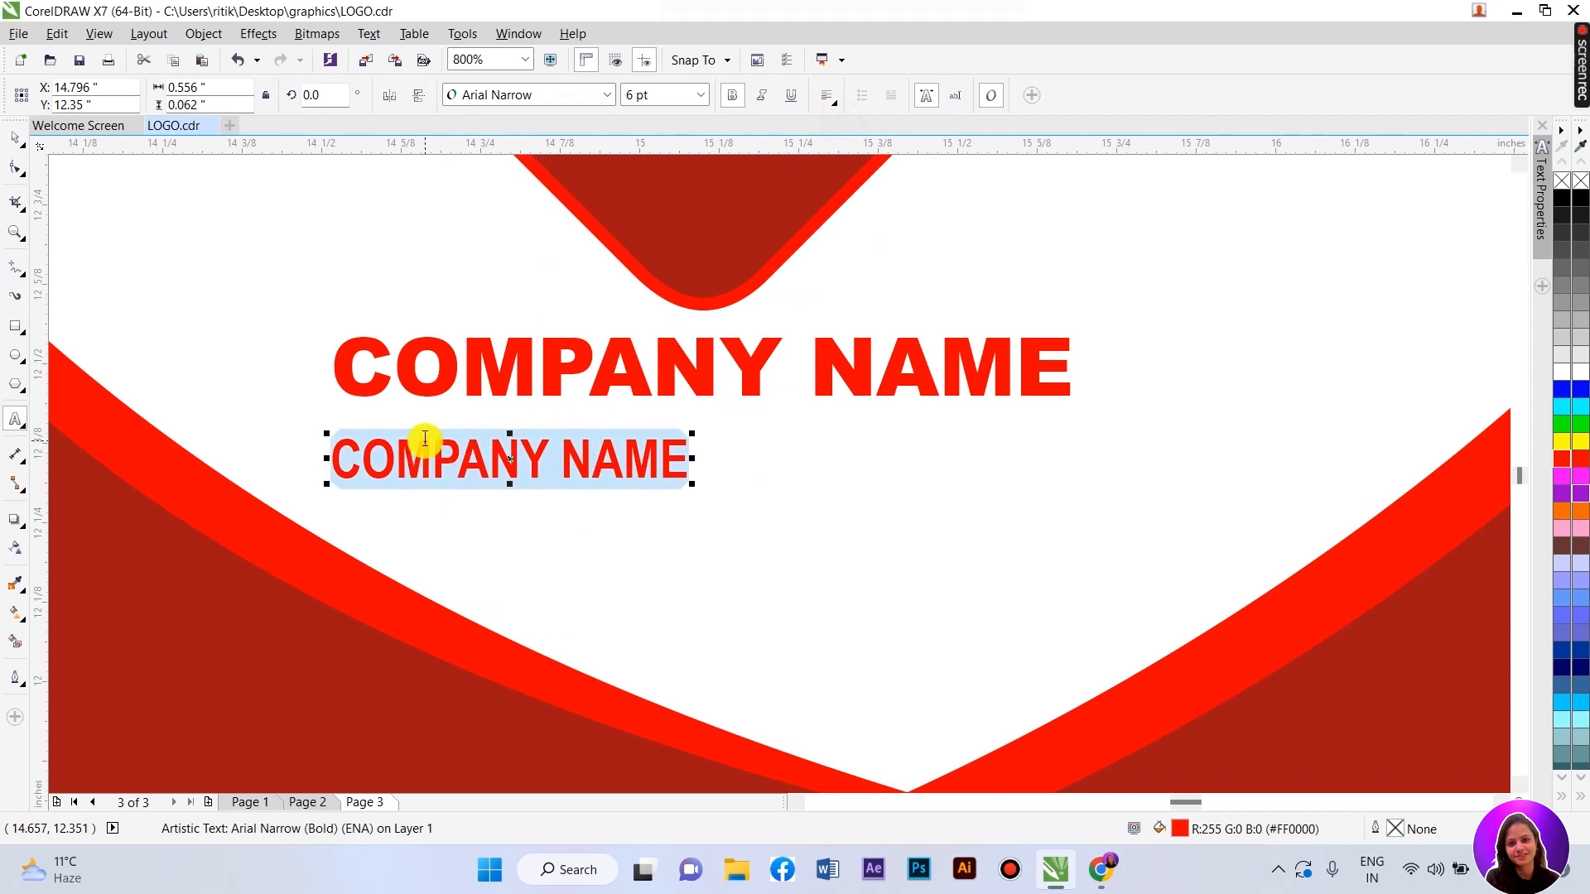
text(Your Tagline Here)
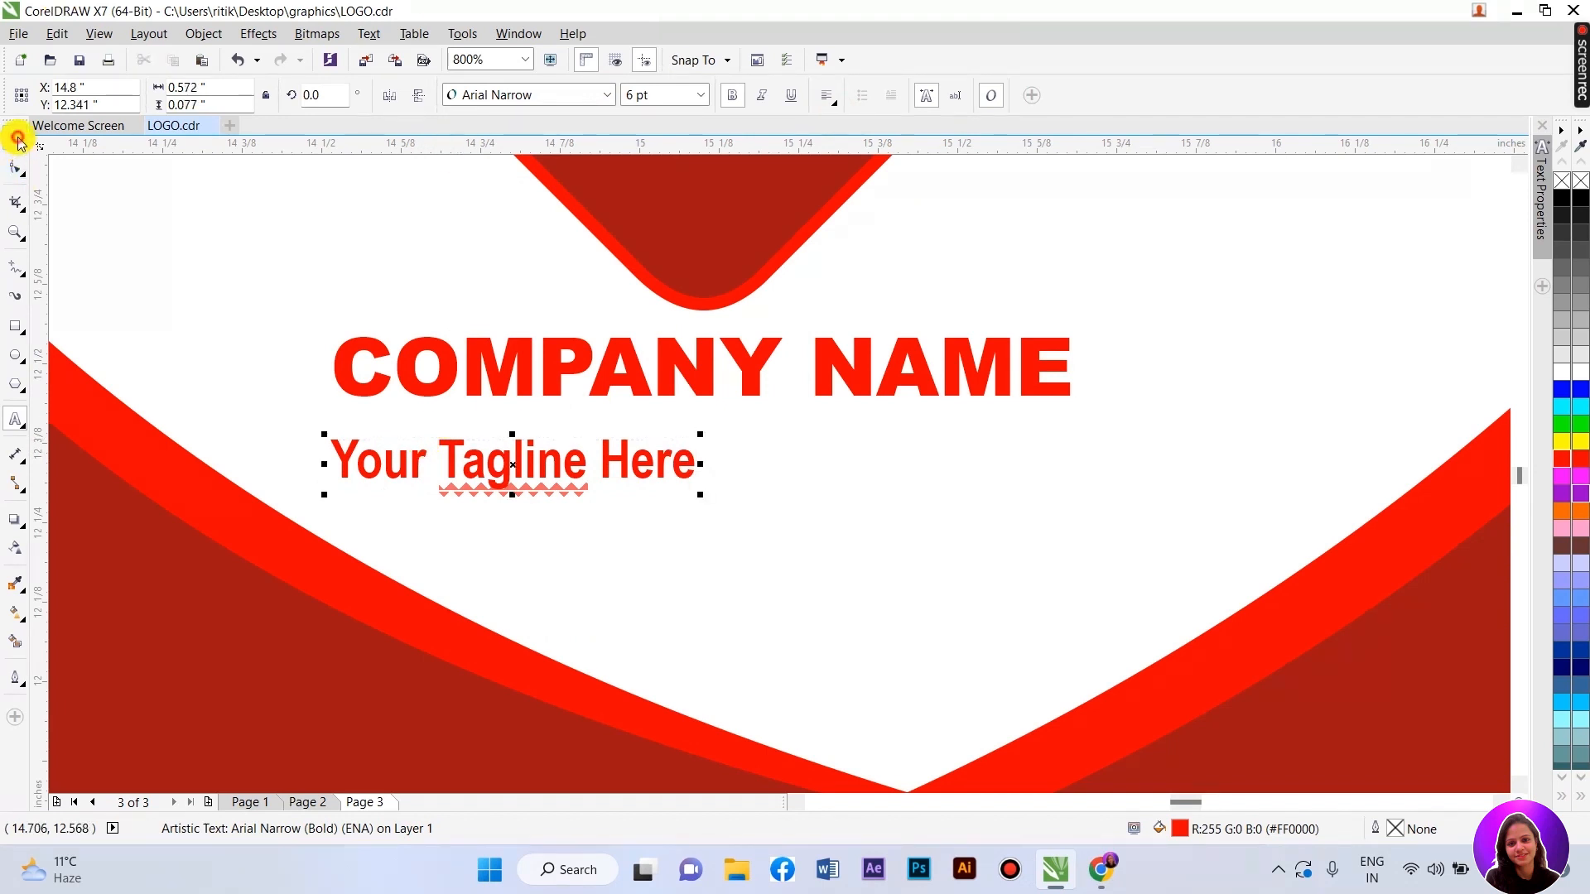
click(17, 138)
click(513, 468)
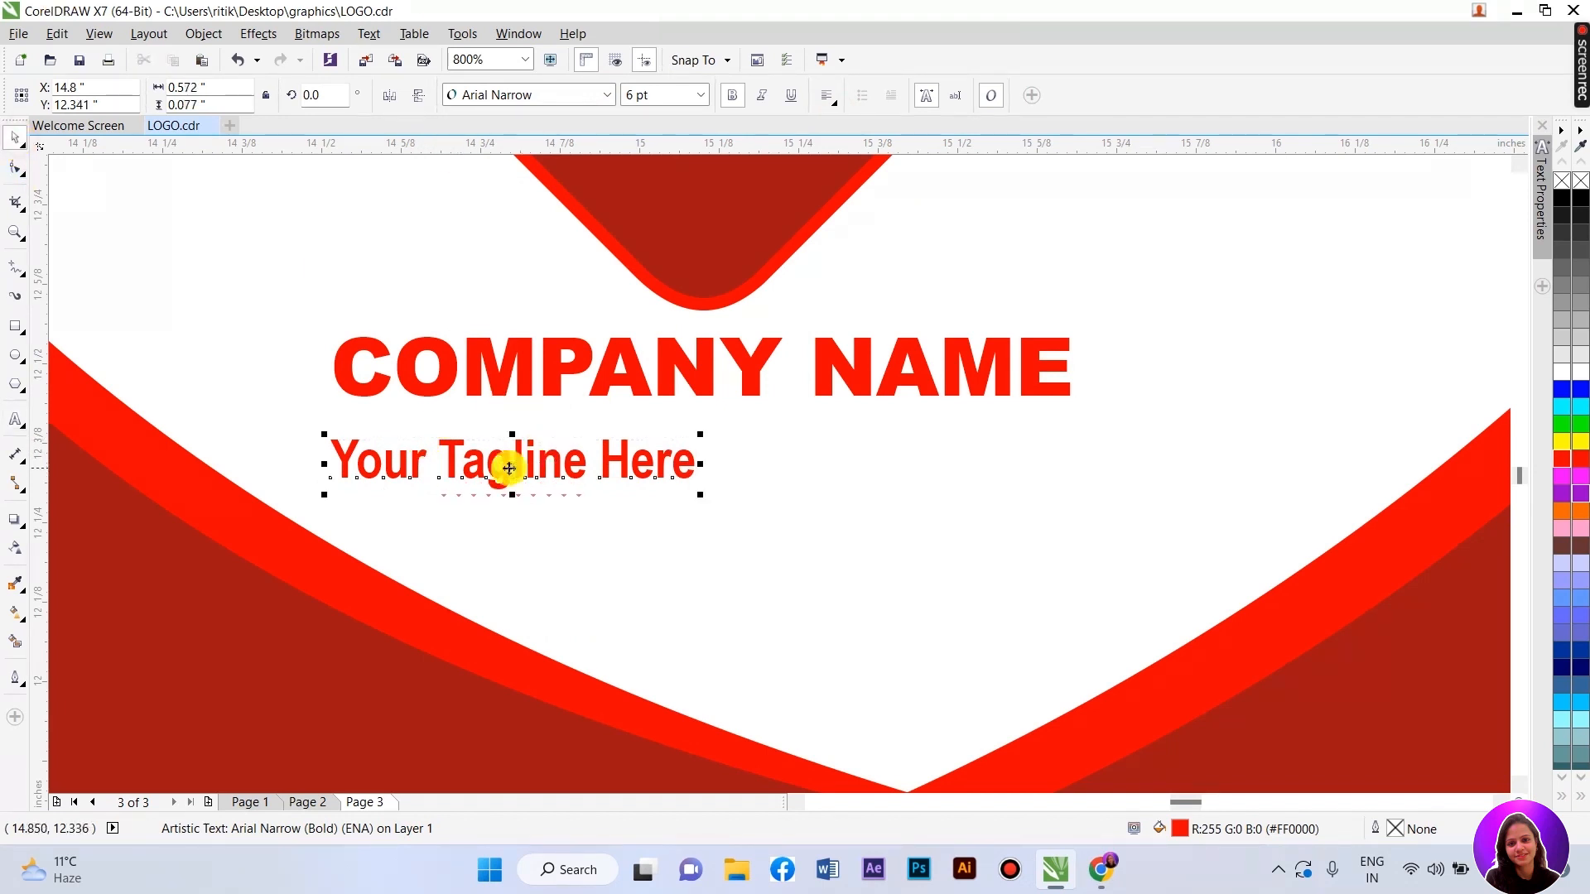
drag(507, 465, 883, 435)
scroll(667, 397, down, 3)
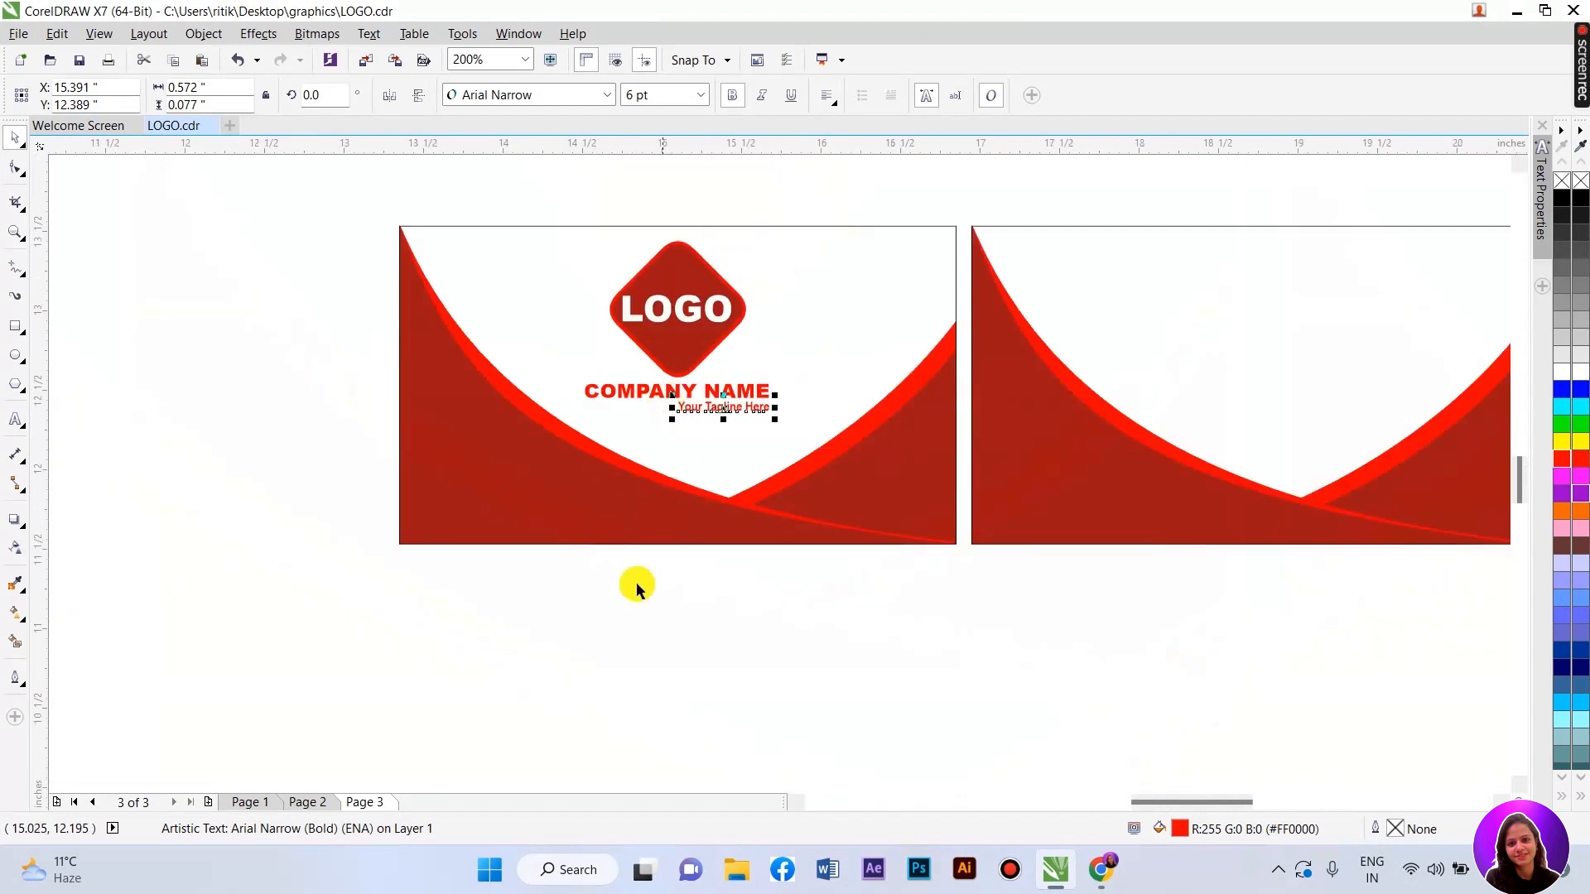
- Make the left card frame's outline white
key(Escape)
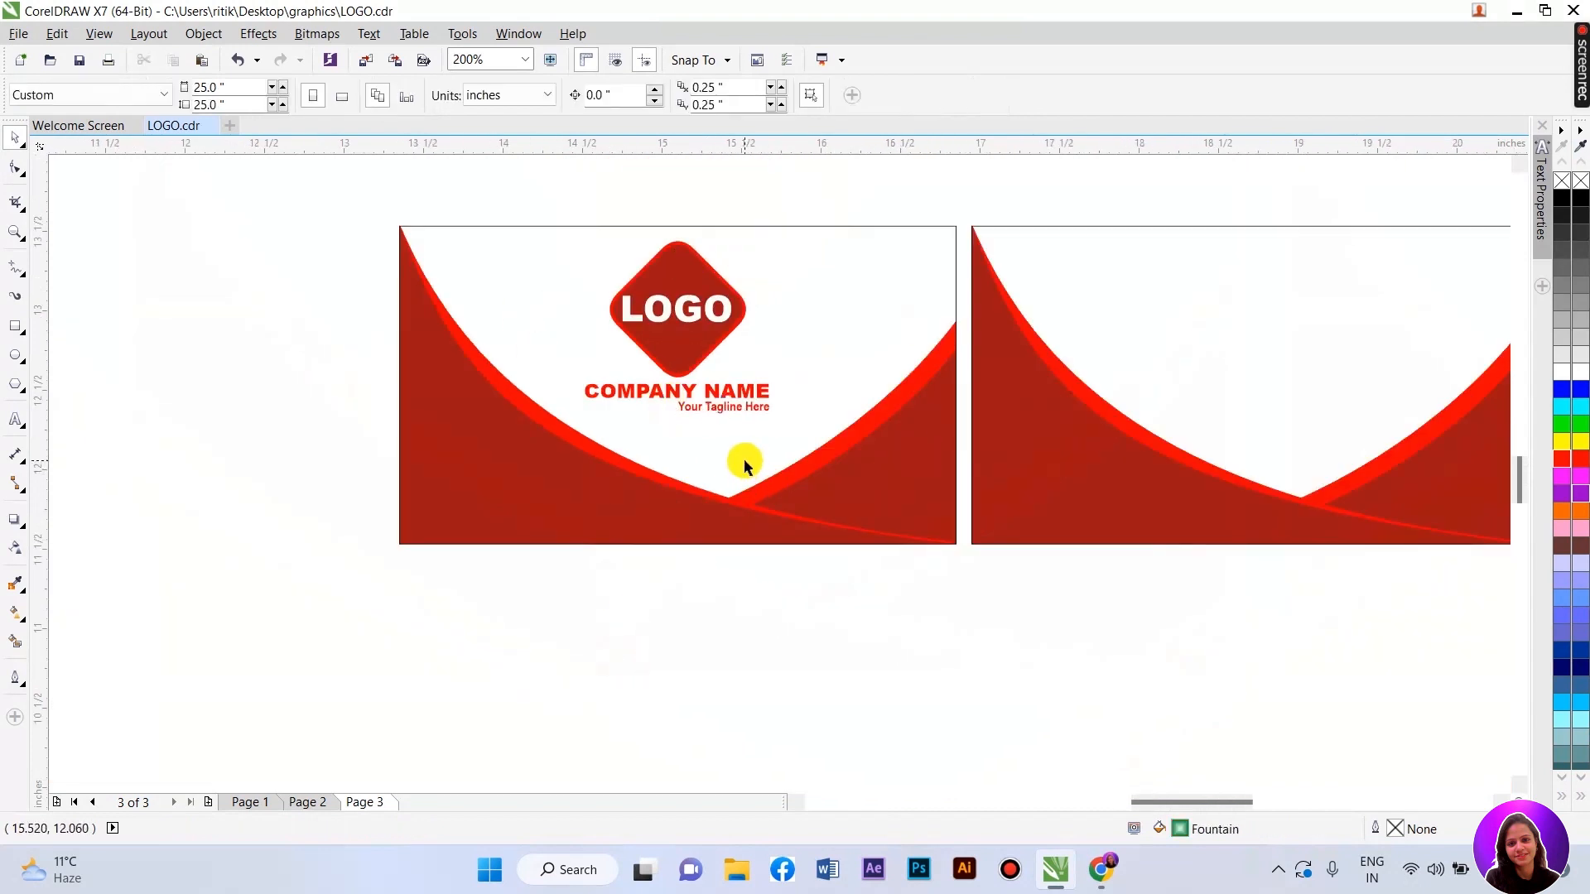
drag(578, 240, 800, 442)
click(703, 597)
scroll(653, 374, up, 2)
click(734, 450)
shift+click(684, 413)
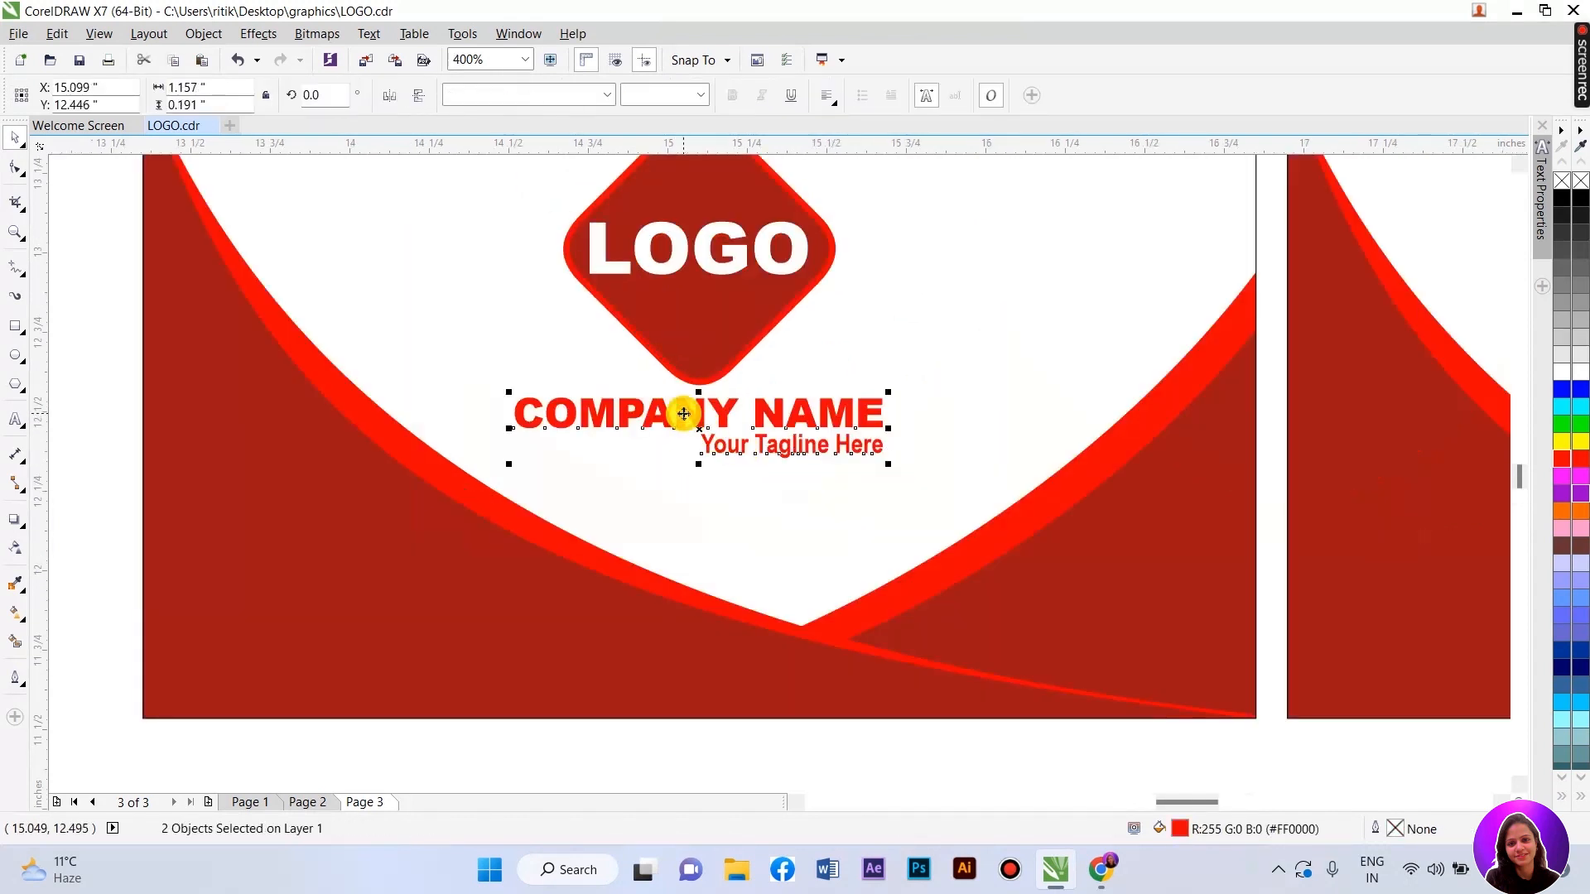
scroll(478, 495, down, 2)
click(675, 613)
click(743, 335)
right_click(1563, 366)
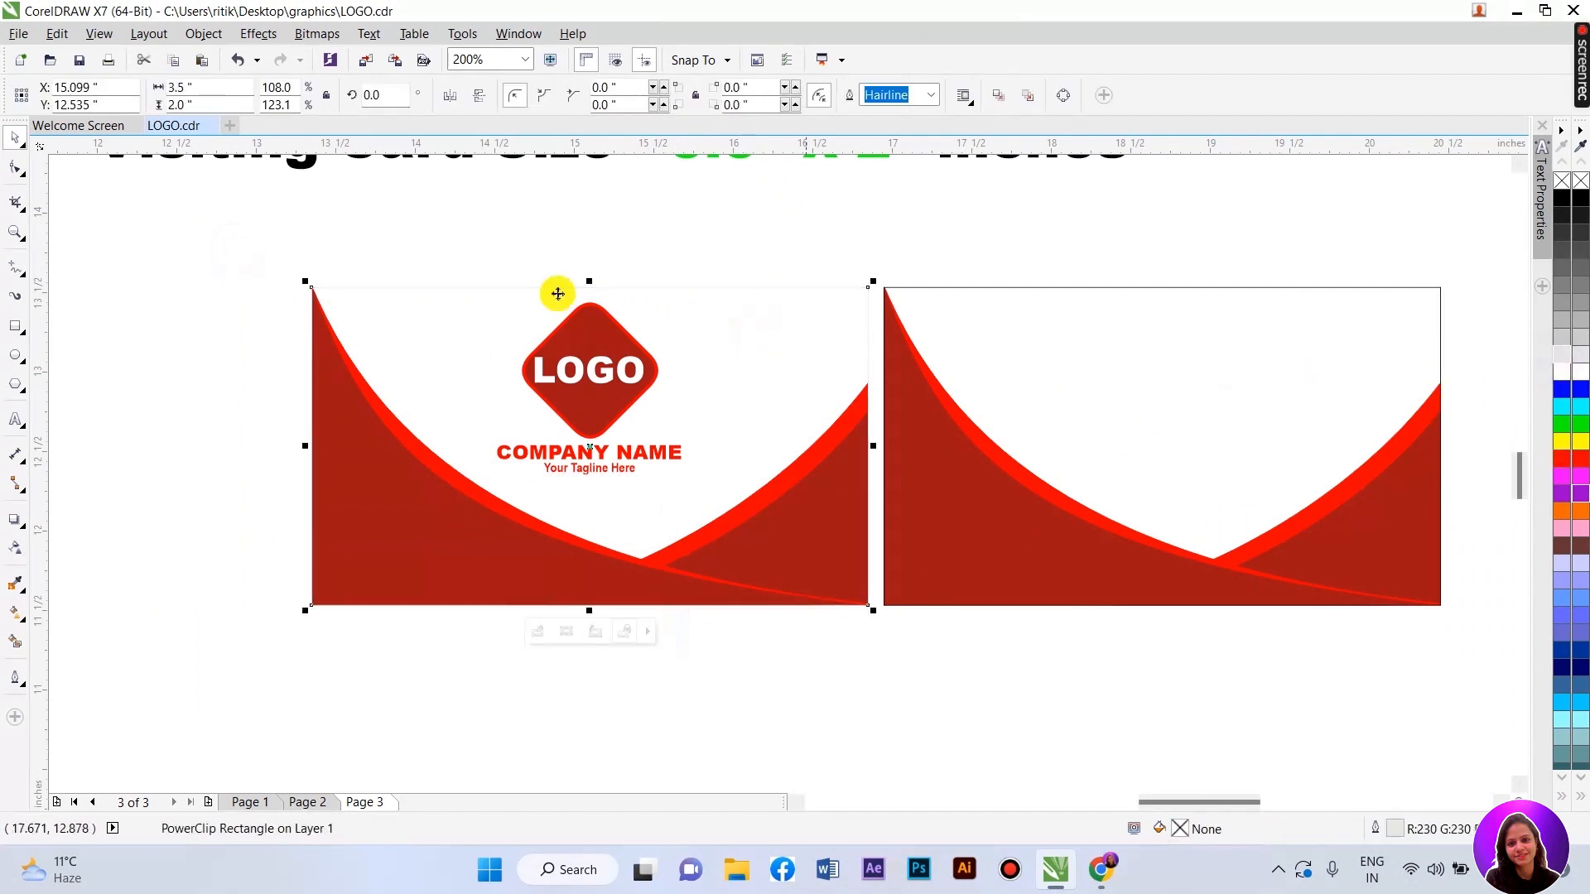
- Copy the diamond, LOGO, COMPANY NAME and tagline block onto the right card
drag(263, 252, 861, 646)
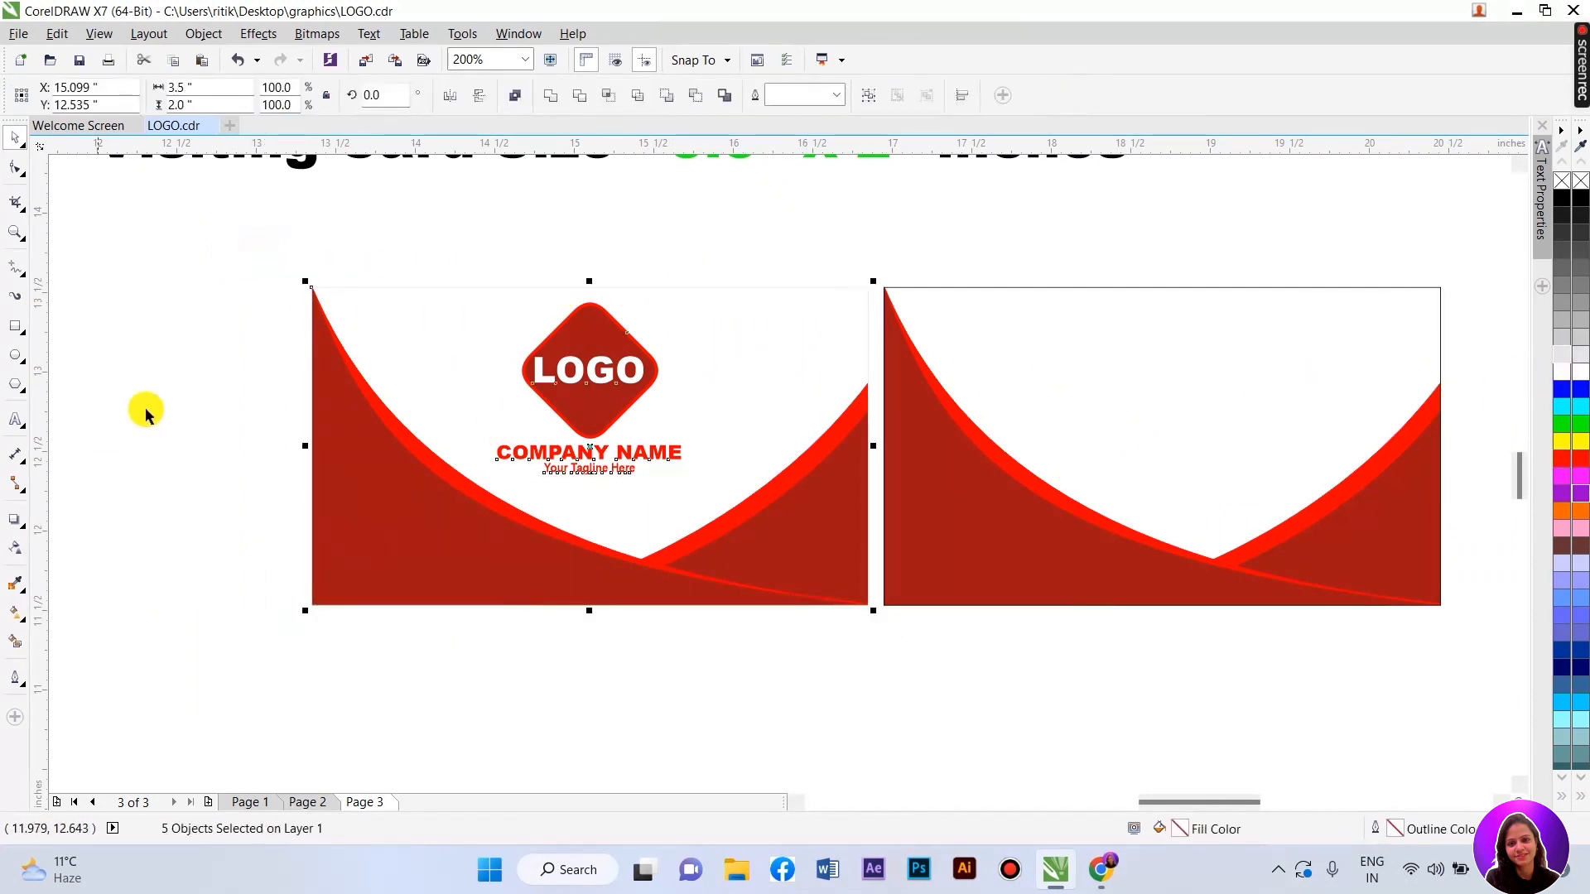
click(447, 228)
drag(432, 246, 726, 534)
drag(601, 374, 1089, 362)
right_click(1089, 362)
- Shift the left card's objects further to the left
drag(202, 244, 892, 690)
drag(589, 441, 437, 434)
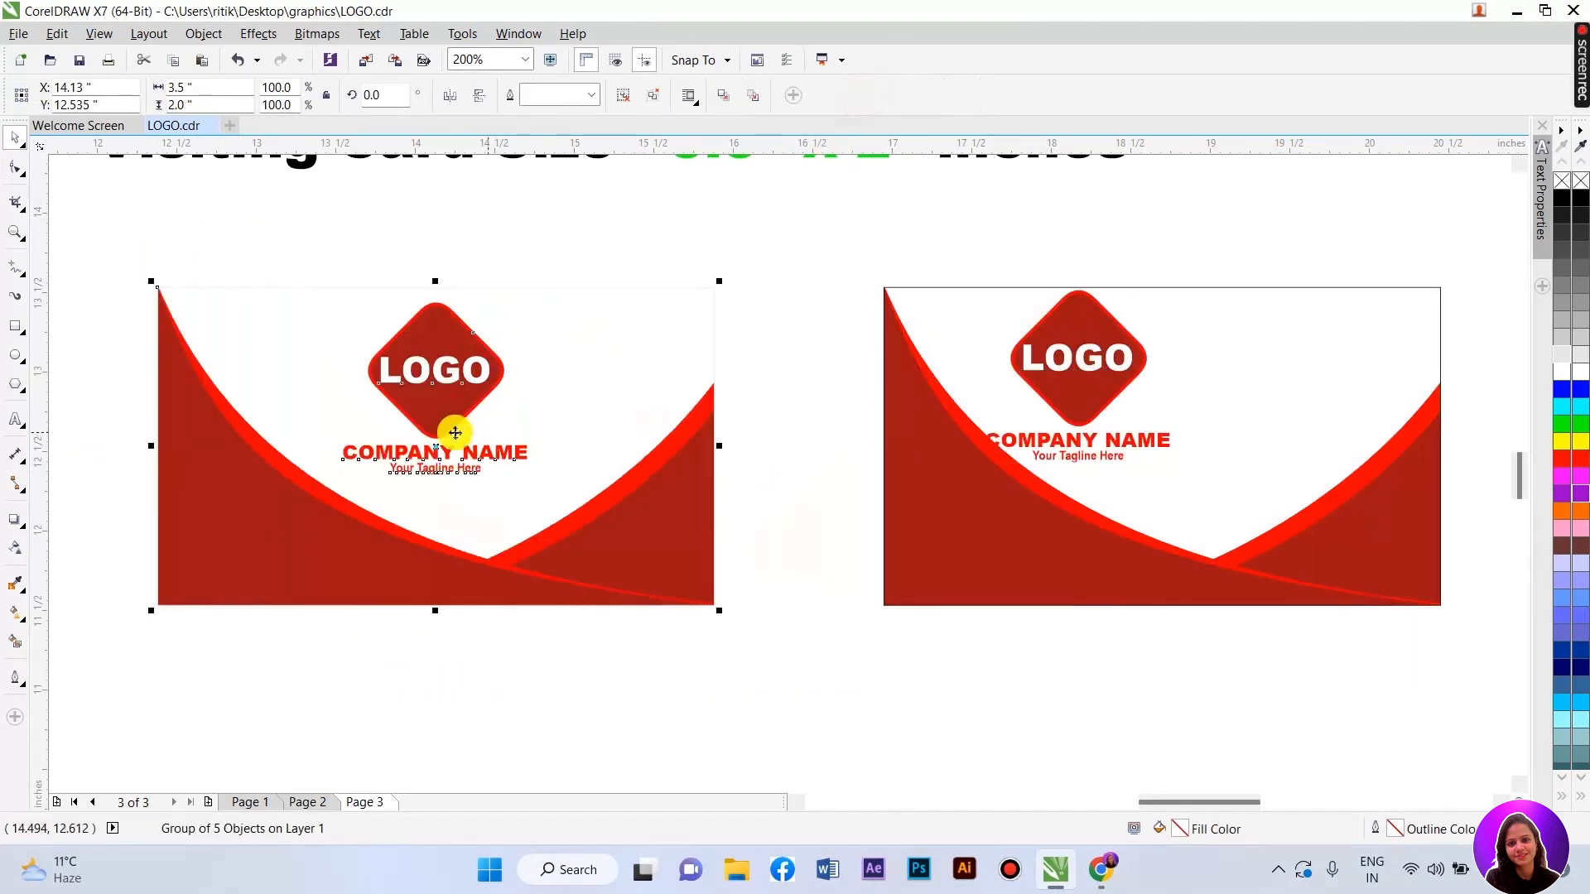
scroll(424, 430, down, 1)
scroll(756, 451, up, 1)
- Shrink the copied logo block slightly and set it toward the card's upper left
drag(861, 439, 861, 447)
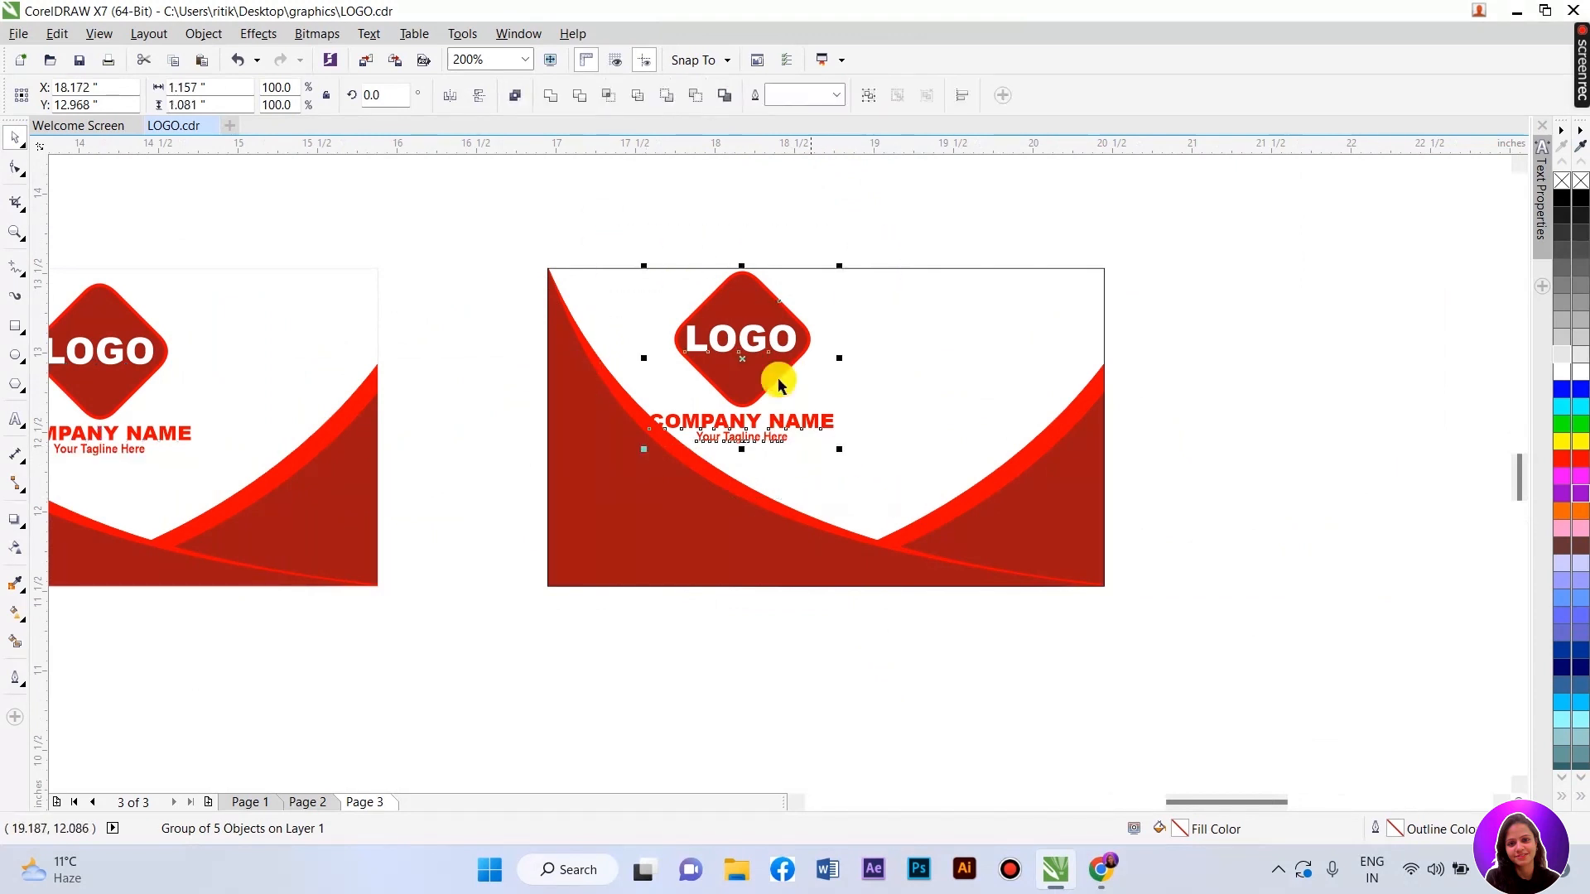
scroll(778, 381, up, 1)
drag(903, 528, 879, 523)
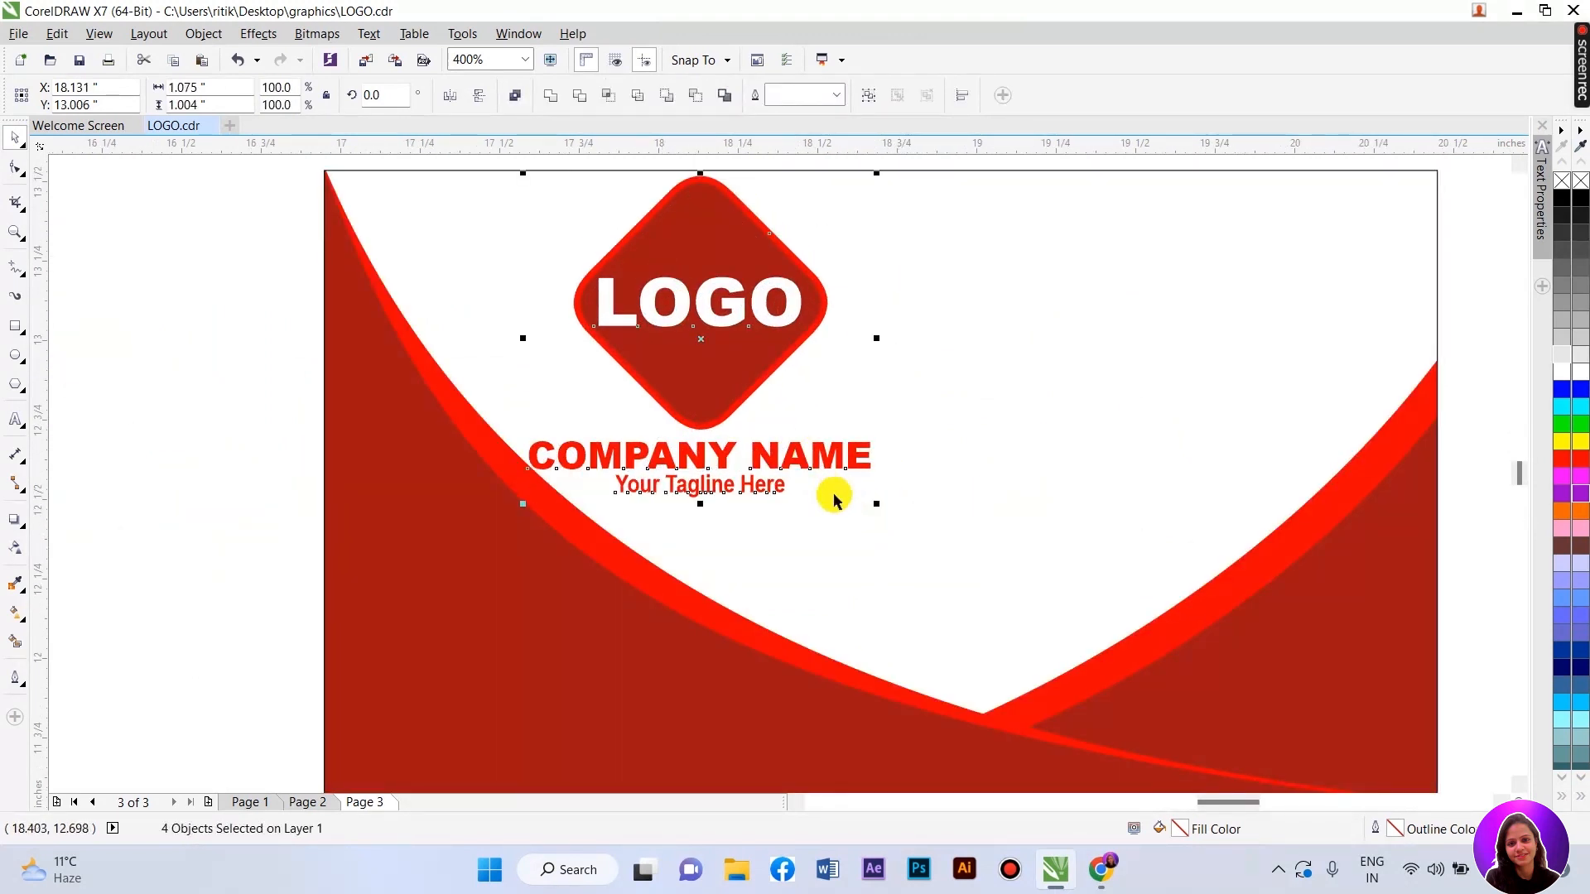
drag(876, 504, 826, 463)
drag(712, 312, 724, 344)
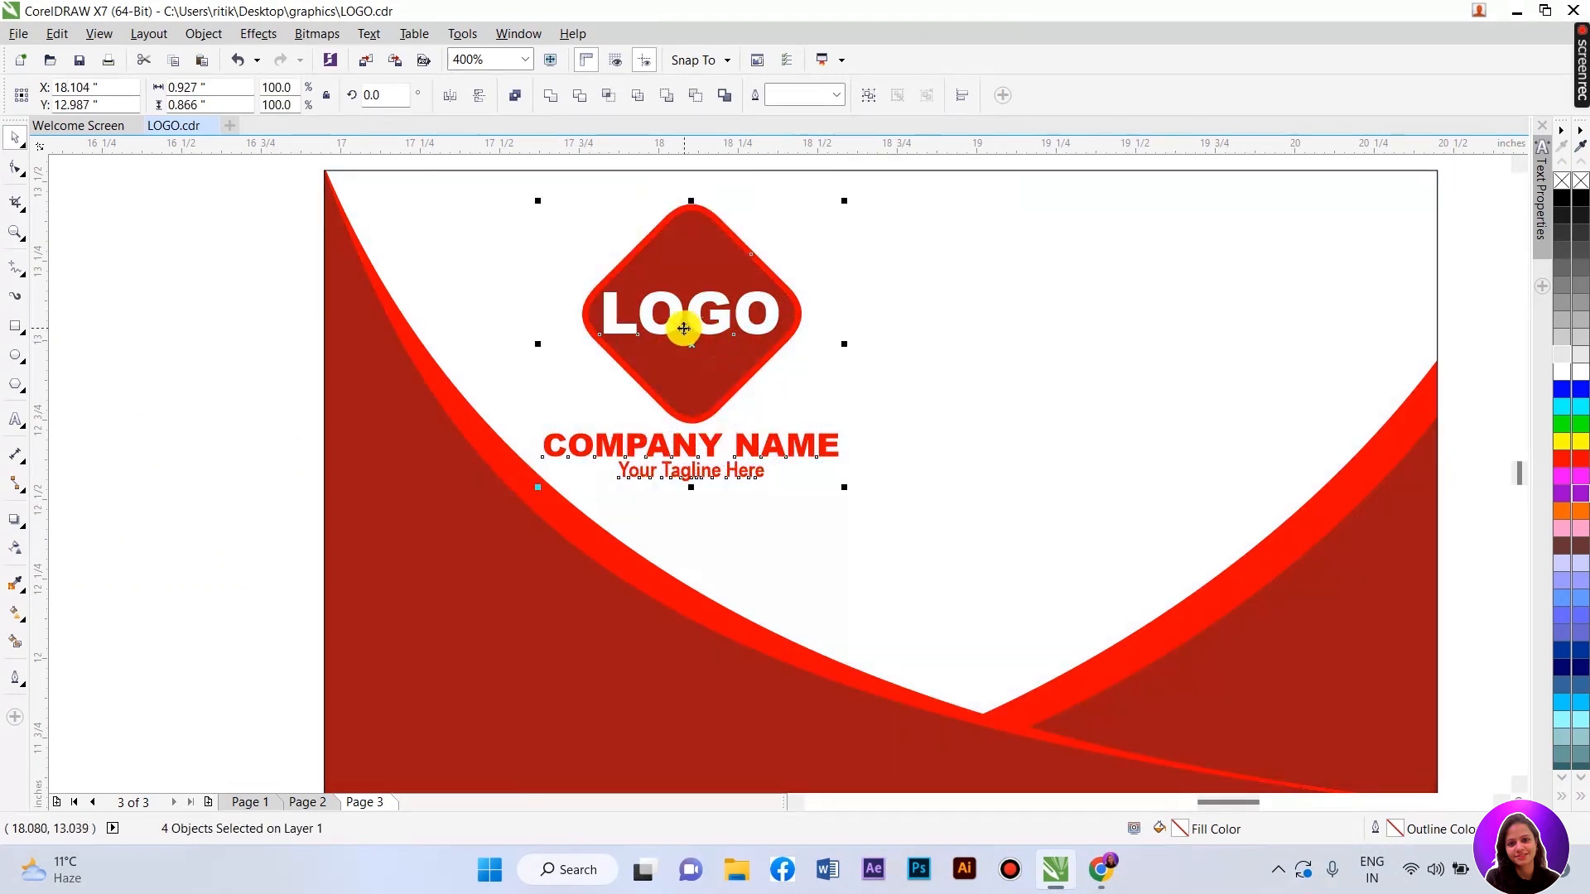
drag(686, 335, 686, 324)
scroll(487, 327, down, 1)
click(890, 163)
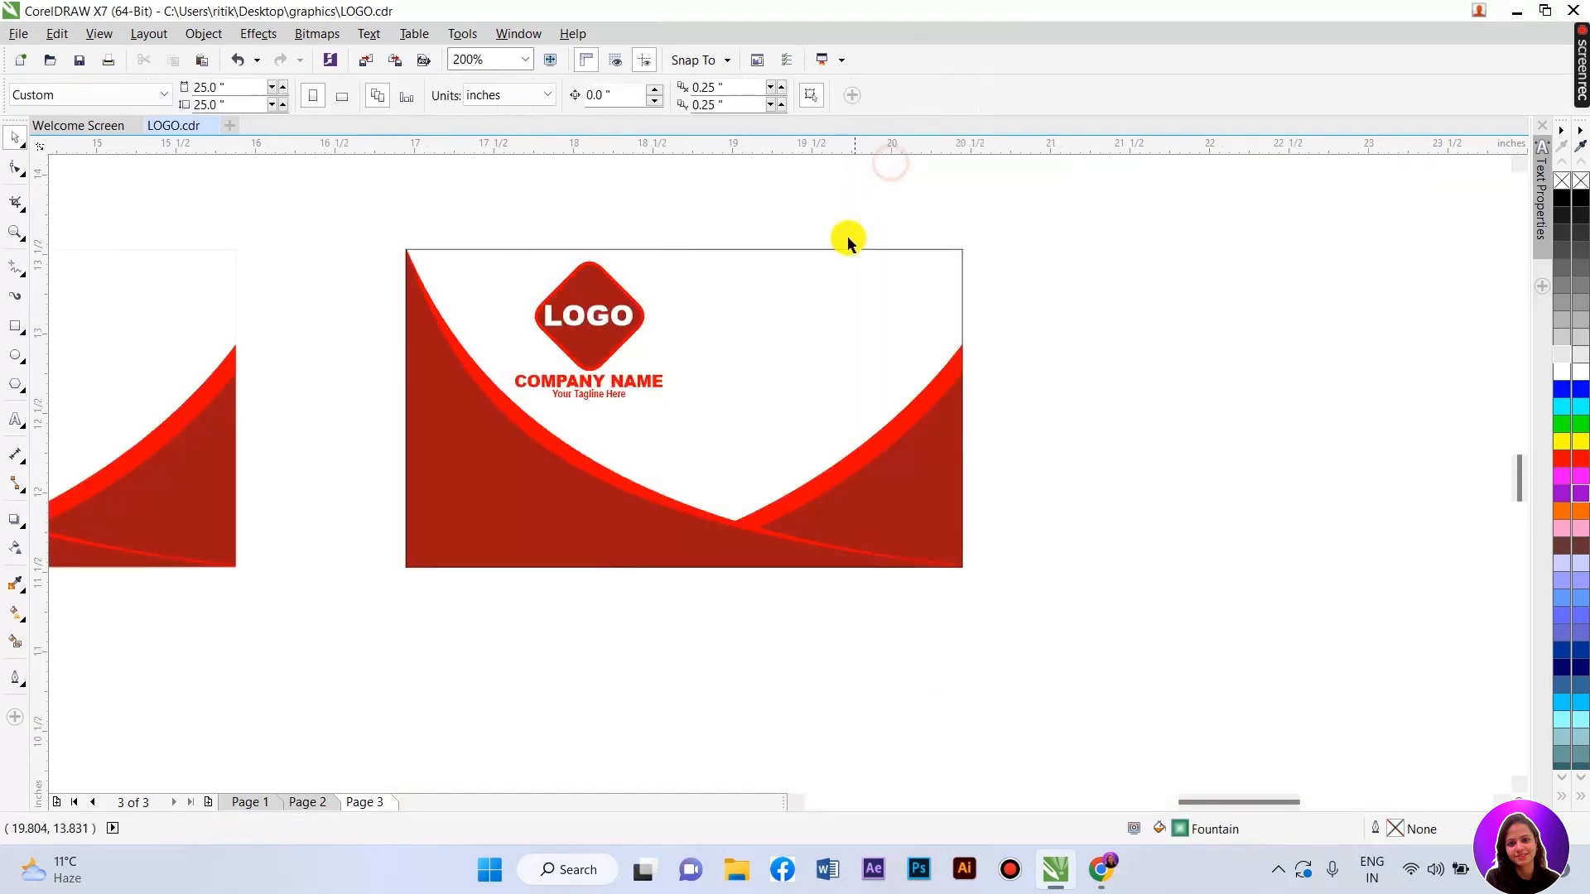
click(901, 288)
key(Escape)
scroll(689, 308, up, 1)
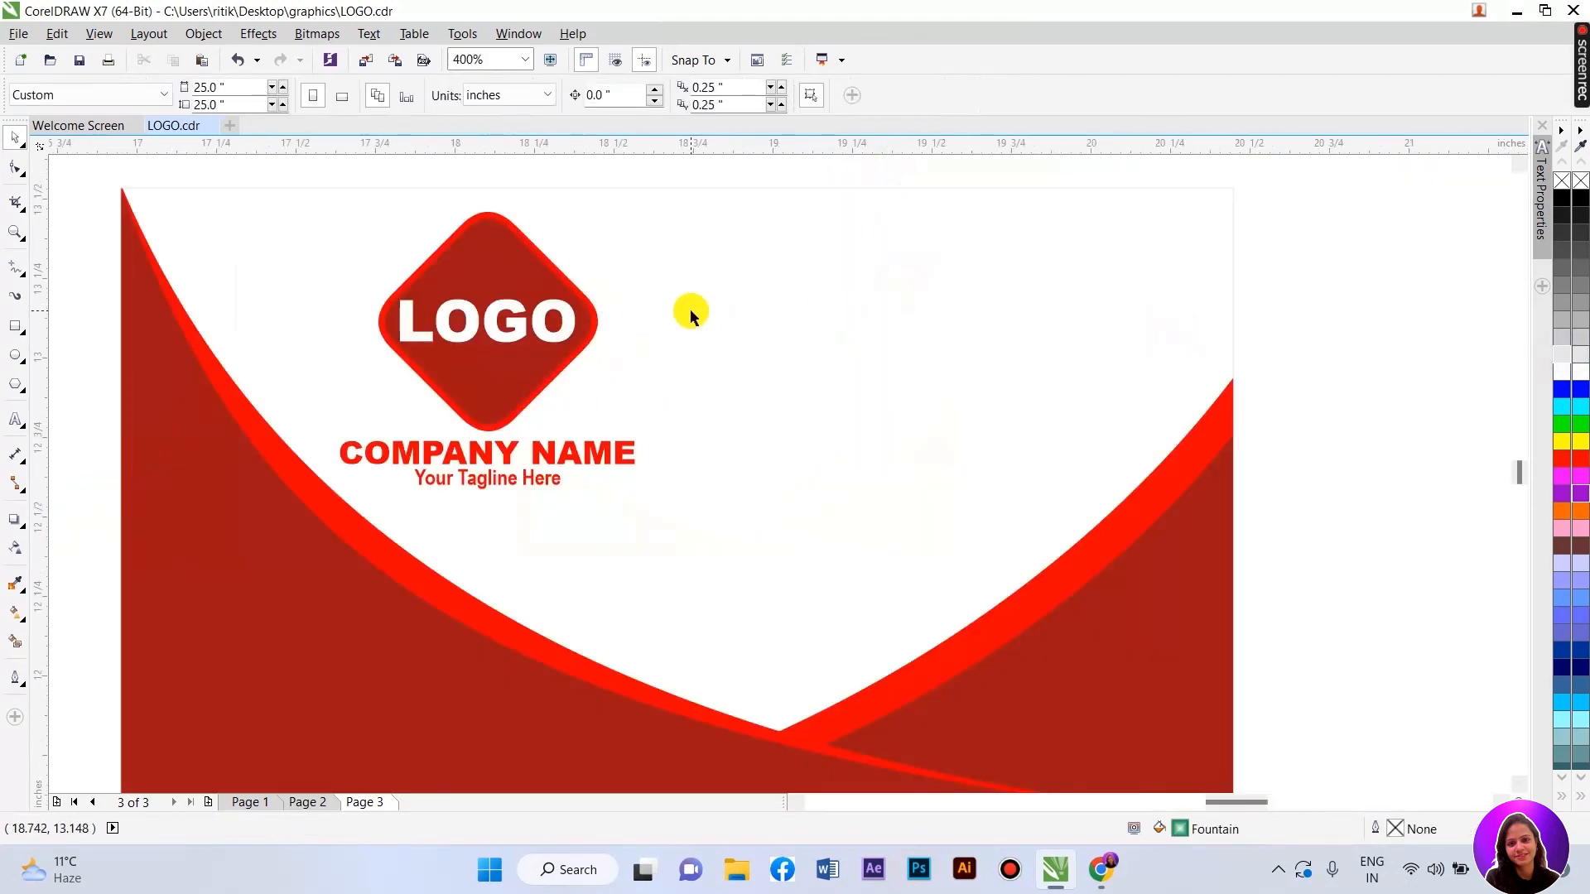
- Copy COMPANY NAME to the card's top right and retype it as YOUR NAME
click(436, 450)
drag(436, 450, 923, 226)
double_click(923, 226)
drag(827, 220, 1157, 224)
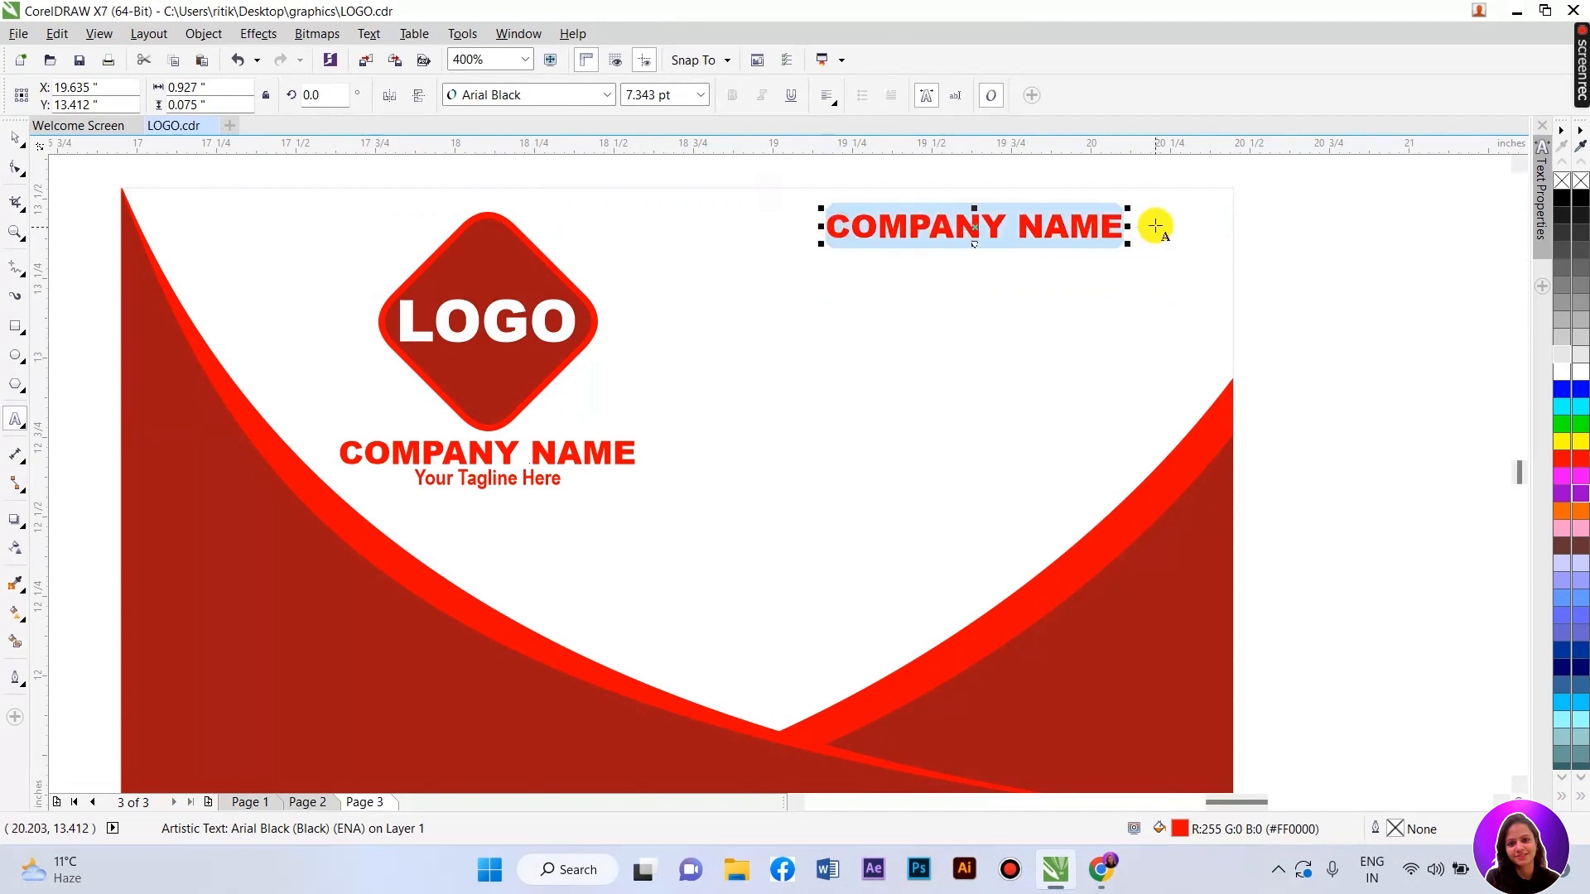
text(Yo)
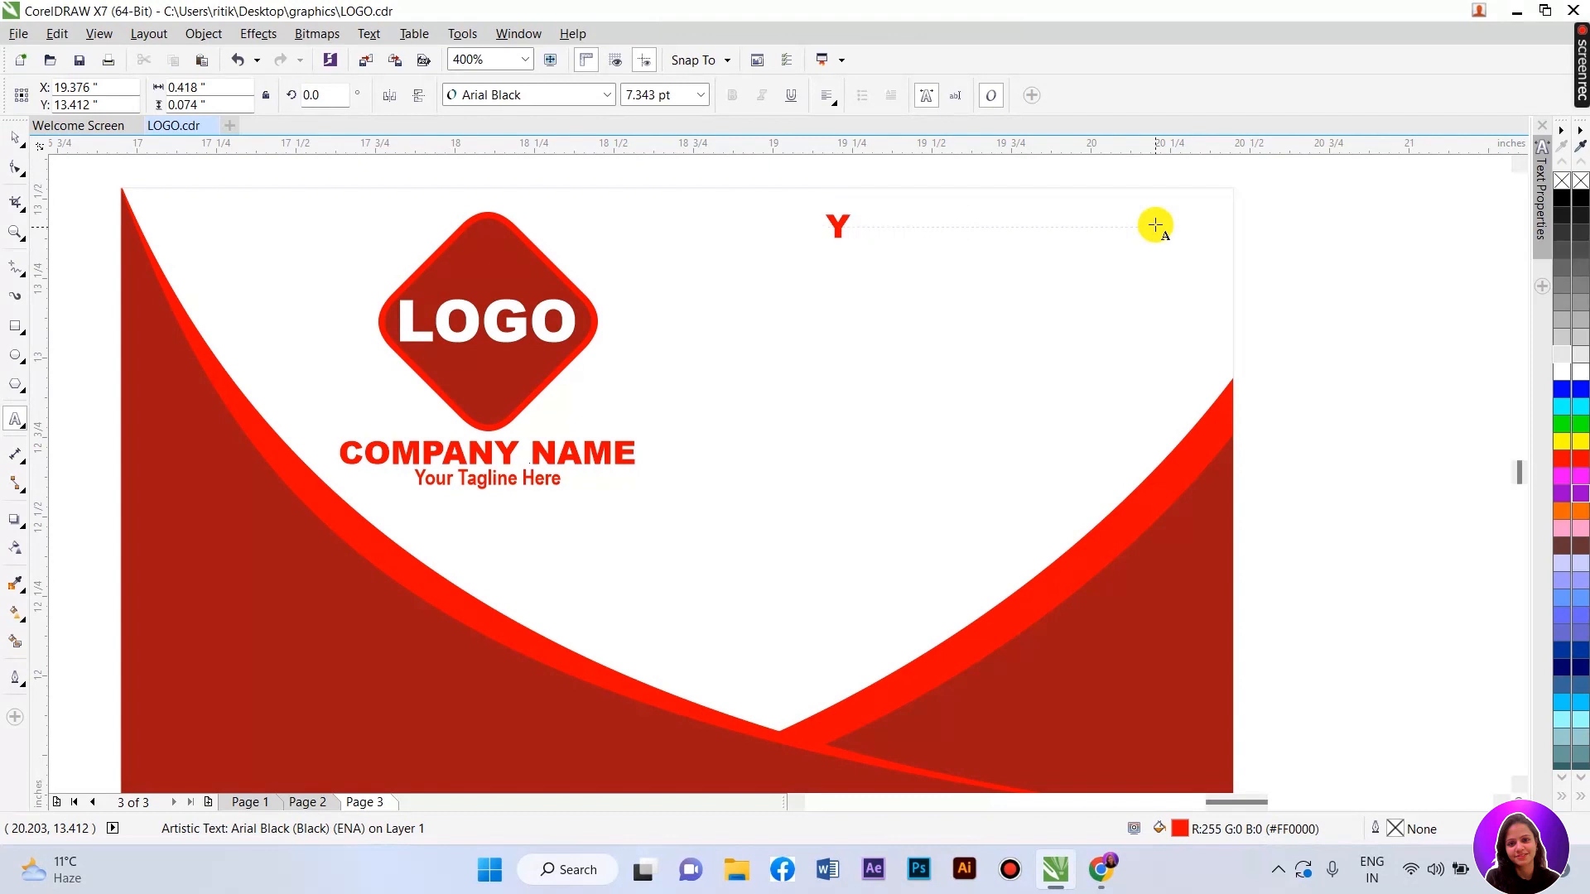
key(Caps_Lock)
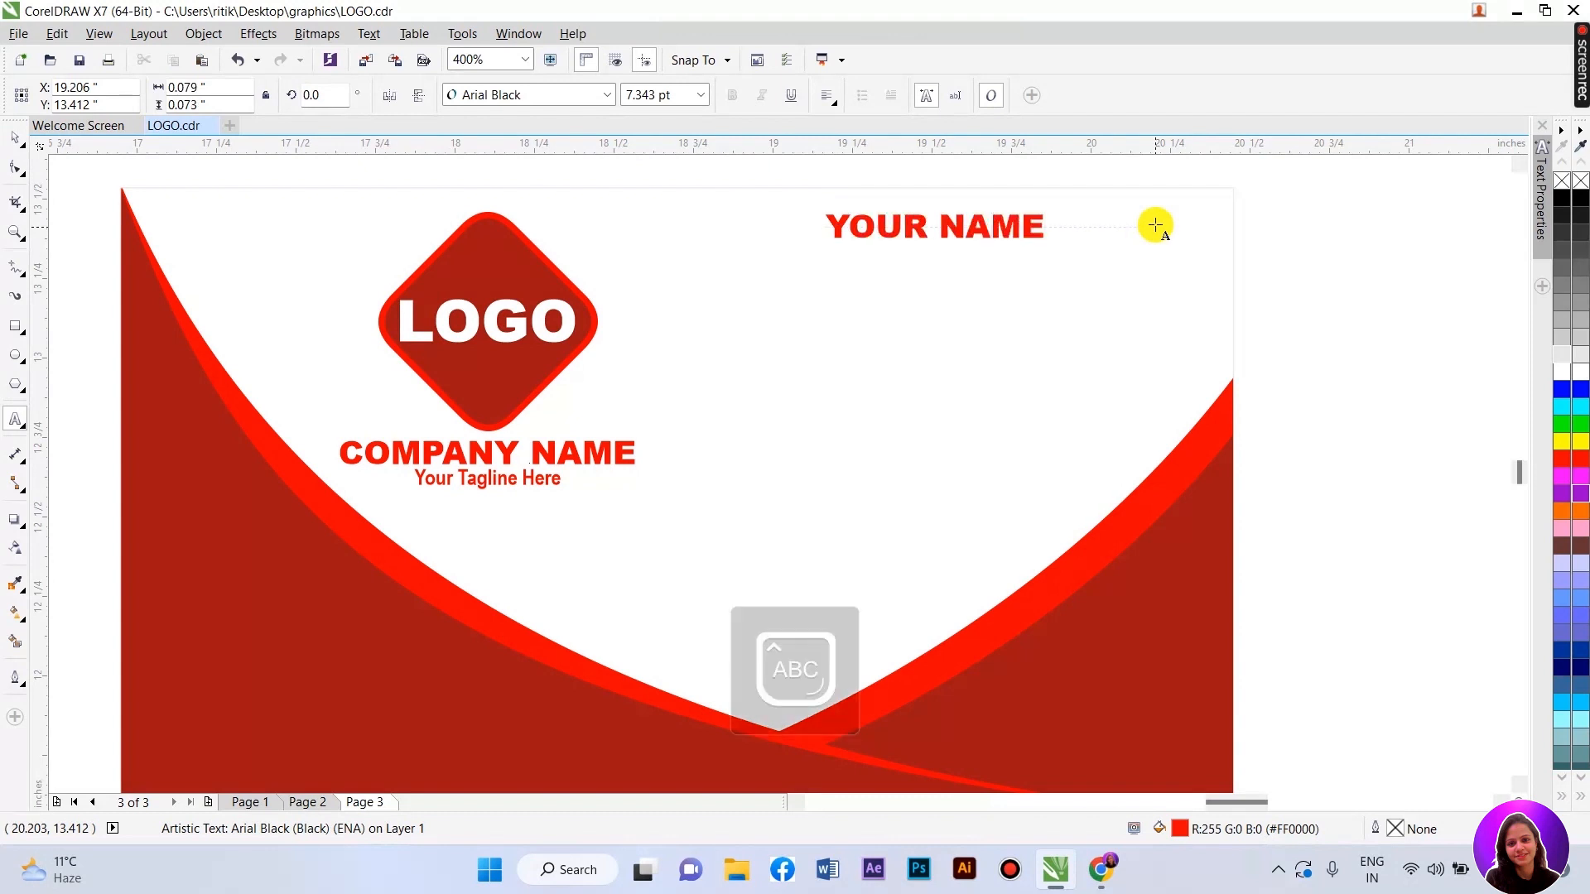
click(15, 136)
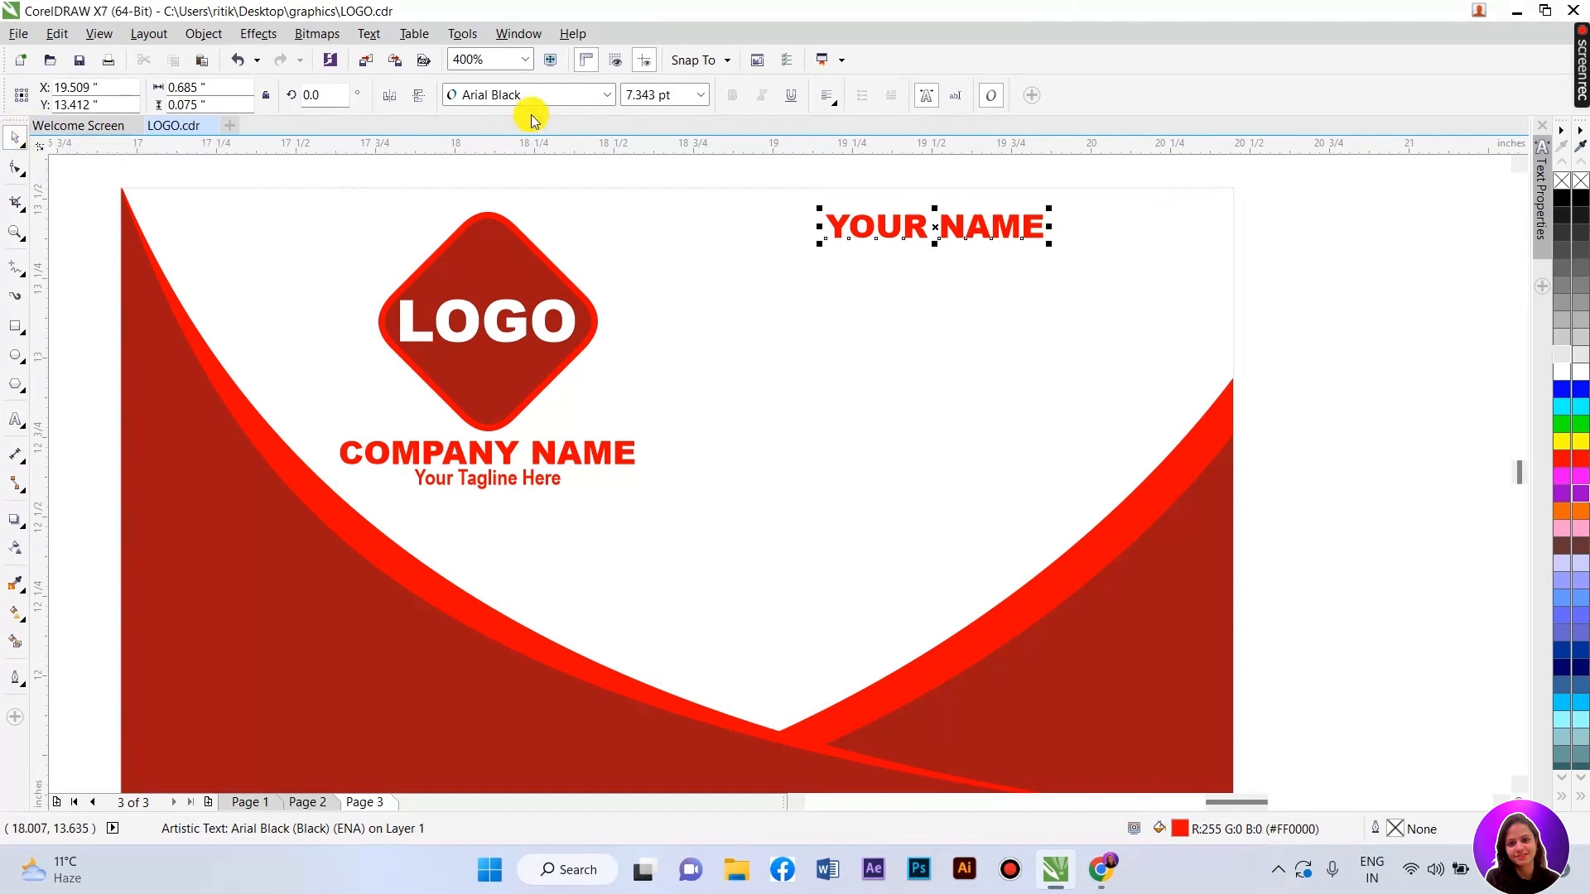
- Set YOUR NAME to Arial Bold, enlarge it to about 11 pt and position it top right
click(605, 95)
mouse_move(654, 124)
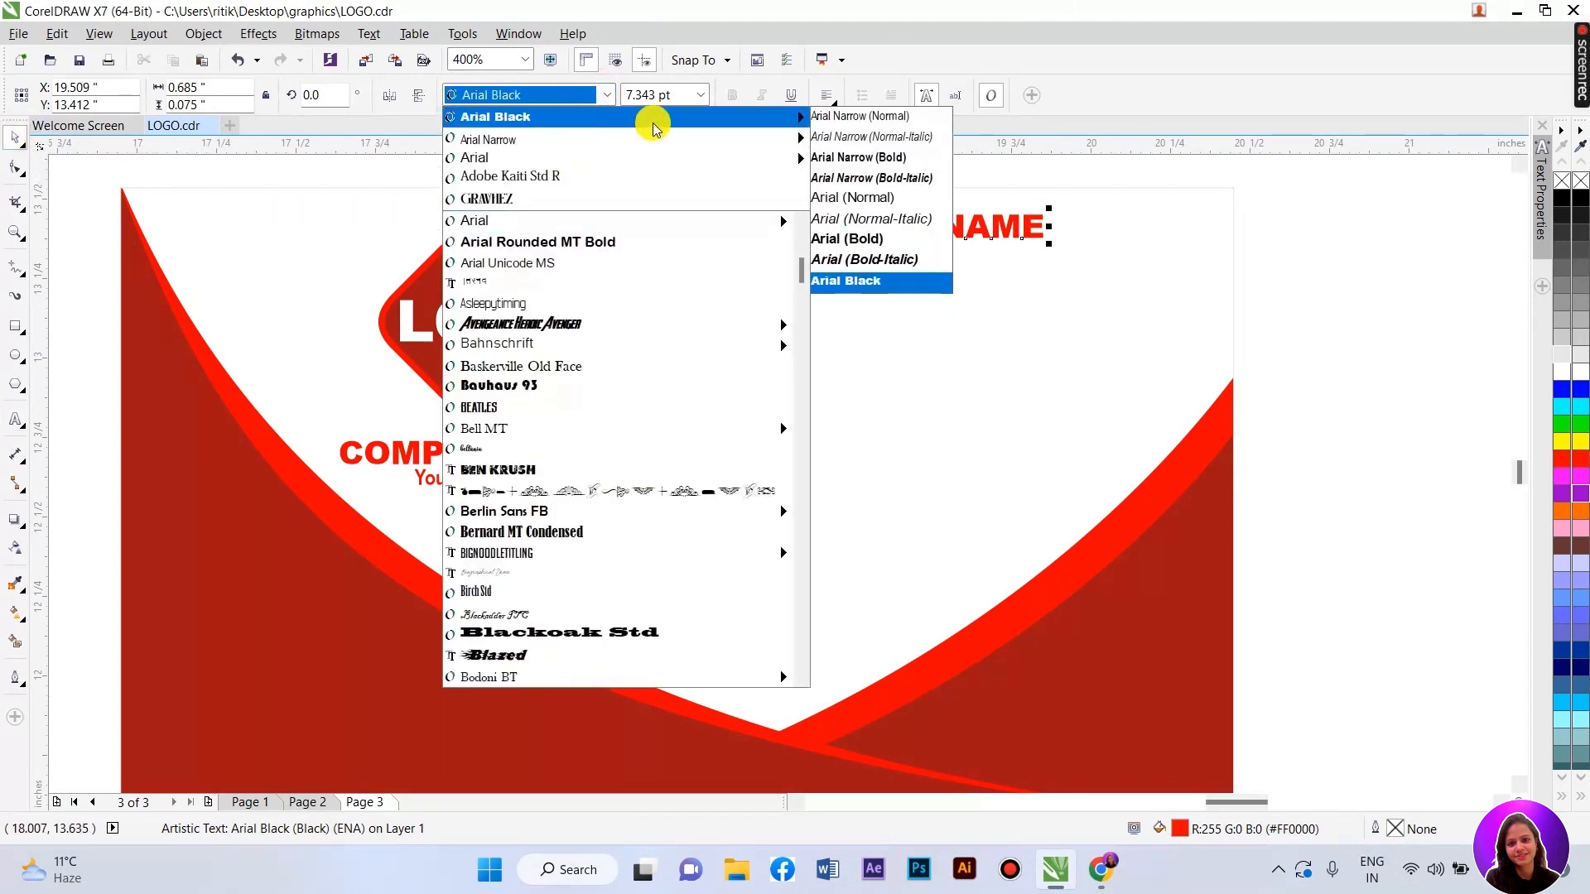
click(846, 238)
drag(1026, 246, 1126, 274)
mouse_move(1008, 238)
mouse_down()
mouse_move(1039, 234)
mouse_move(1001, 238)
mouse_move(1002, 284)
mouse_move(1001, 256)
mouse_up()
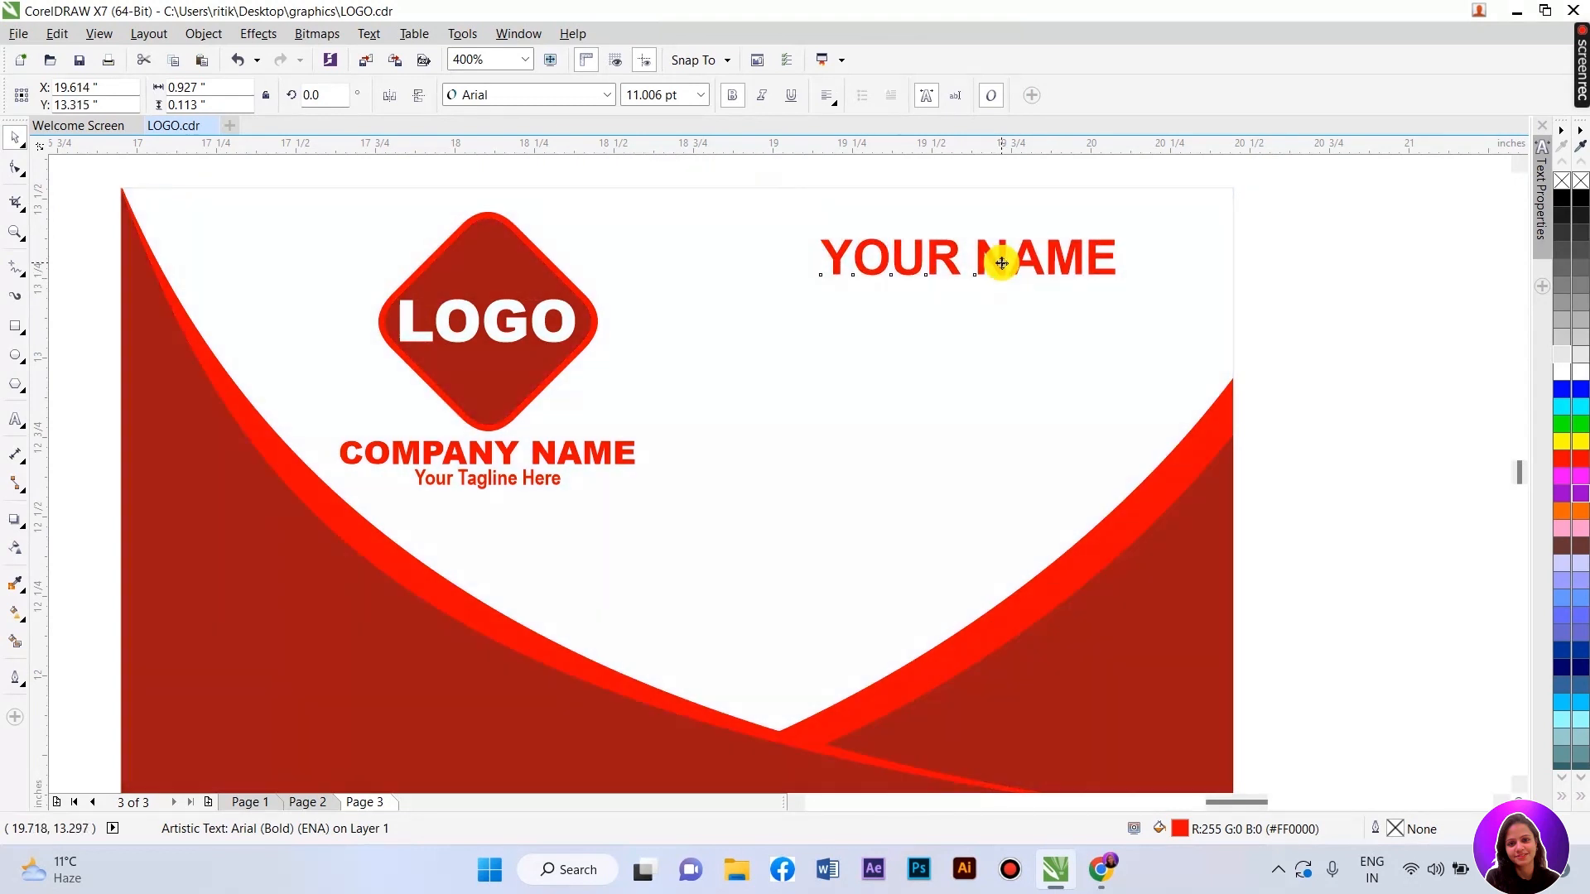
drag(313, 172, 675, 535)
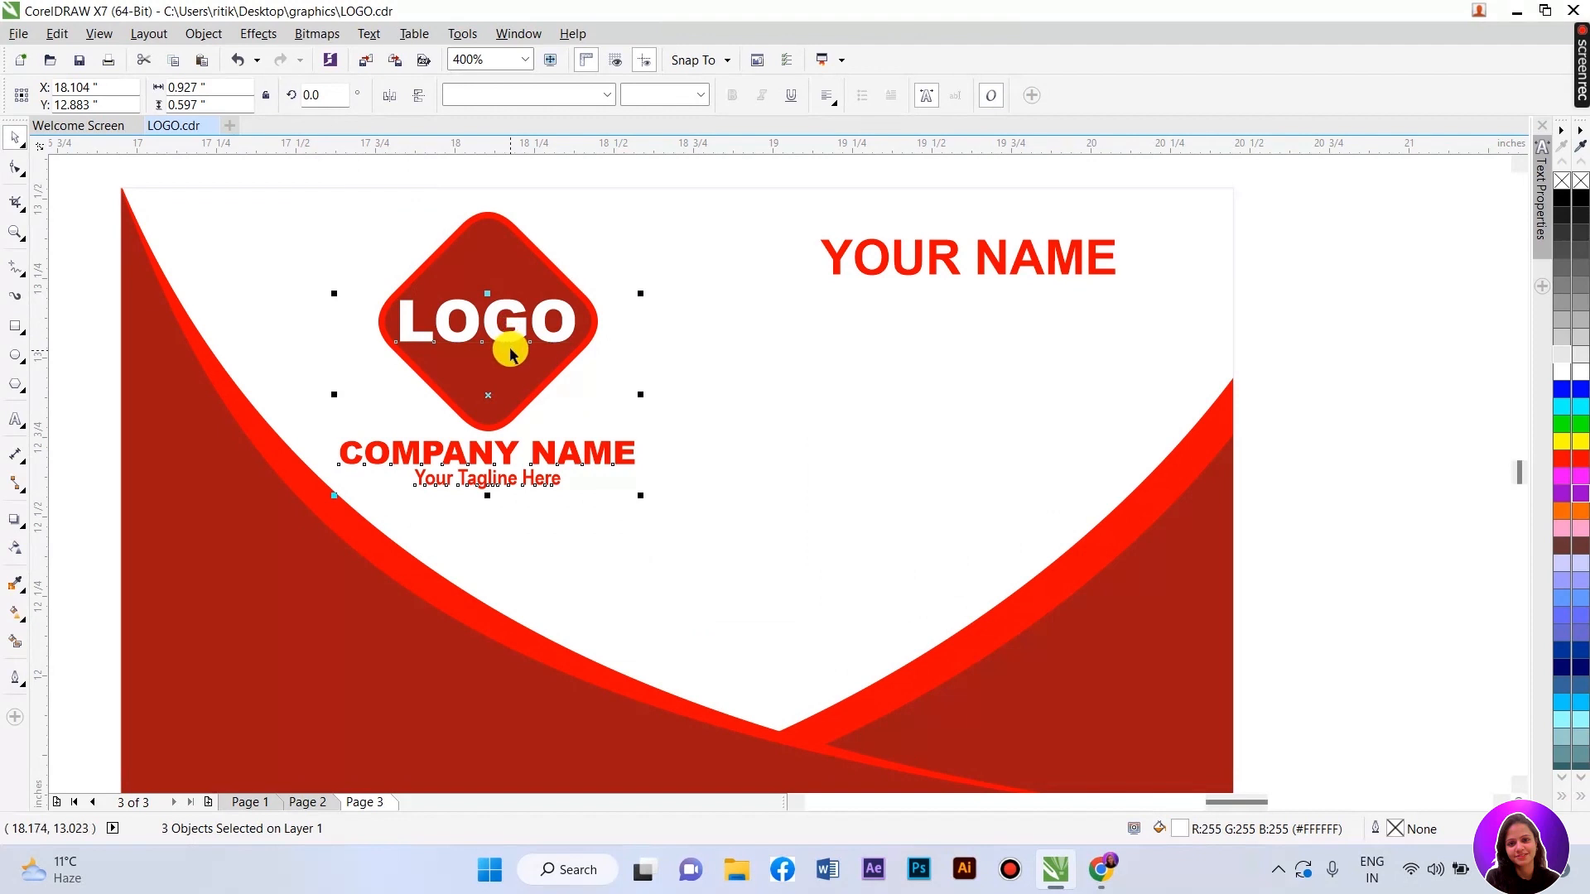
- Lower the logo block slightly and bring the tagline copy beneath YOUR NAME
drag(253, 158, 652, 582)
drag(472, 309, 477, 321)
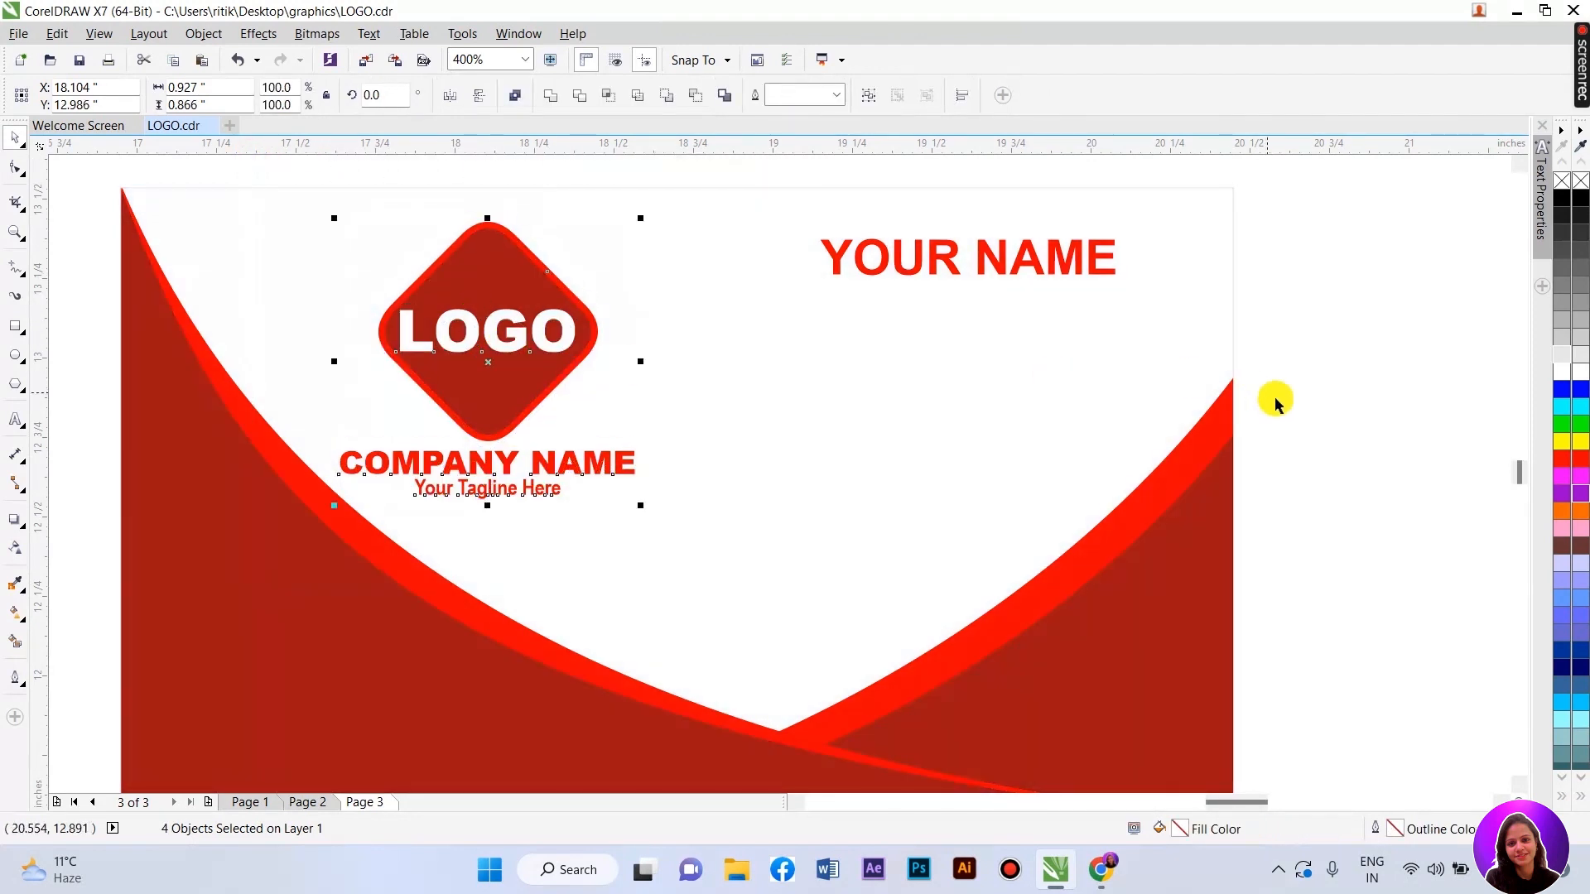
click(1275, 395)
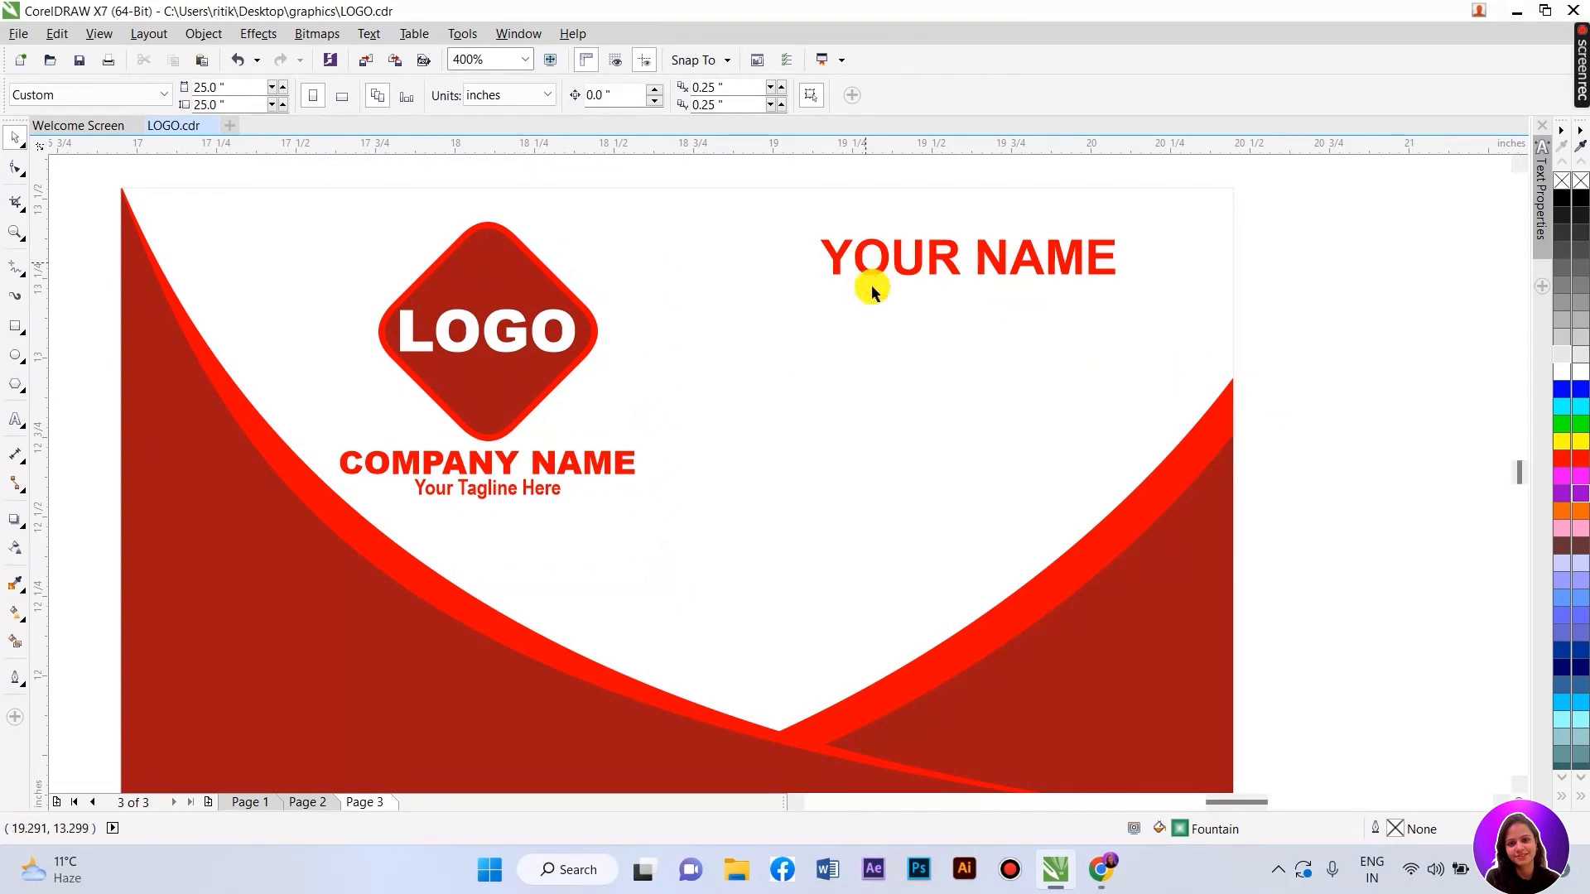
scroll(1032, 283, up, 2)
scroll(965, 336, down, 2)
drag(507, 509, 885, 346)
scroll(911, 290, up, 2)
scroll(660, 358, down, 1)
scroll(617, 352, up, 2)
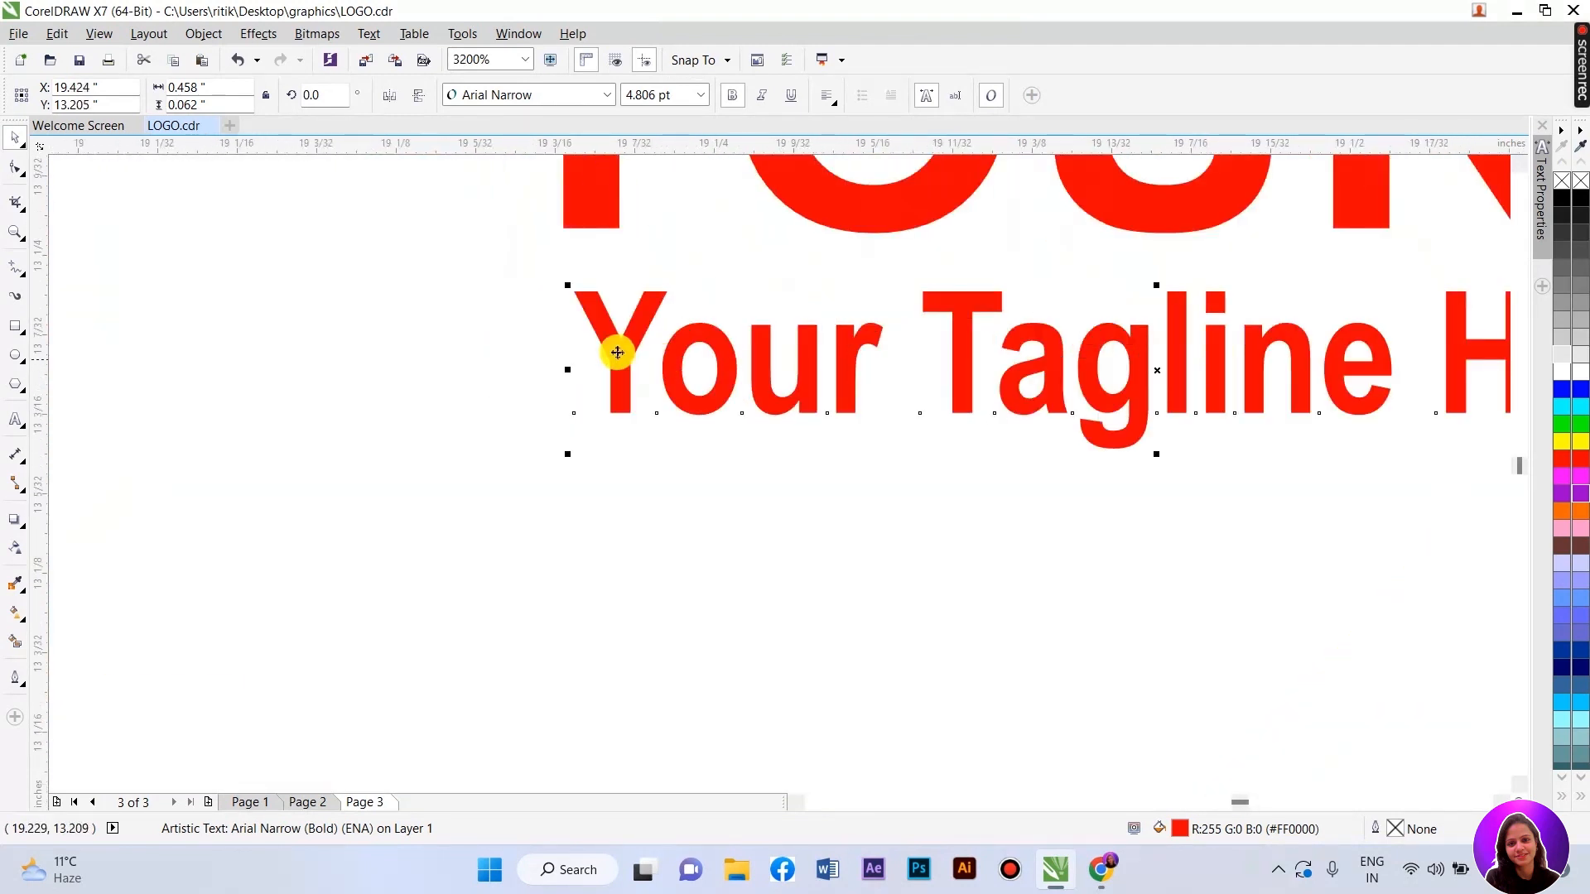
mouse_move(606, 348)
mouse_down()
mouse_move(588, 345)
mouse_move(614, 354)
mouse_move(592, 358)
mouse_up()
- Replace 'Your Tagline Here' with the word POSITION
double_click(593, 358)
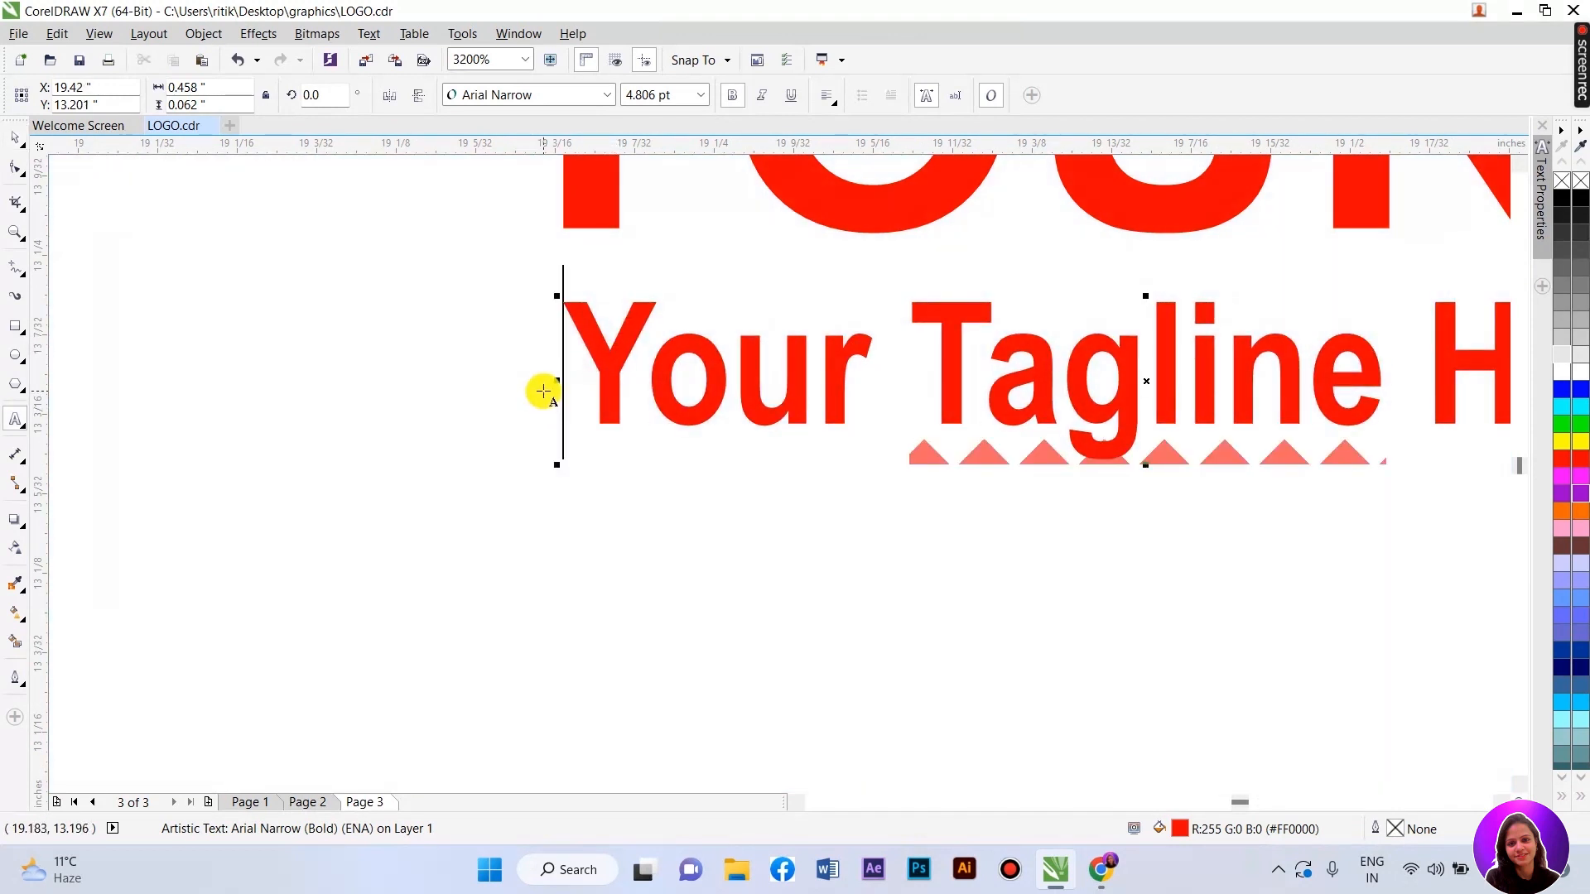
scroll(493, 345, down, 1)
drag(539, 326, 1128, 417)
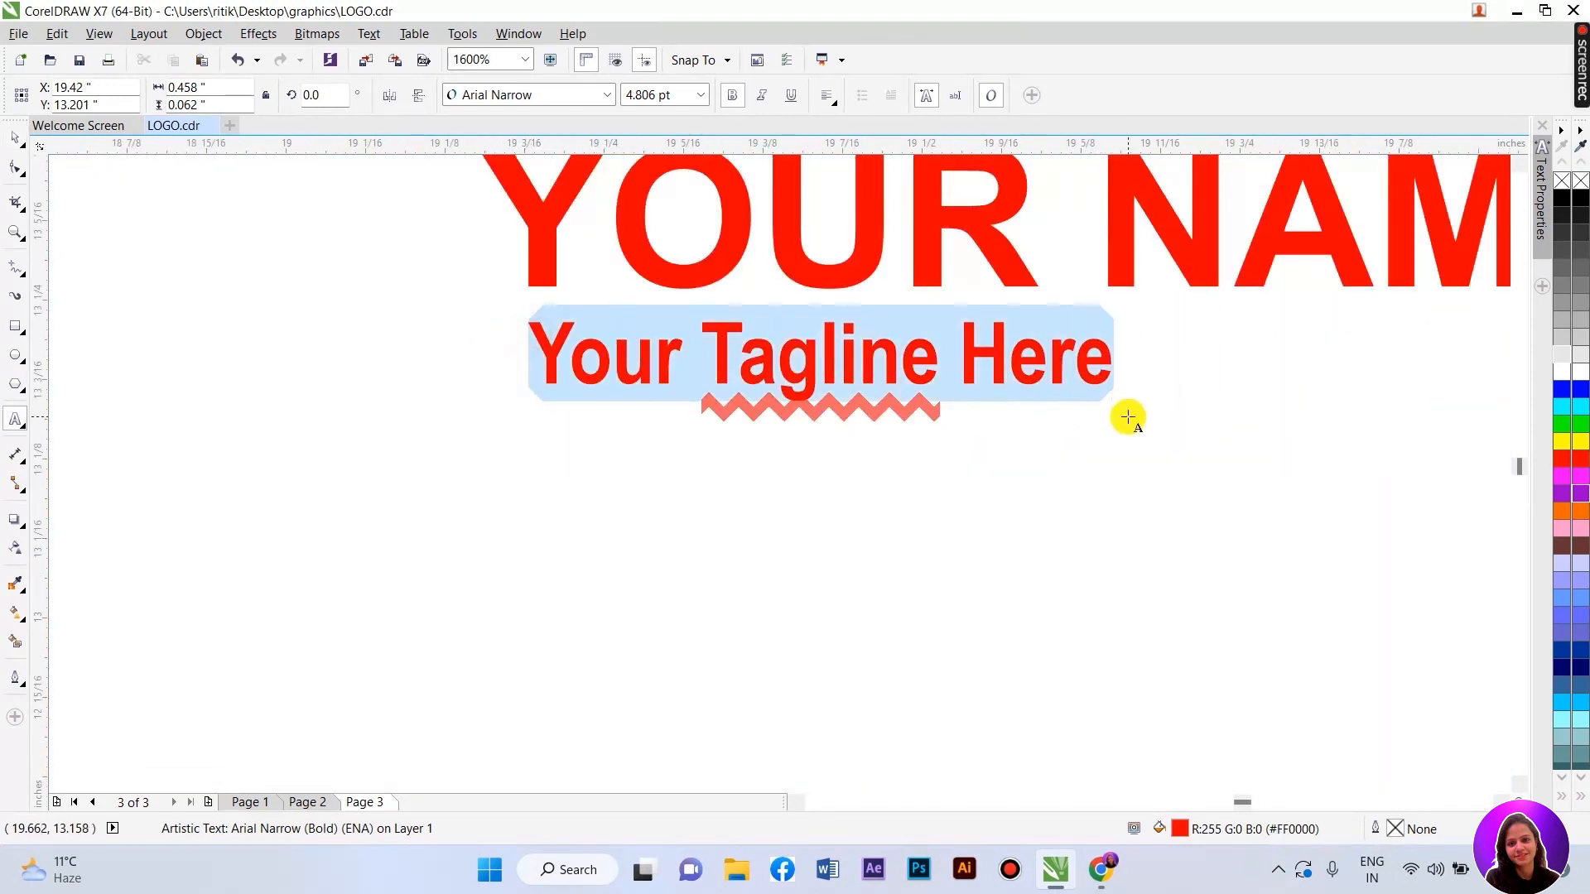
text(POSITIN)
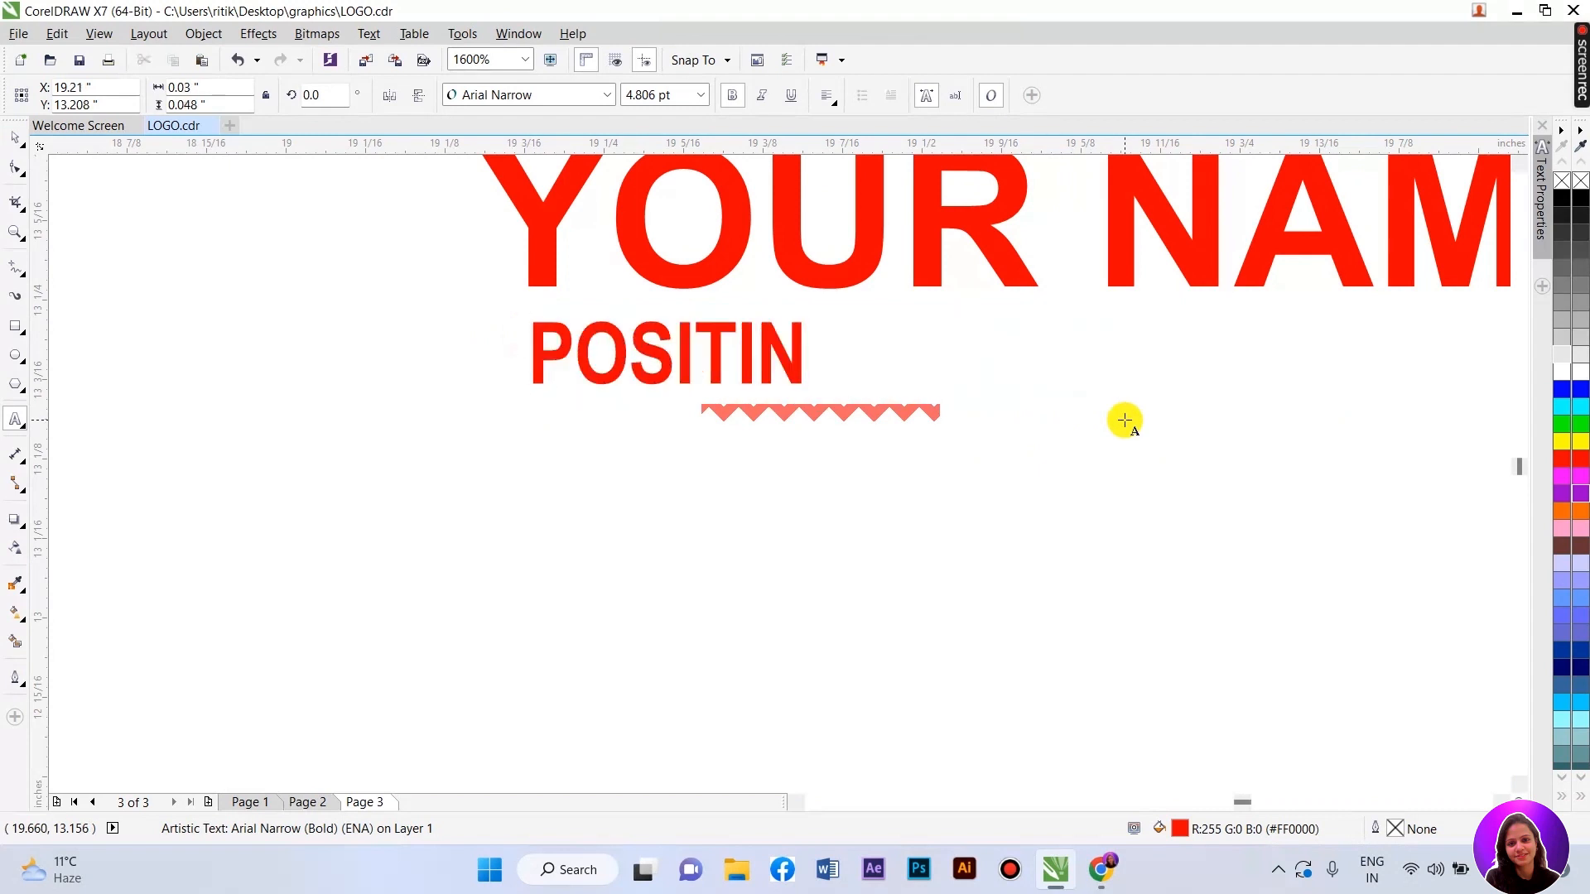
key(BackSpace)
text(ON)
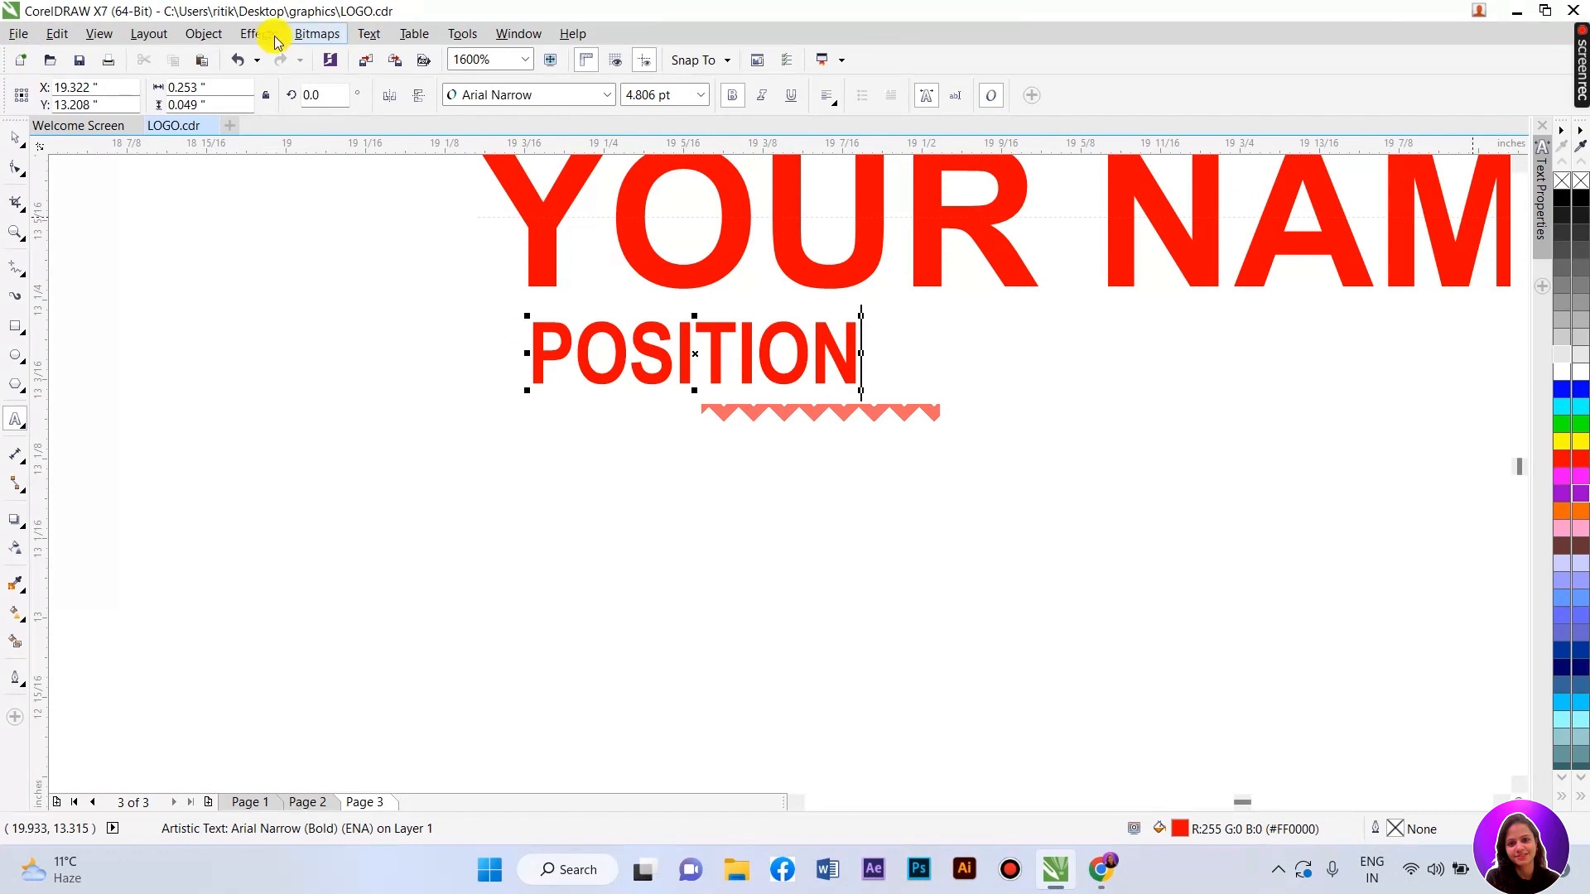
click(15, 138)
scroll(583, 462, down, 1)
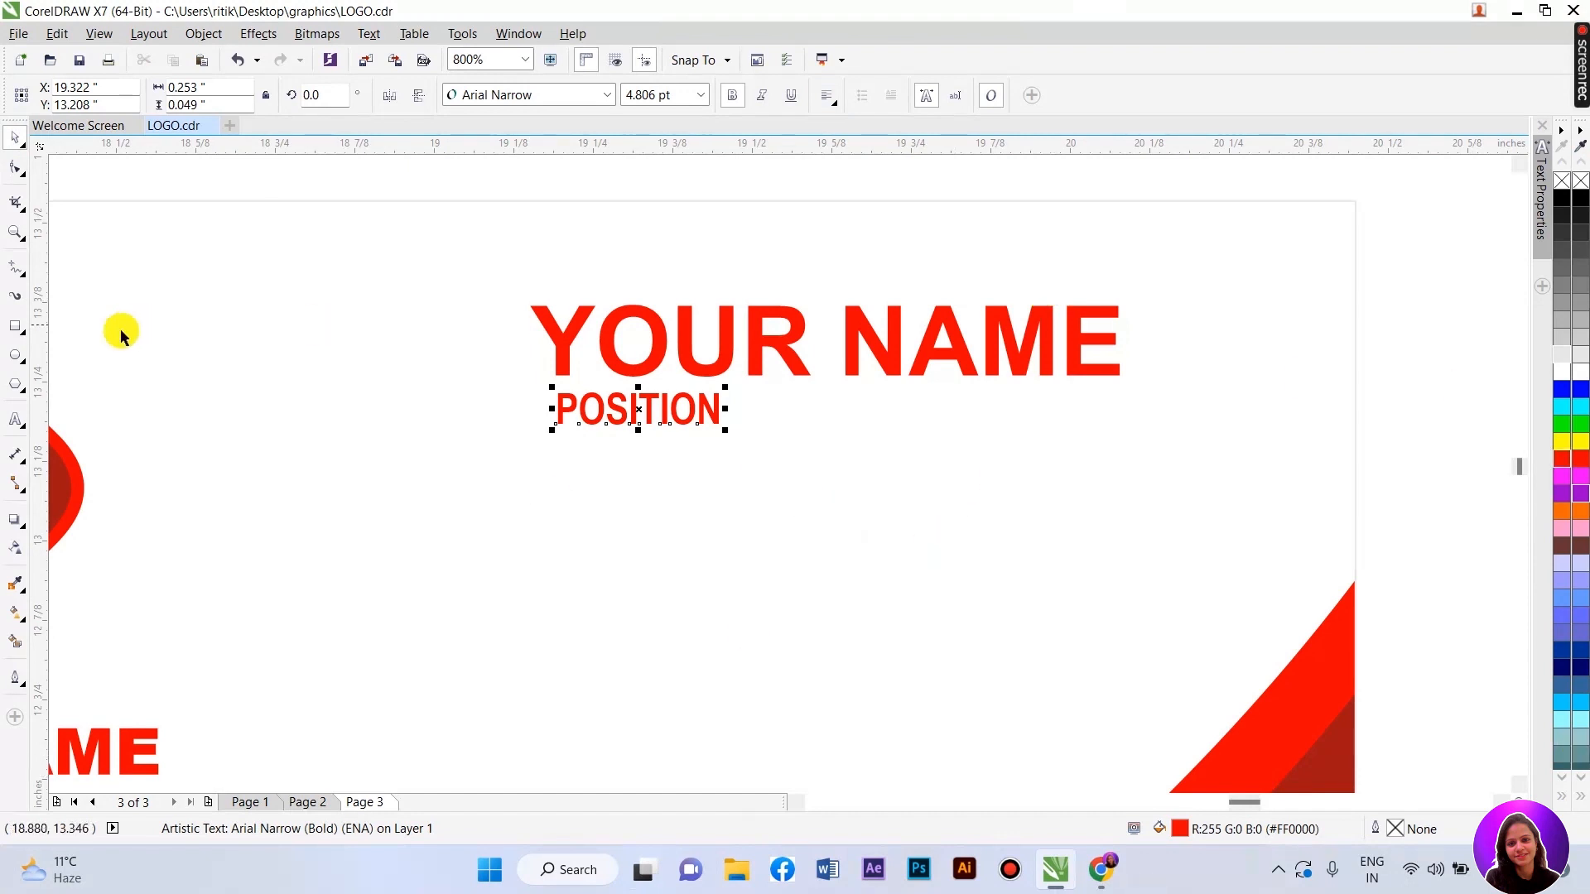
- Add a 6 pt text line '+914654646' below POSITION
click(1380, 342)
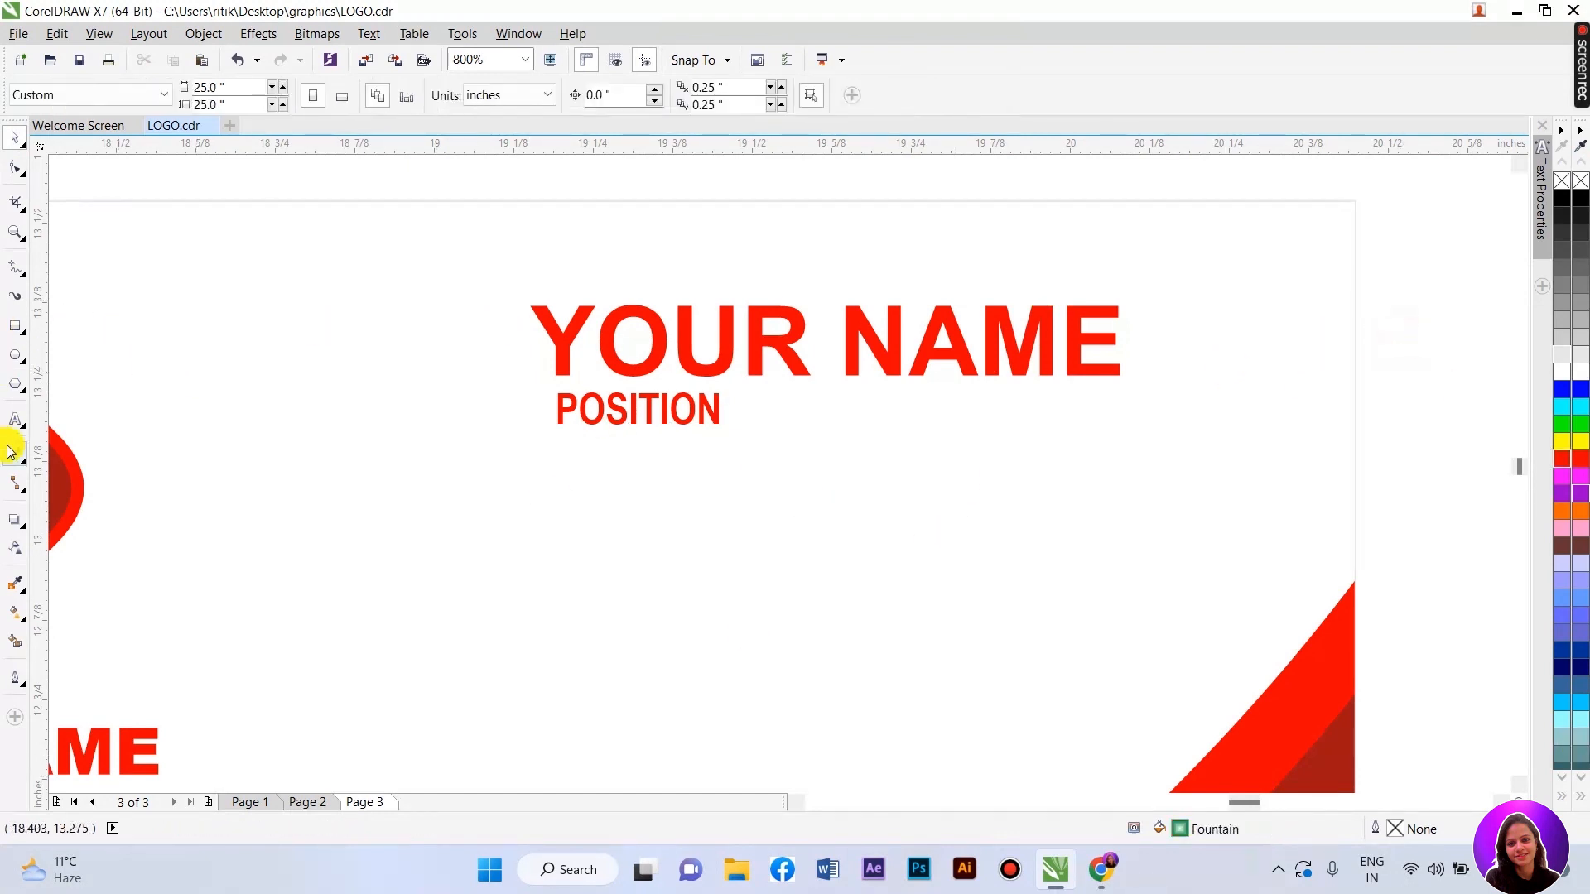
click(17, 427)
click(719, 505)
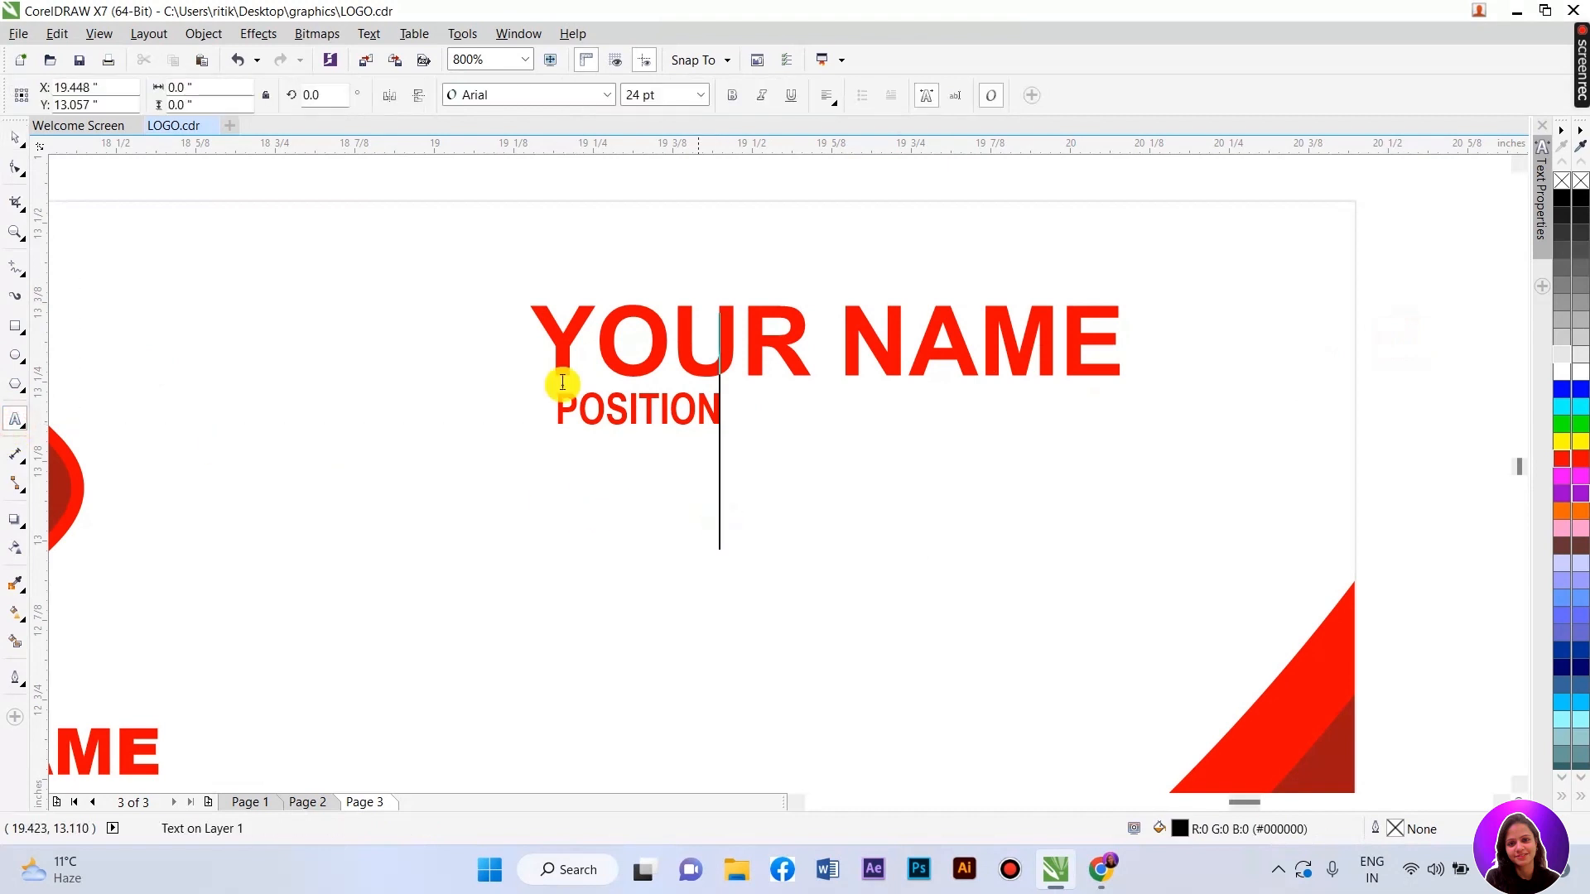
click(708, 95)
click(659, 126)
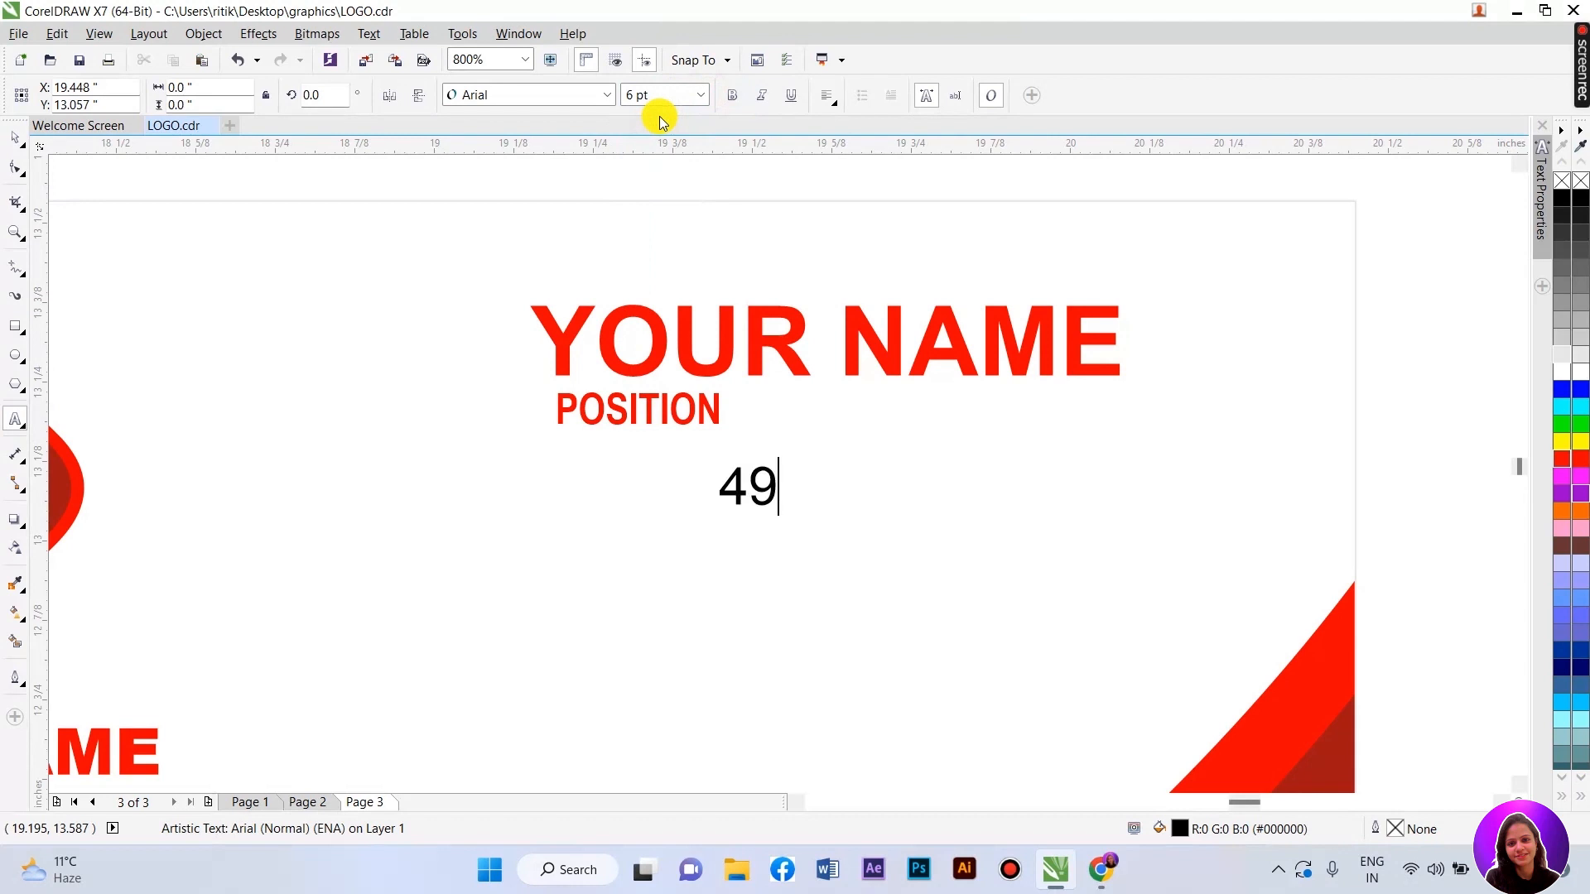
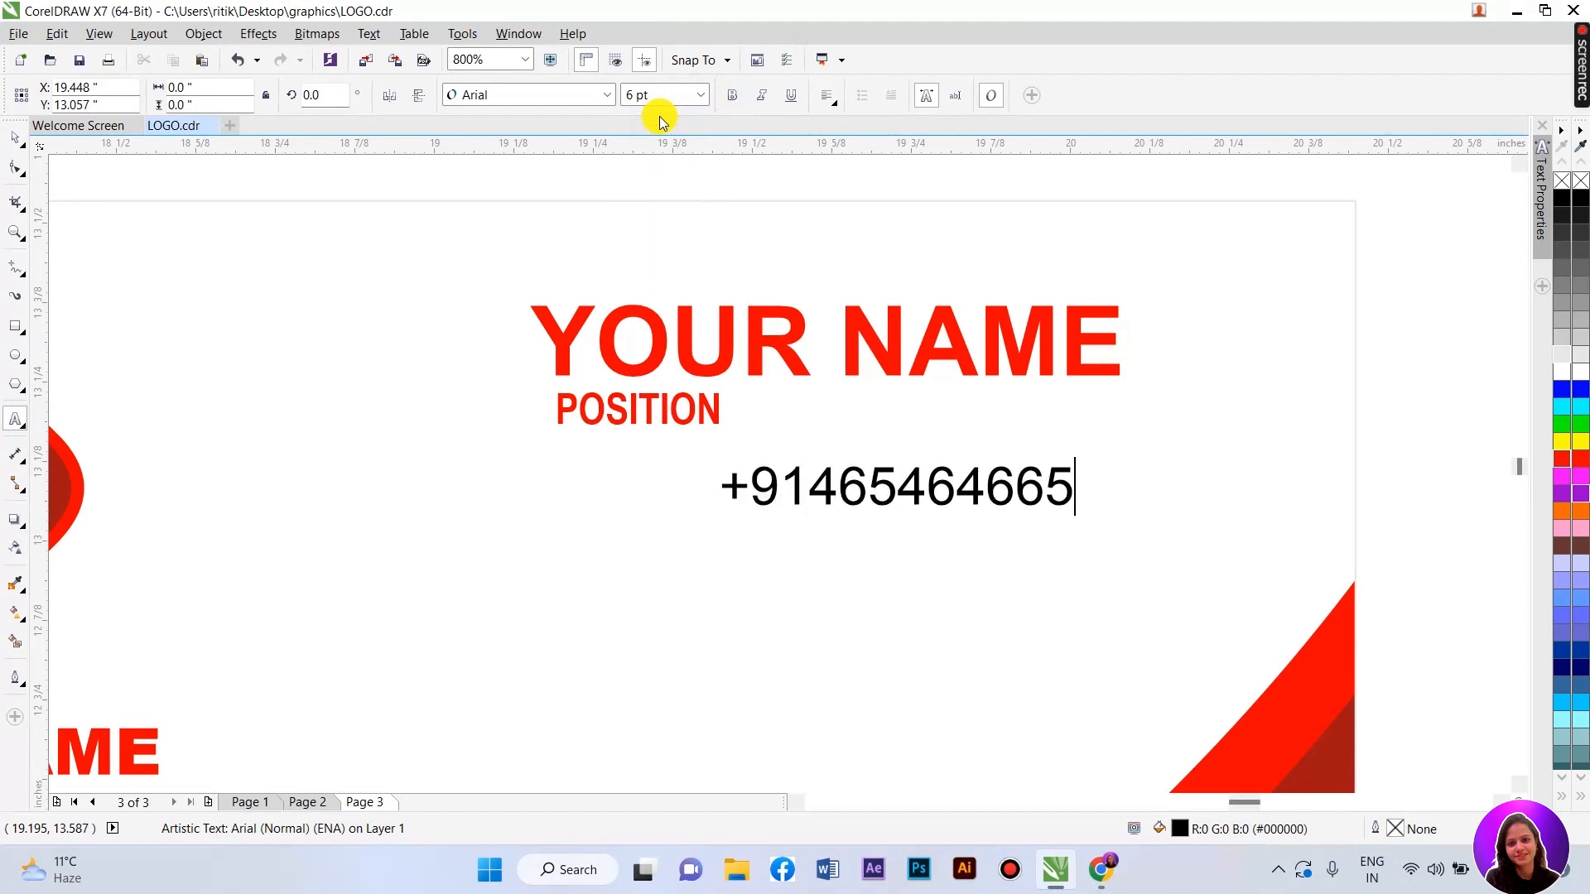
- Stack two identical copies of the phone number line beneath it
click(10, 139)
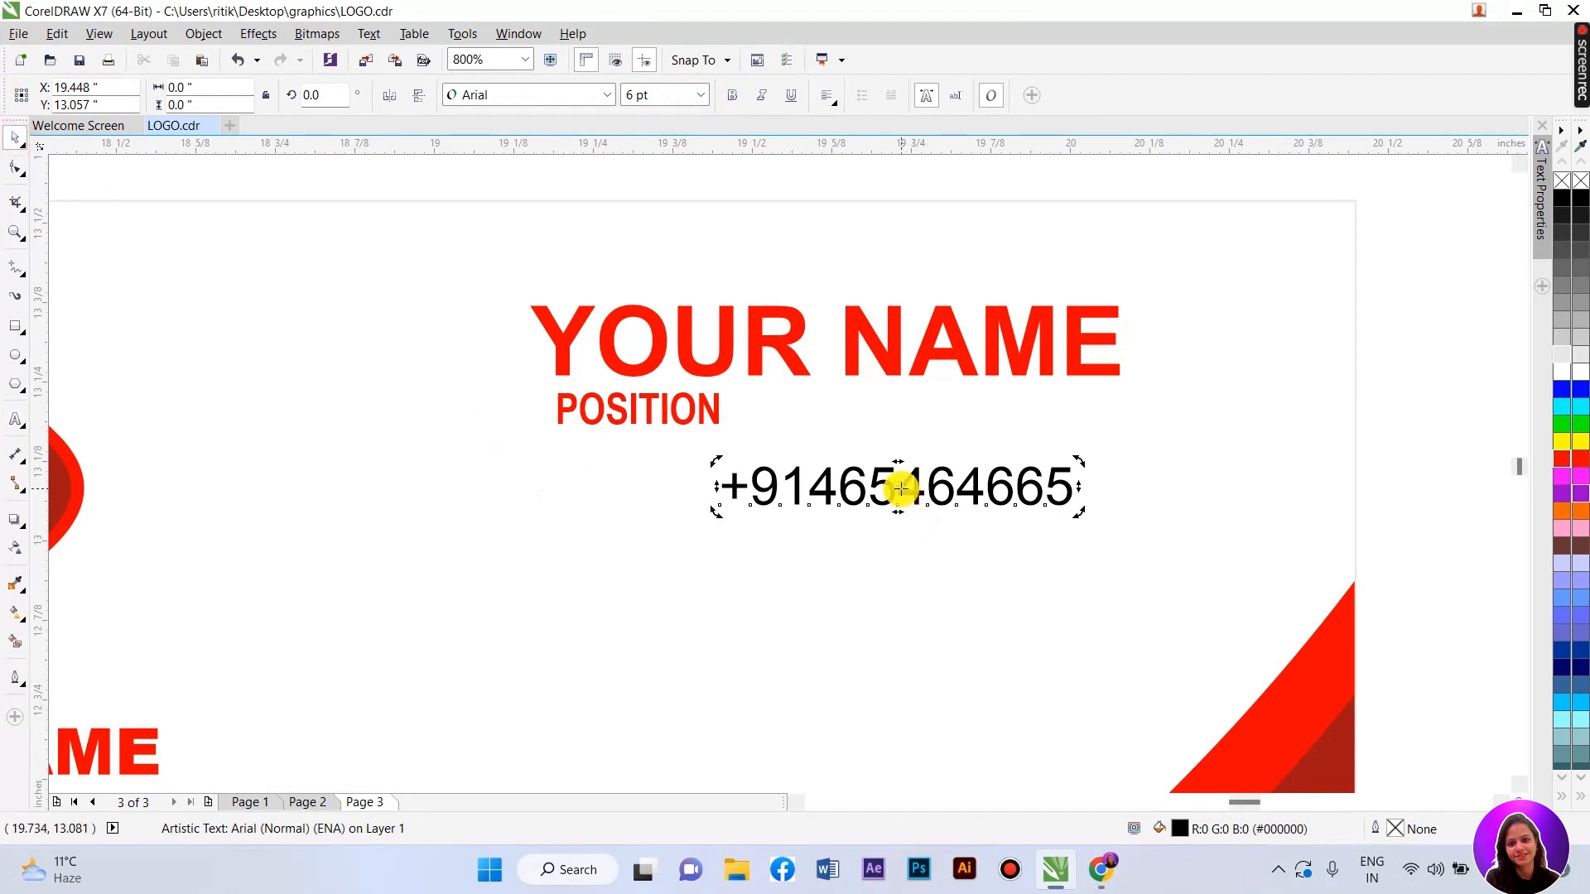
drag(908, 493, 909, 556)
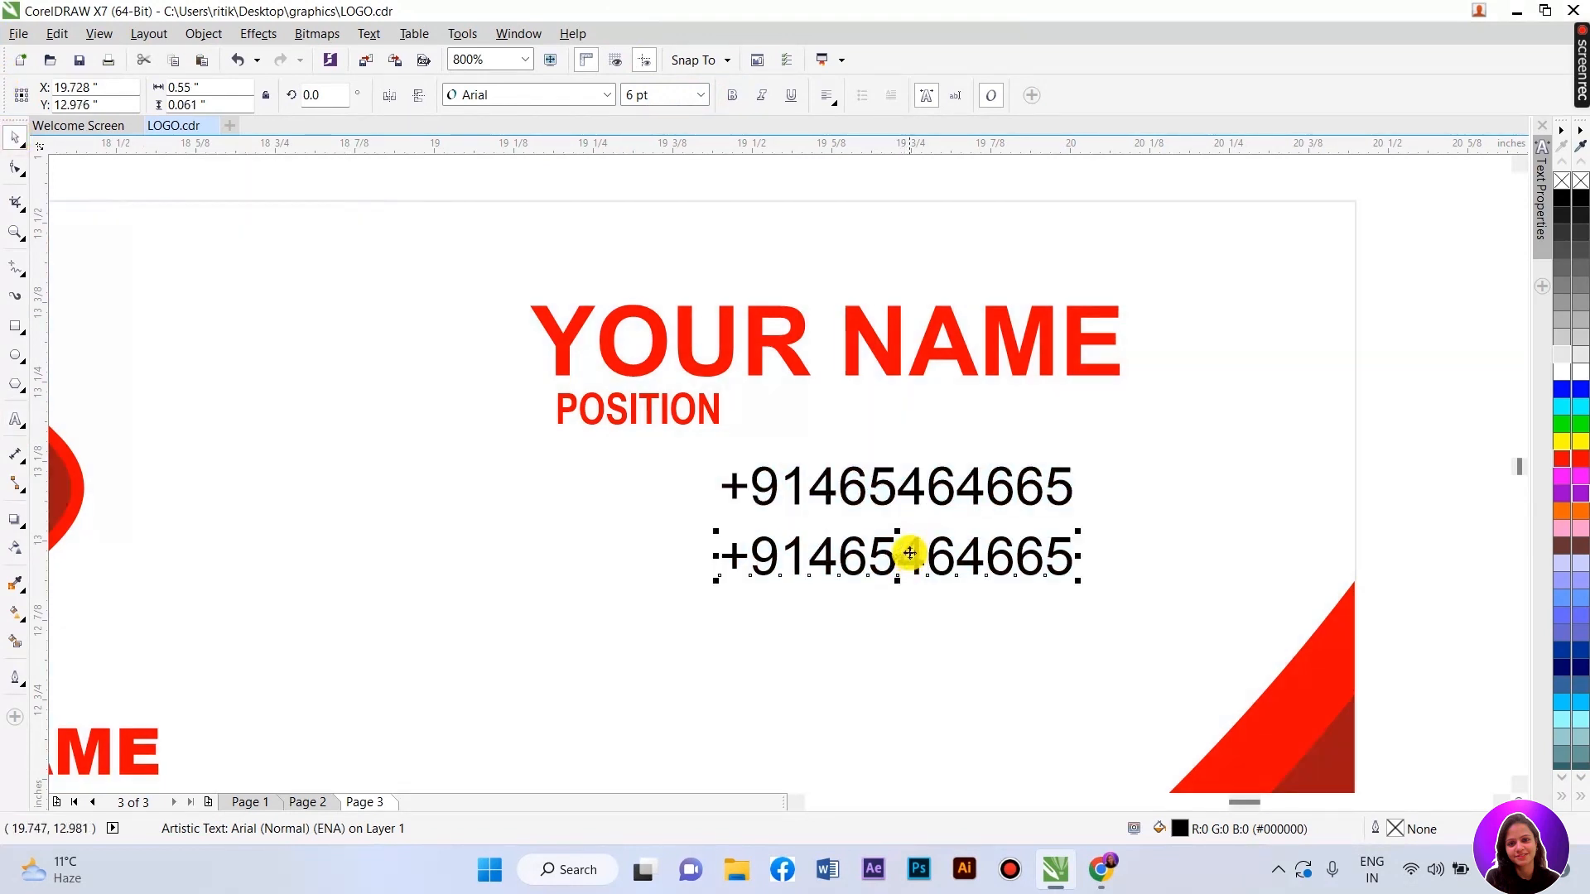
key(ctrl+r)
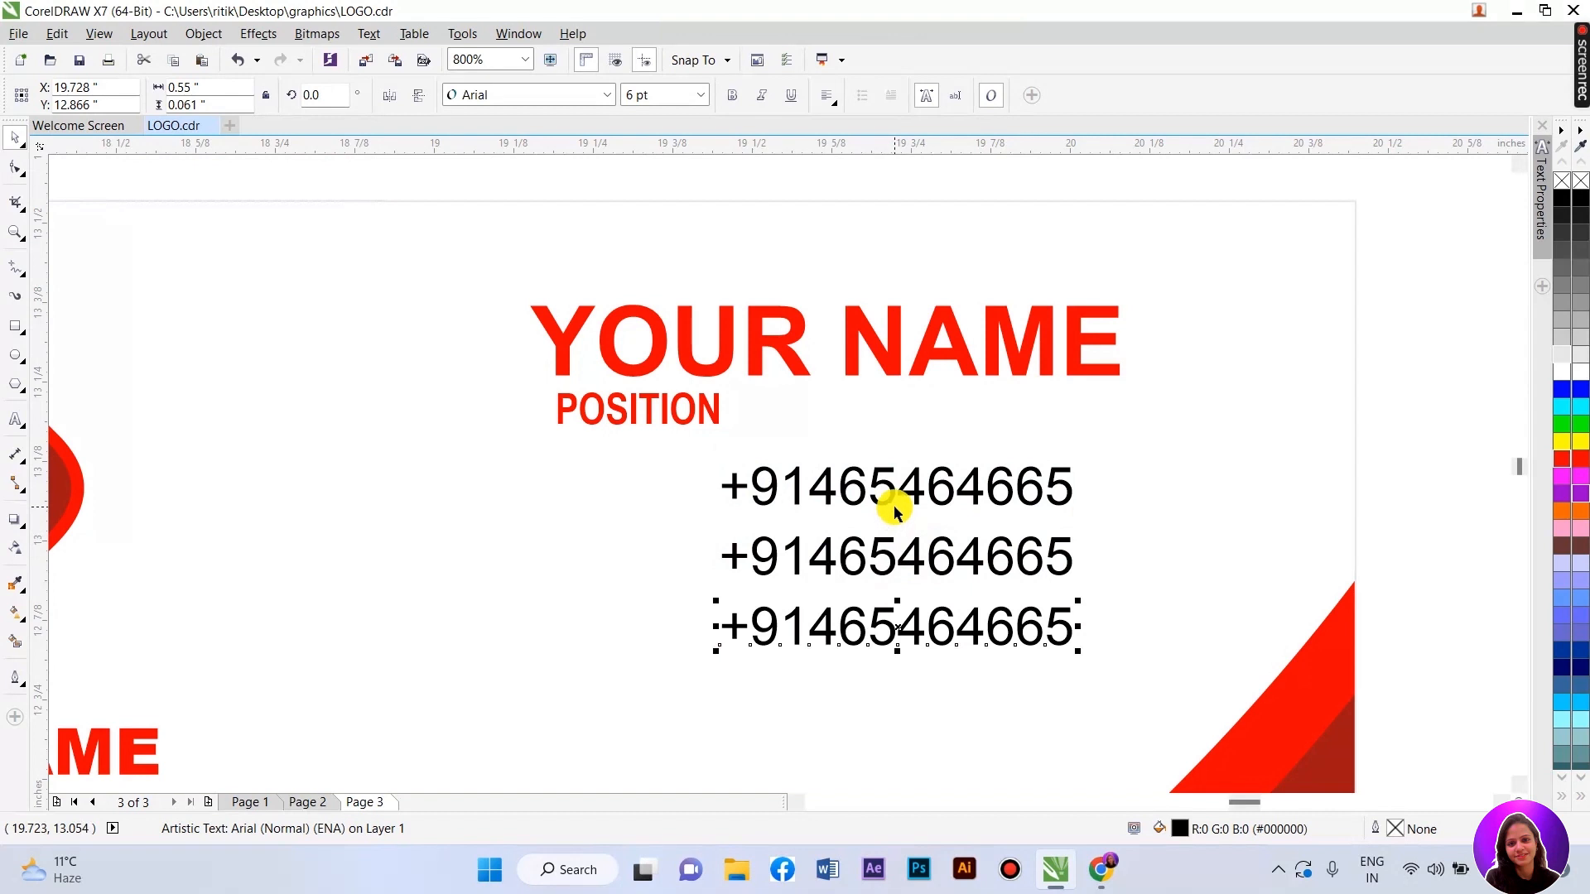
- Replace the middle phone number with '999 ADRESSDLINE, YOUR CITY, uour state' and select the line
key(F8)
drag(728, 553, 1141, 554)
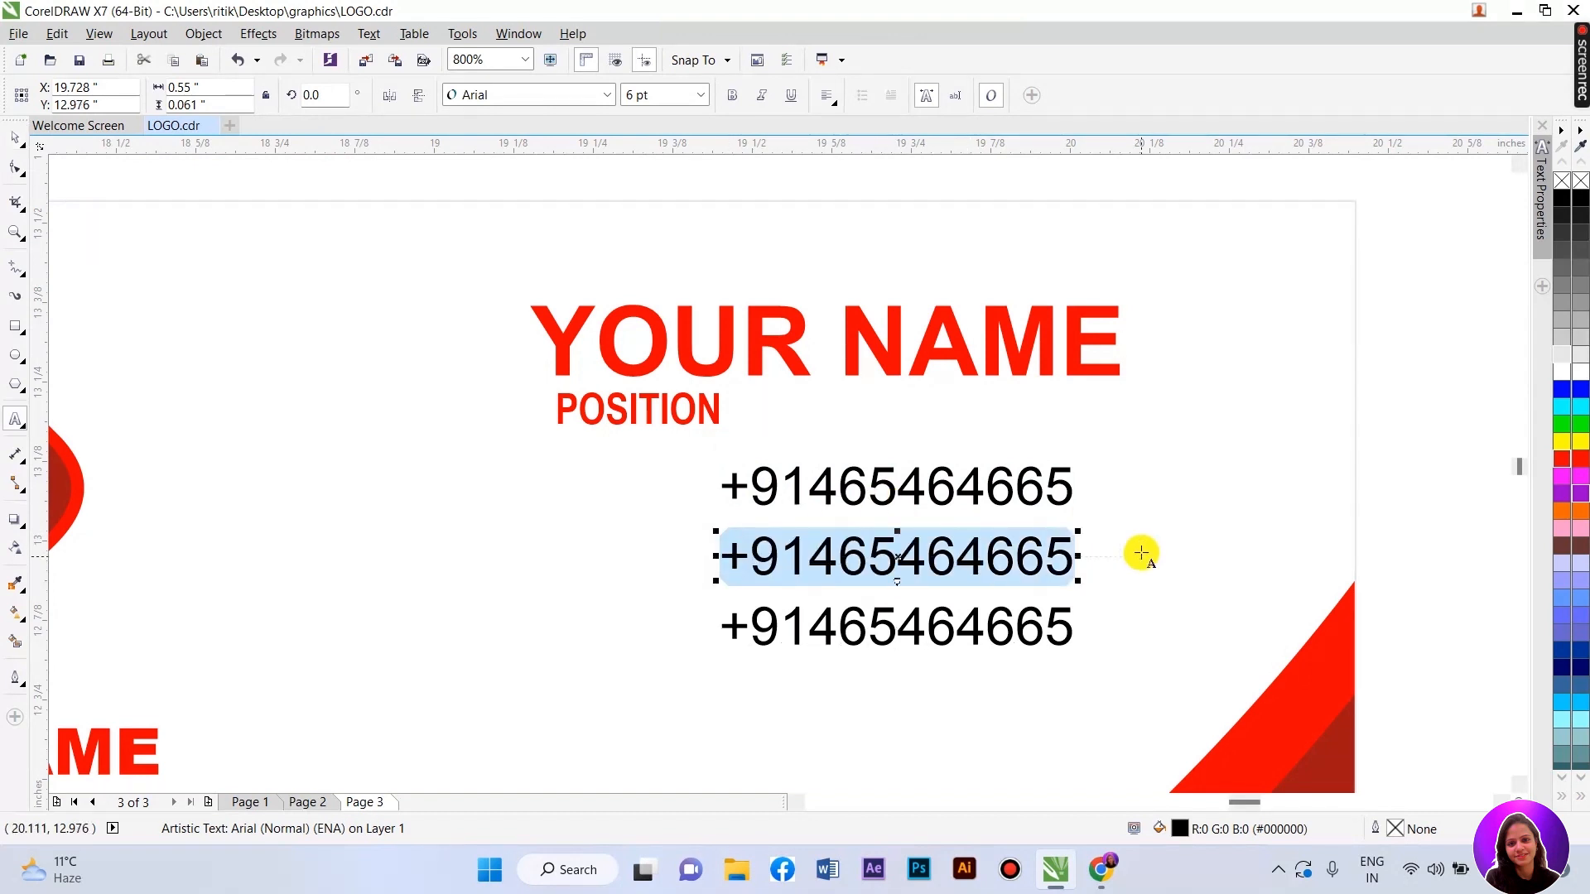
text(999)
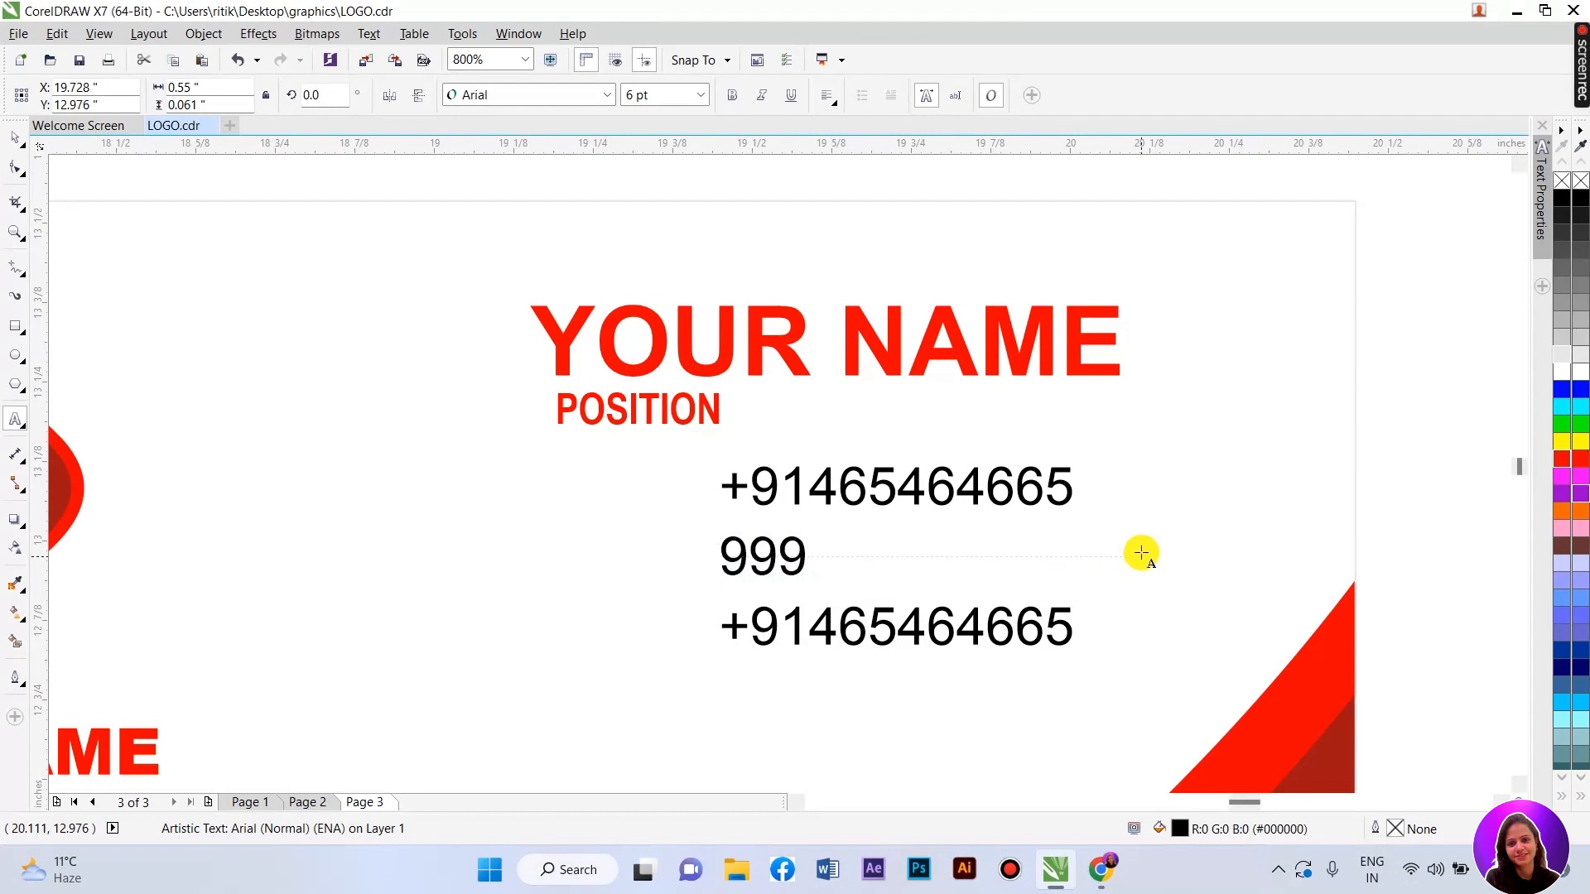
text( ADR)
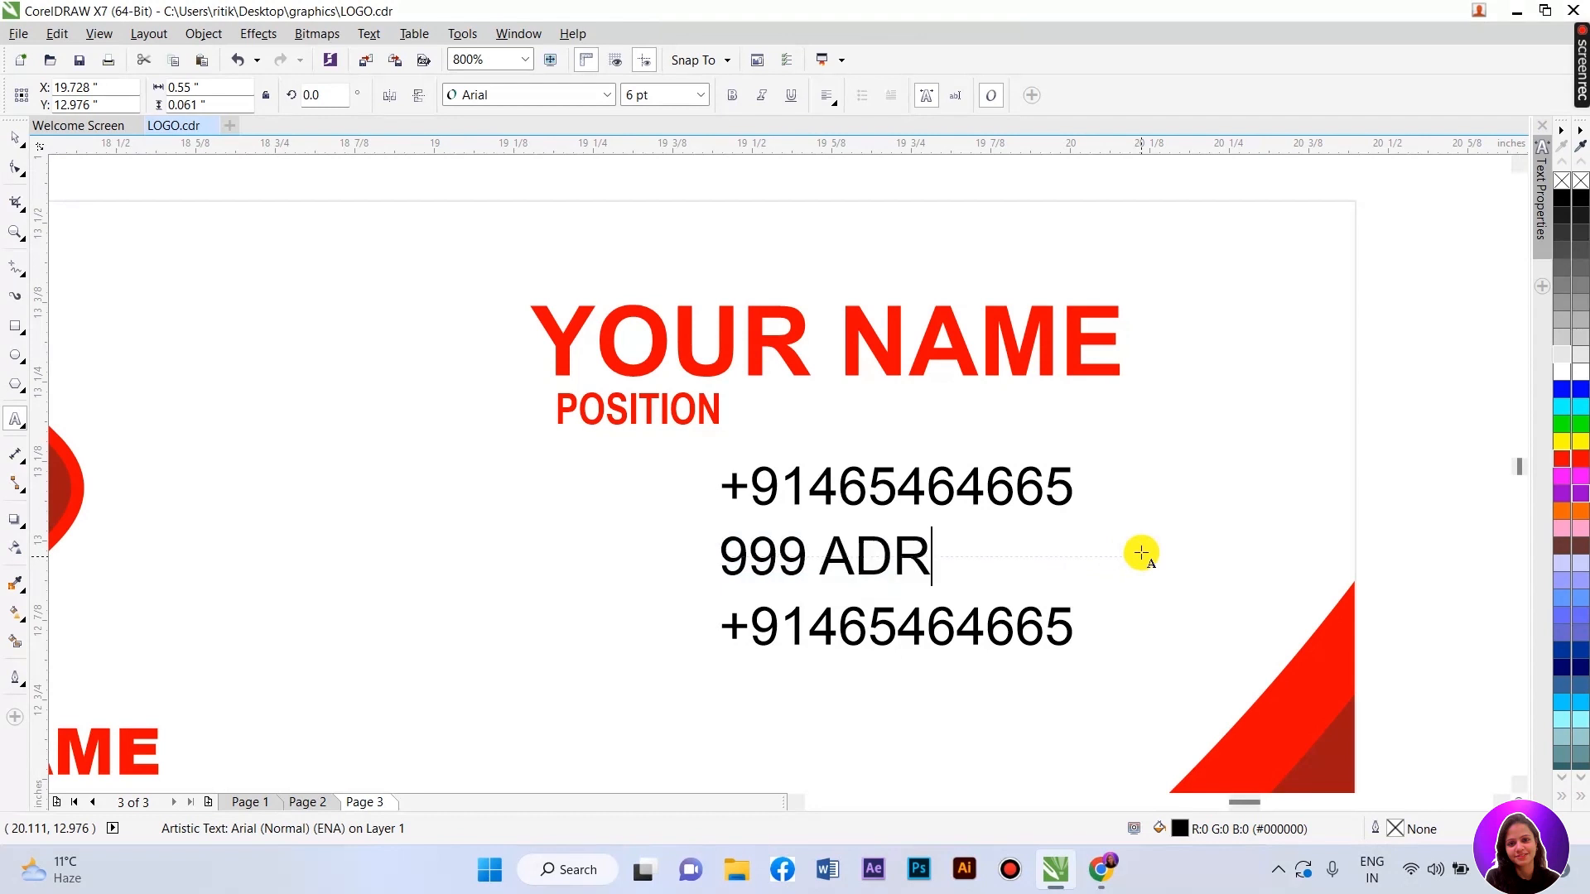
text(ESS)
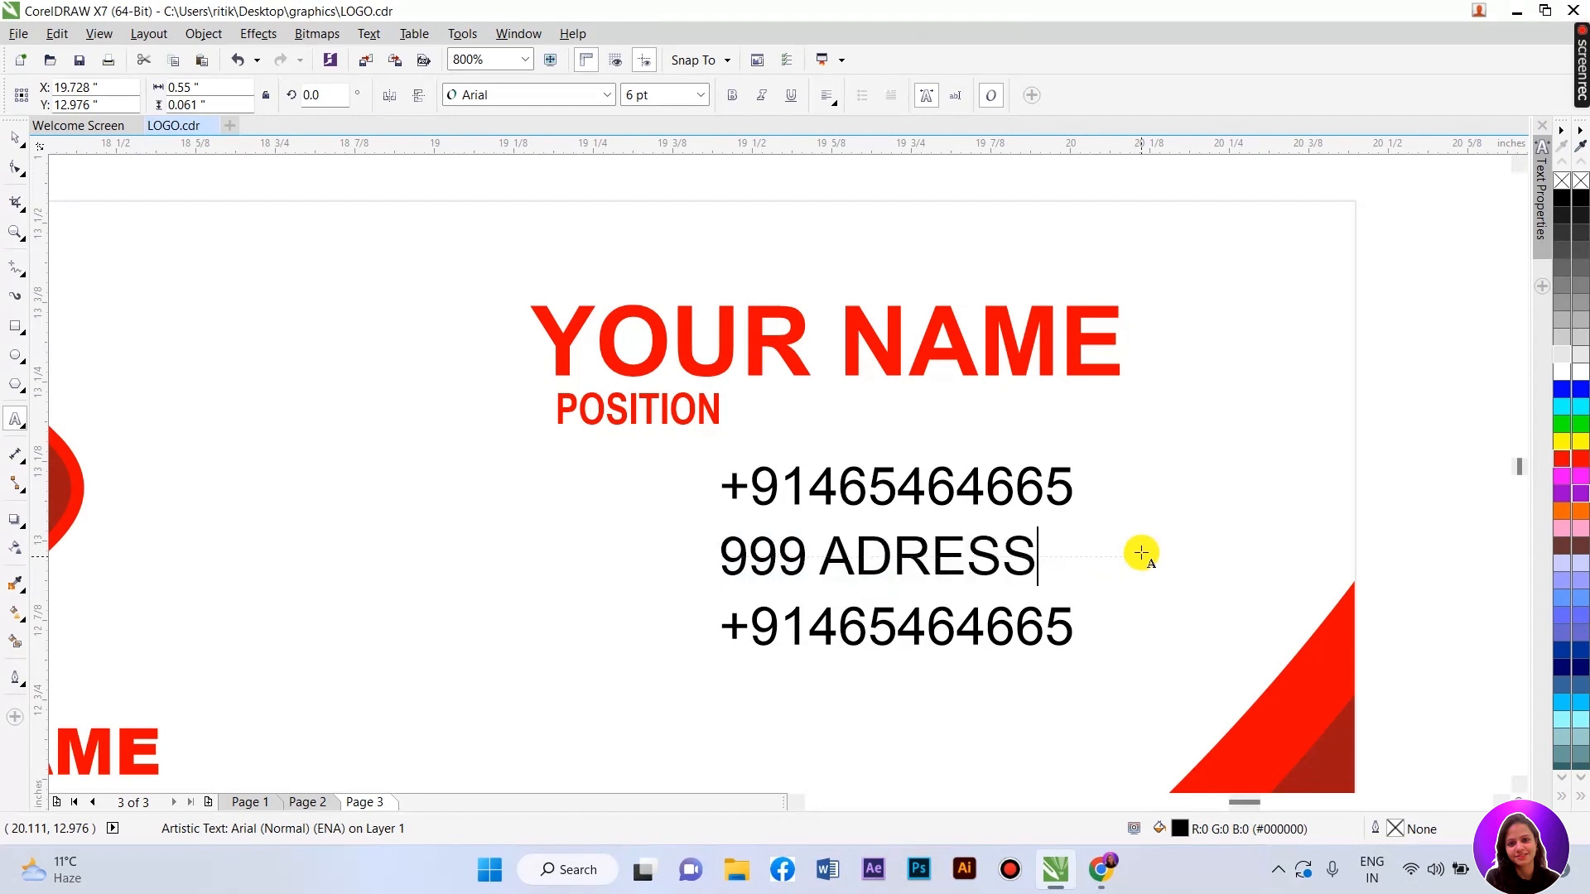
text(D)
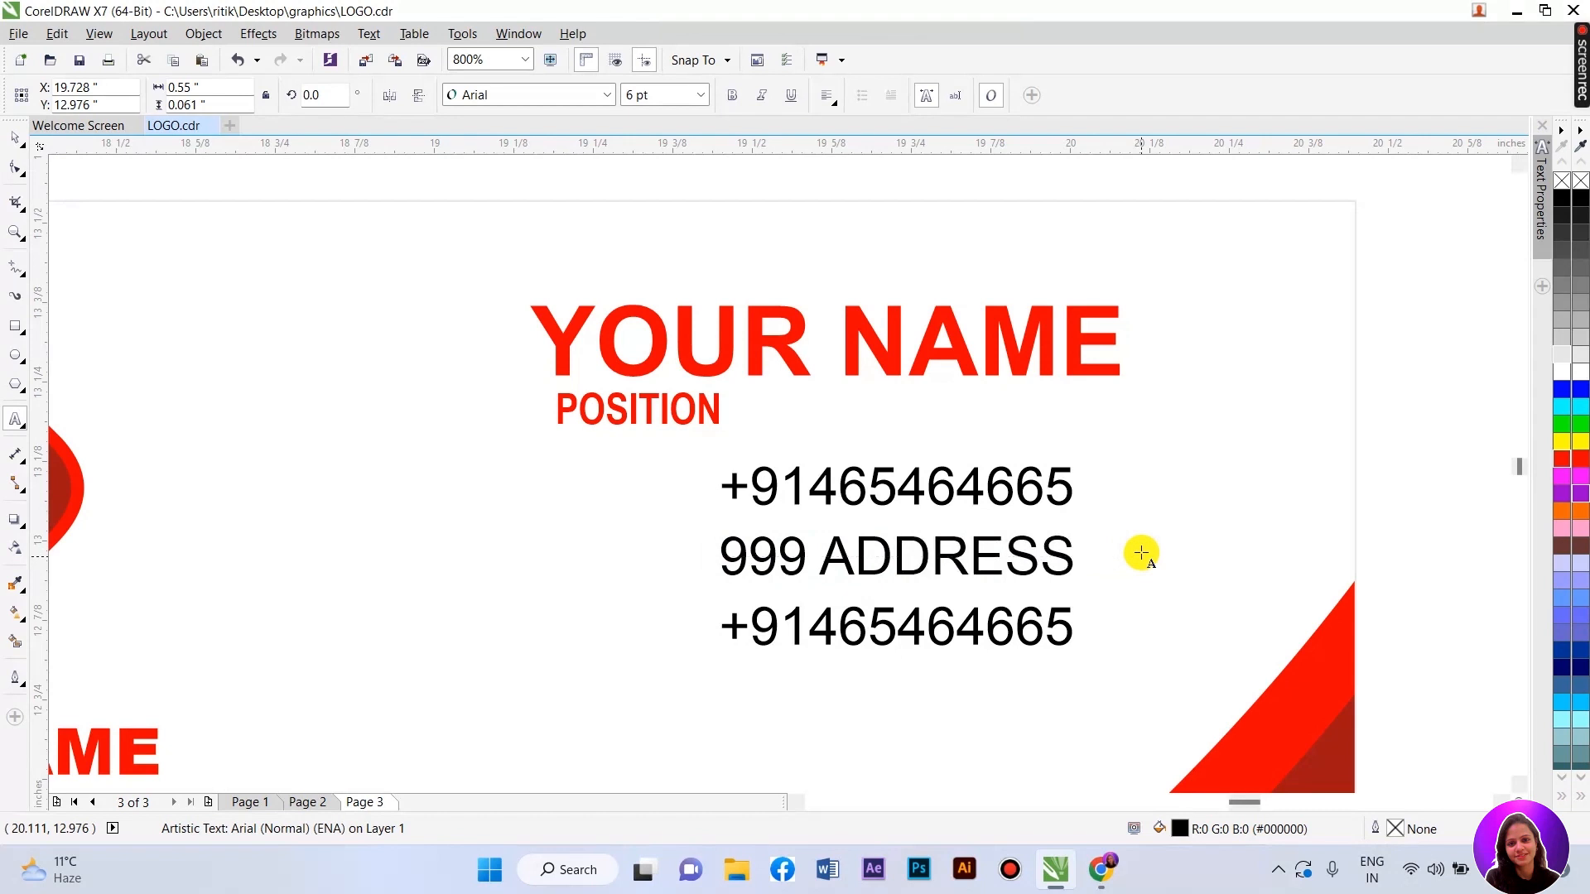
text(LINE, YOUR C)
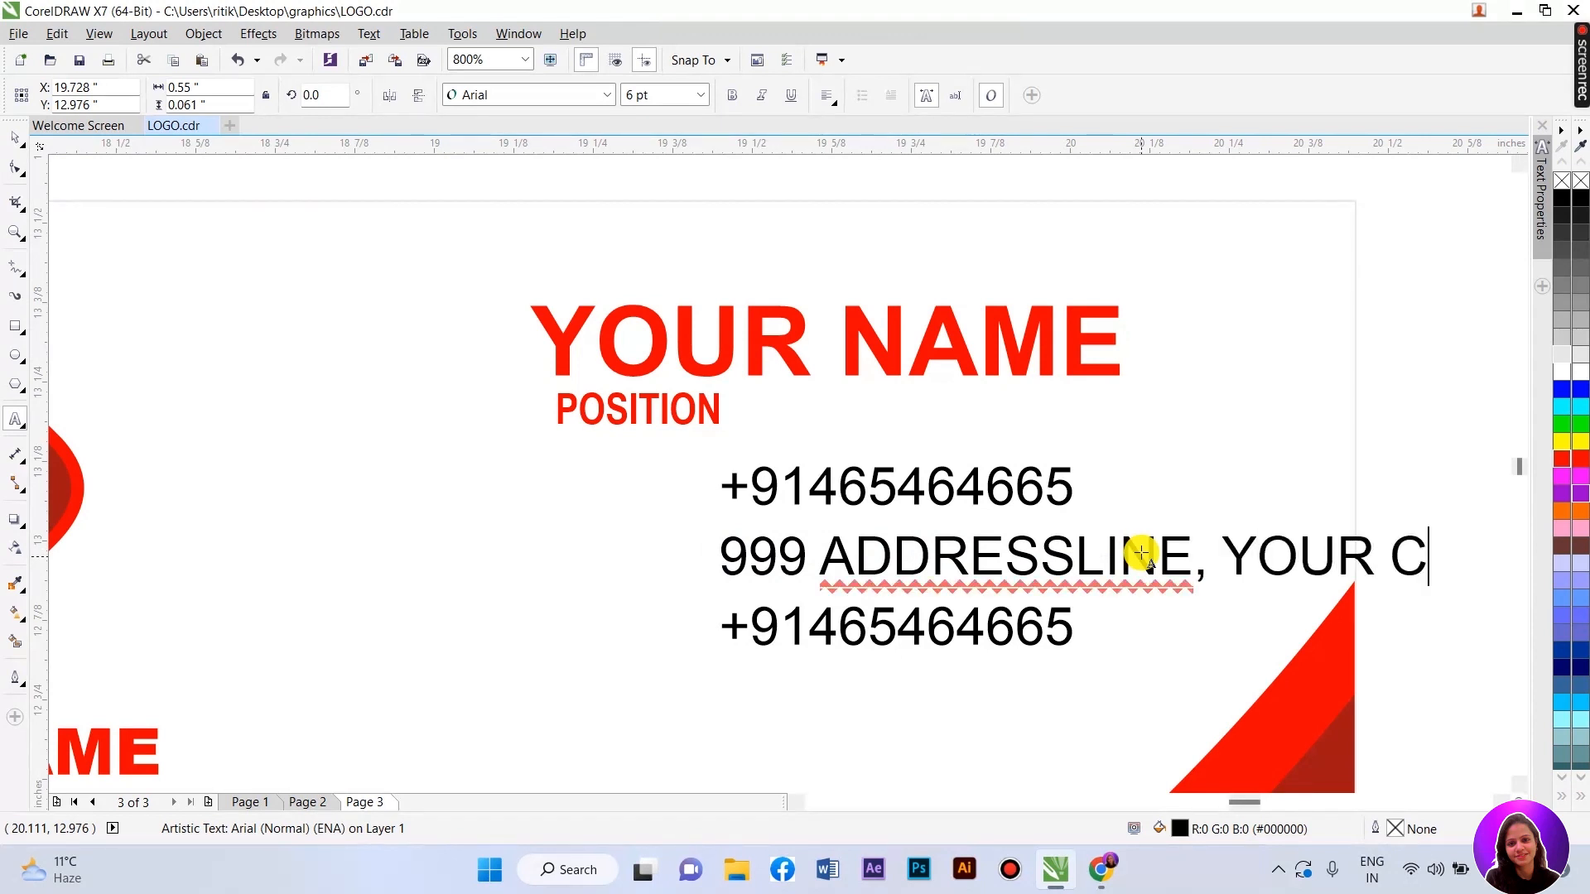
text(ITY,)
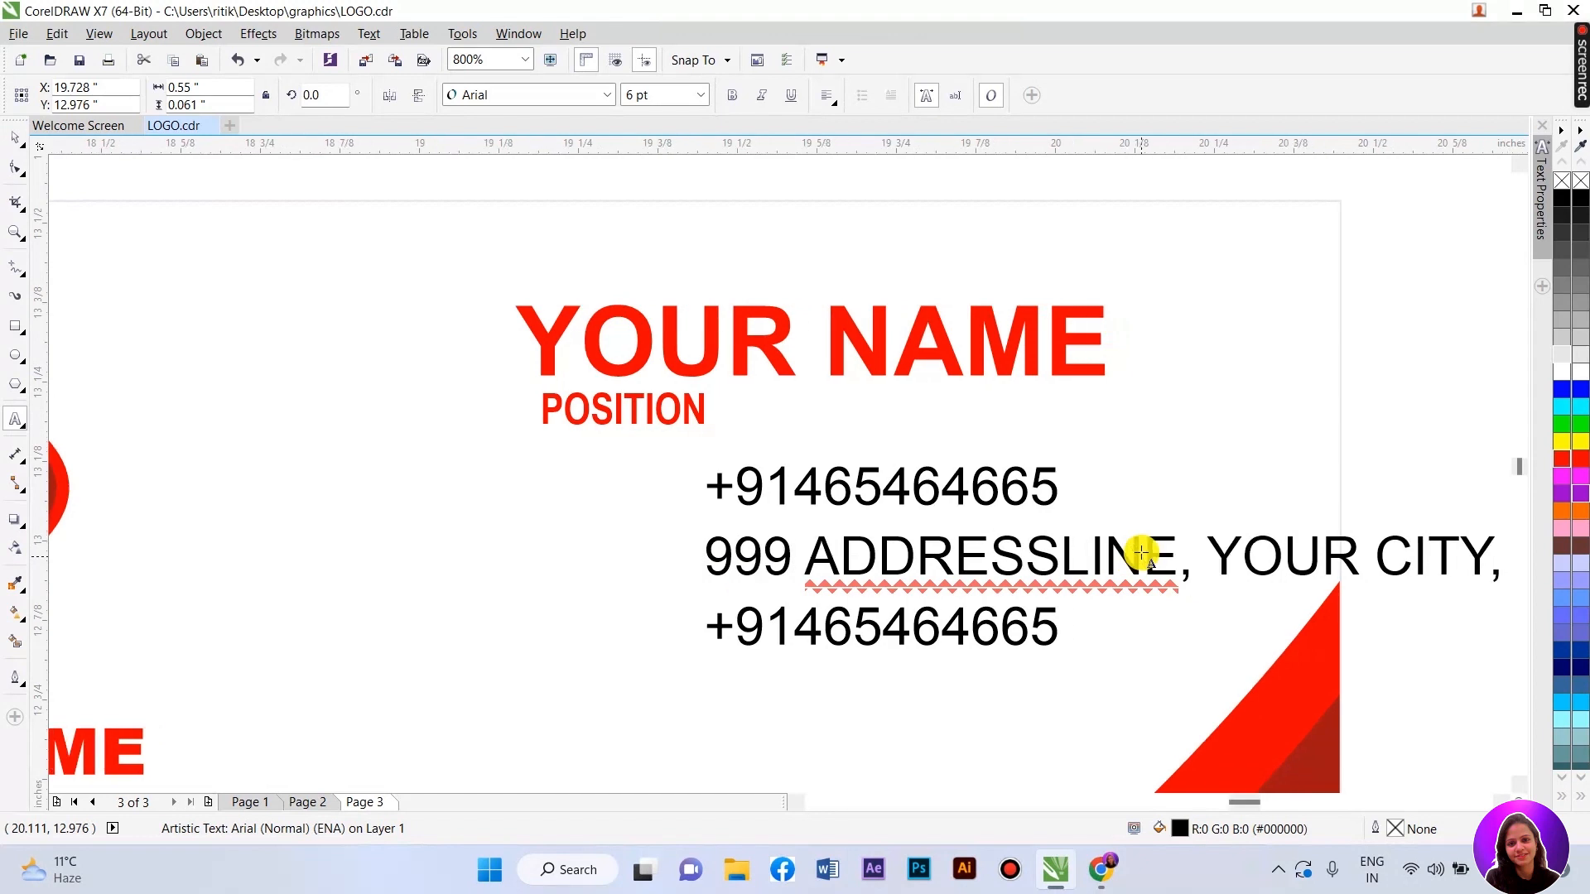
key(Caps_Lock)
text(u)
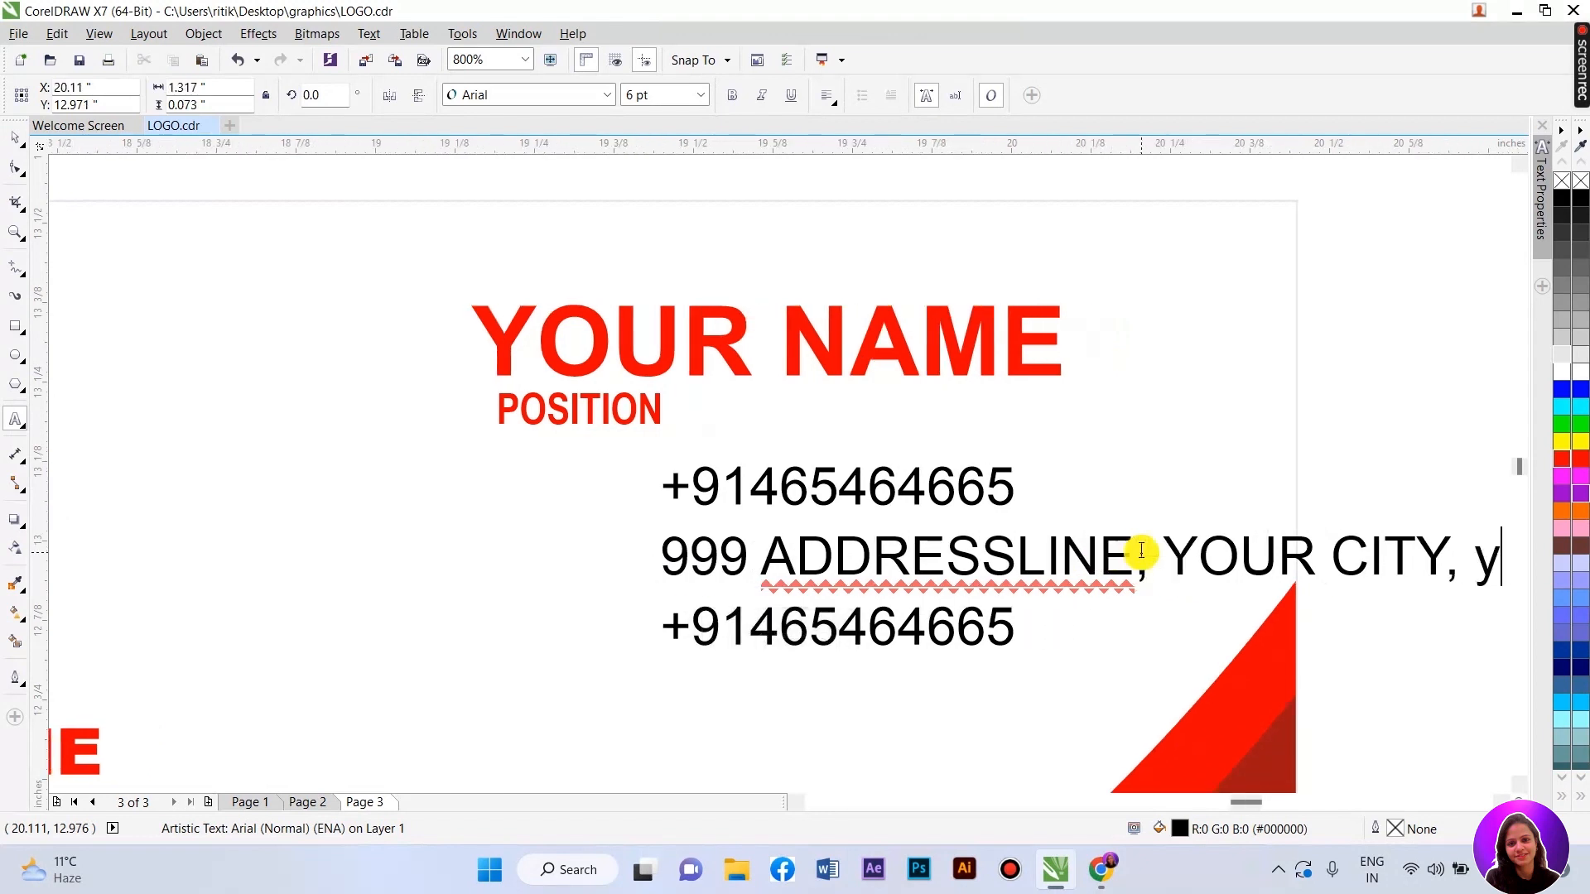
text(our state)
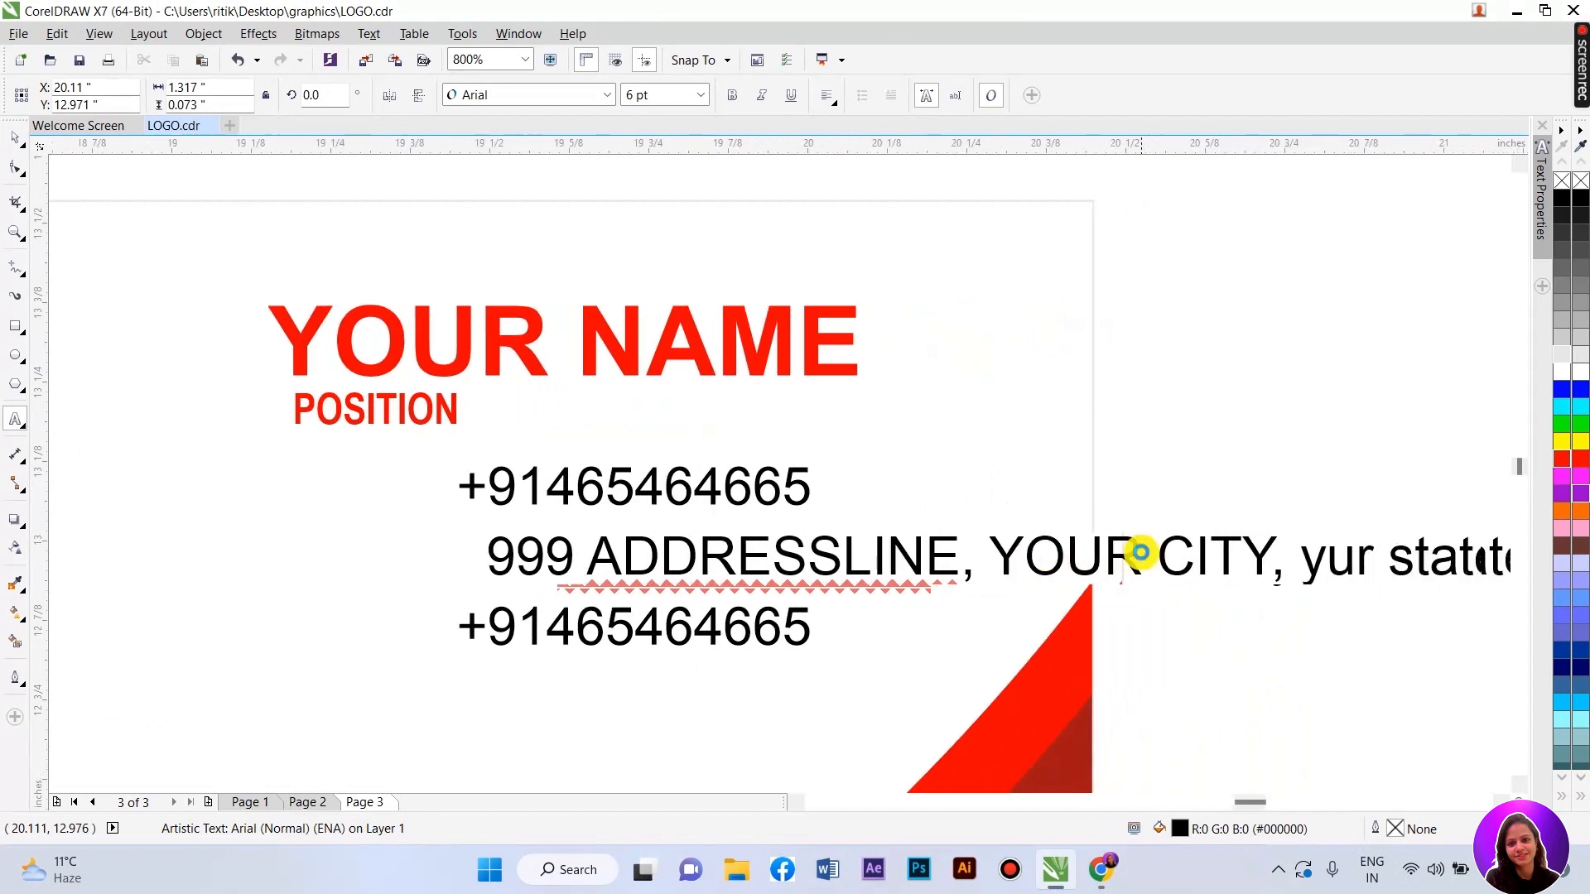
drag(469, 546, 1507, 561)
click(607, 99)
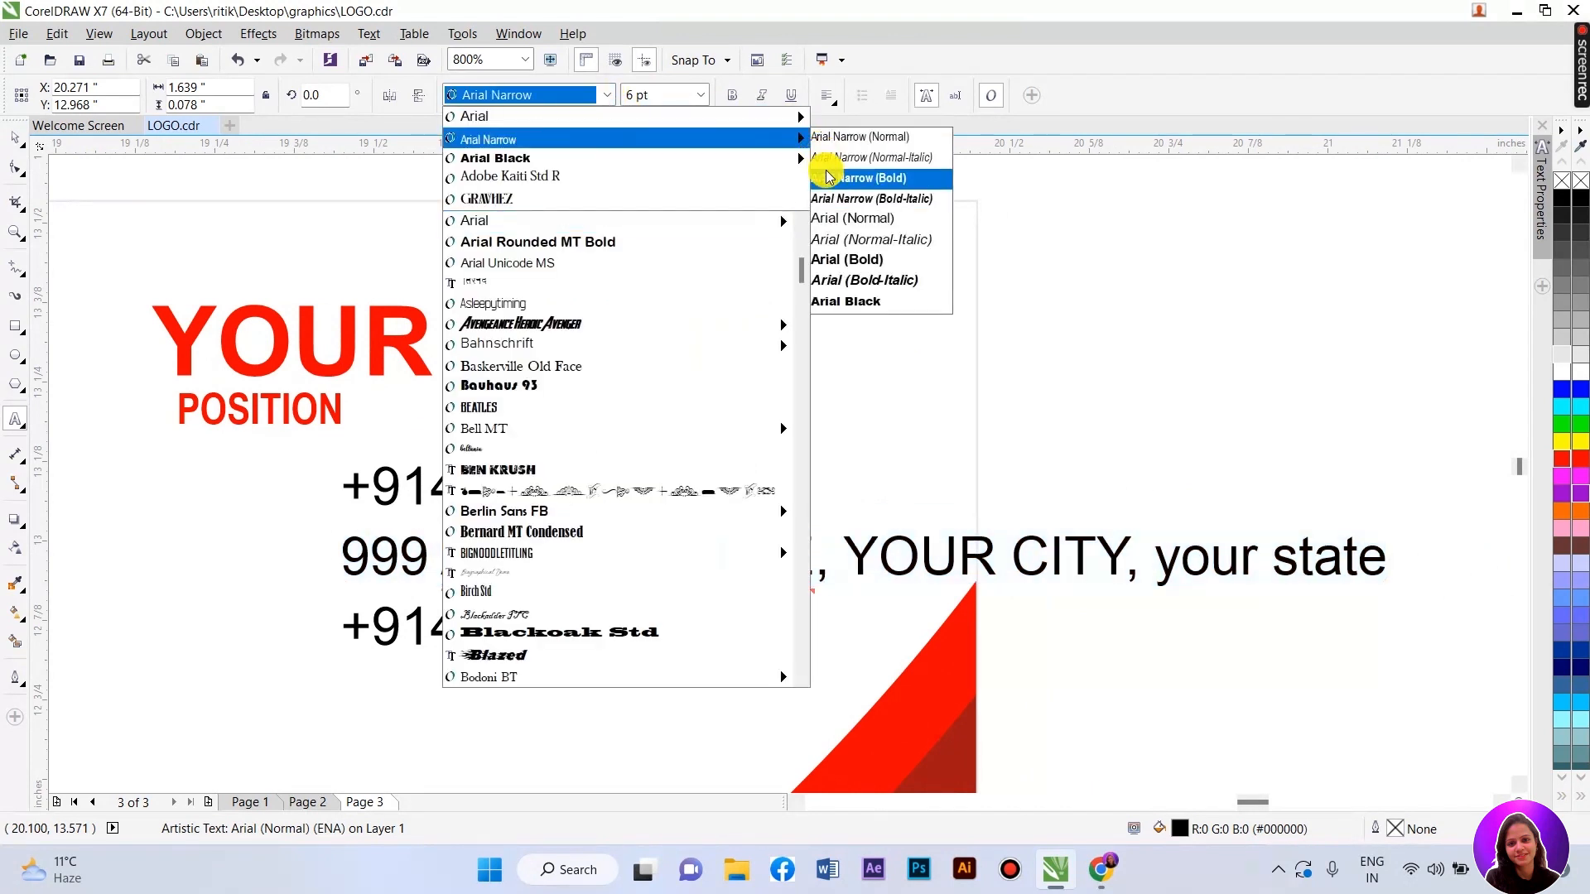
- Make the address line Arial Normal in Title Case and shrink it to about 3.9 pt
click(841, 222)
click(369, 33)
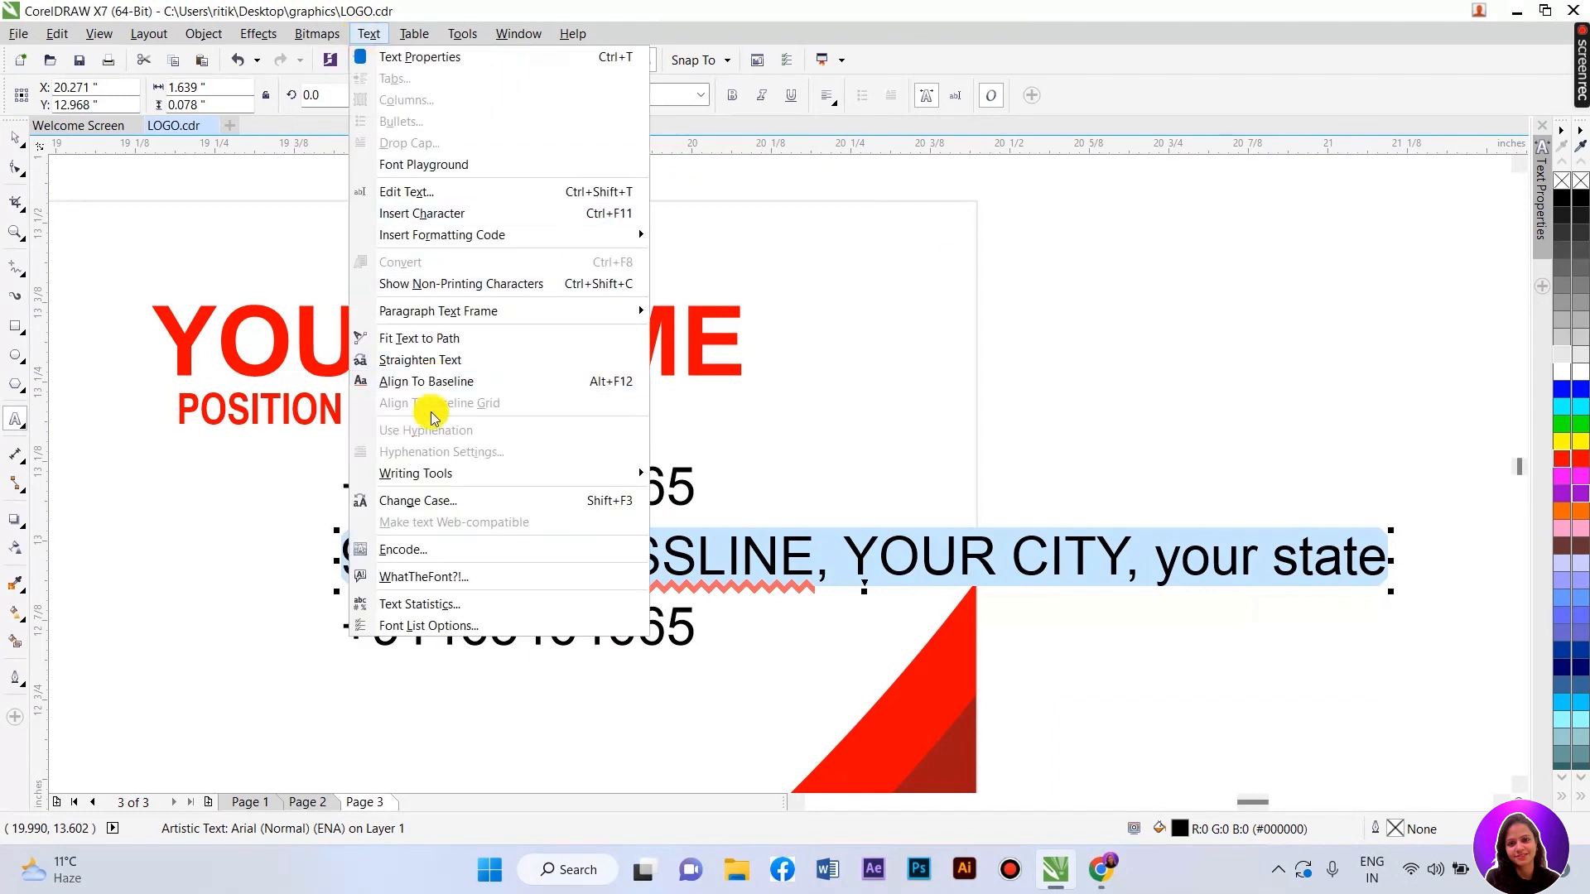
click(418, 500)
click(706, 436)
click(701, 505)
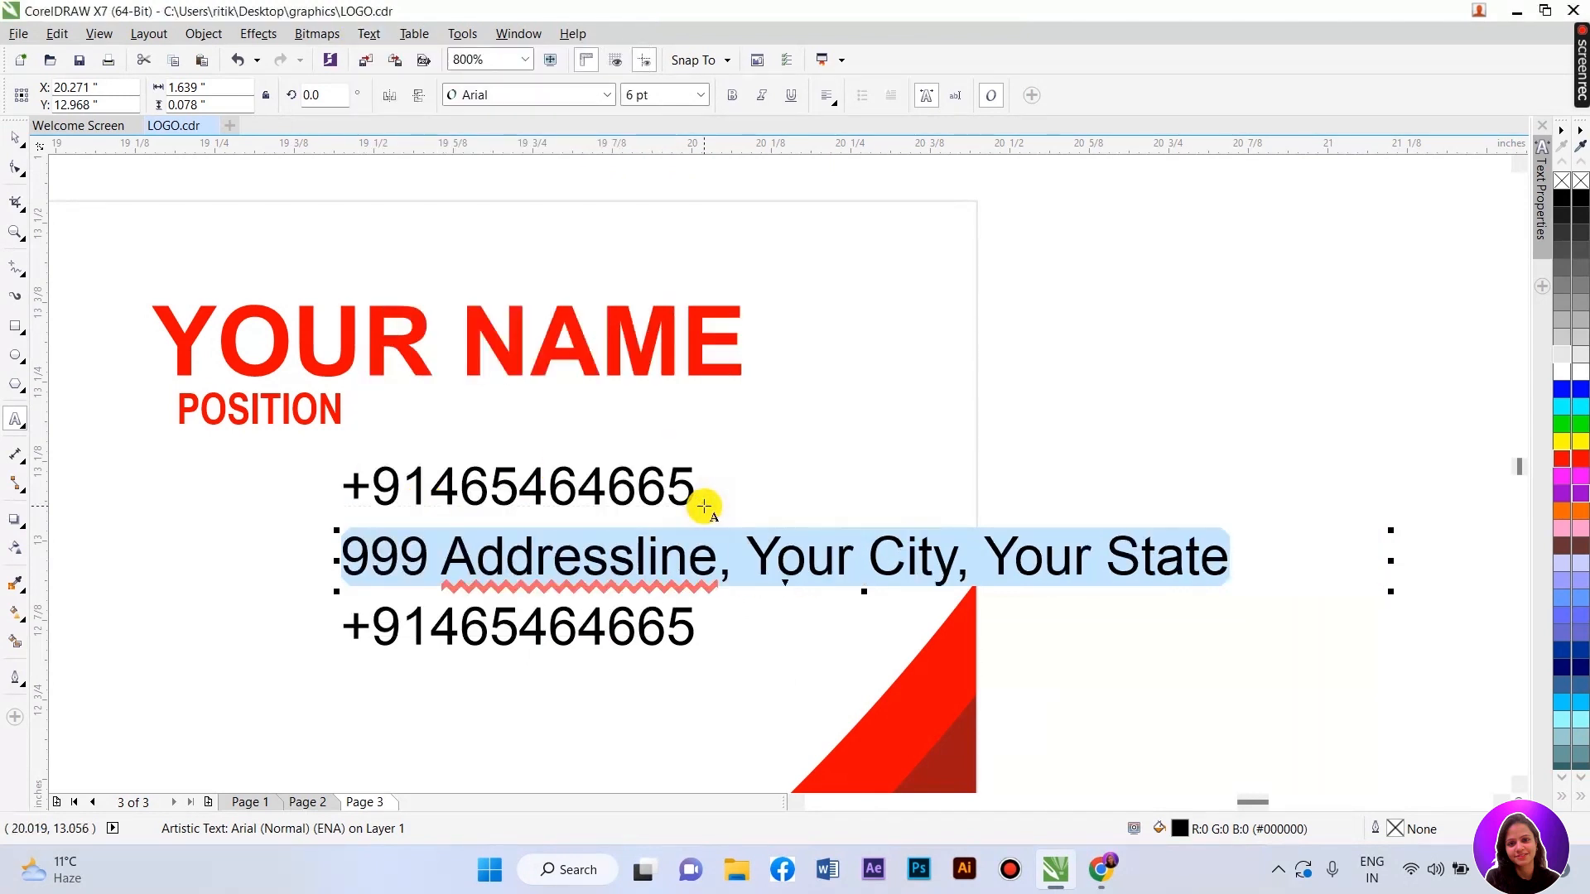
click(16, 139)
drag(1232, 591, 930, 584)
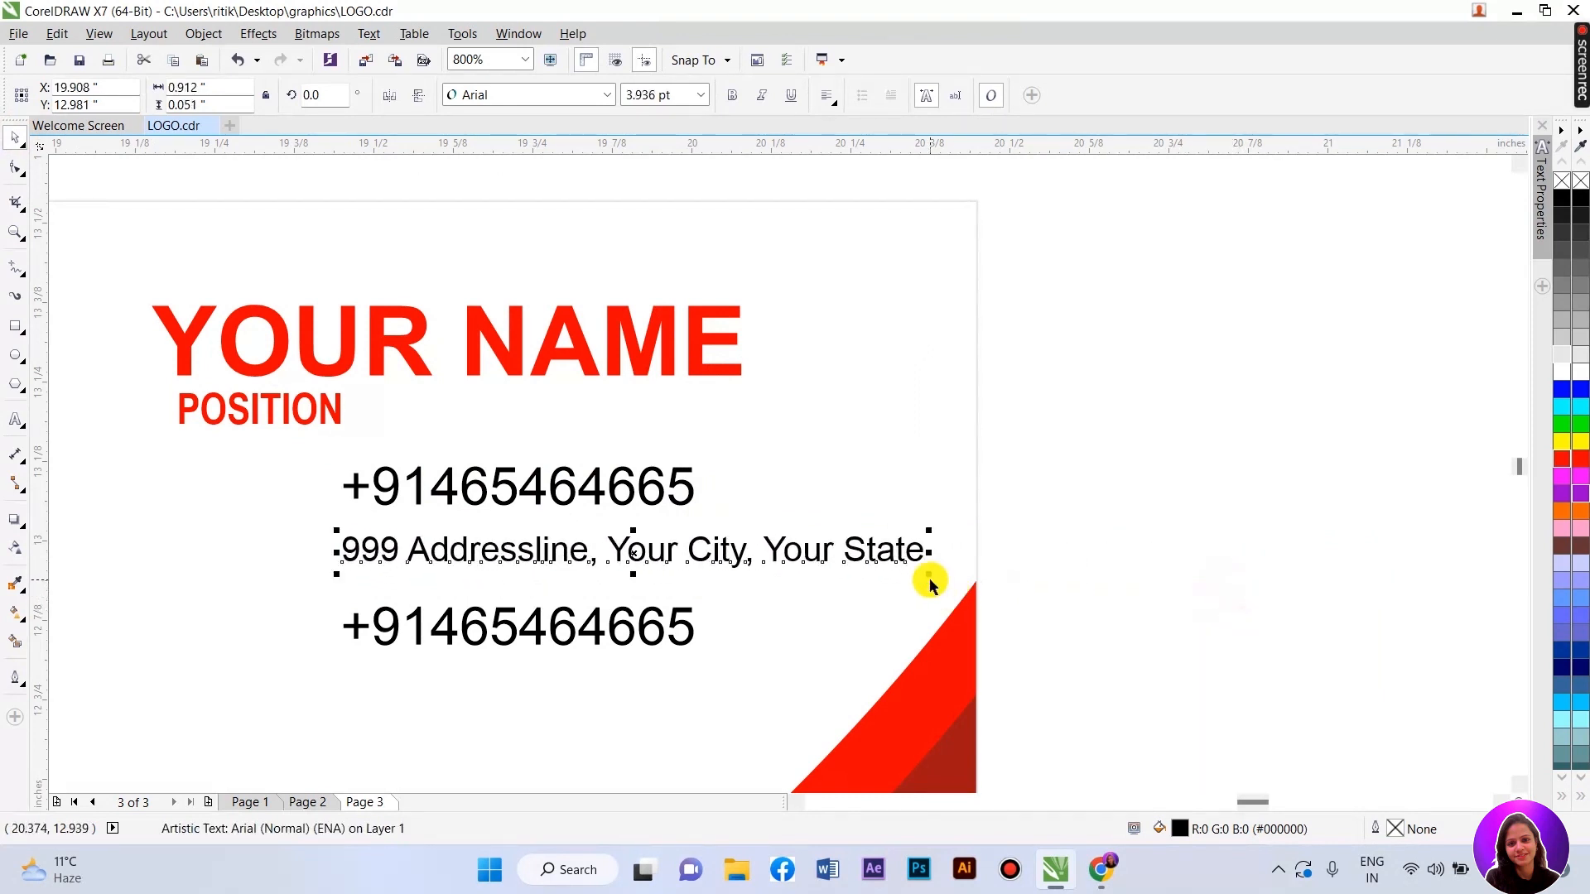
- Break 'Your State' onto a second address line and enlarge the address to about 5 pt
double_click(775, 545)
key(Return)
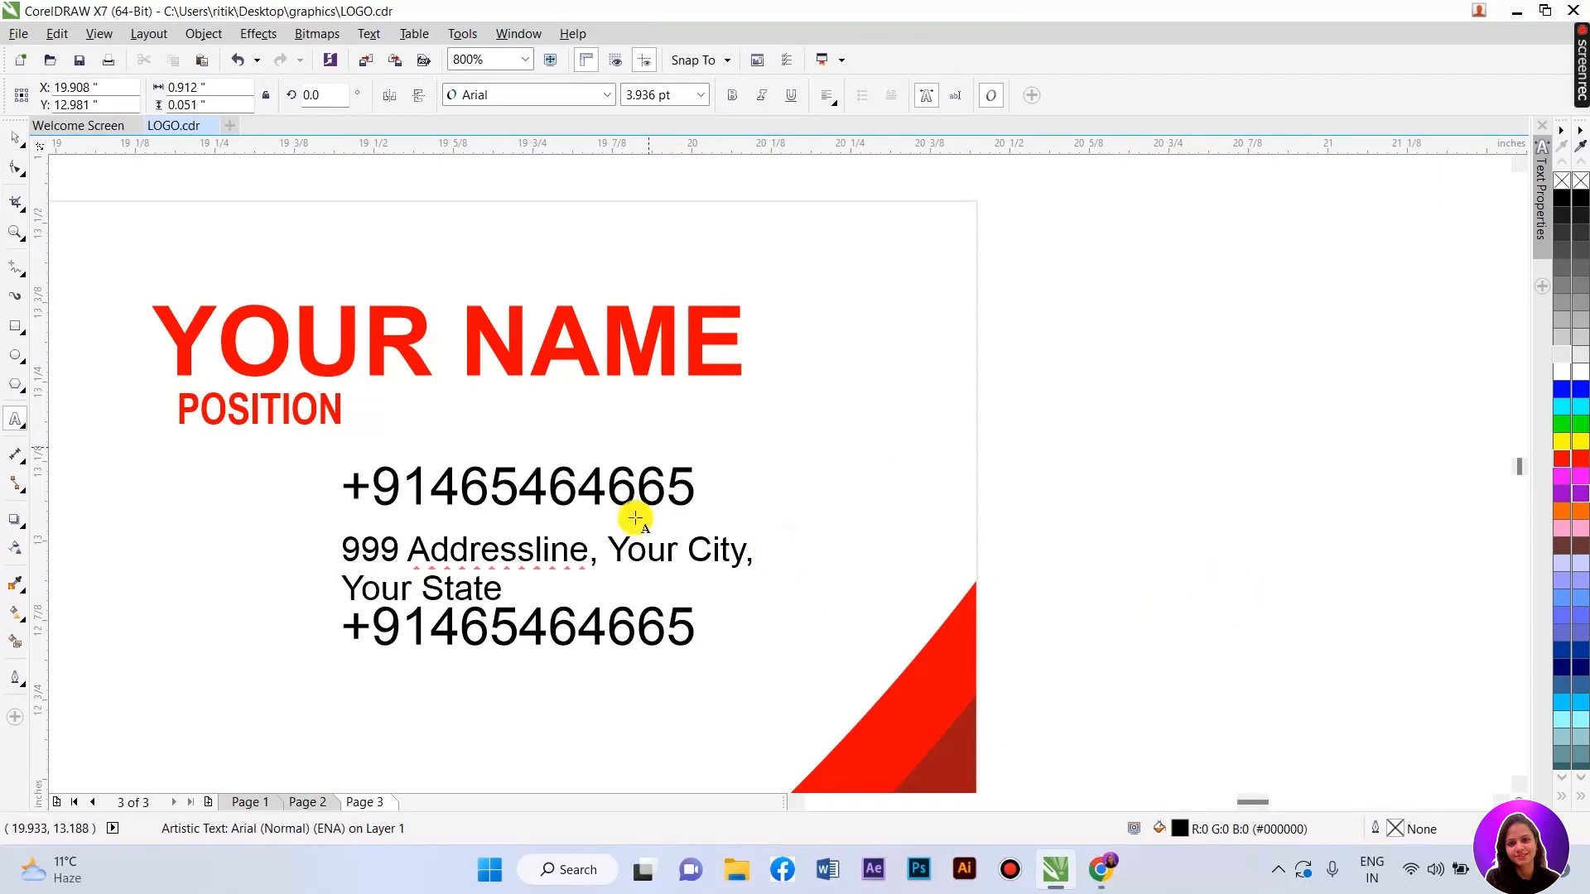
click(10, 145)
scroll(306, 604, up, 1)
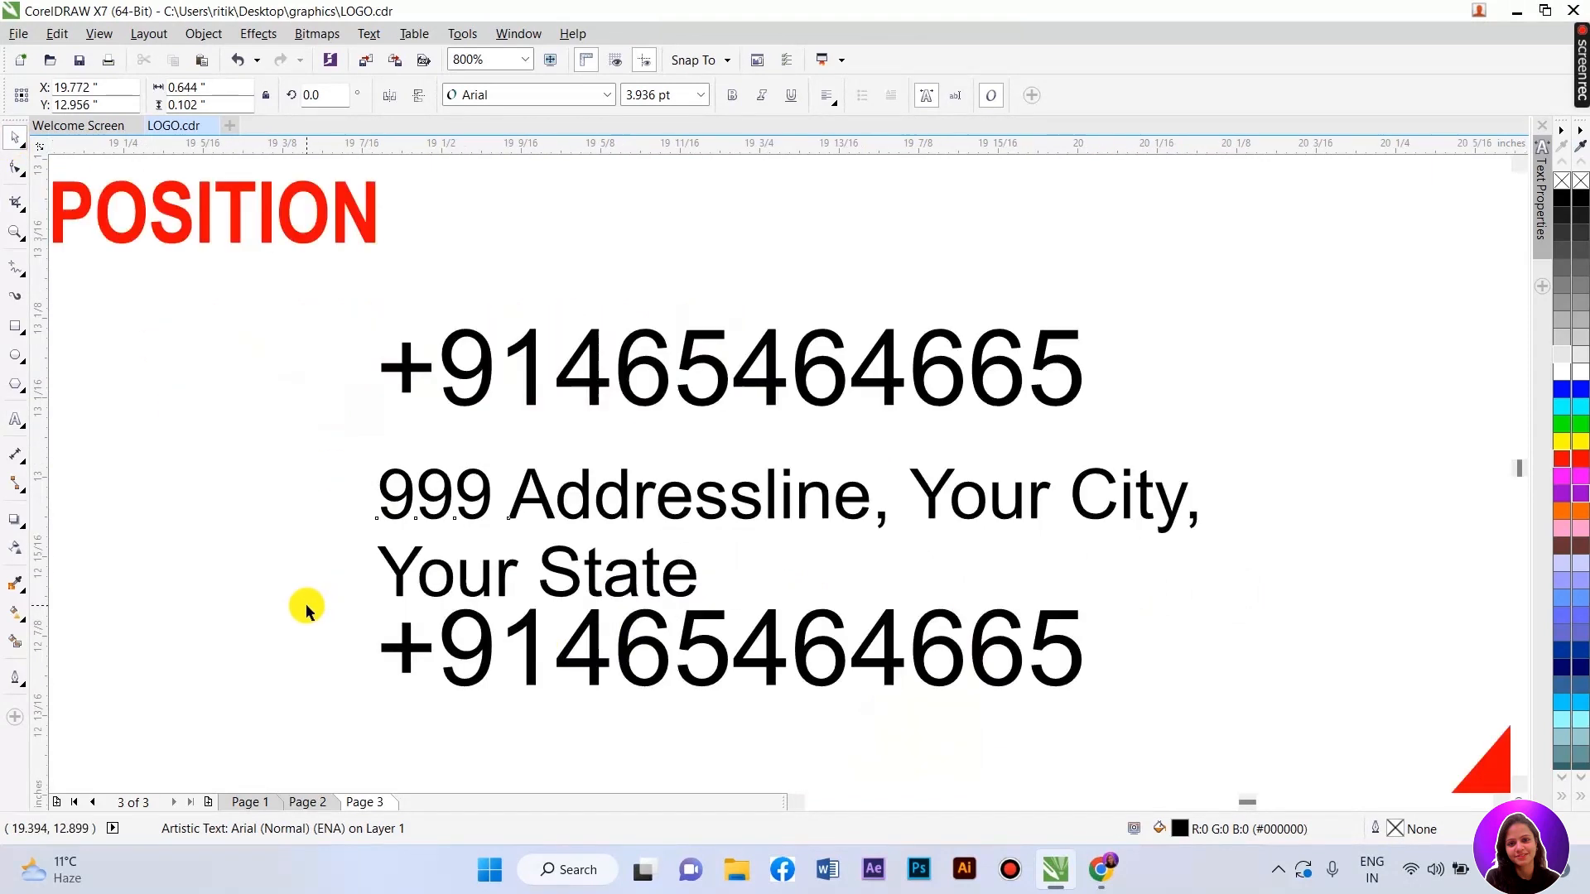
drag(1190, 467, 1420, 380)
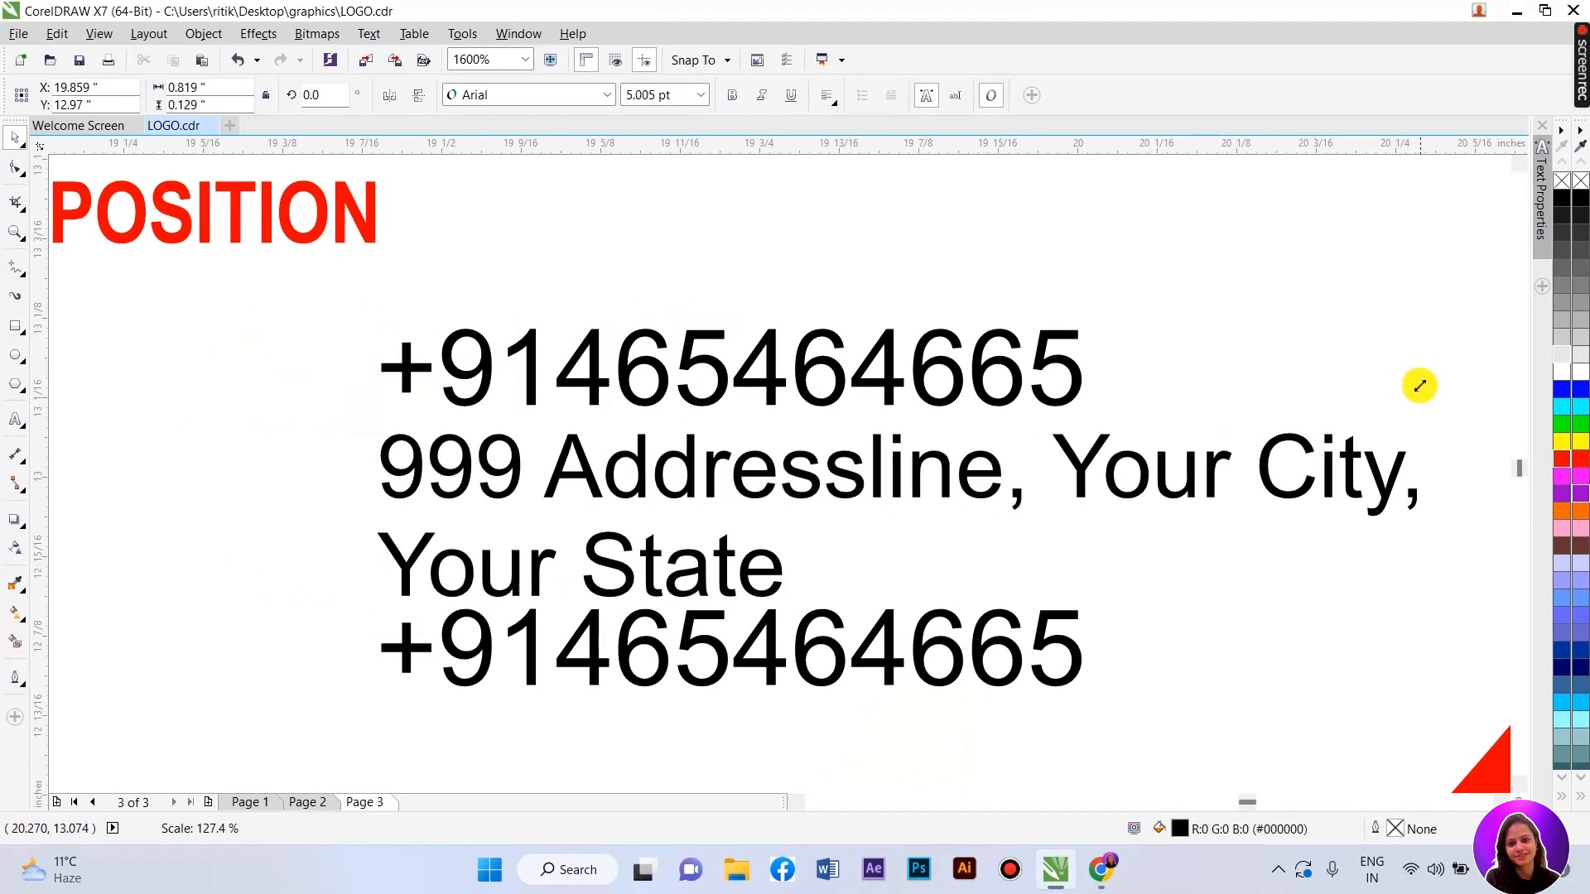
scroll(646, 365, down, 1)
- Move the lower phone number below Your State and nudge the address down slightly
click(633, 530)
drag(632, 509, 636, 554)
drag(623, 468, 623, 479)
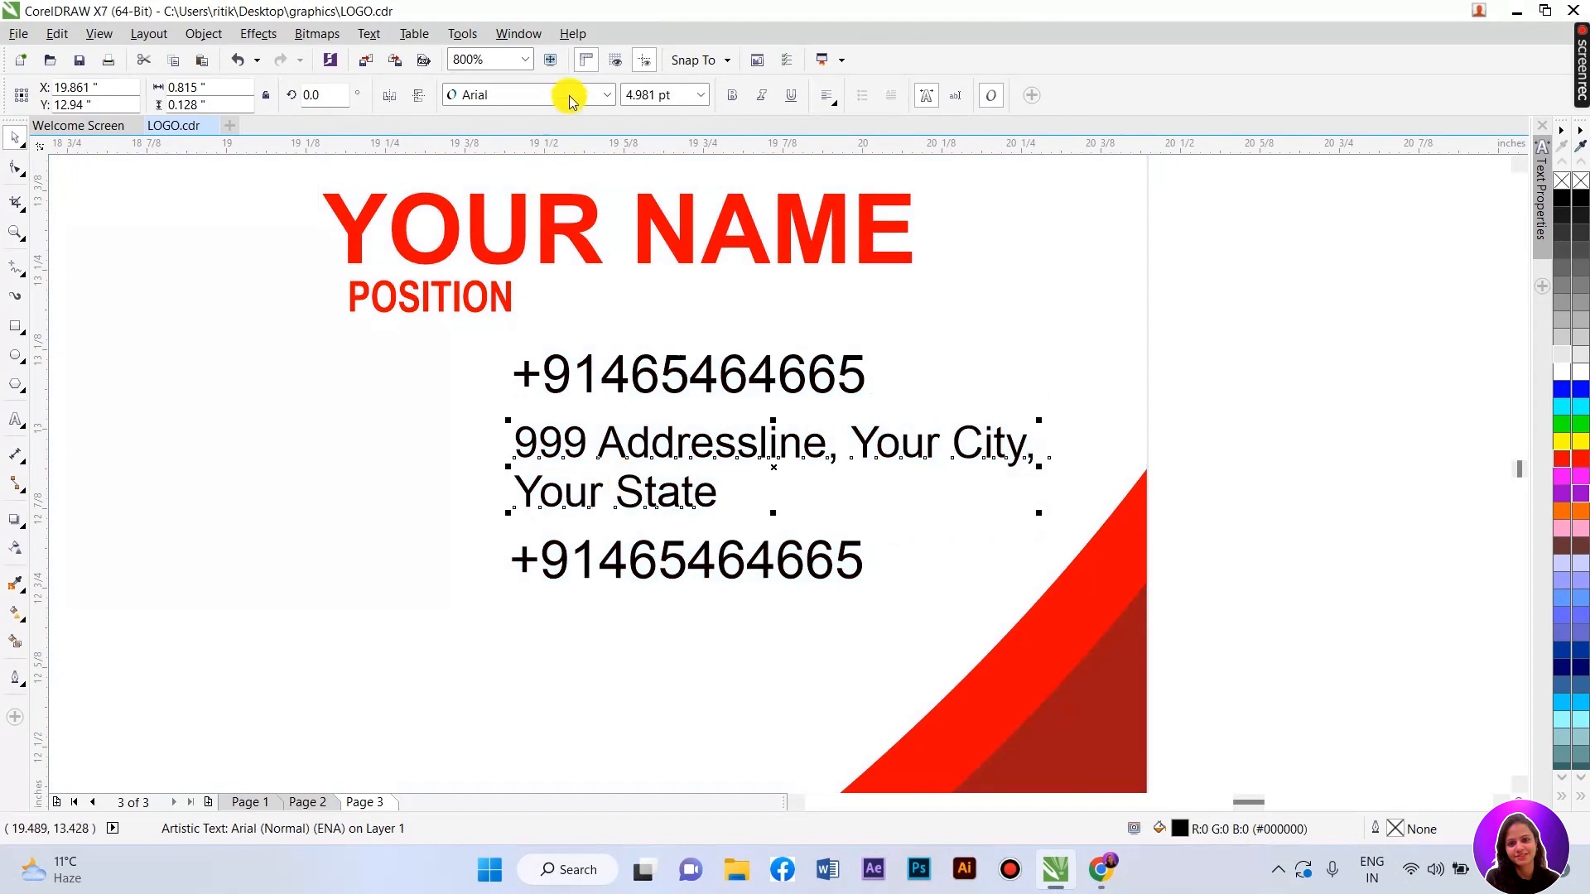
- Keep Arial as the font while checking the phone number and address lines
click(573, 96)
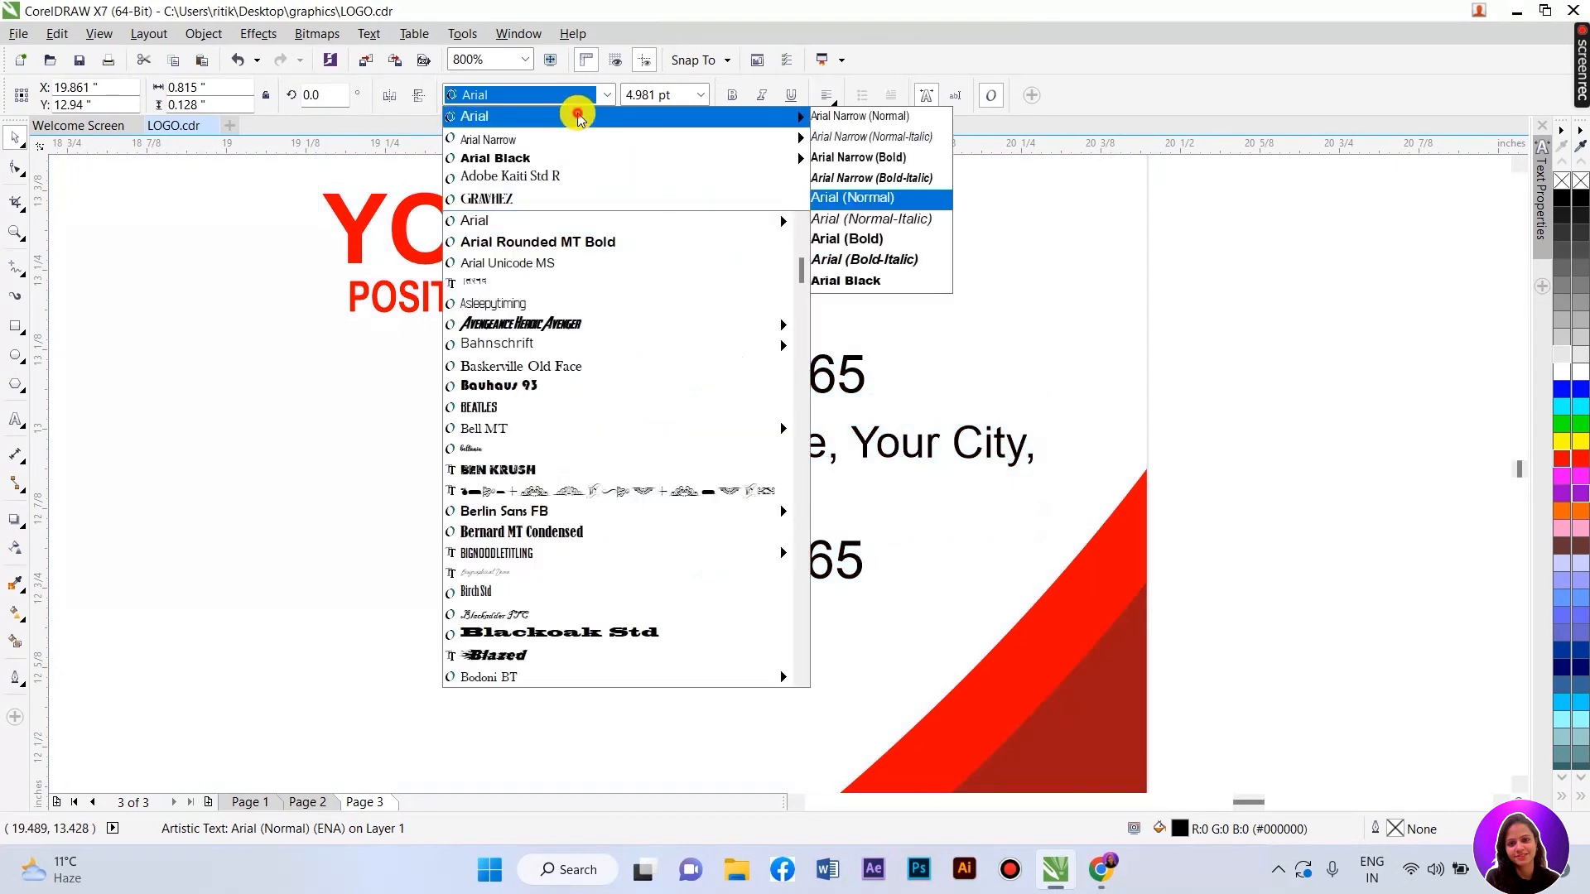
click(577, 114)
click(617, 379)
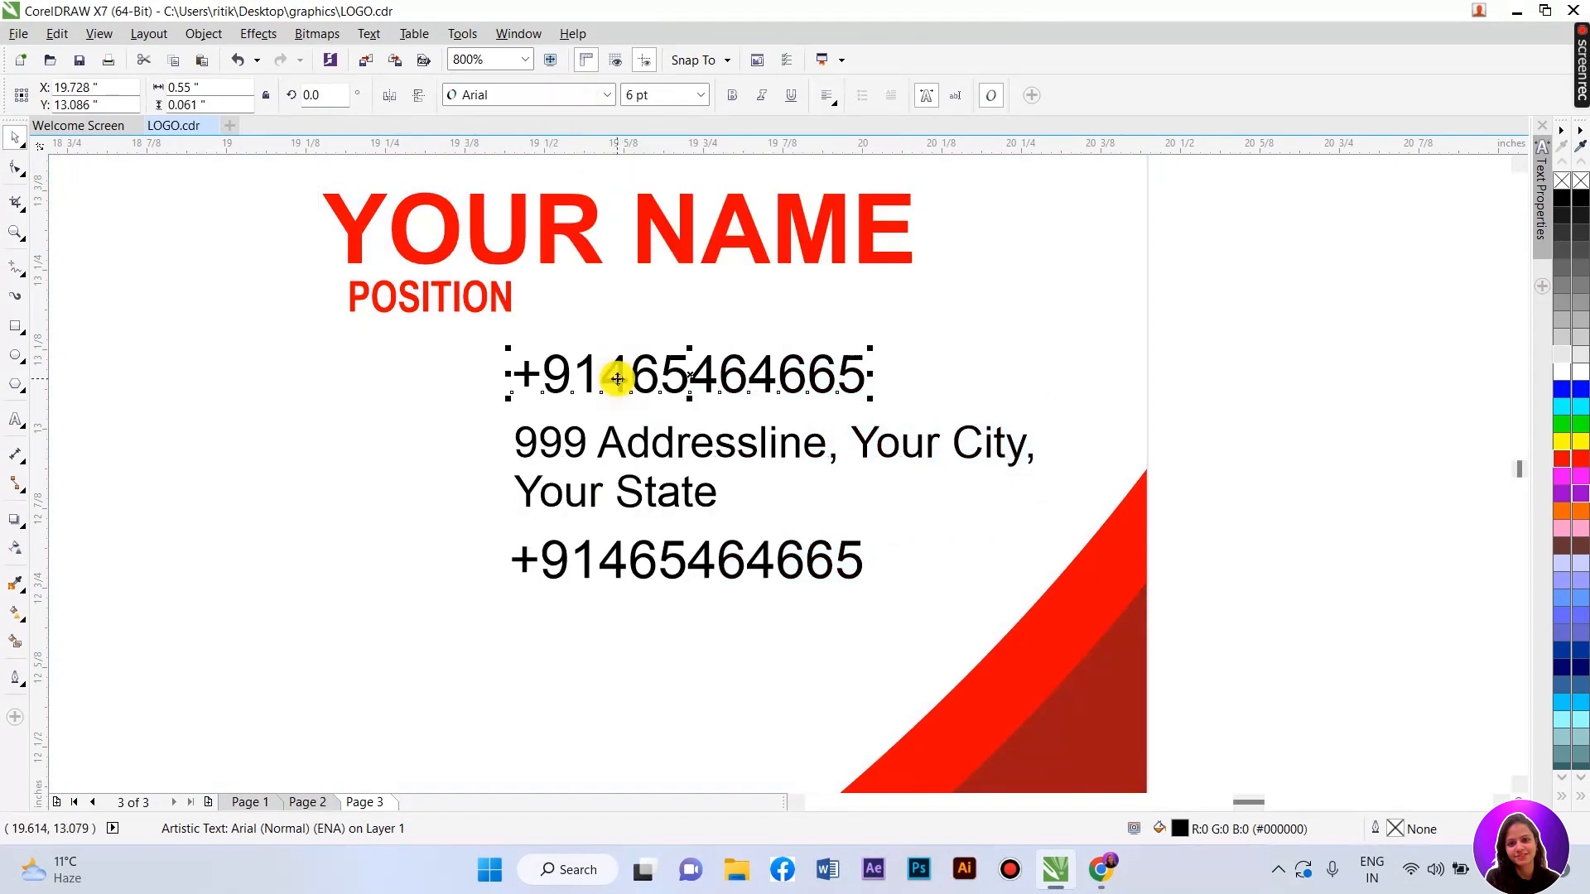
click(624, 451)
click(1259, 441)
- Replace the lower phone number's text with 'websitename.com'
click(732, 561)
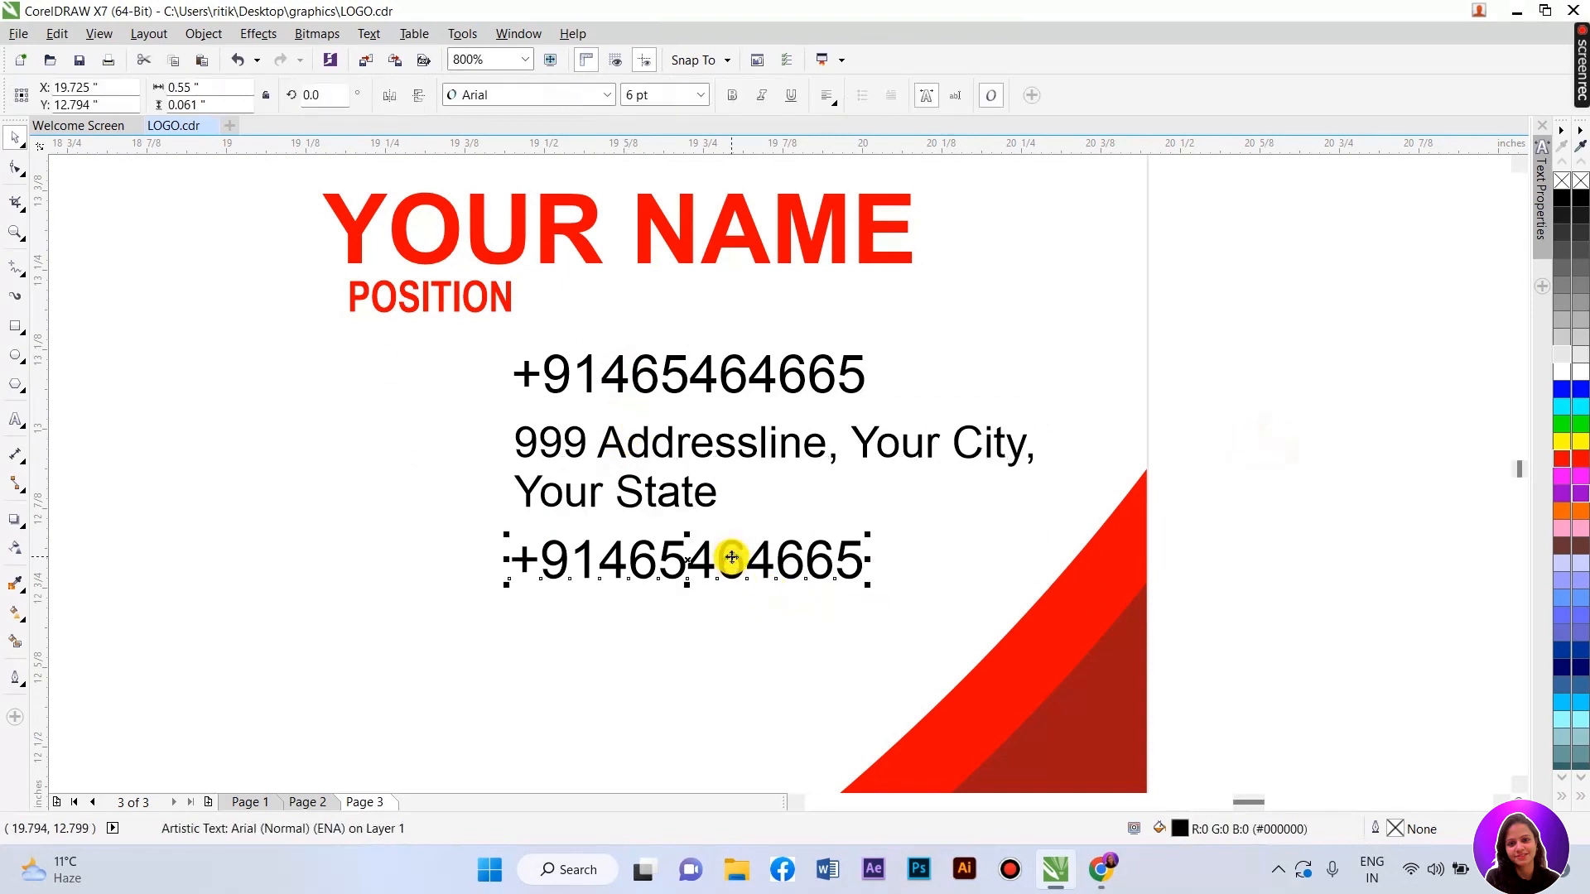
double_click(732, 561)
drag(863, 559, 507, 551)
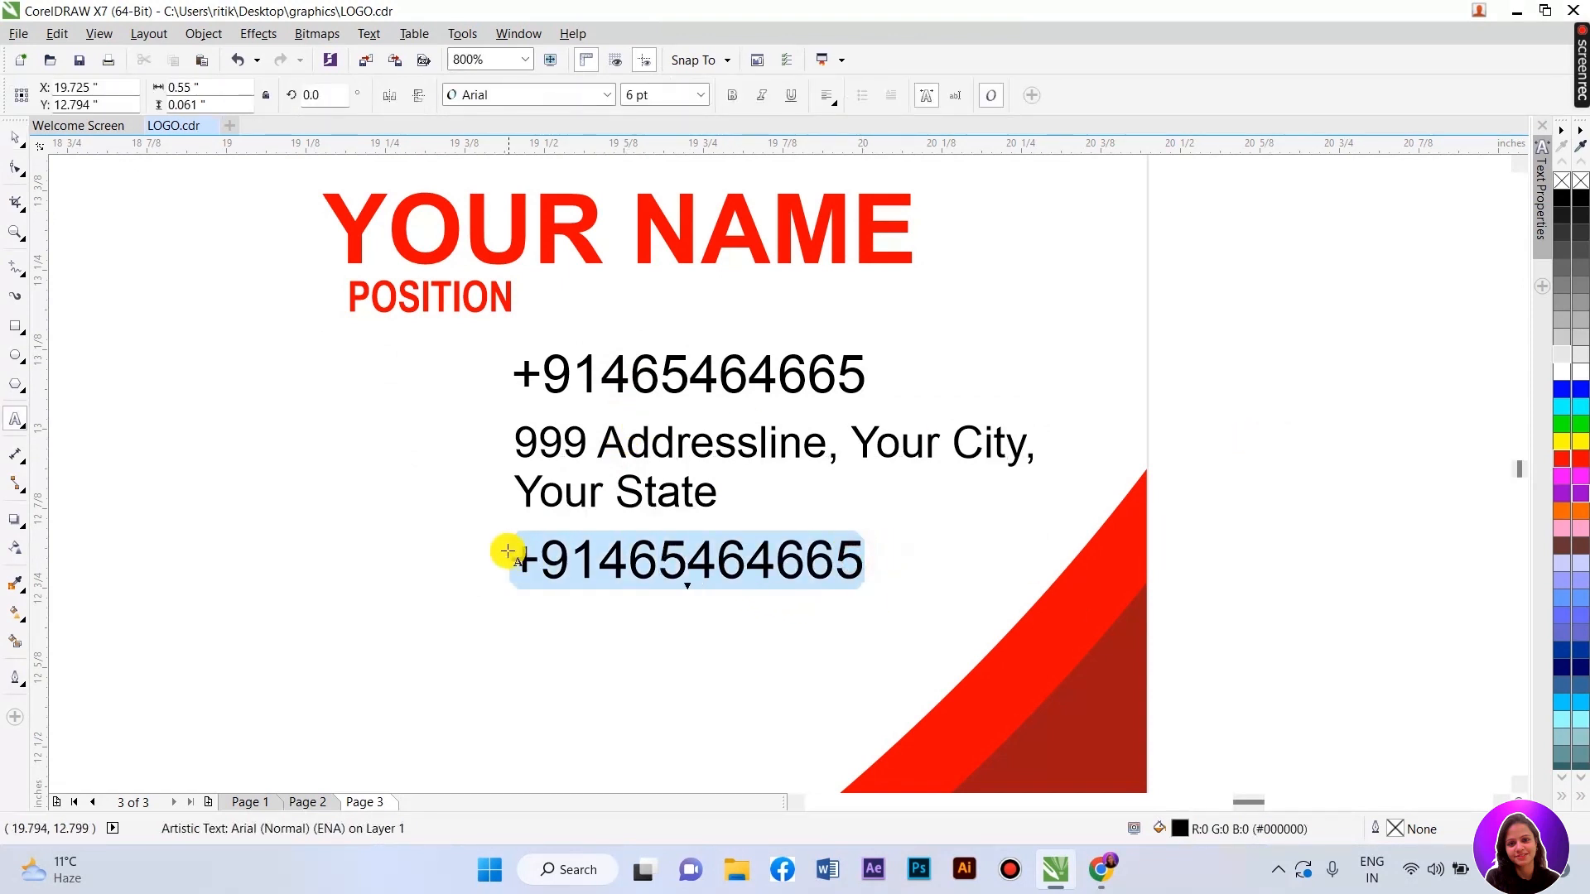
text(we)
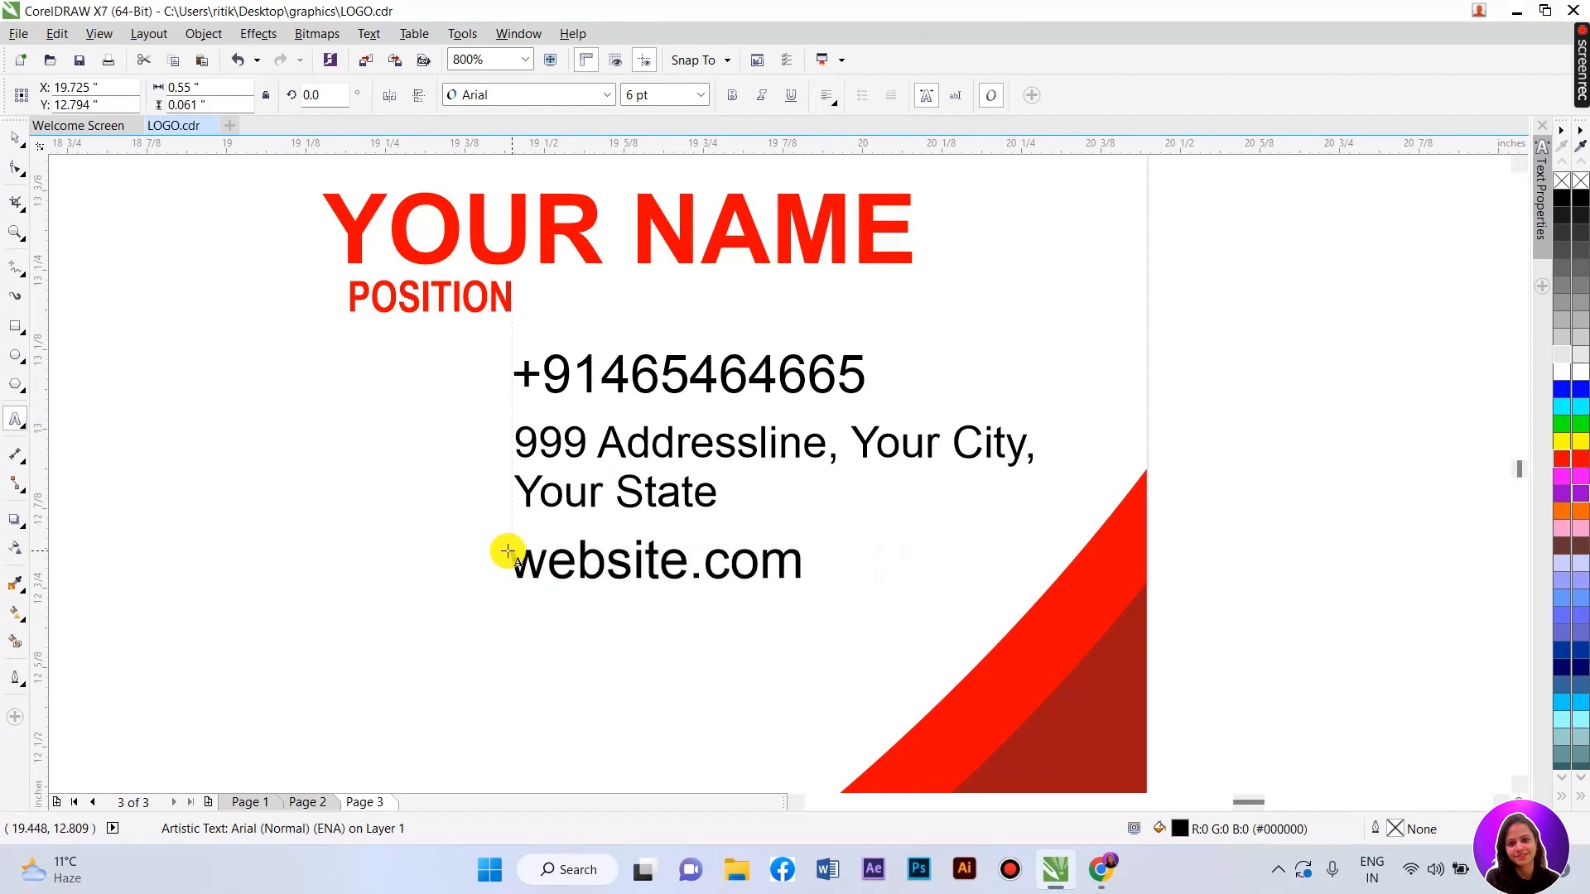
text(bsitena)
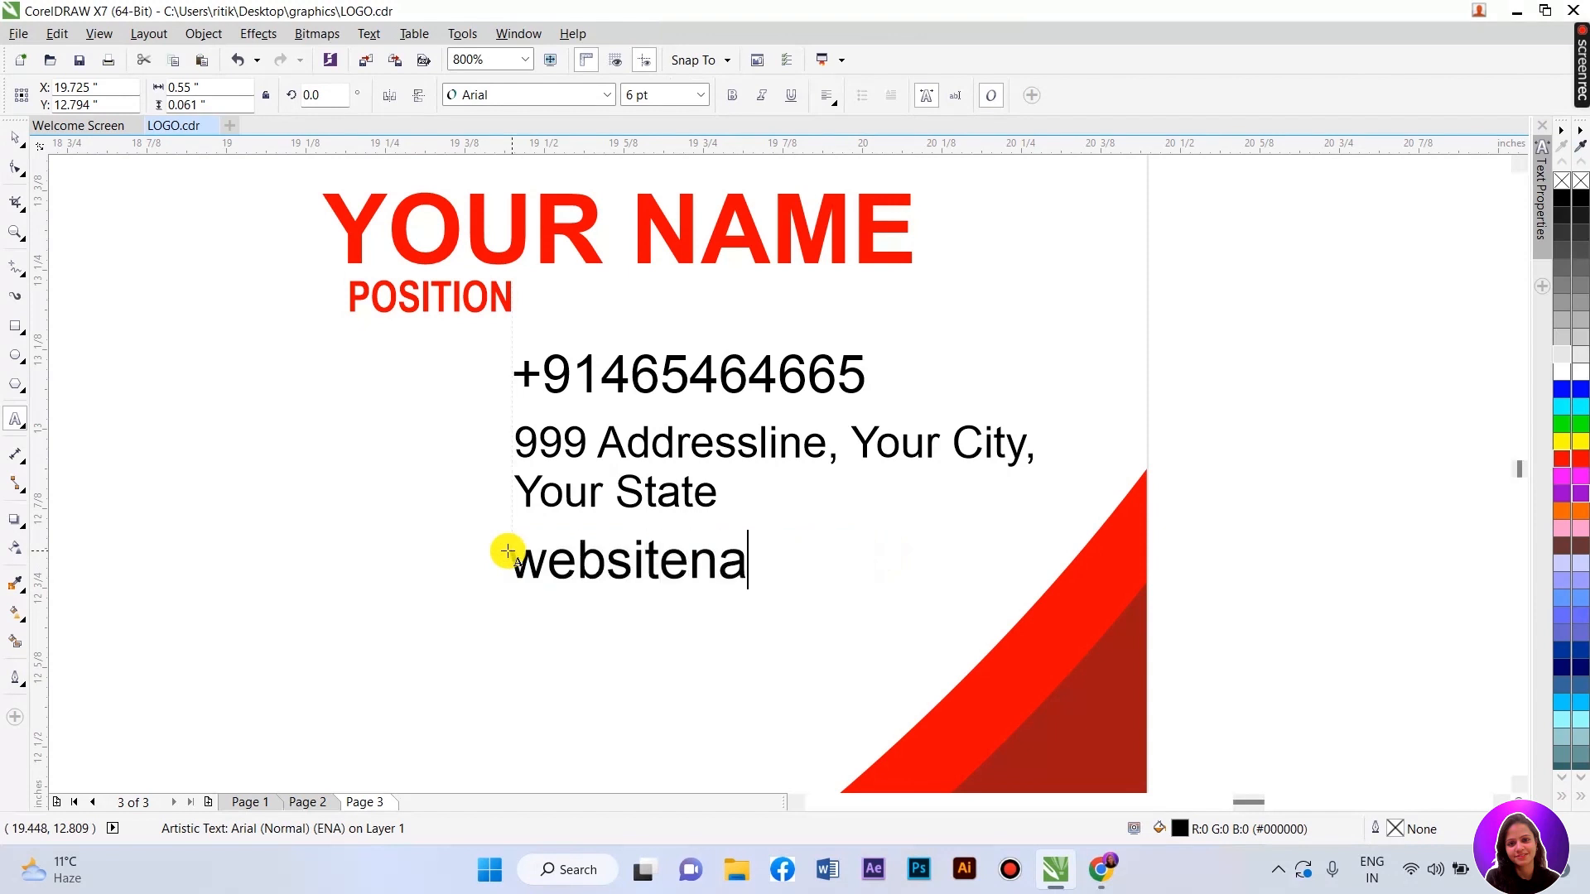
text(me.o)
key(BackSpace)
text(com)
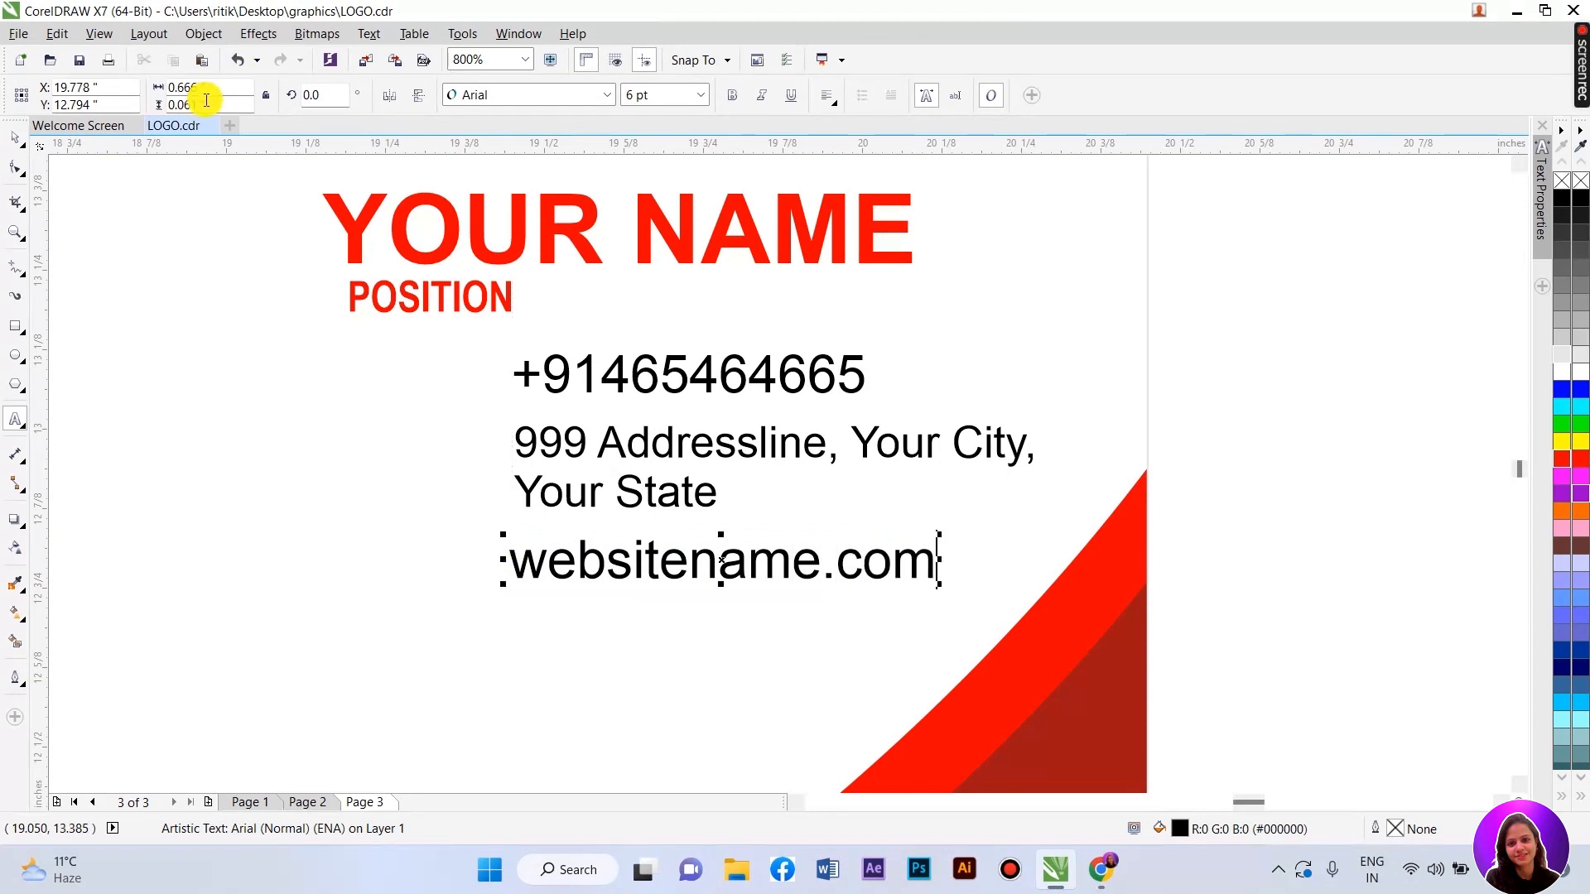
- Nudge the websitename.com line slightly right to align with the lines above
click(15, 136)
scroll(1106, 627, down, 2)
key(Escape)
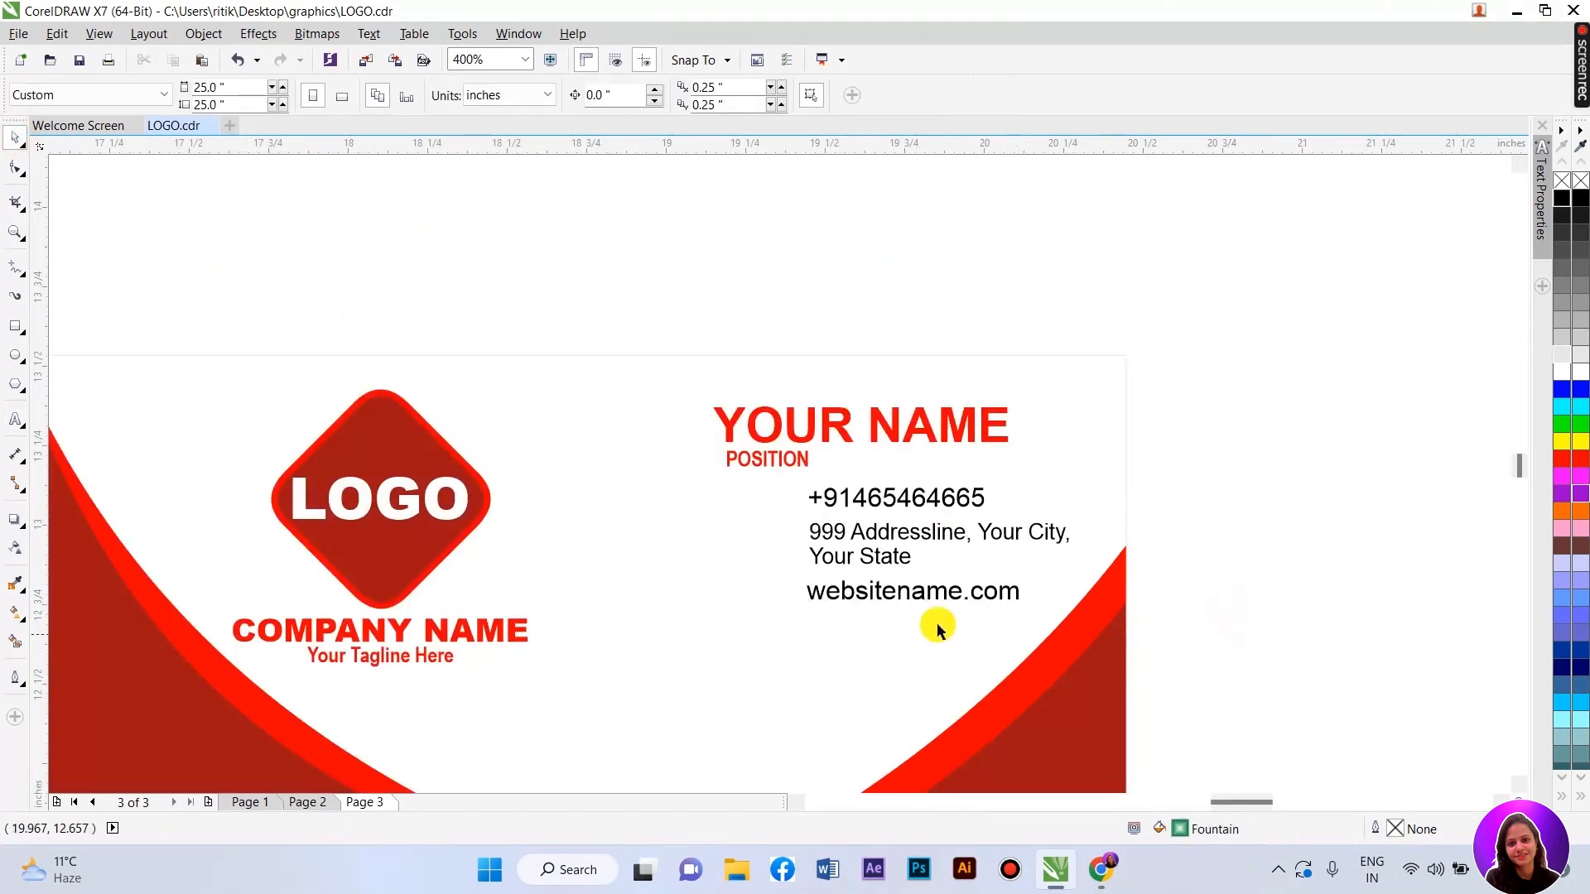
scroll(941, 596, up, 2)
scroll(750, 532, up, 1)
drag(660, 625, 674, 629)
- Drag the logo diamond and its LOGO text toward the contact lines
scroll(646, 530, down, 1)
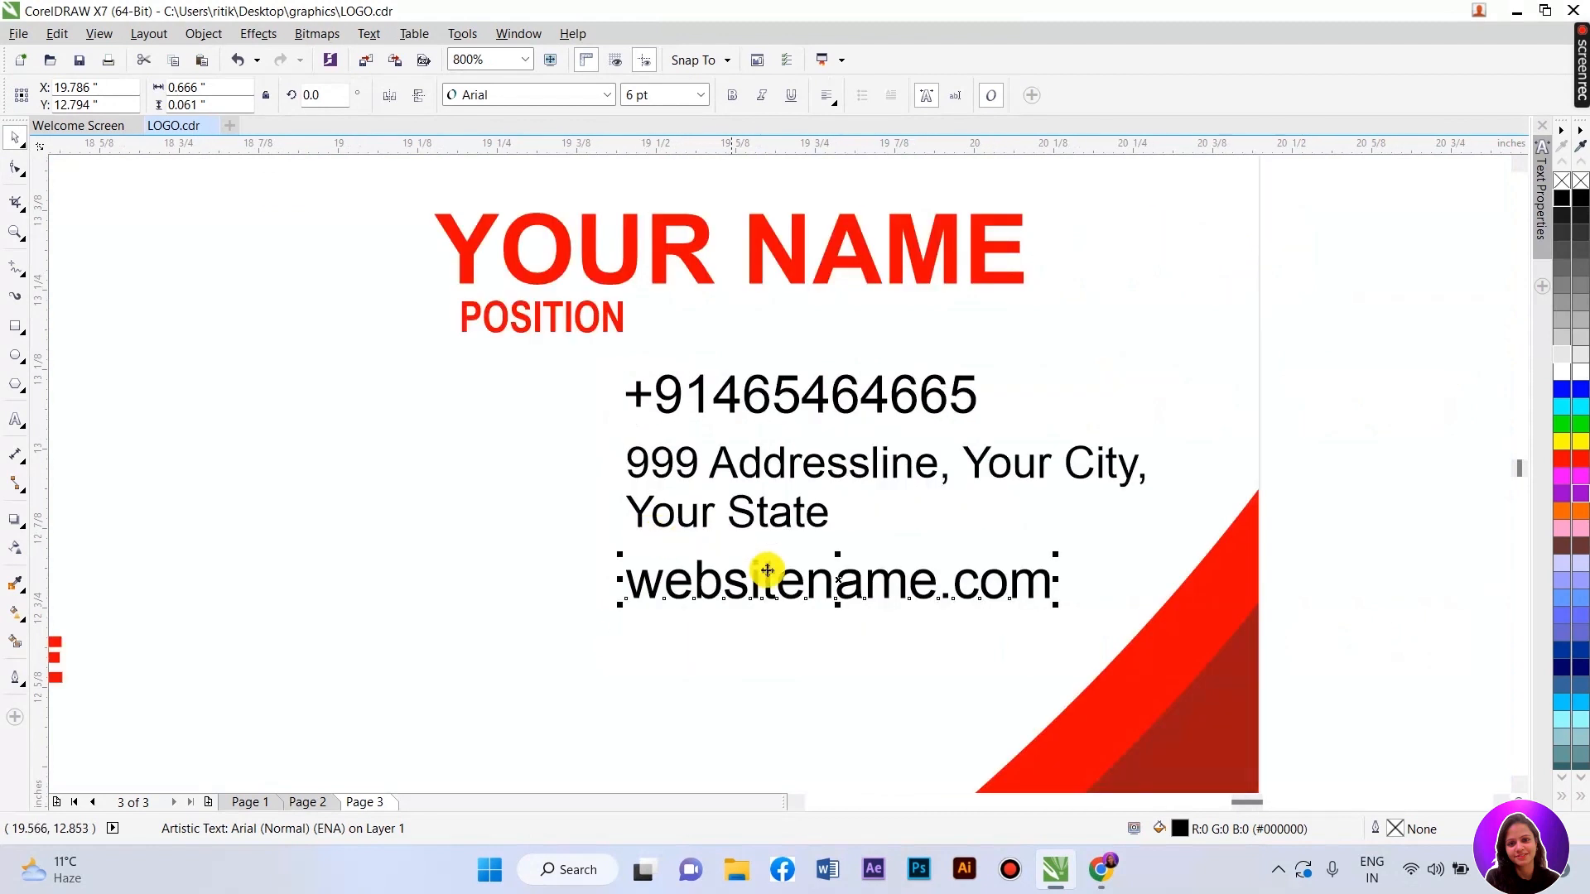
scroll(803, 596, down, 1)
scroll(760, 515, up, 1)
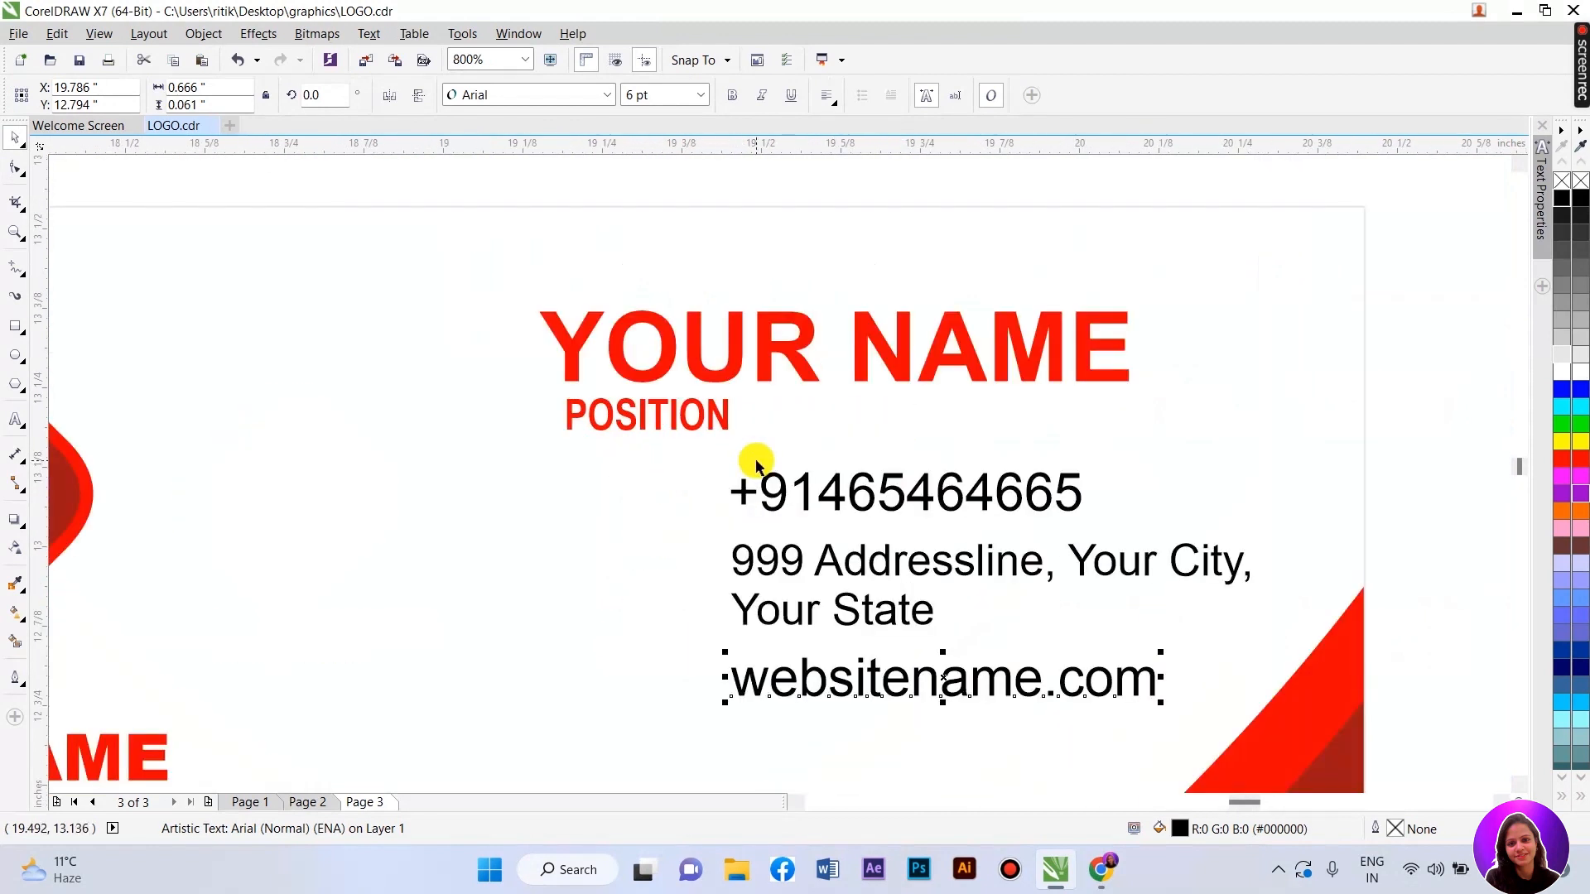
scroll(712, 462, down, 1)
mouse_move(159, 281)
mouse_down()
mouse_move(474, 574)
mouse_move(475, 608)
mouse_up()
mouse_move(348, 475)
mouse_down()
mouse_move(716, 527)
mouse_move(688, 525)
mouse_up()
- Drop a scaled-down copy of the logo beside the phone number and delete its LOGO text
right_click(688, 524)
scroll(700, 537, up, 1)
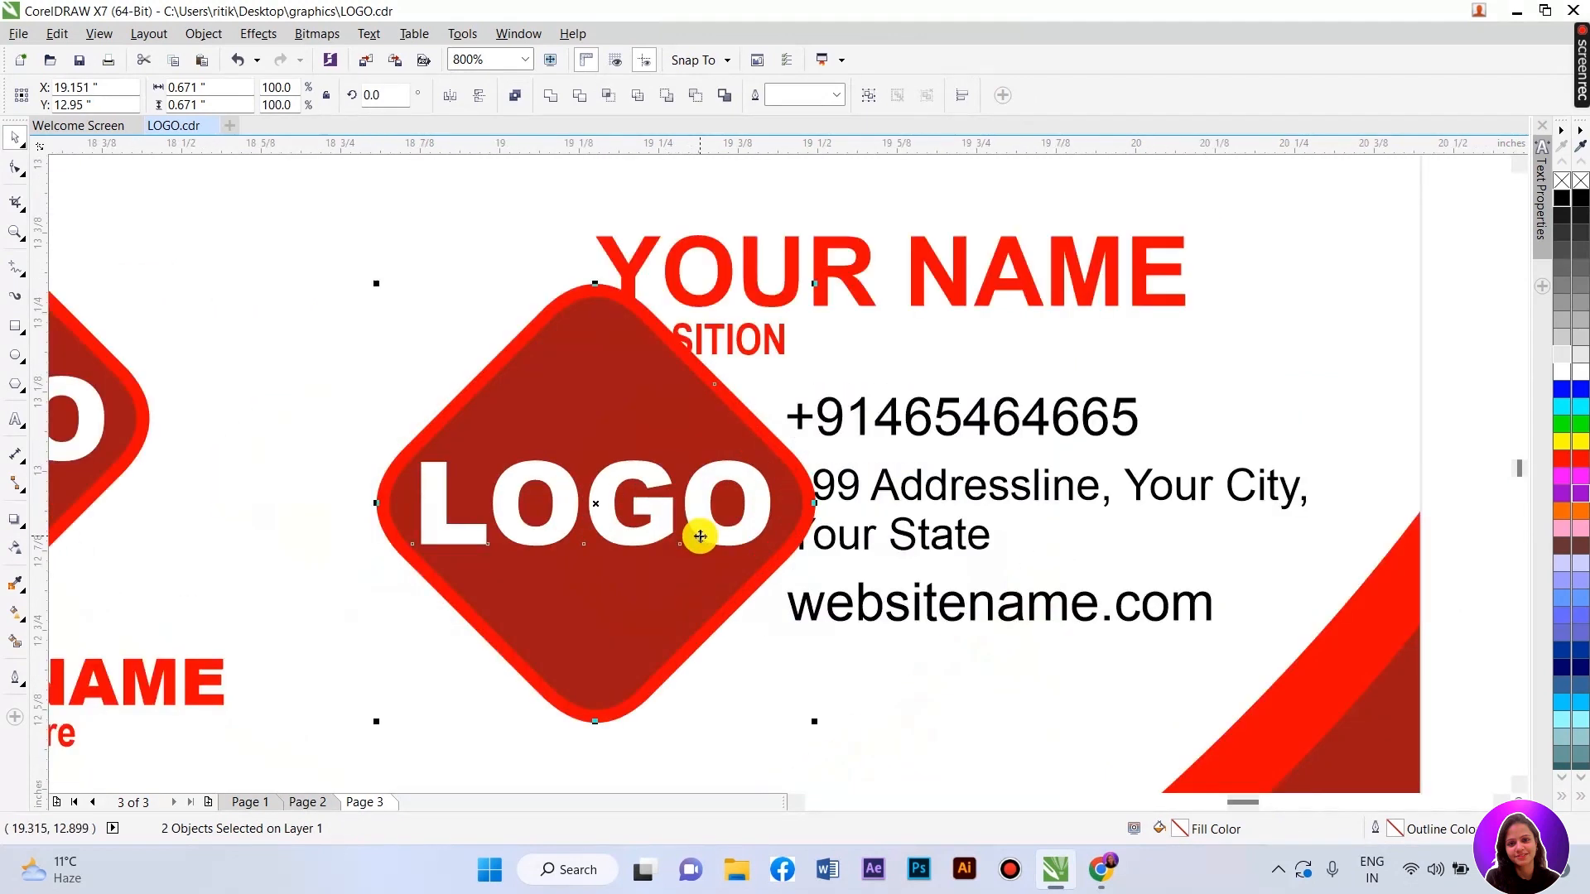
drag(814, 722, 494, 355)
drag(414, 323, 729, 419)
click(1460, 453)
click(746, 417)
key(Delete)
- Give the small red diamond a 0.2 mm outline and shrink it slightly
click(734, 421)
click(609, 103)
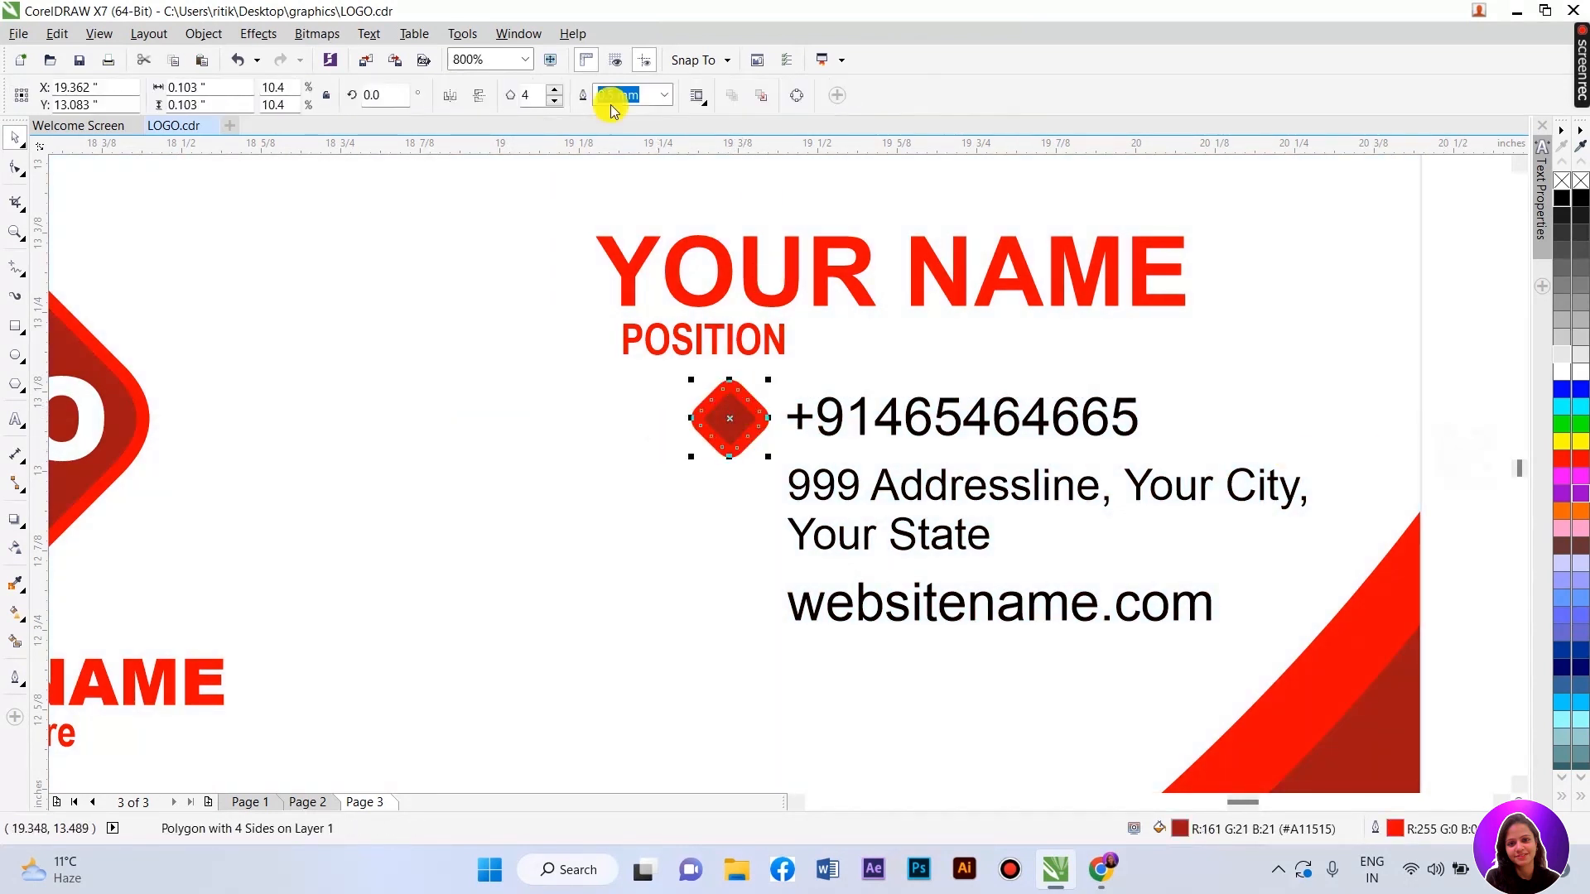
click(662, 96)
click(633, 162)
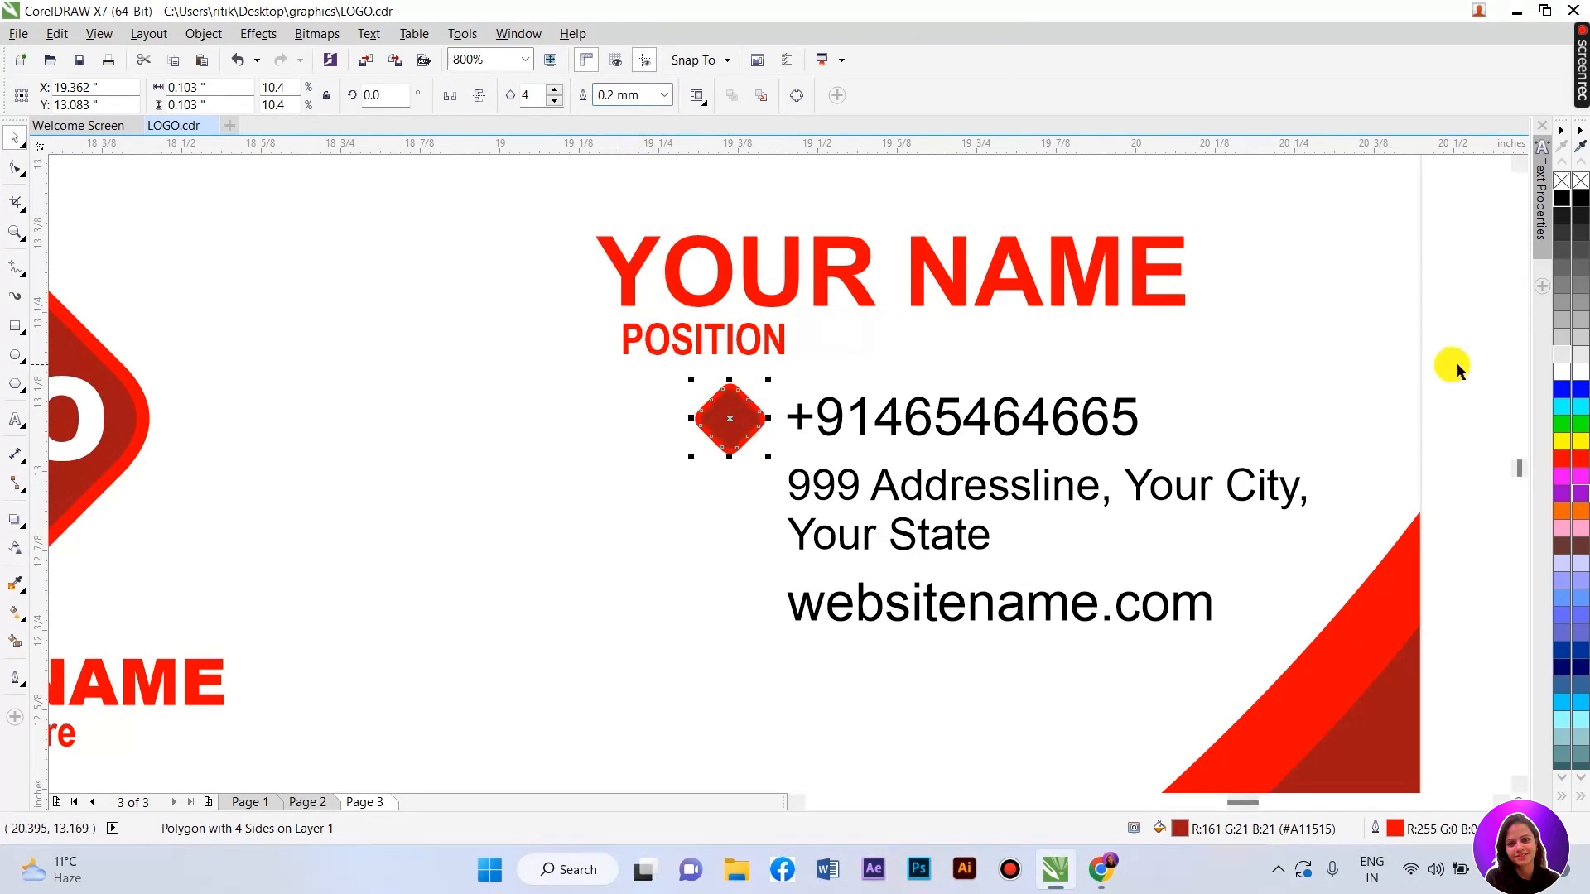
scroll(728, 419, up, 1)
drag(801, 495, 786, 490)
- Place copies of the diamond beside the address and website lines
drag(738, 419, 770, 618)
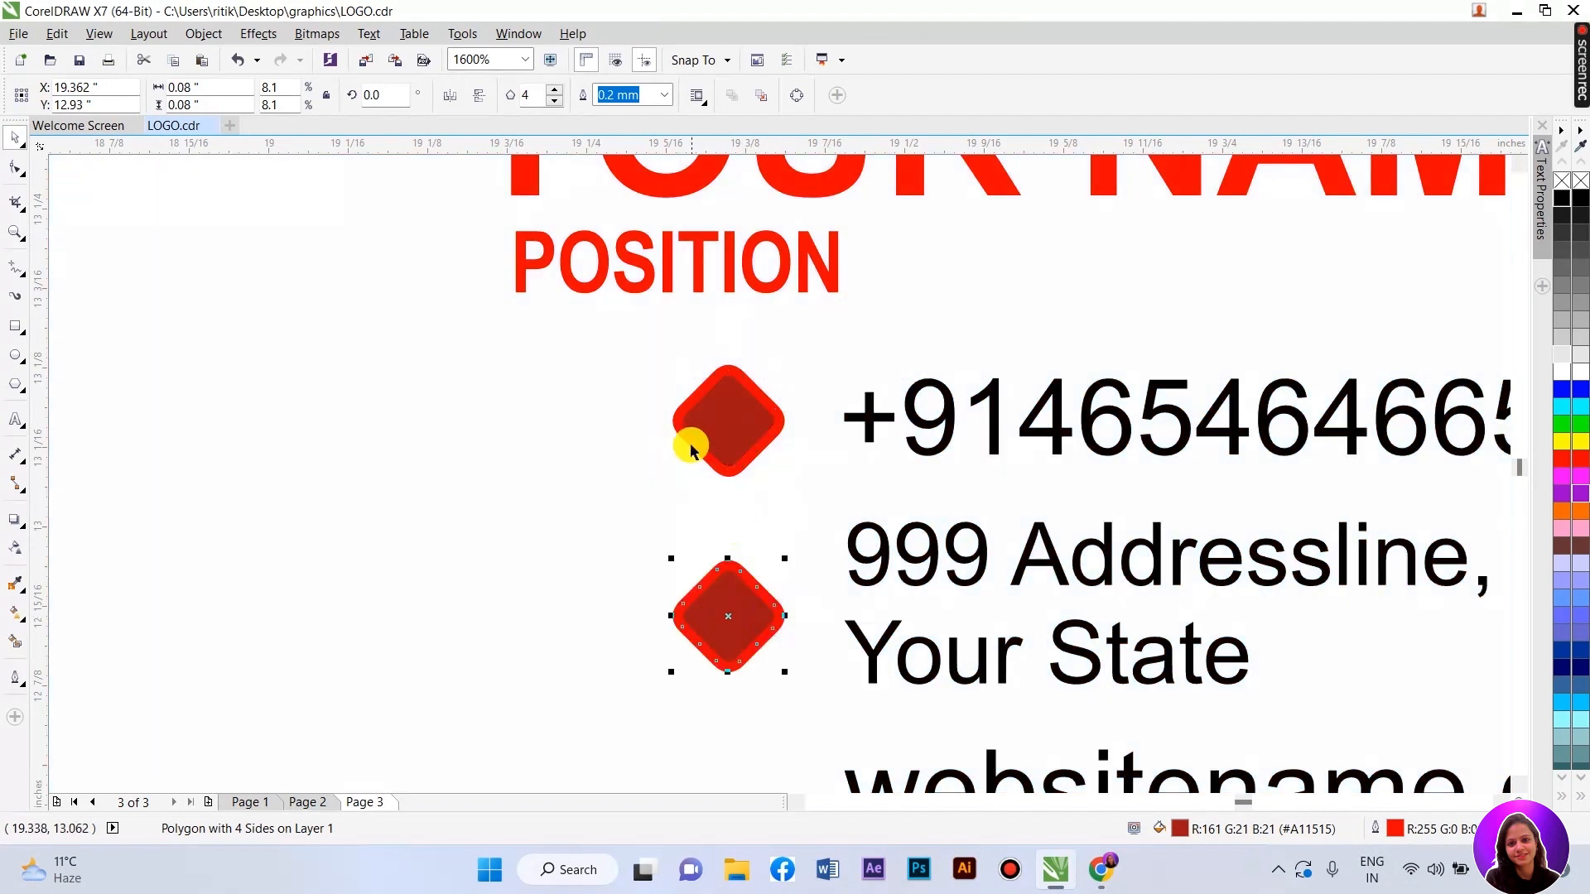
scroll(692, 444, down, 1)
key(ctrl+r)
scroll(745, 609, up, 2)
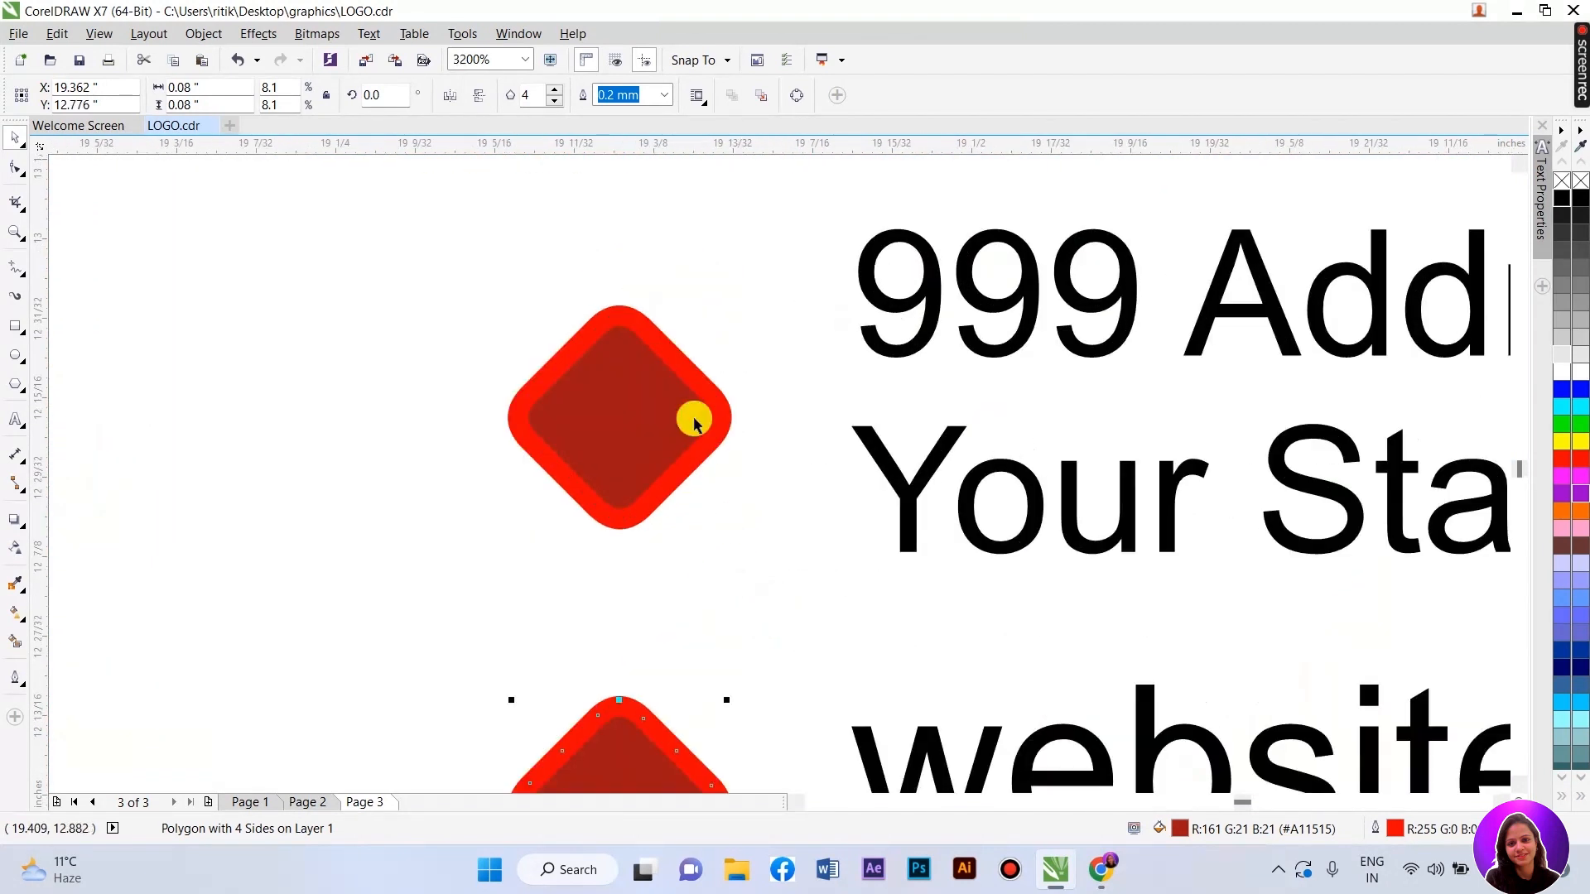
drag(667, 415, 667, 392)
scroll(660, 610, down, 1)
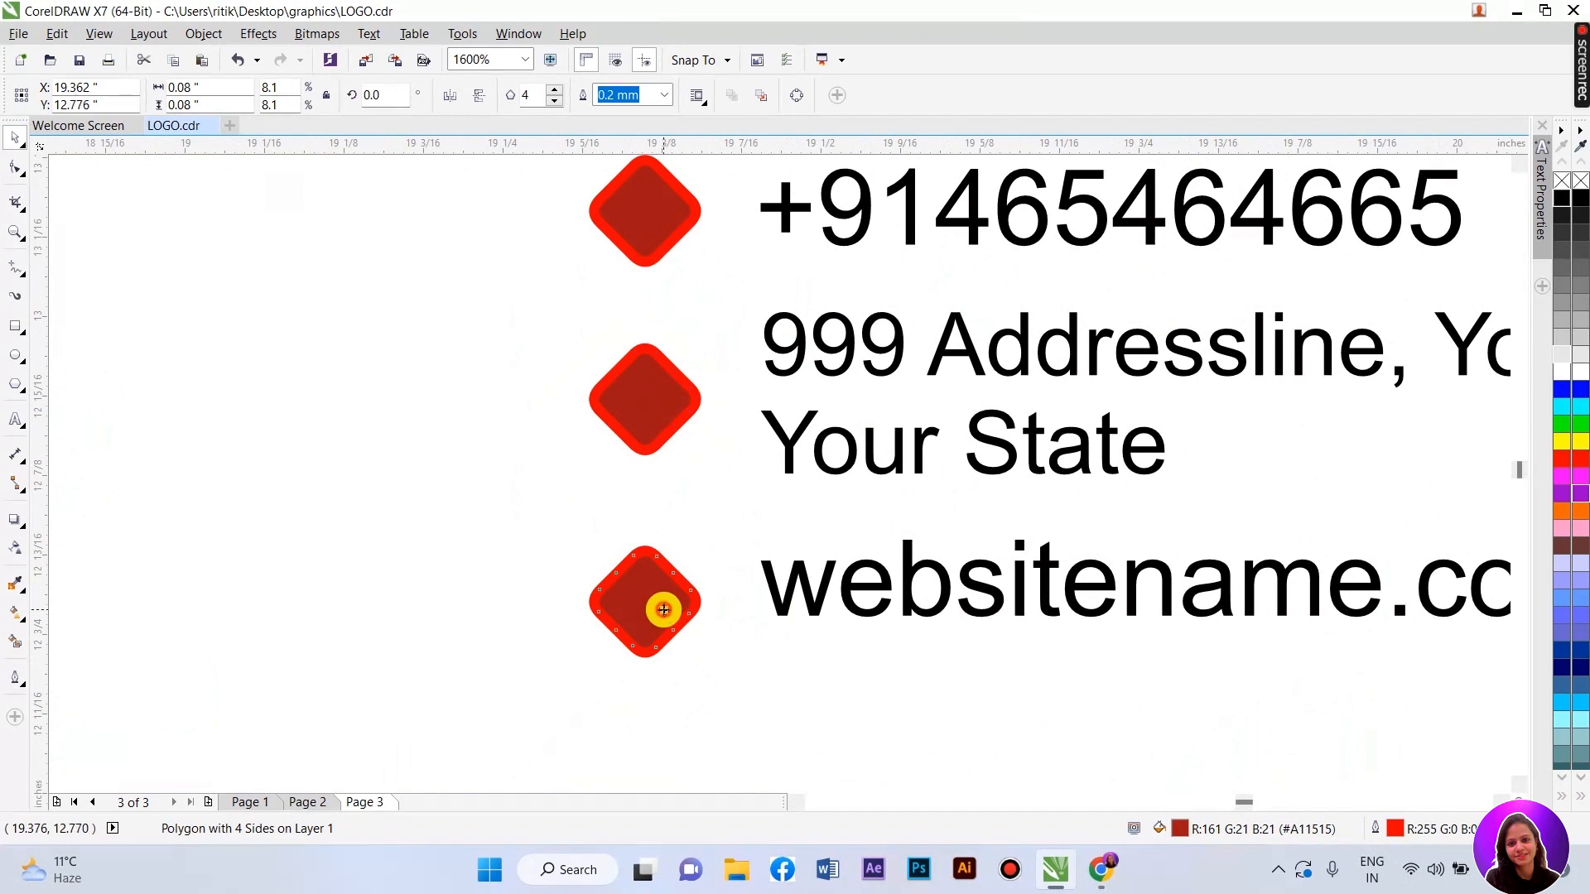
click(660, 610)
scroll(671, 605, up, 1)
drag(661, 580, 661, 571)
scroll(661, 572, down, 2)
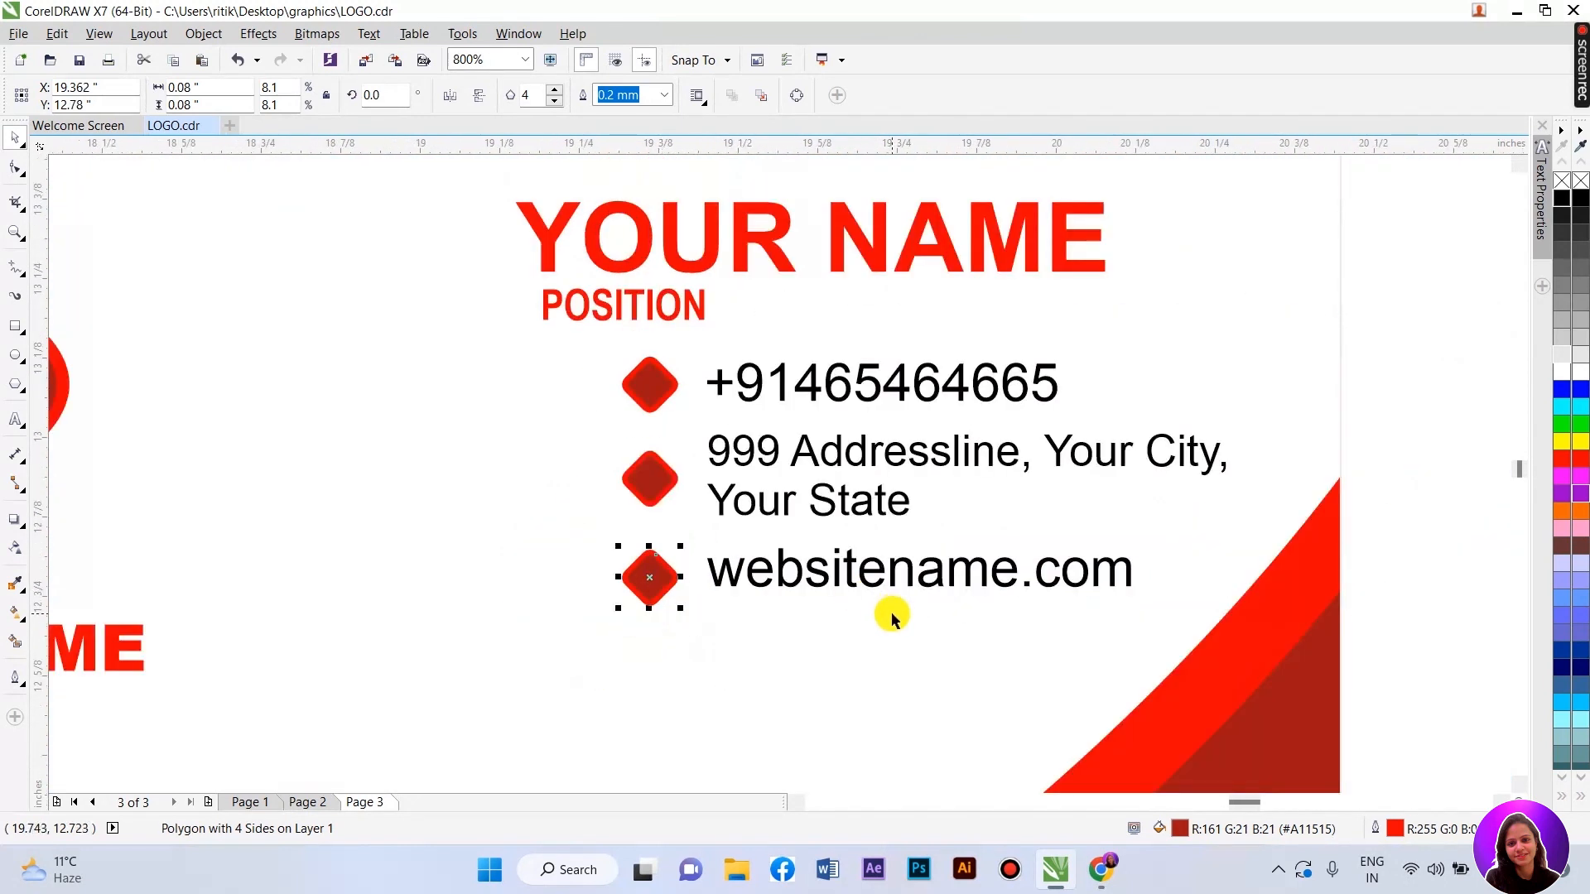
- Vertically centre each diamond on its website, address and phone line
drag(1346, 694, 537, 534)
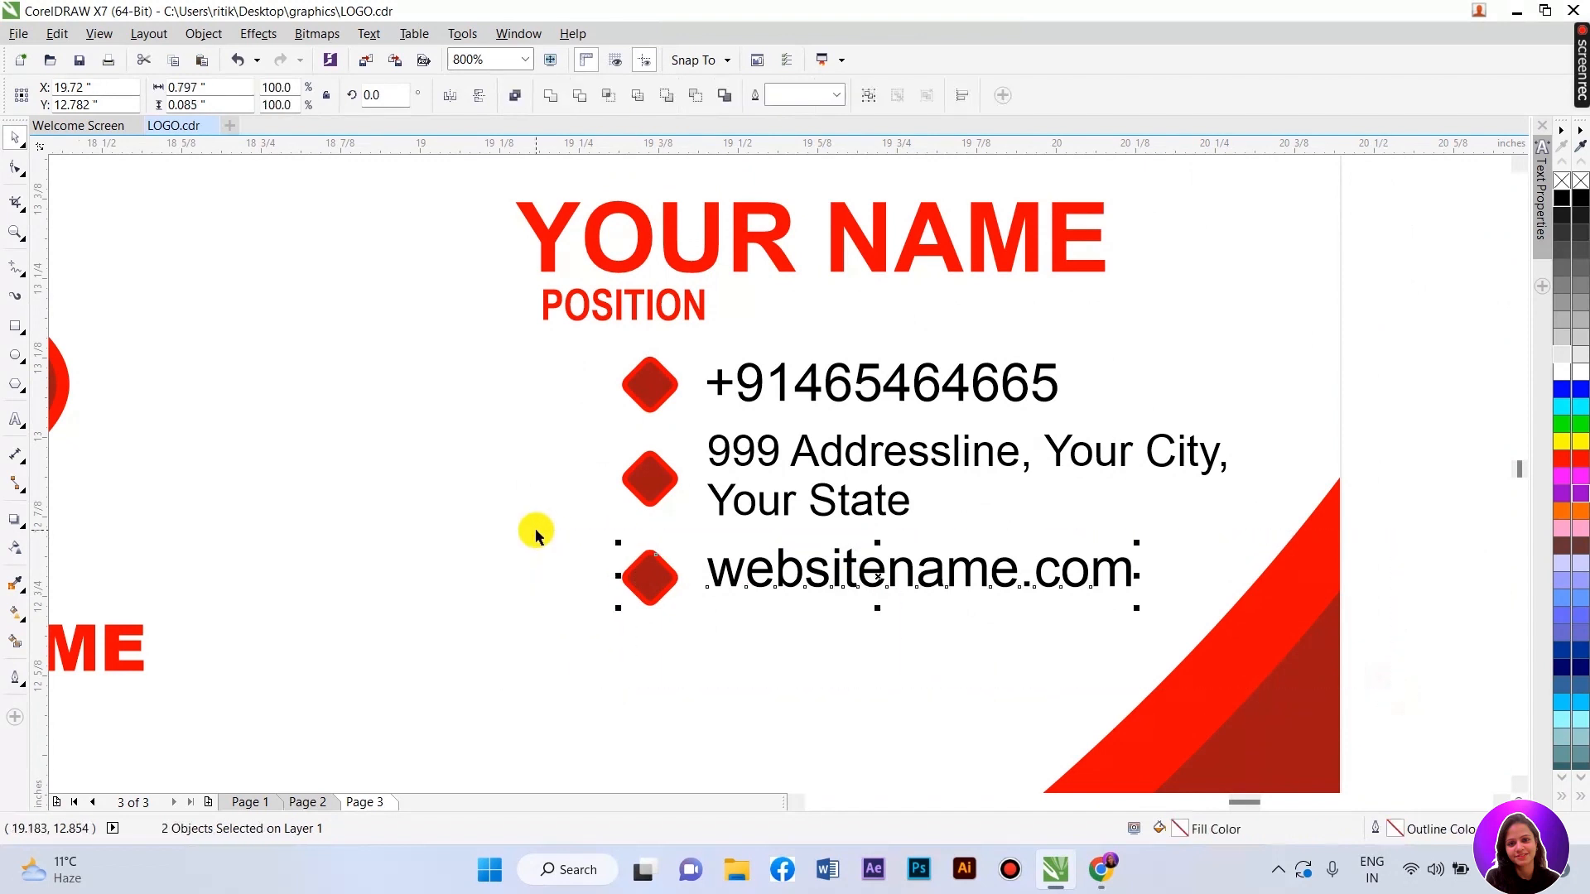
key(c)
drag(1404, 577, 554, 404)
key(c)
drag(1362, 443, 488, 302)
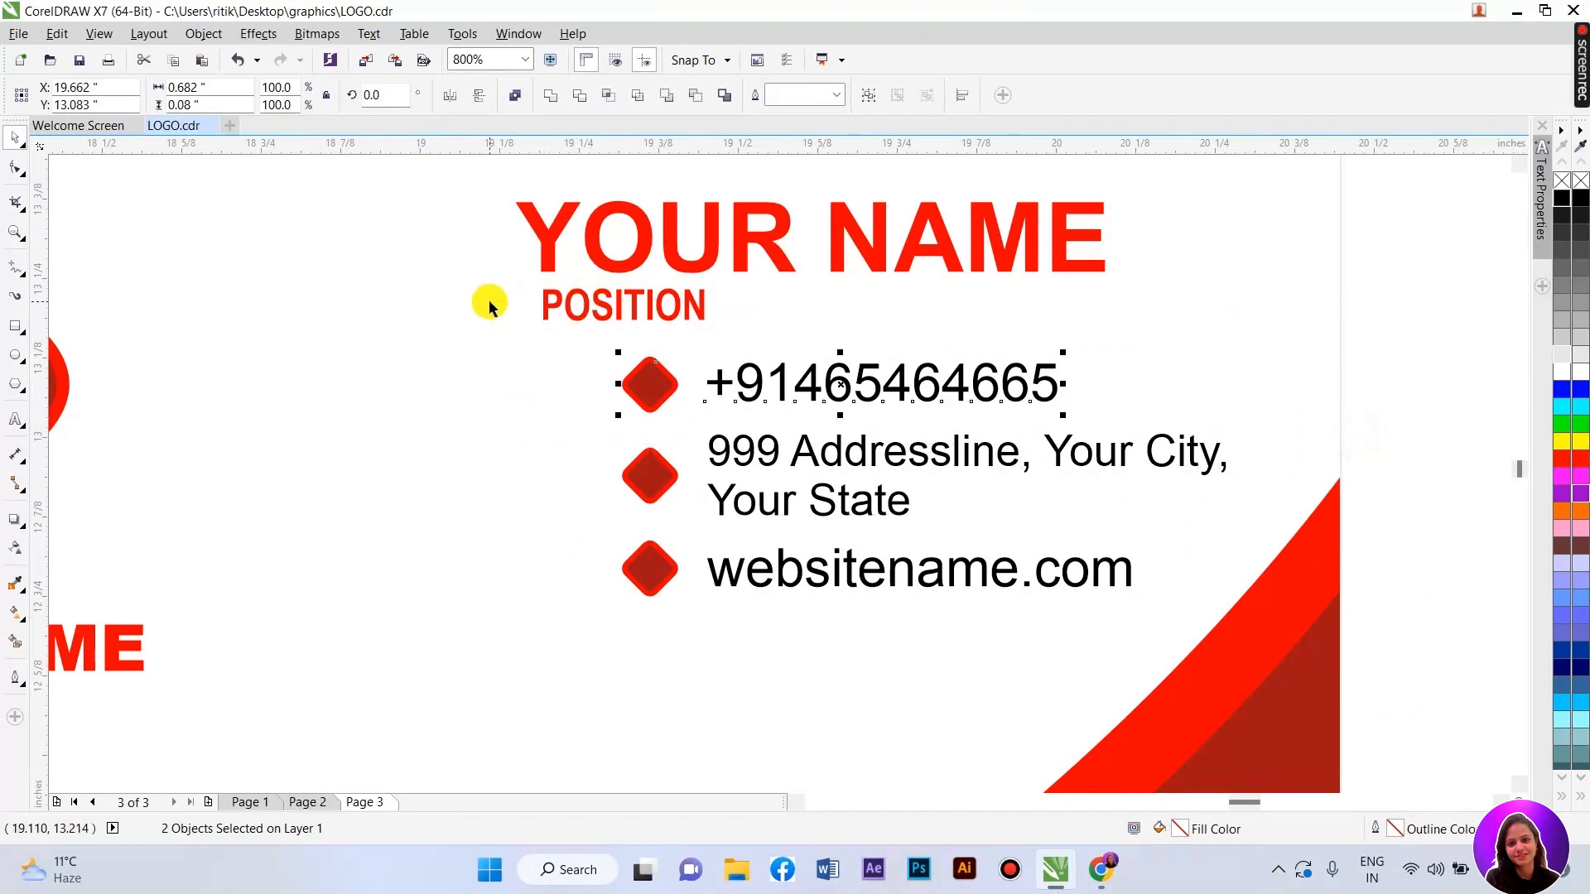
key(c)
scroll(489, 308, down, 2)
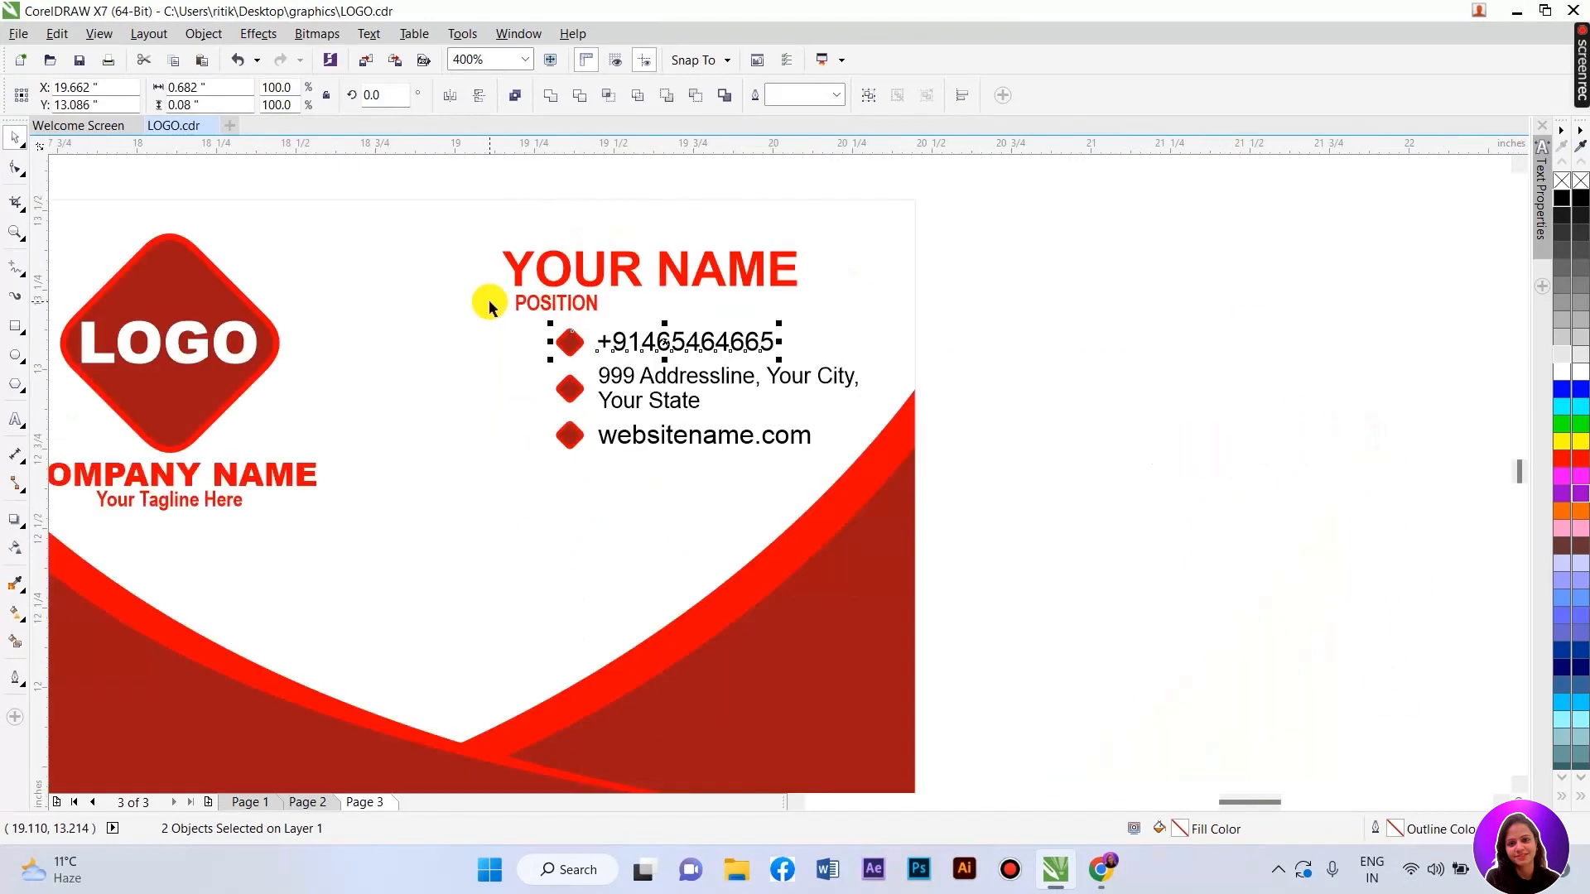
click(15, 420)
click(967, 371)
text(pr)
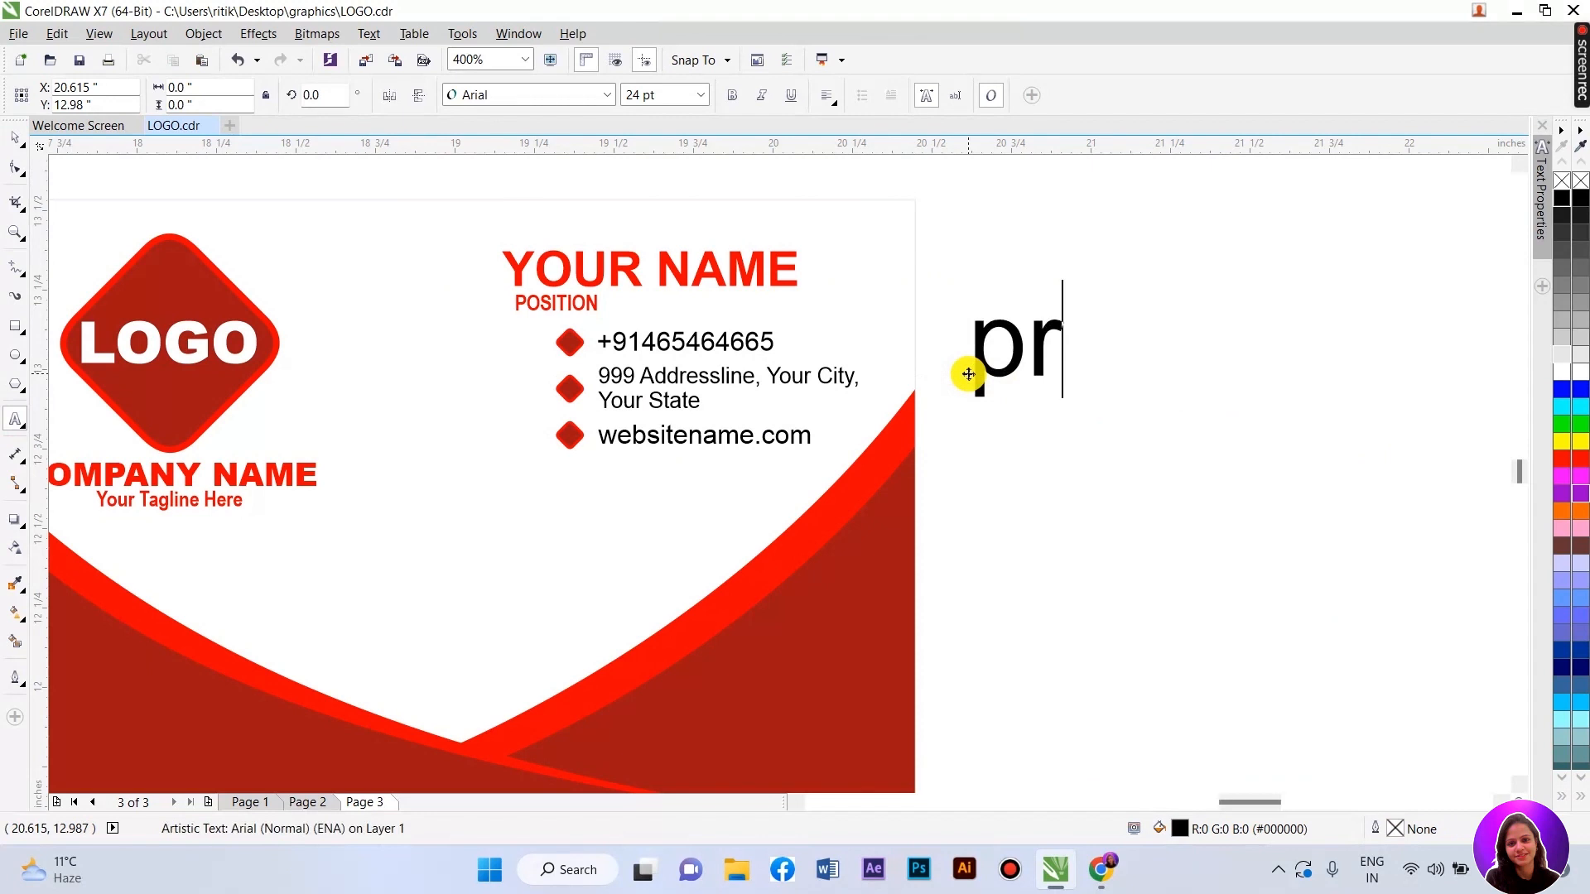
text(ess e)
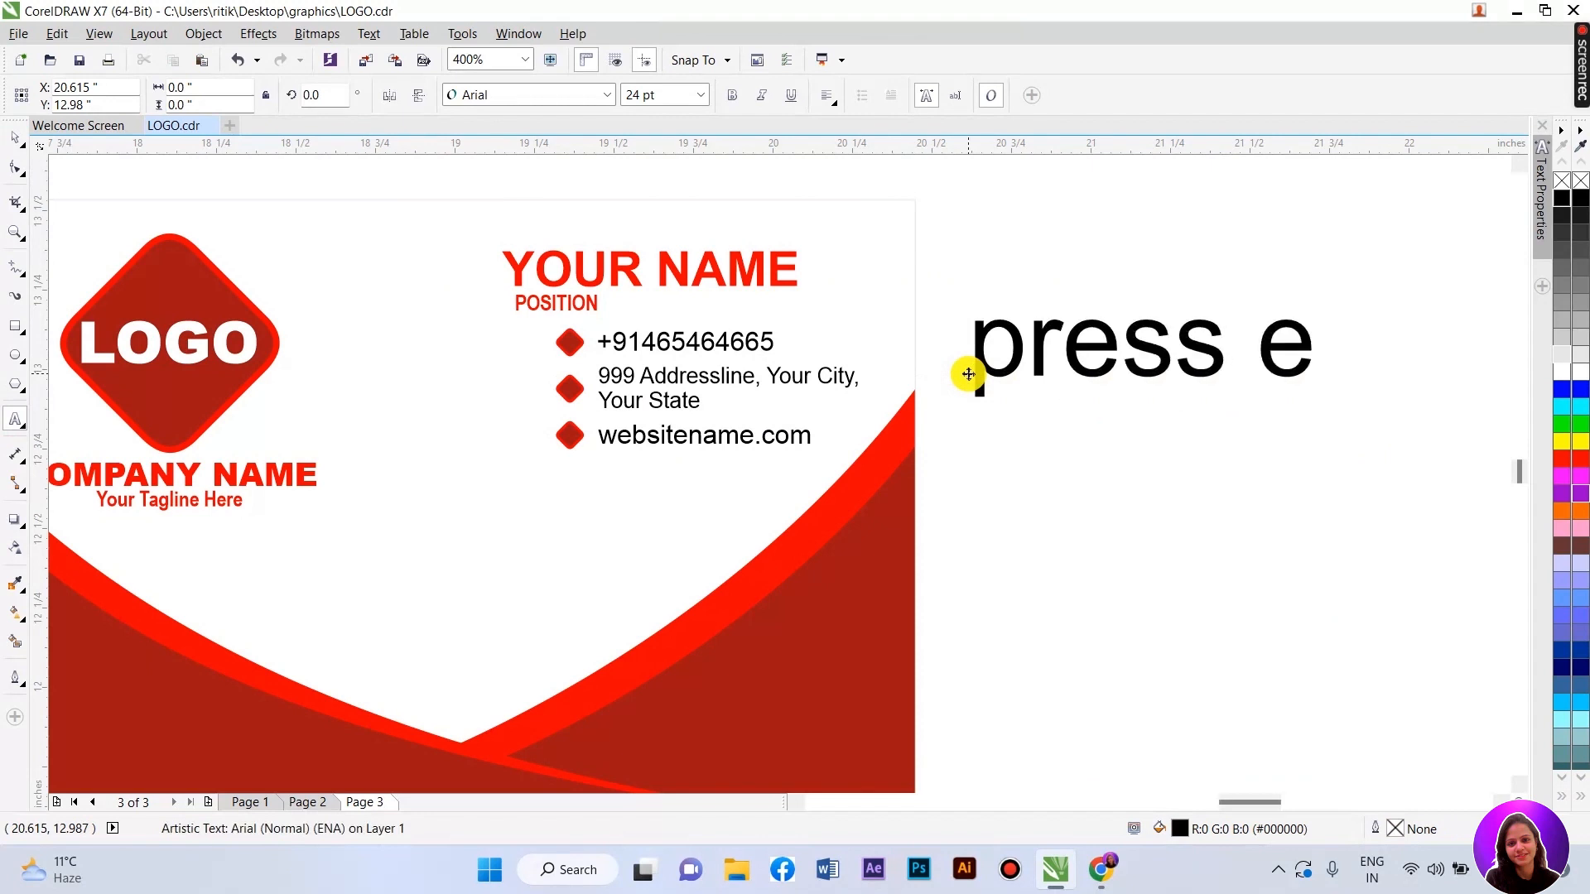
key(BackSpace)
key(BackSpace)
text(E )
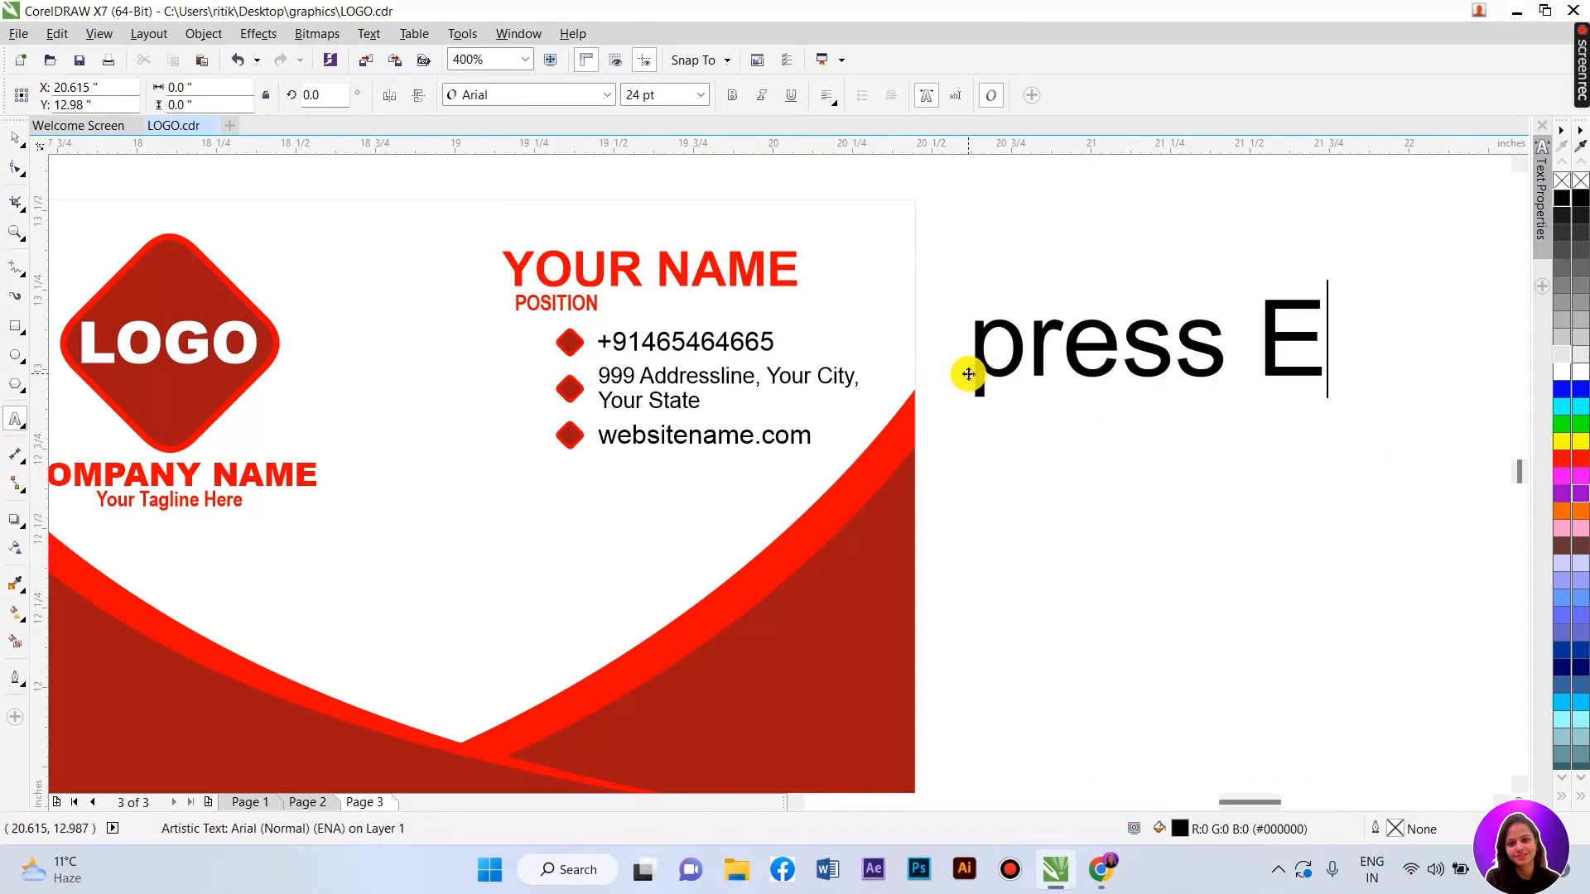
text(for aligh)
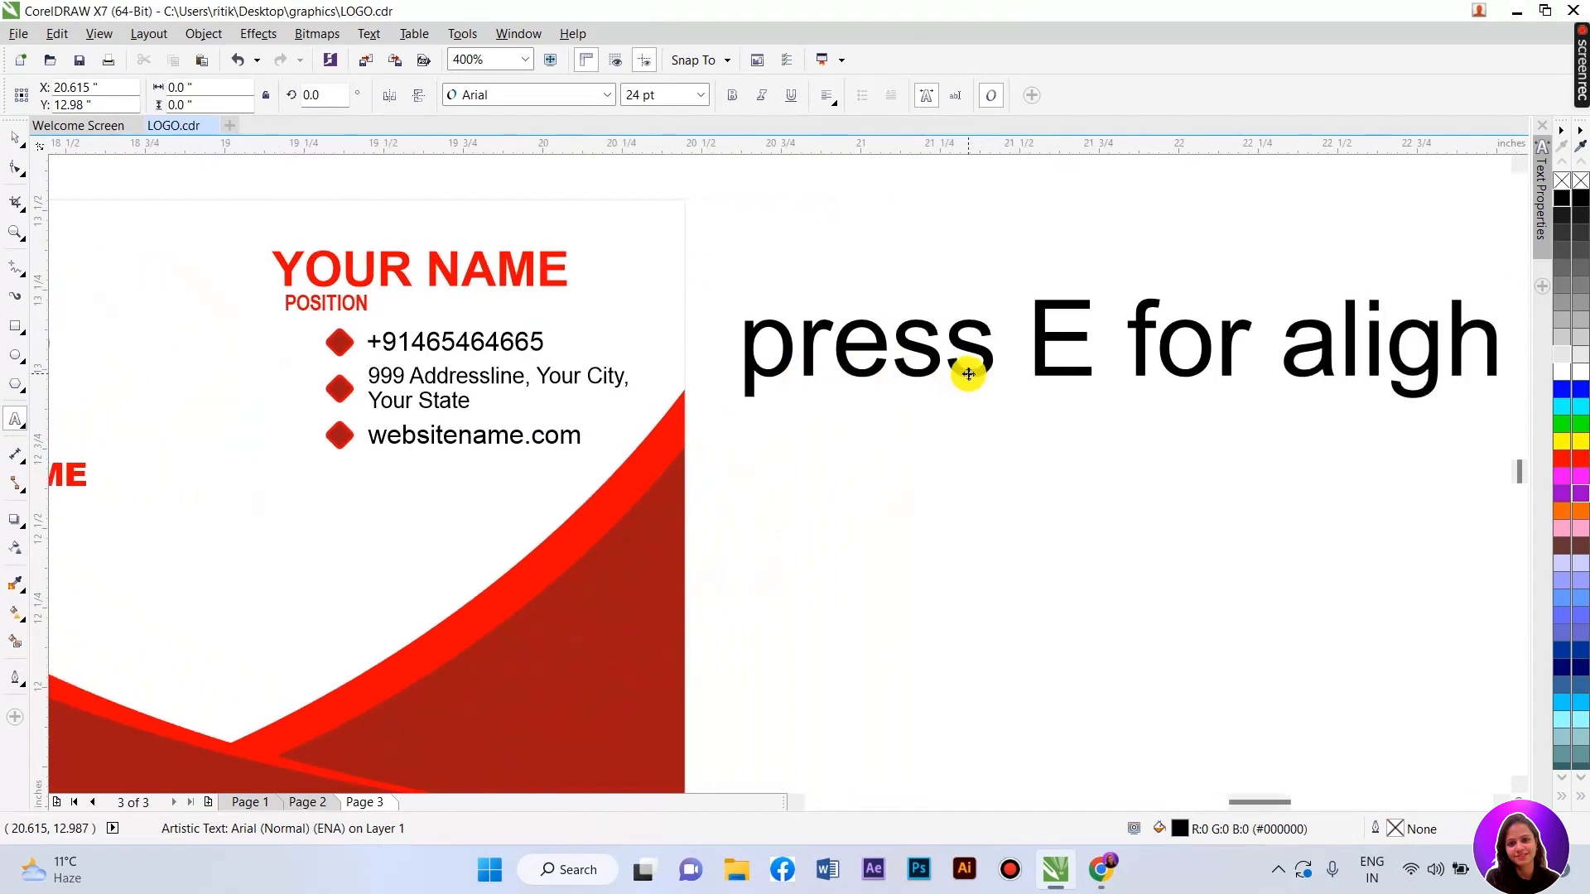
key(BackSpace)
text(nment)
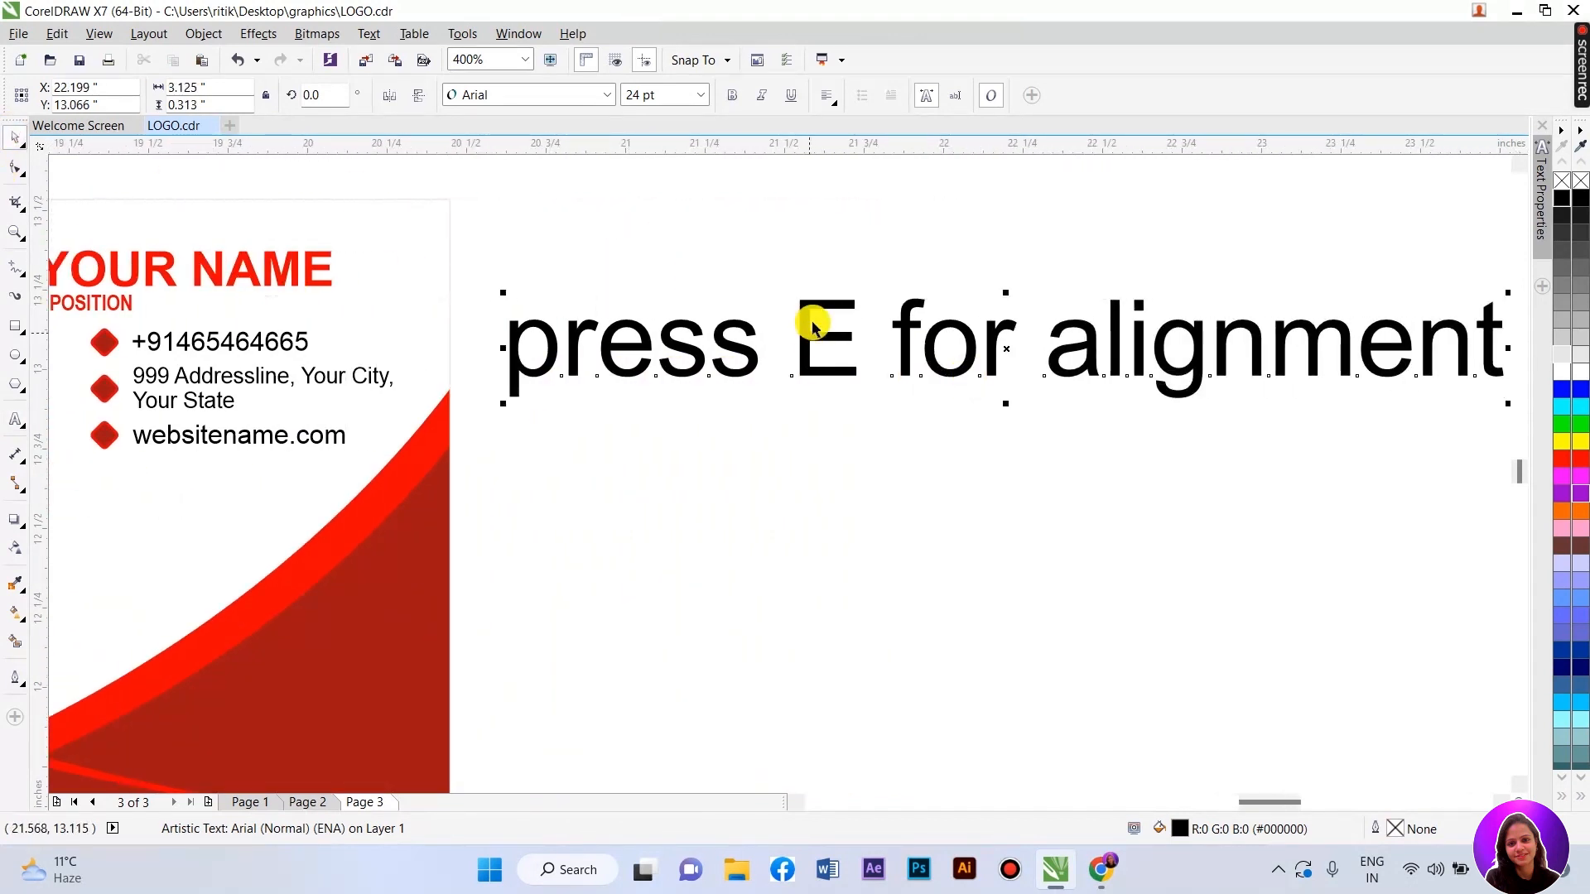
drag(795, 313, 862, 315)
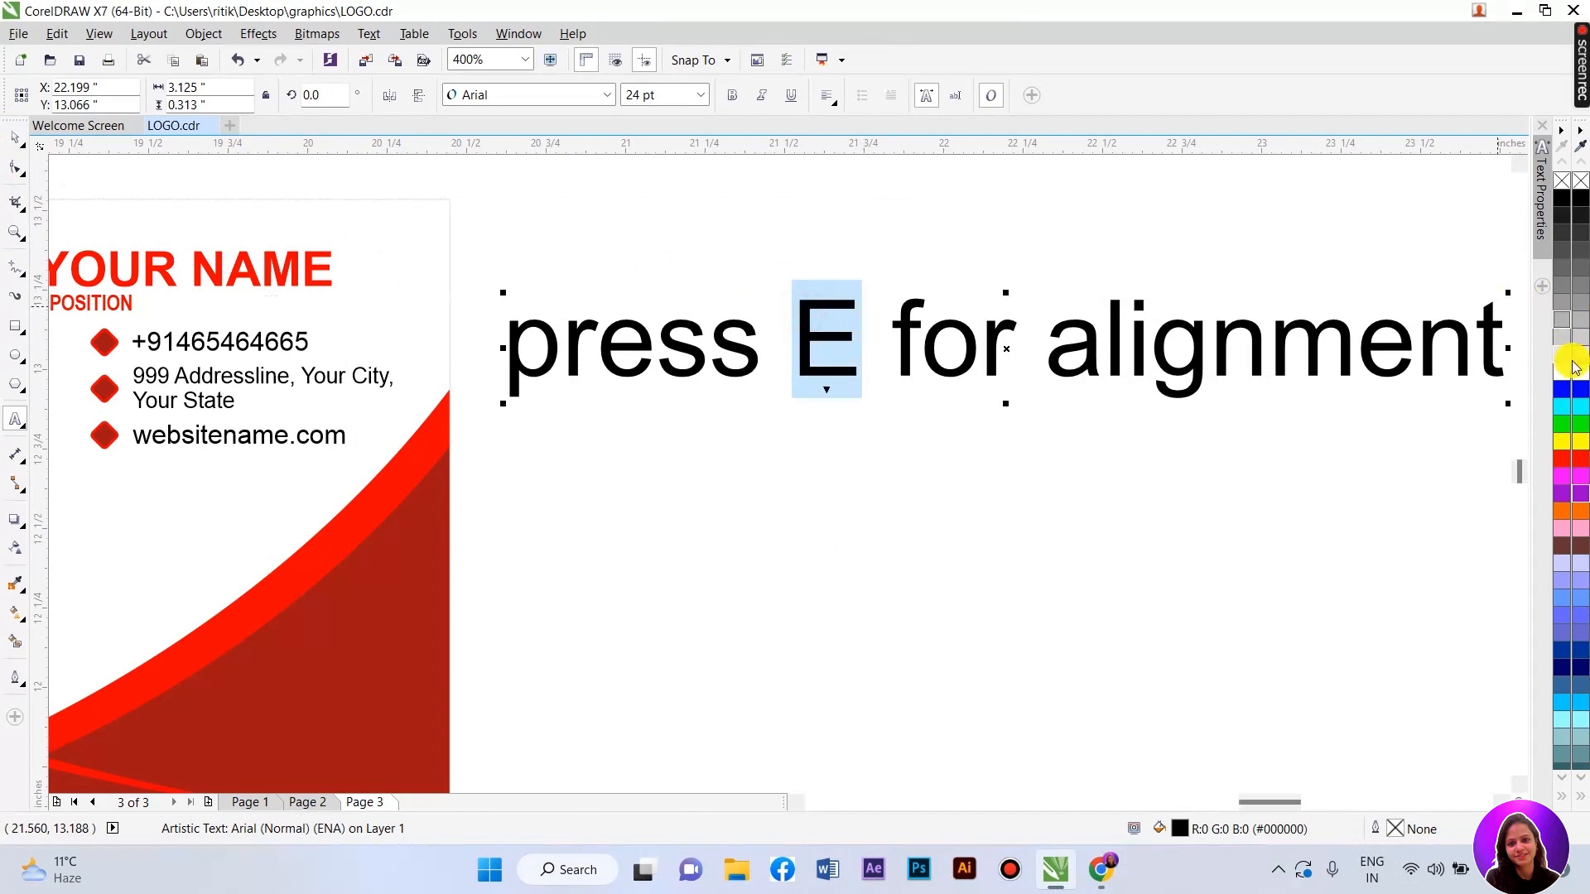
click(1562, 459)
click(17, 138)
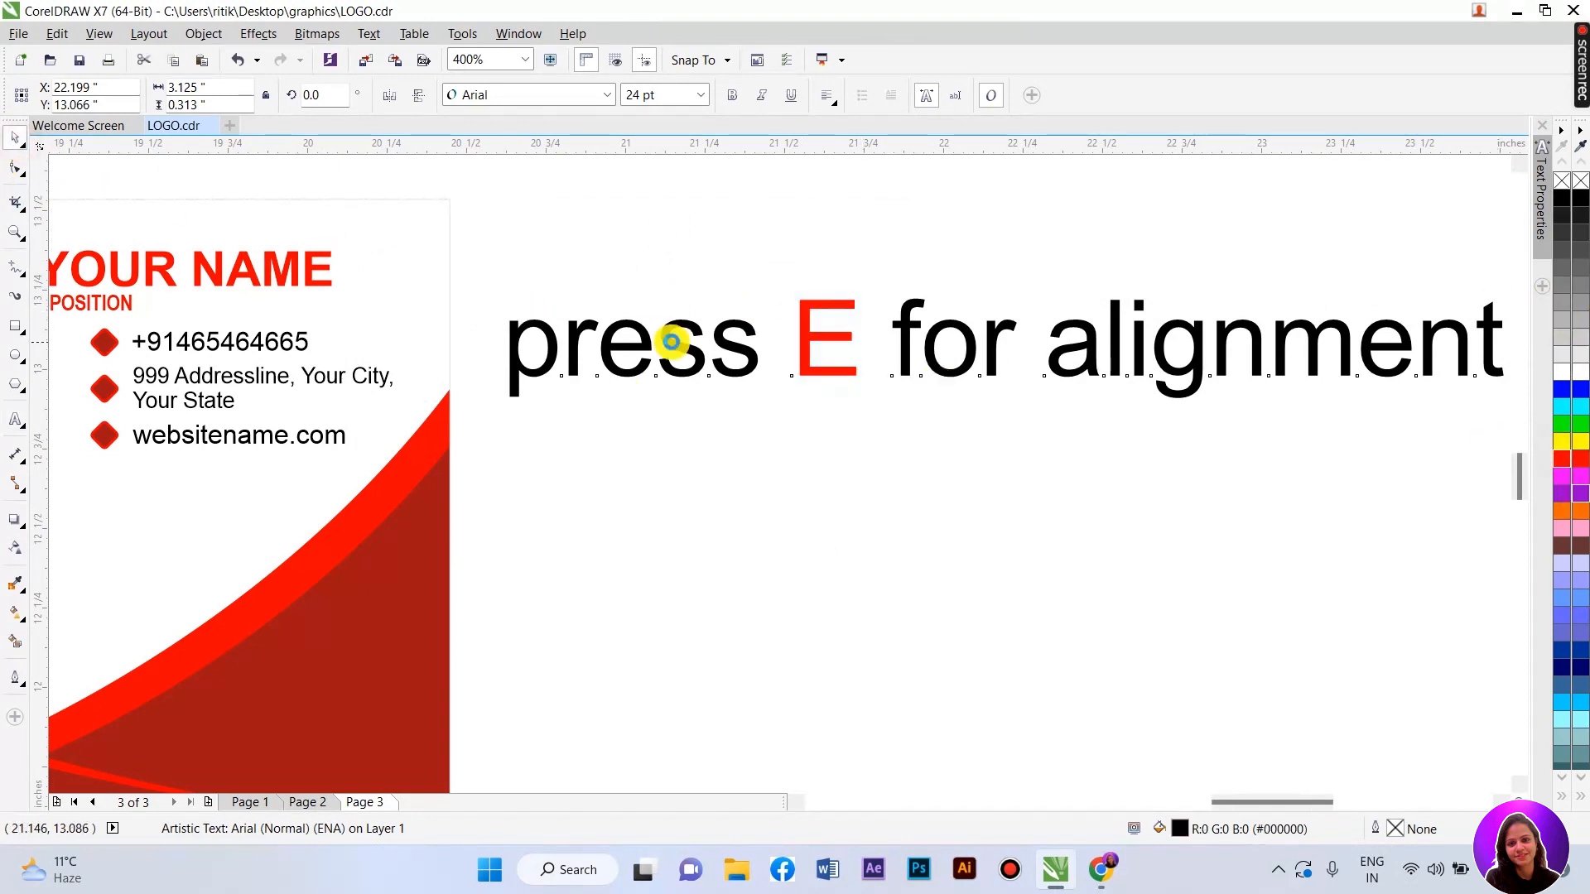
scroll(668, 341, down, 1)
key(Delete)
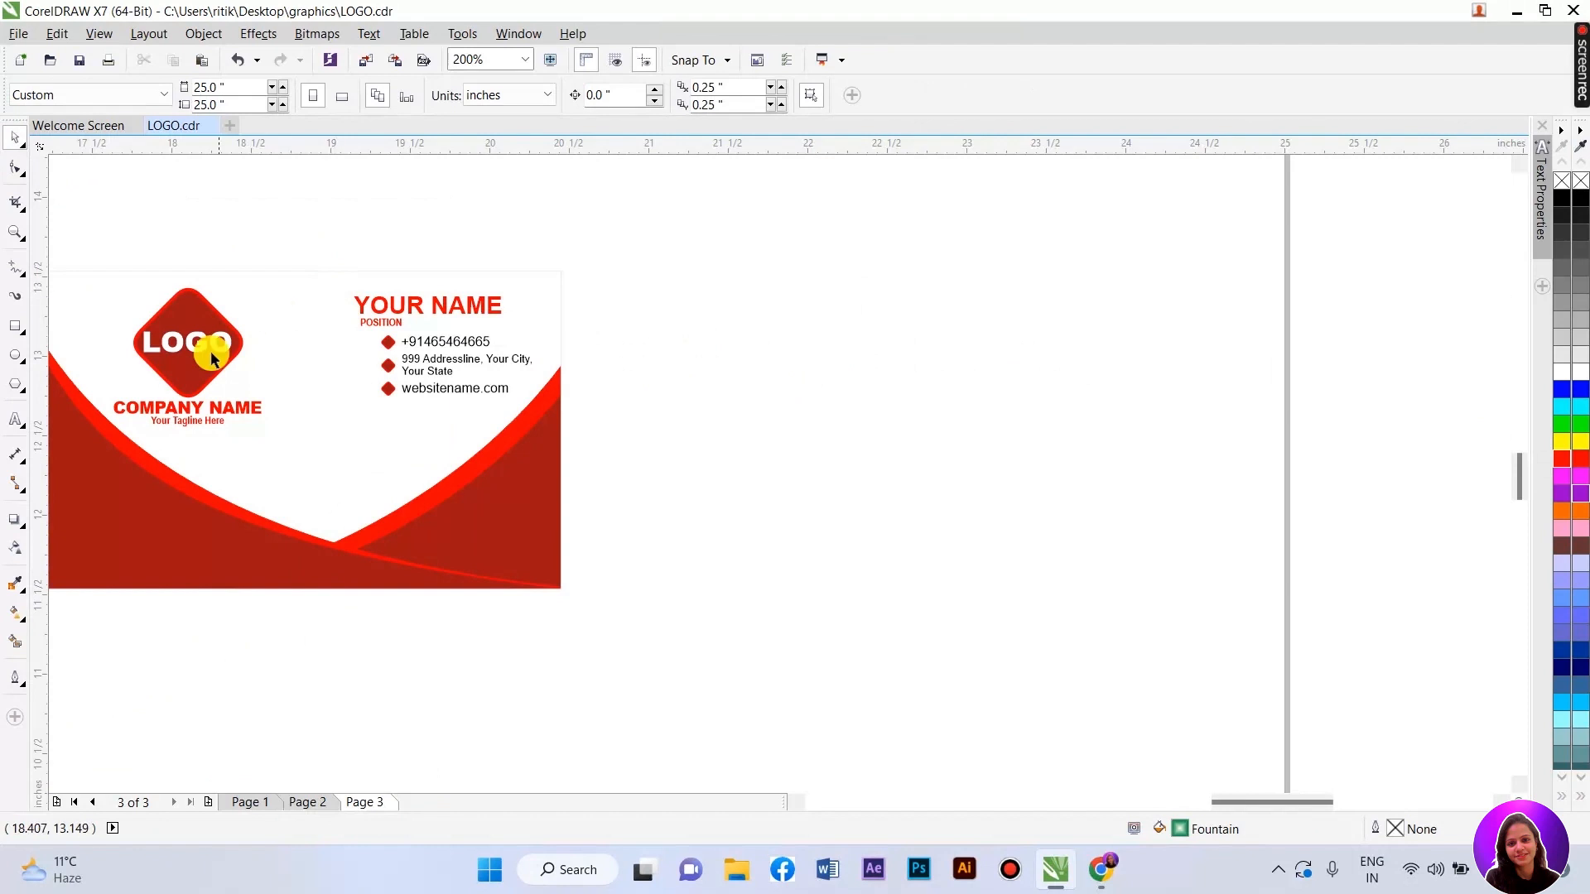
- Draw a small green ellipse just right of the card
scroll(310, 359, up, 1)
scroll(494, 362, up, 1)
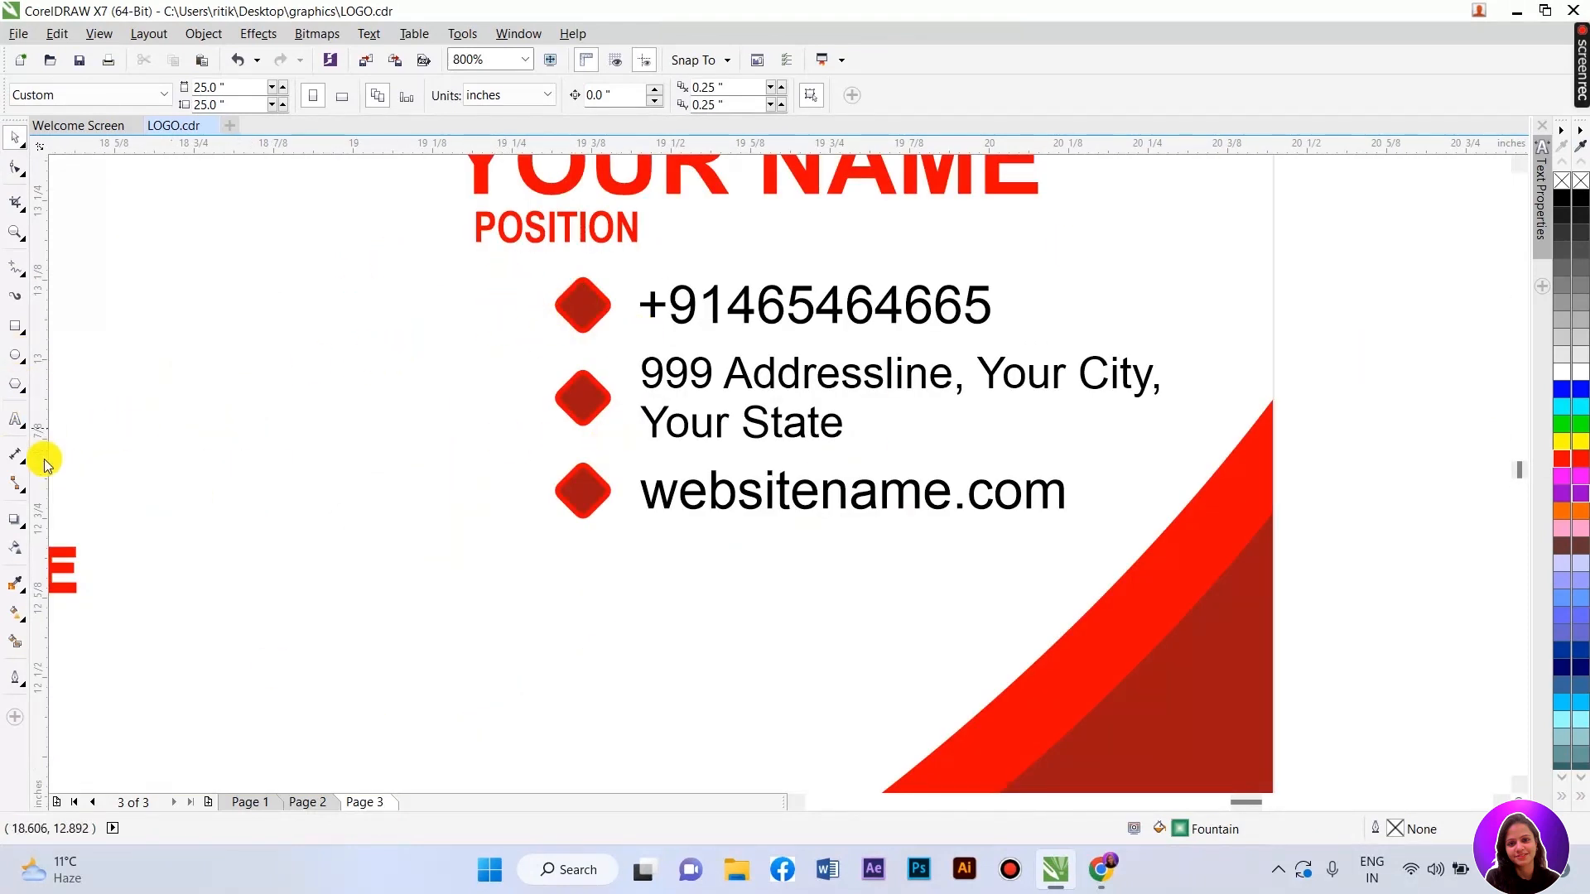
click(15, 361)
drag(1304, 352, 1399, 514)
- Move the location pin image clear of the globe image
click(15, 136)
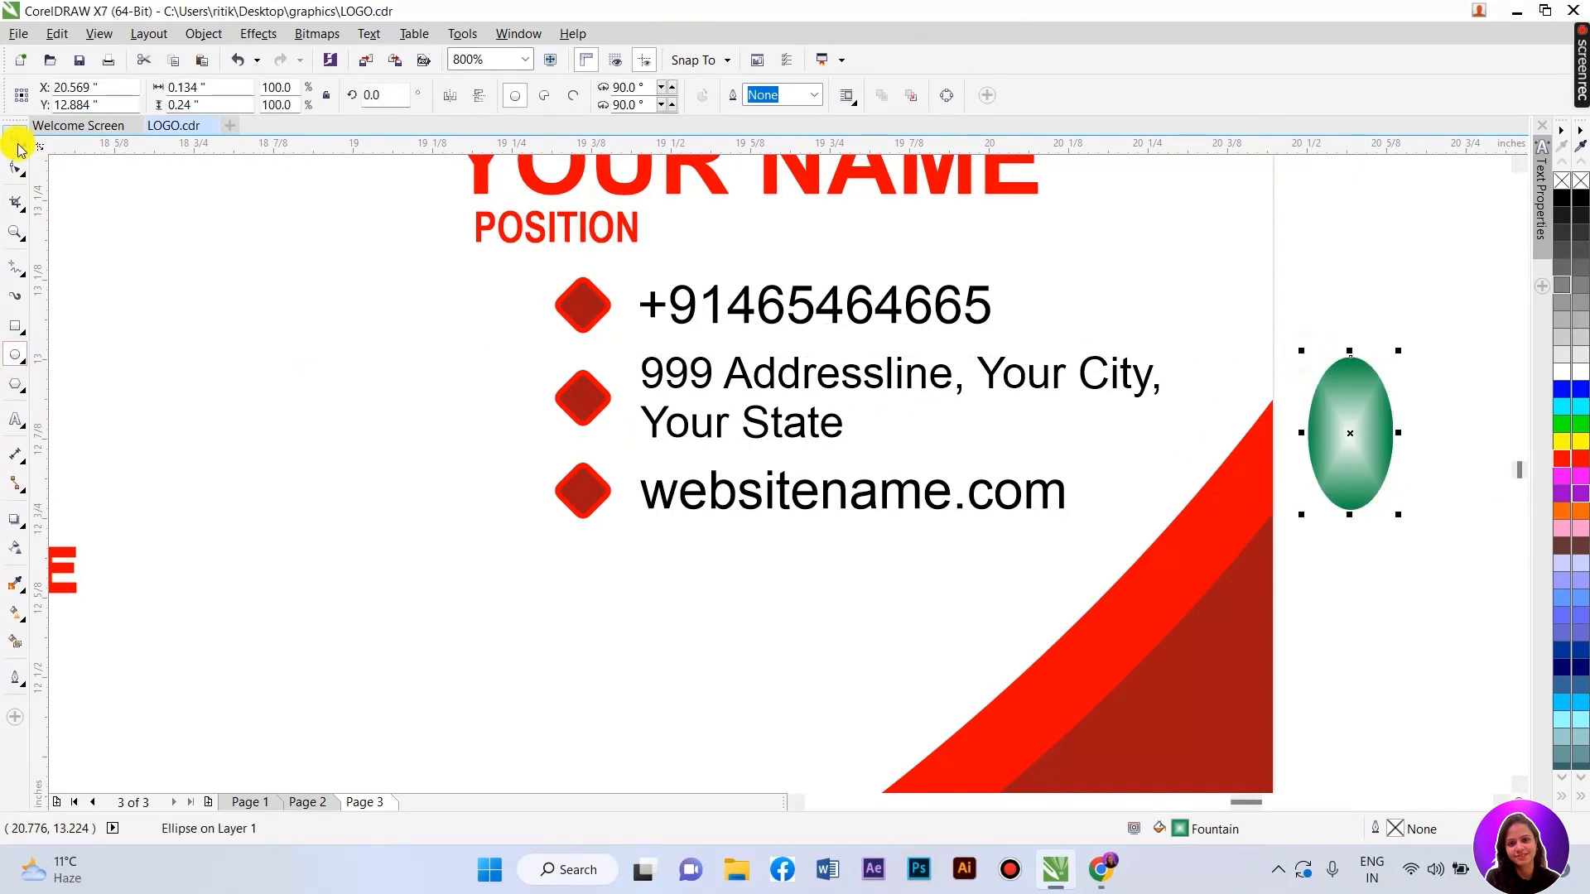
scroll(1435, 426, up, 1)
scroll(1435, 426, up, 1)
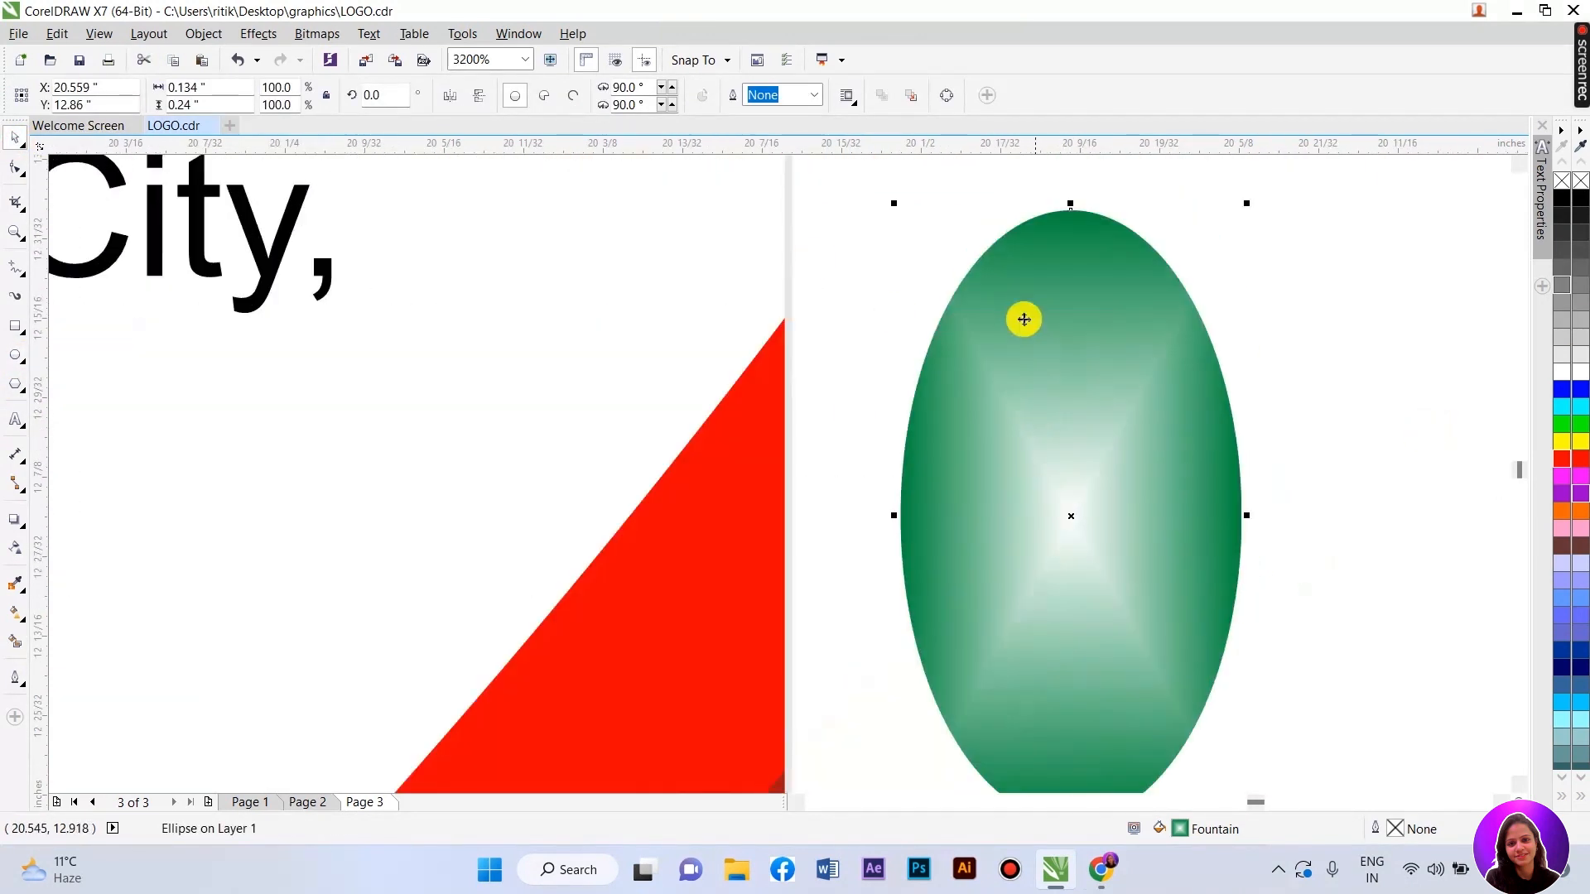
scroll(1011, 356, down, 1)
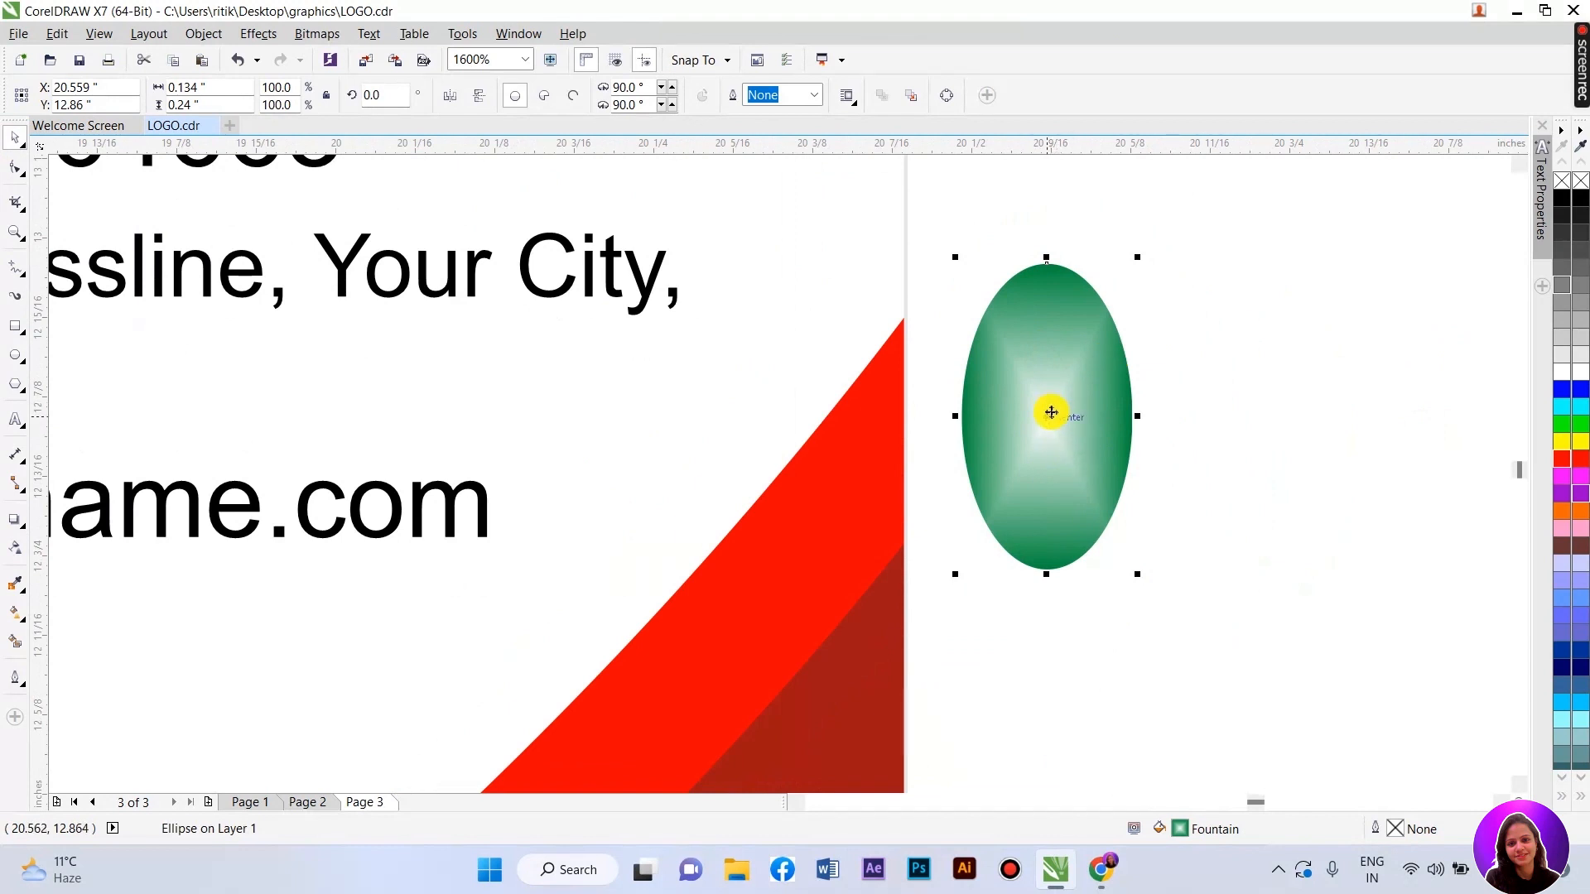
scroll(782, 399, down, 5)
drag(383, 408, 845, 610)
- Convert the location pin bitmap to Black and White (1-bit)
scroll(979, 737, up, 1)
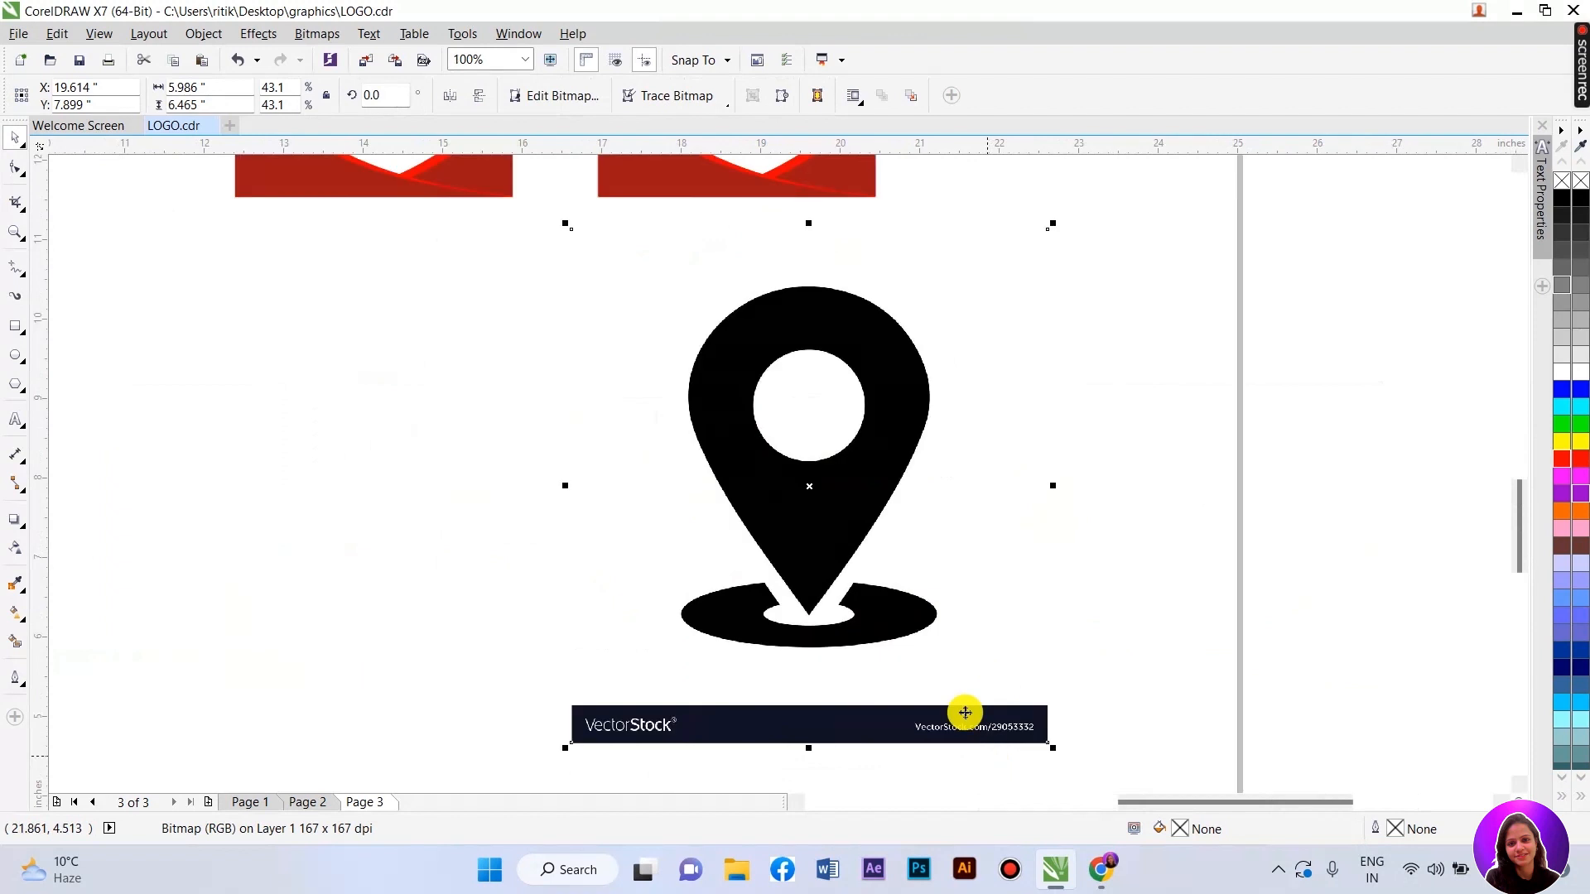
click(317, 33)
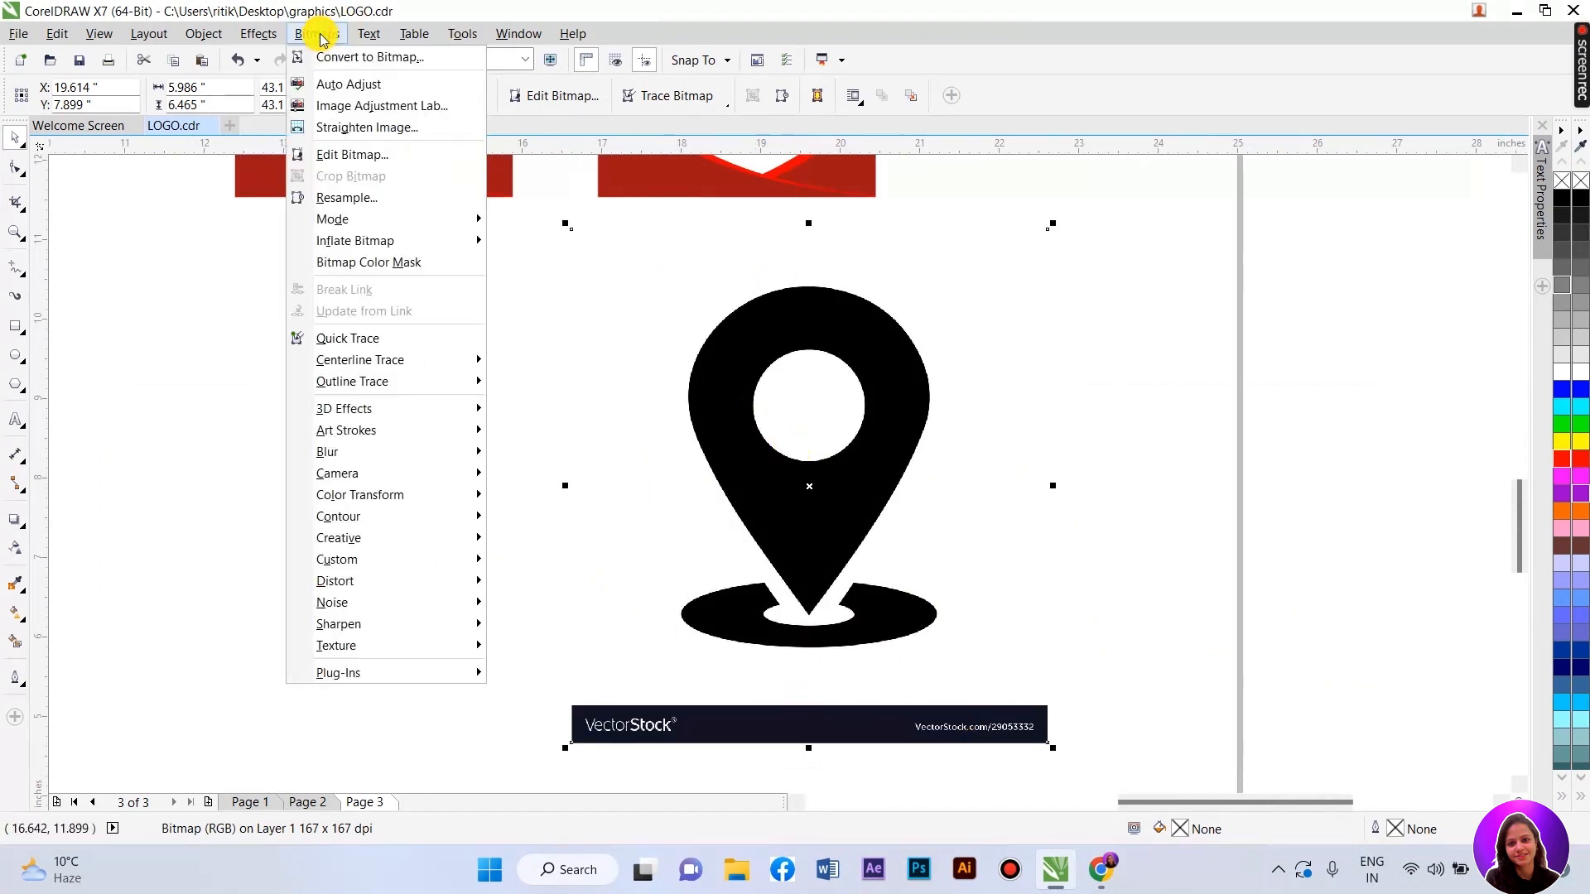
mouse_move(409, 217)
click(532, 217)
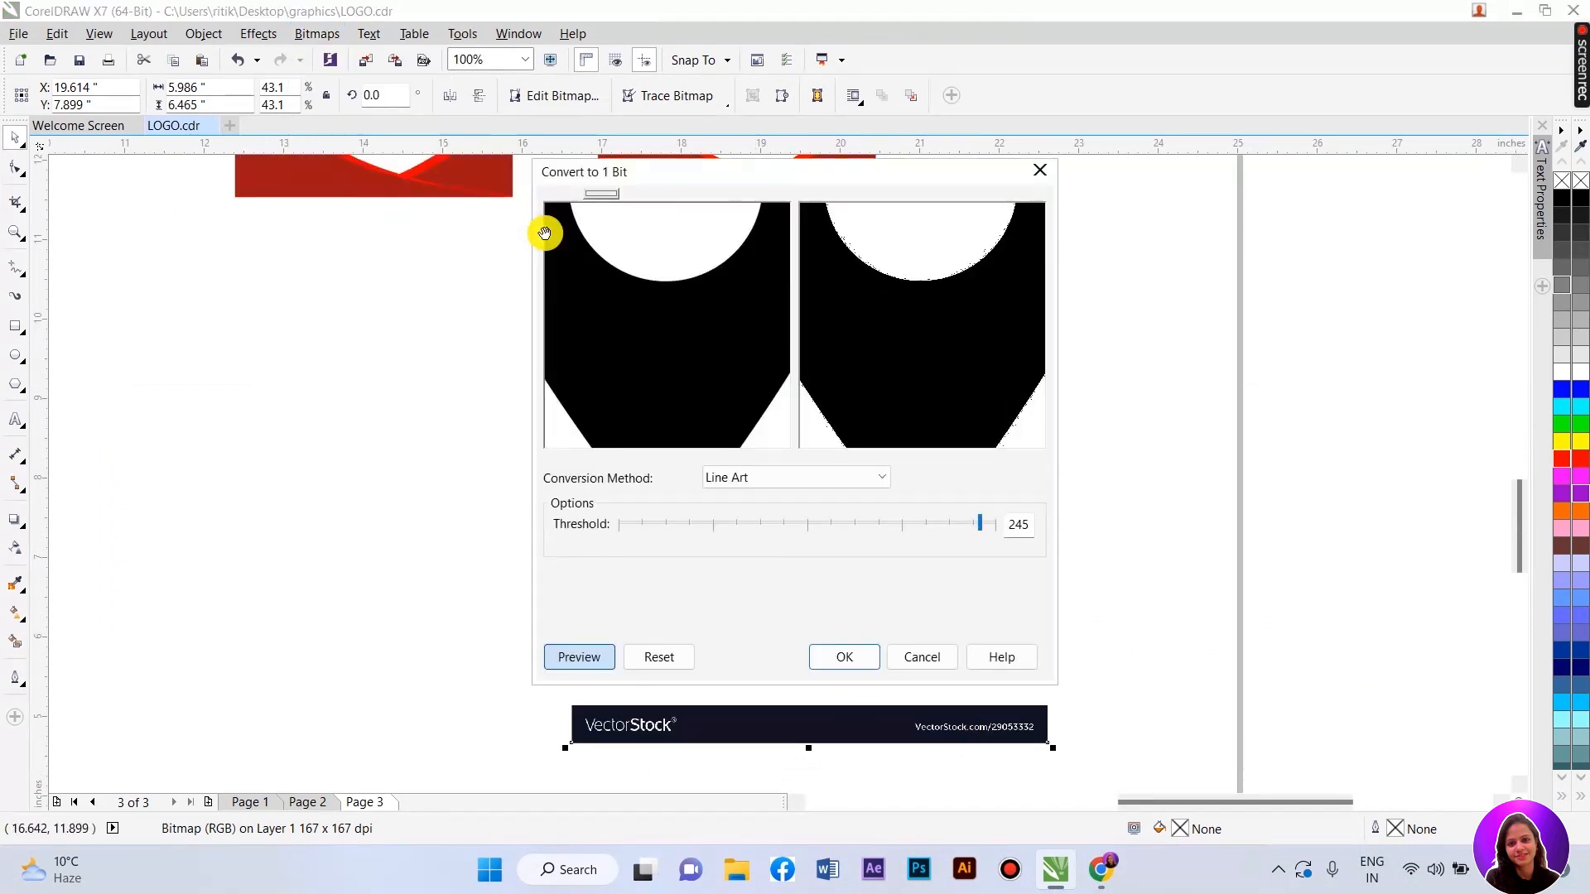
click(843, 657)
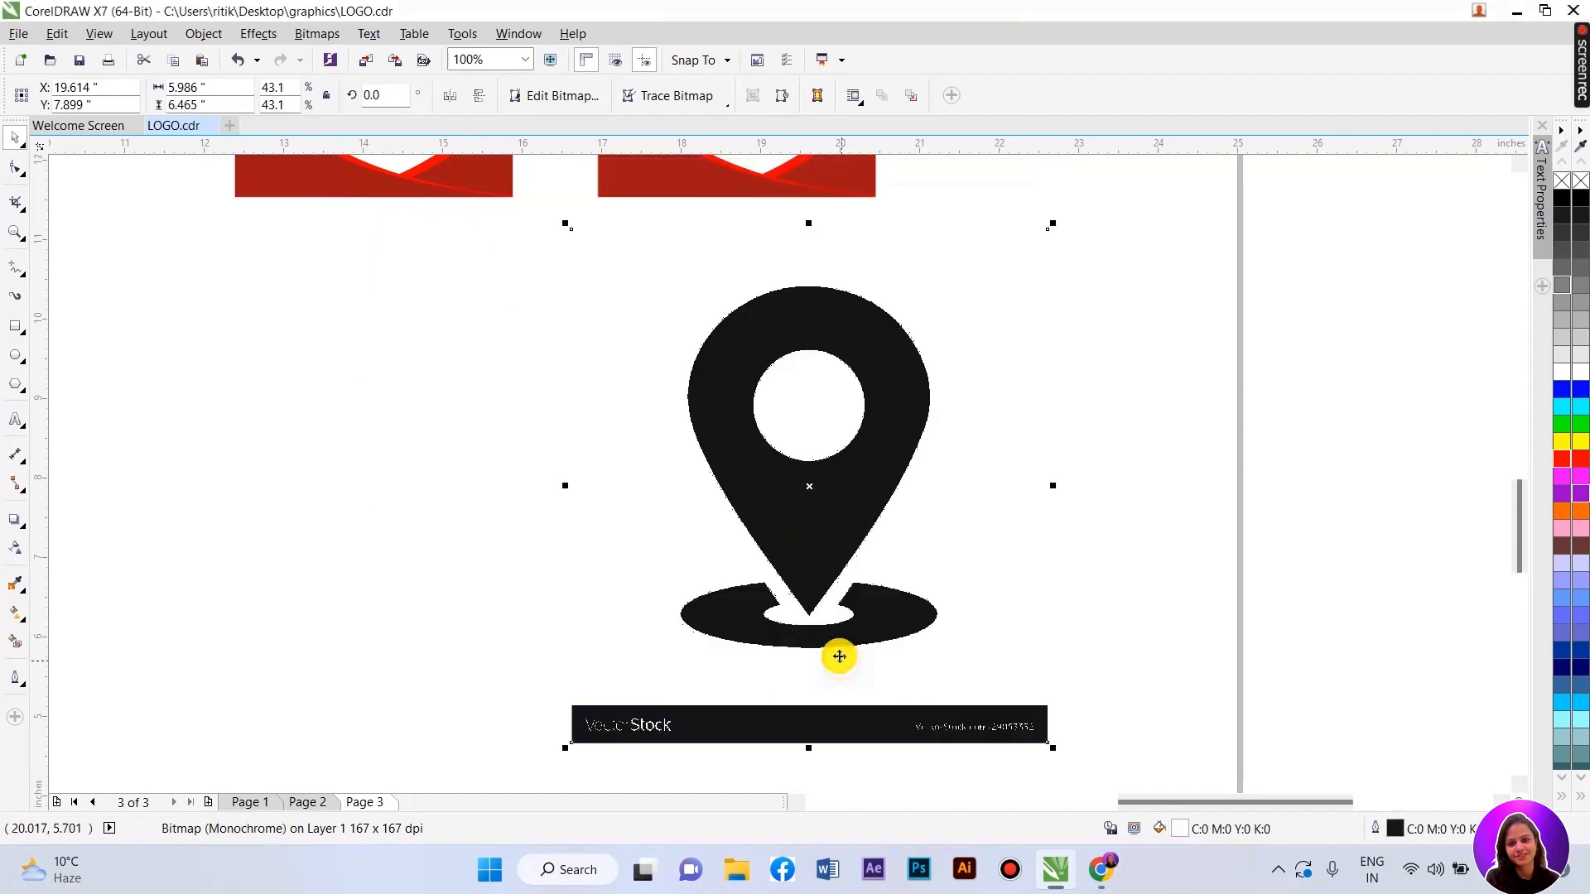
- Outline Trace the pin as Line art and delete the original bitmap
right_click(741, 354)
mouse_move(897, 378)
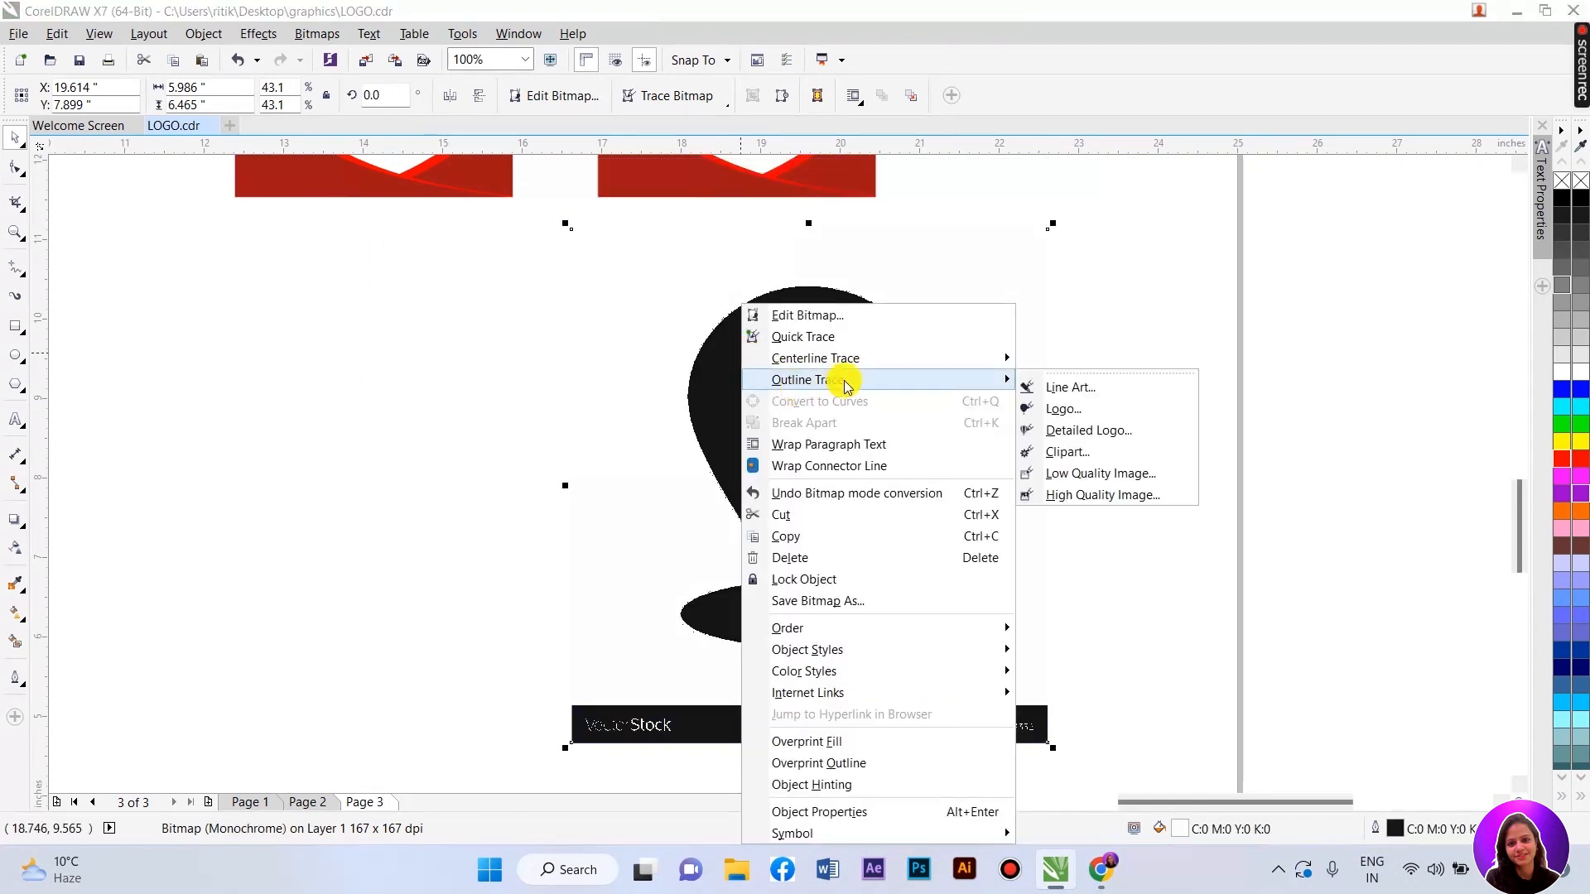
click(1088, 386)
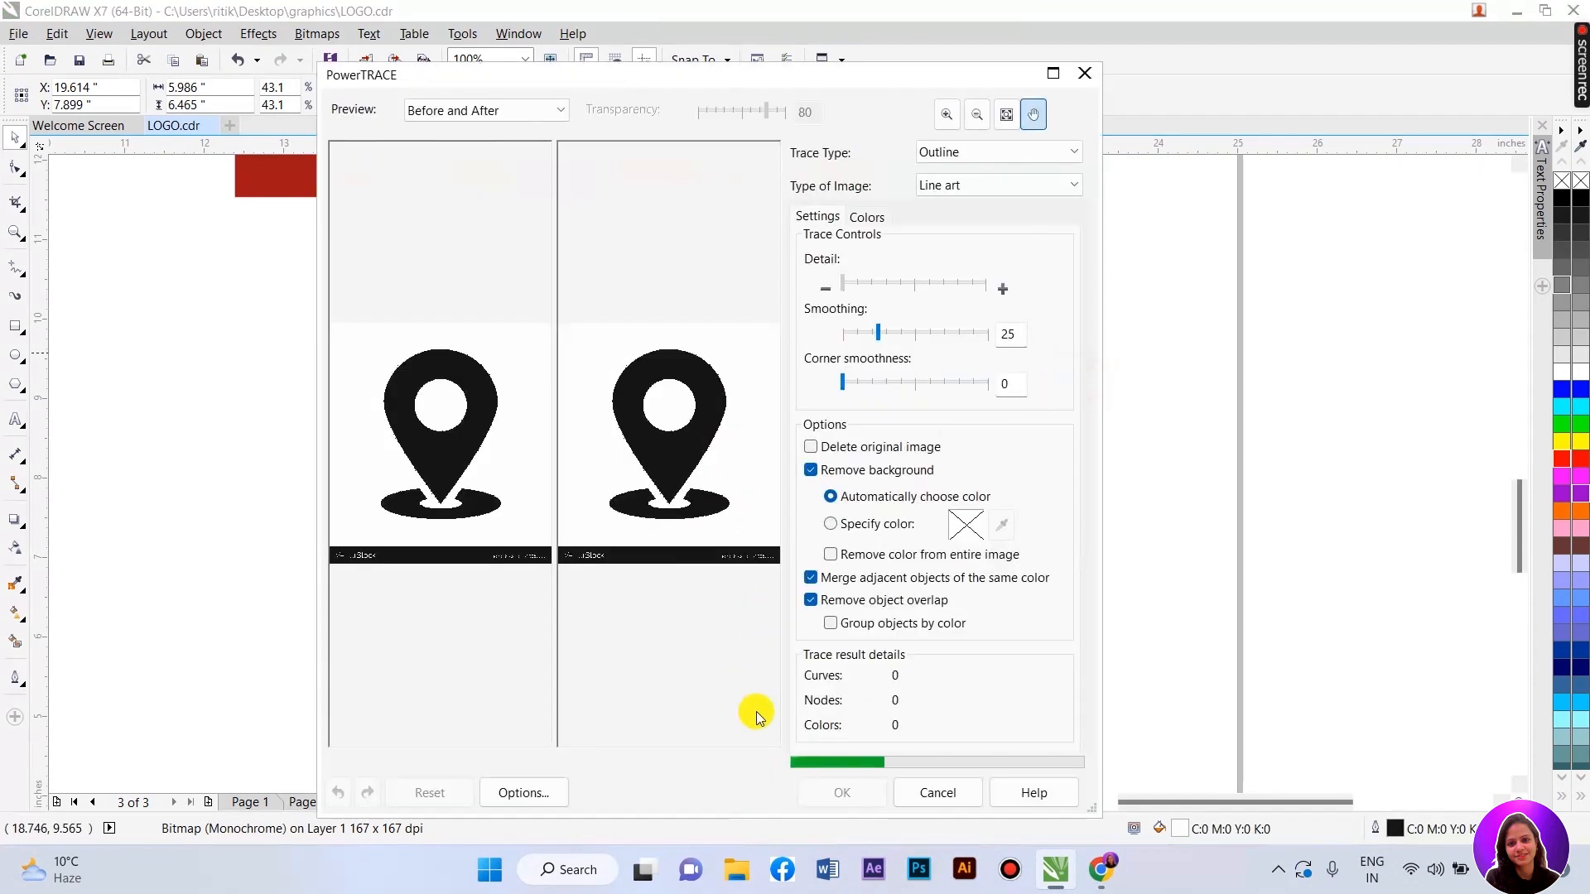
click(842, 792)
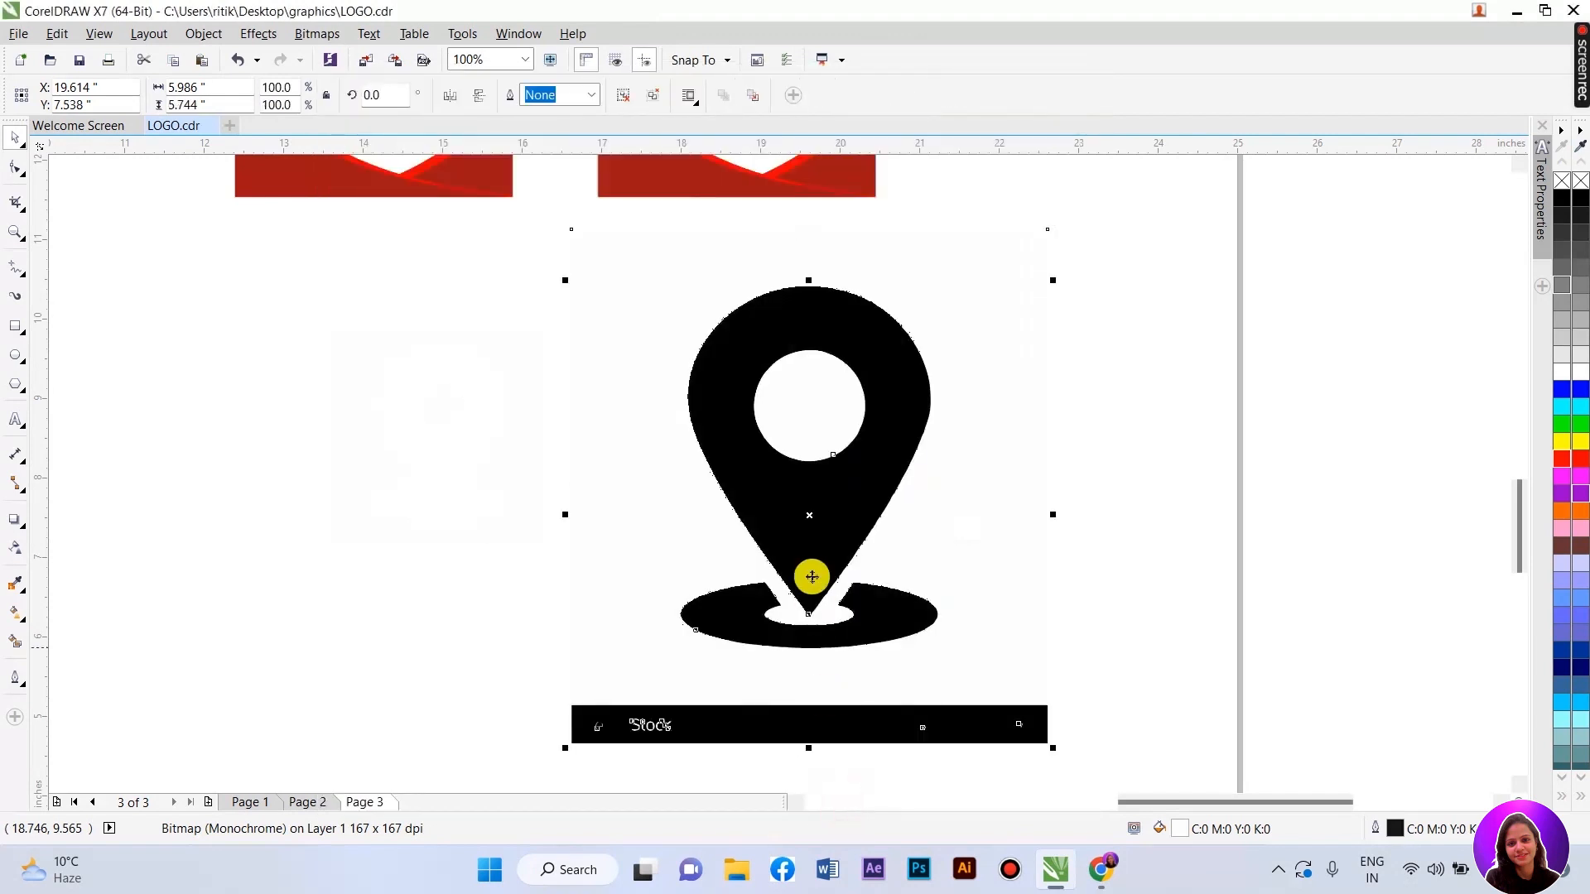
drag(374, 527, 258, 528)
click(894, 521)
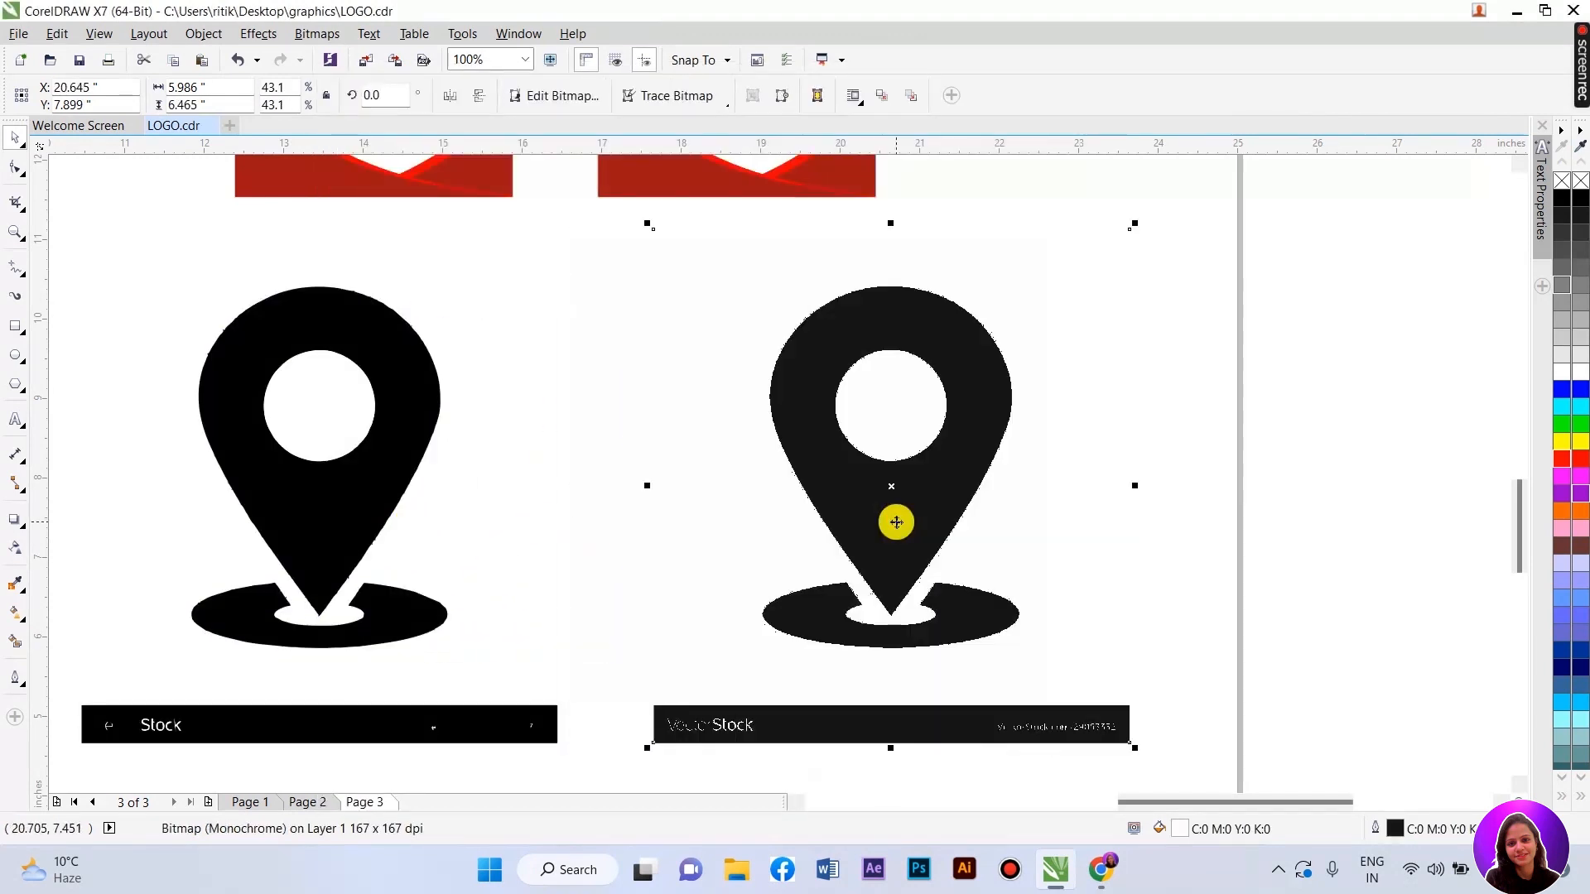
key(Delete)
- Move the traced pin into place, ungroup it and delete the watermark bar
drag(311, 471, 736, 448)
right_click(736, 447)
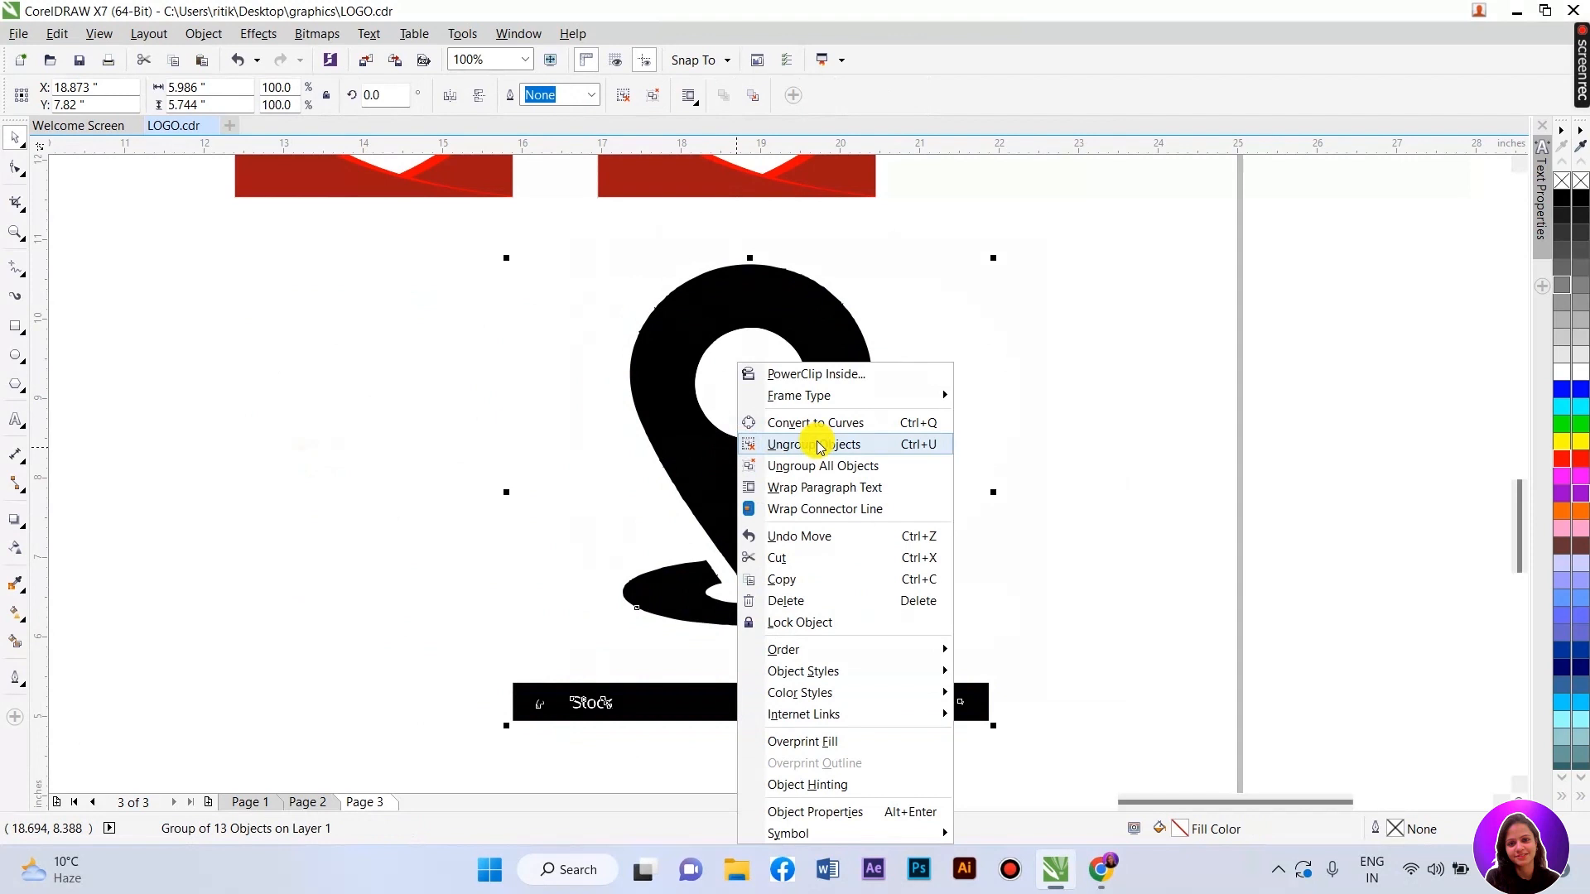
click(819, 447)
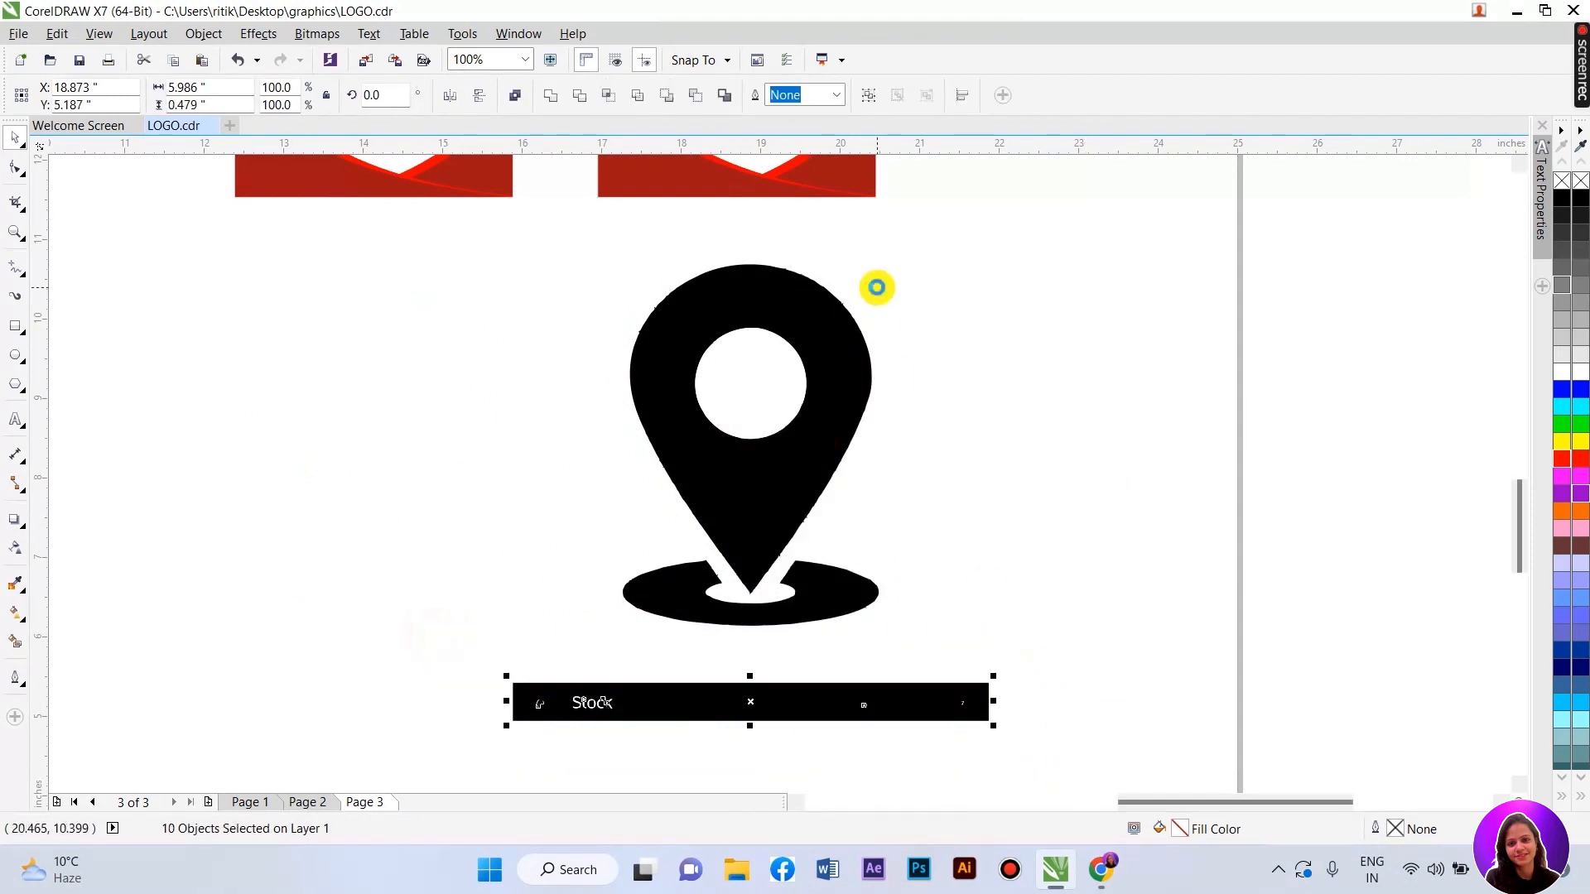
key(Delete)
- Select both pin pieces and shrink the pin to 44% of its size
click(760, 381)
click(856, 663)
drag(986, 688, 538, 233)
drag(884, 256, 659, 577)
- Shrink the location pin to icon size and move it onto the address line's middle red diamond
scroll(648, 684, down, 1)
drag(640, 636, 731, 369)
scroll(544, 433, up, 4)
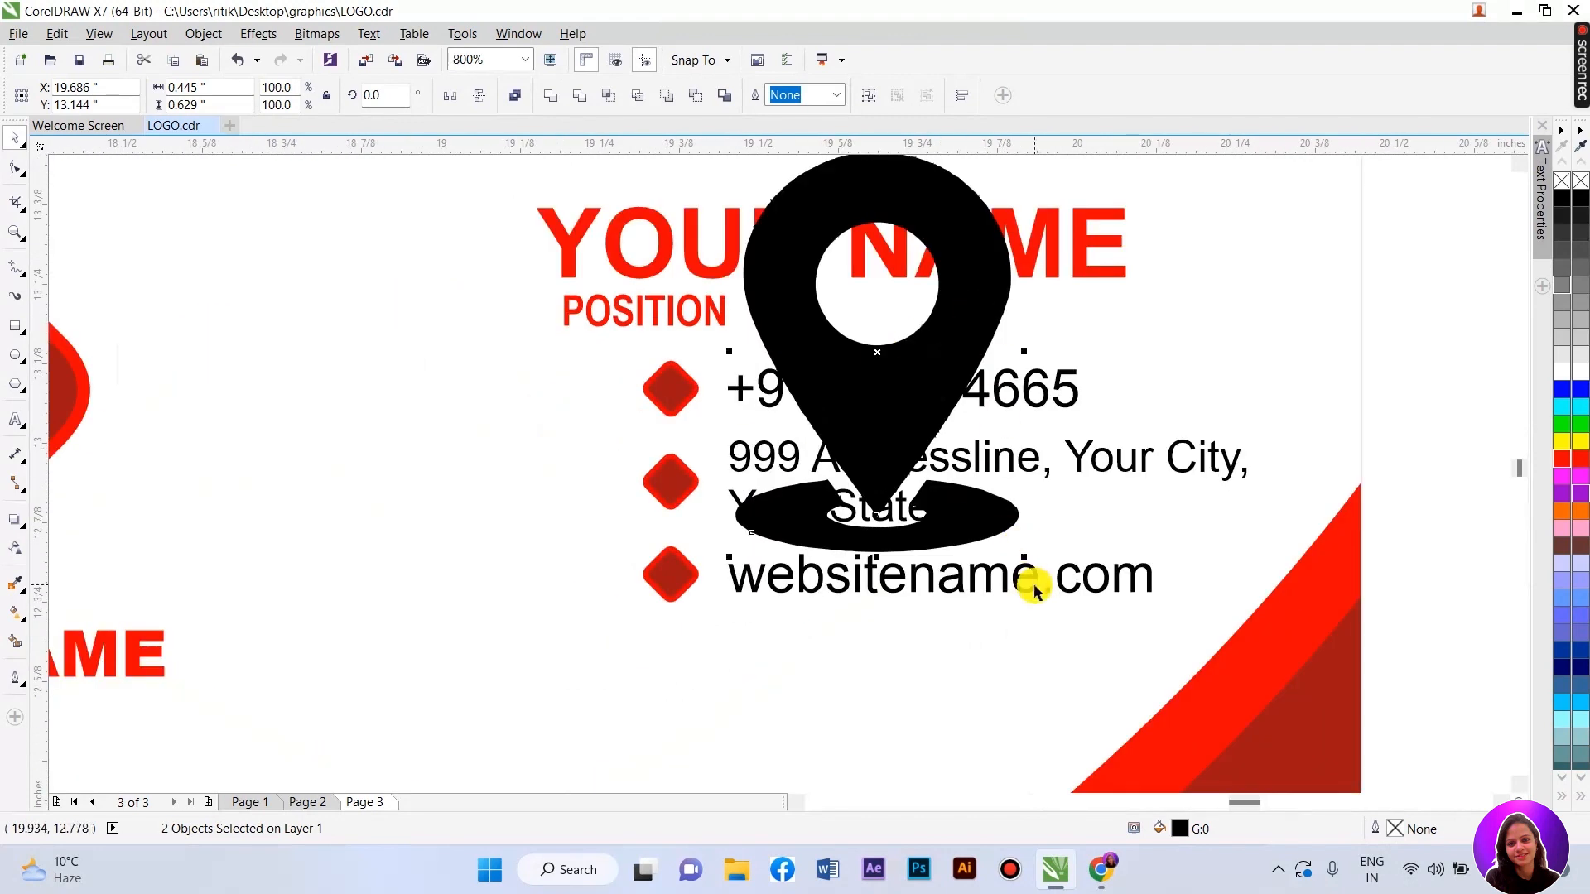
drag(1024, 542, 786, 215)
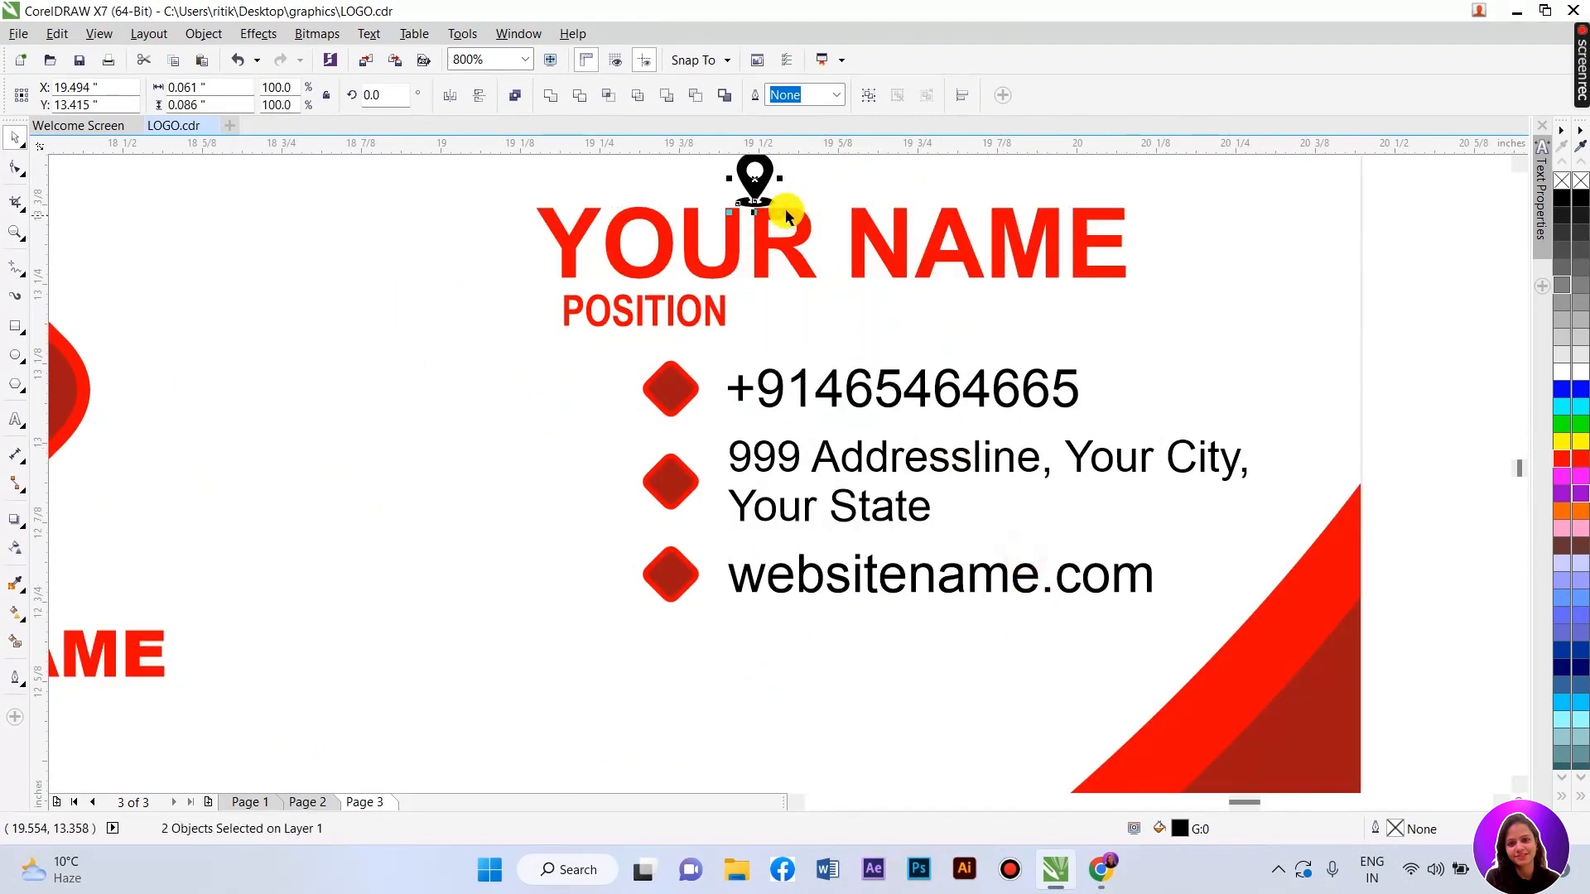
drag(737, 272, 672, 411)
scroll(672, 411, up, 2)
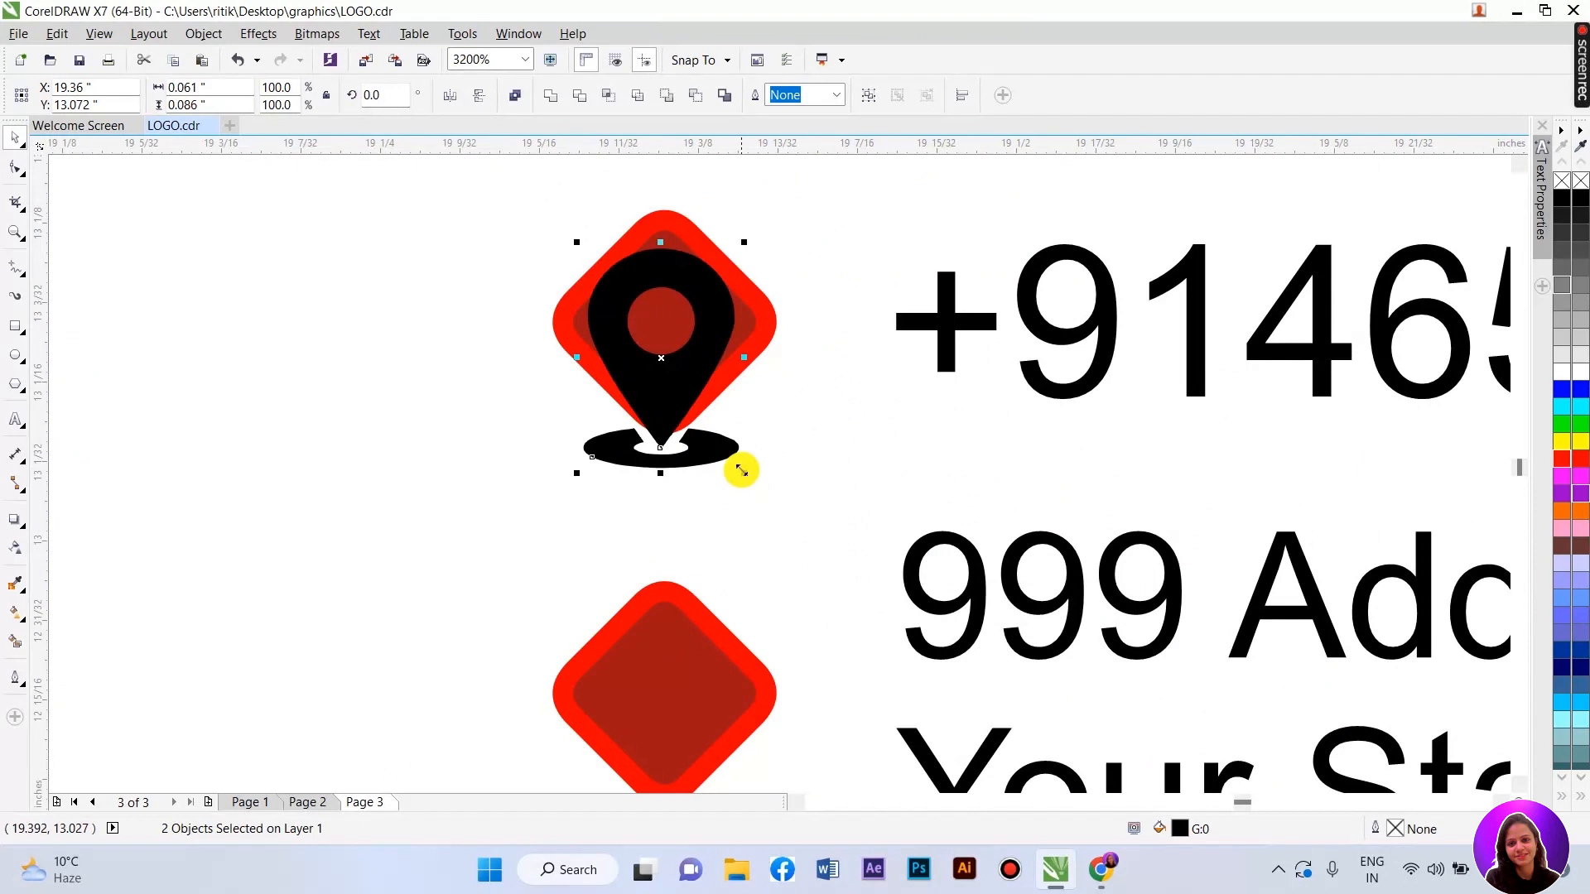
drag(740, 474, 666, 478)
- Fill the location pin white
scroll(669, 261, down, 1)
scroll(680, 513, up, 1)
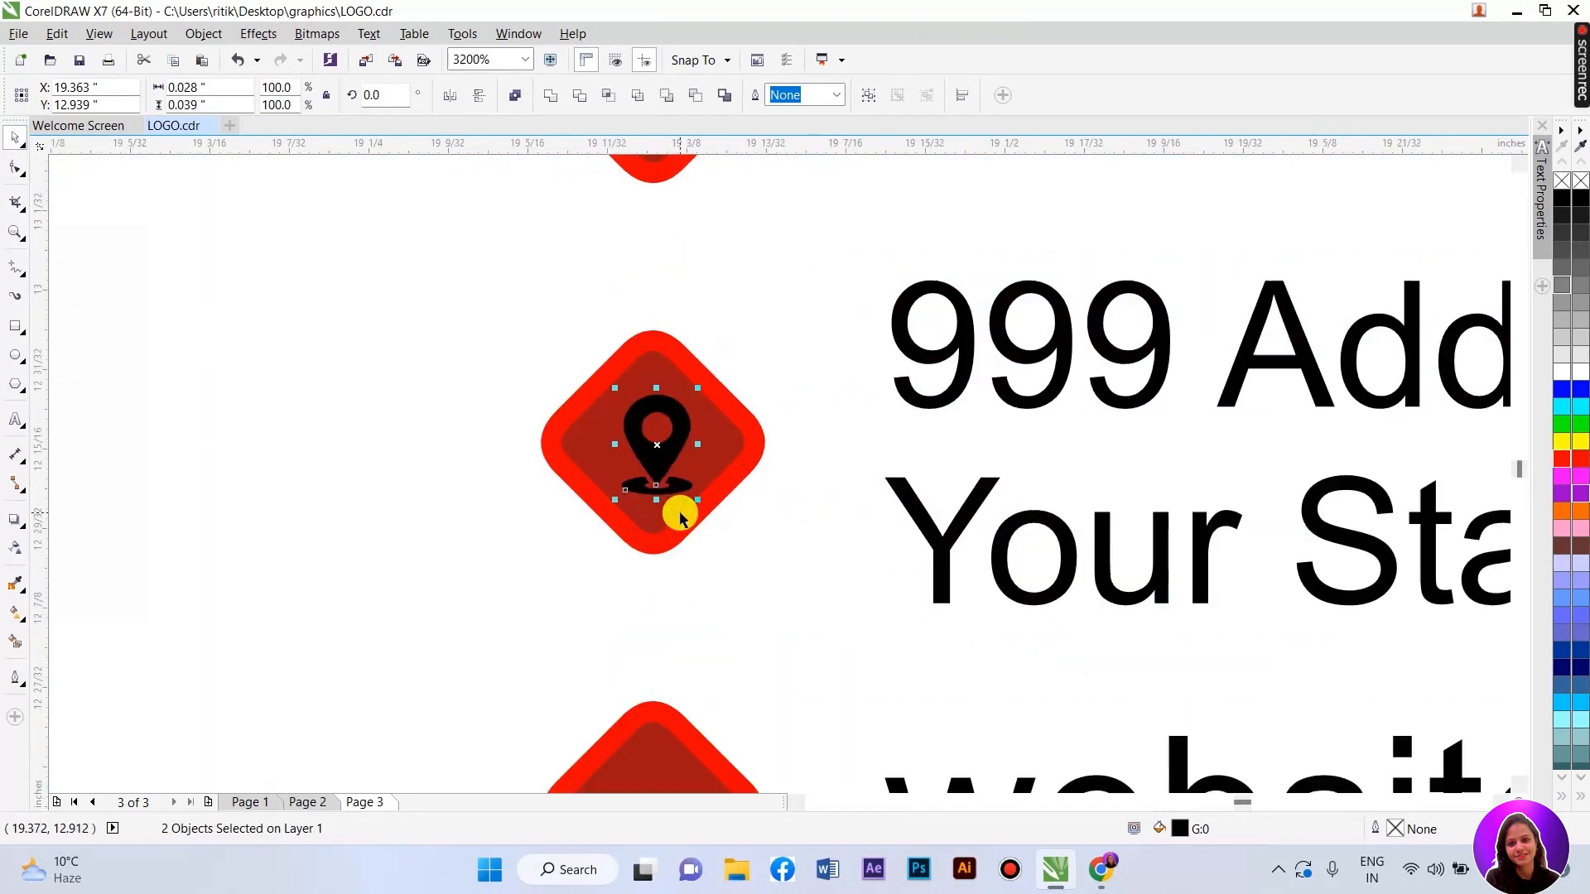
click(1560, 368)
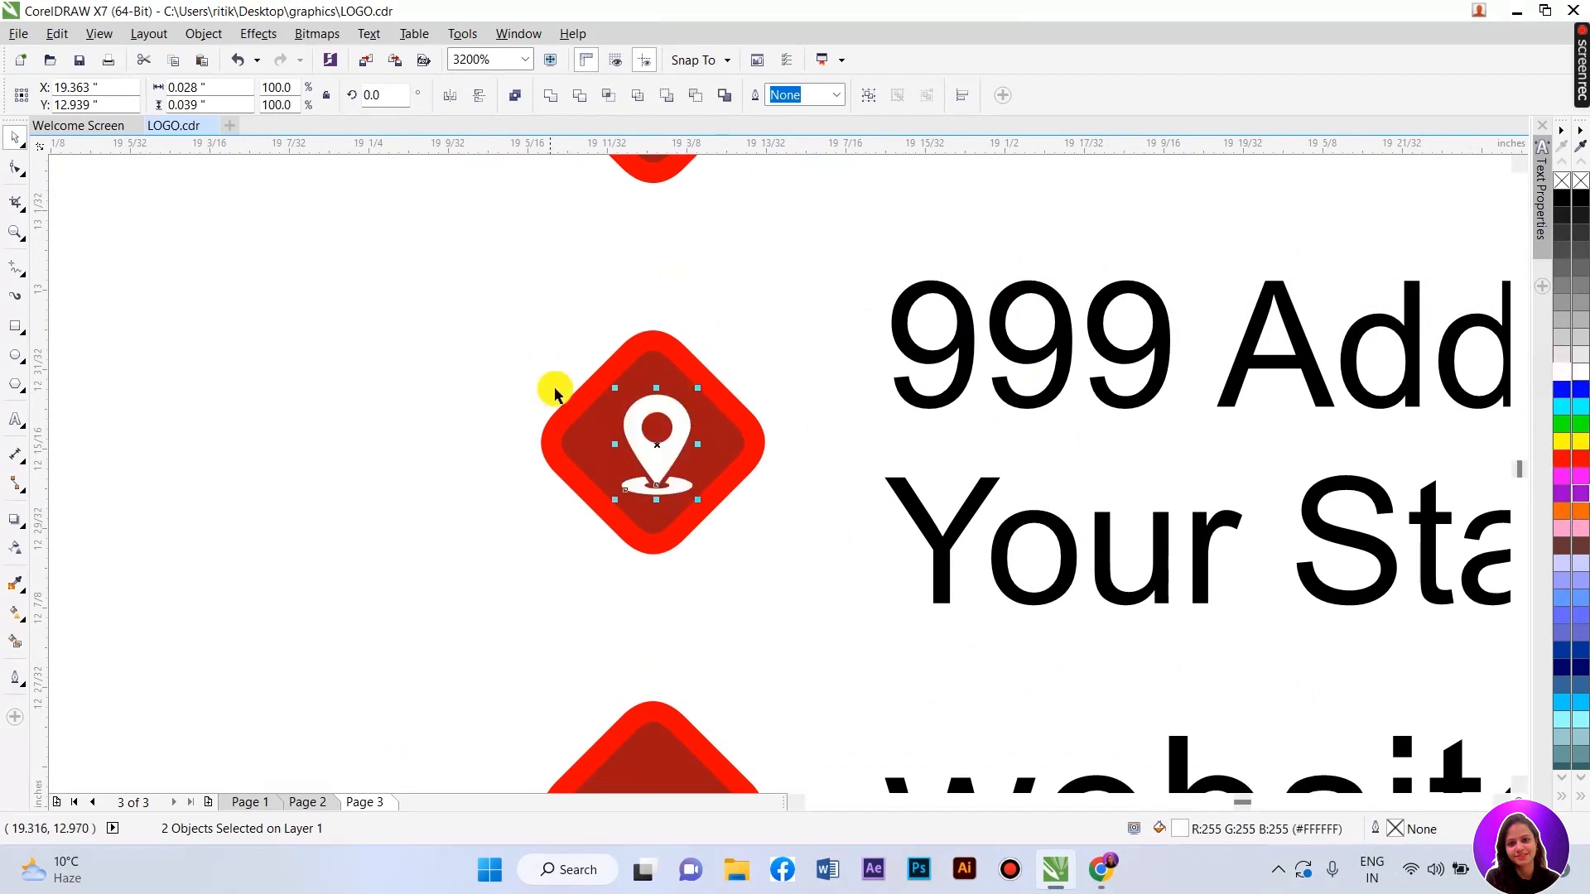
scroll(543, 377, down, 2)
scroll(590, 416, up, 3)
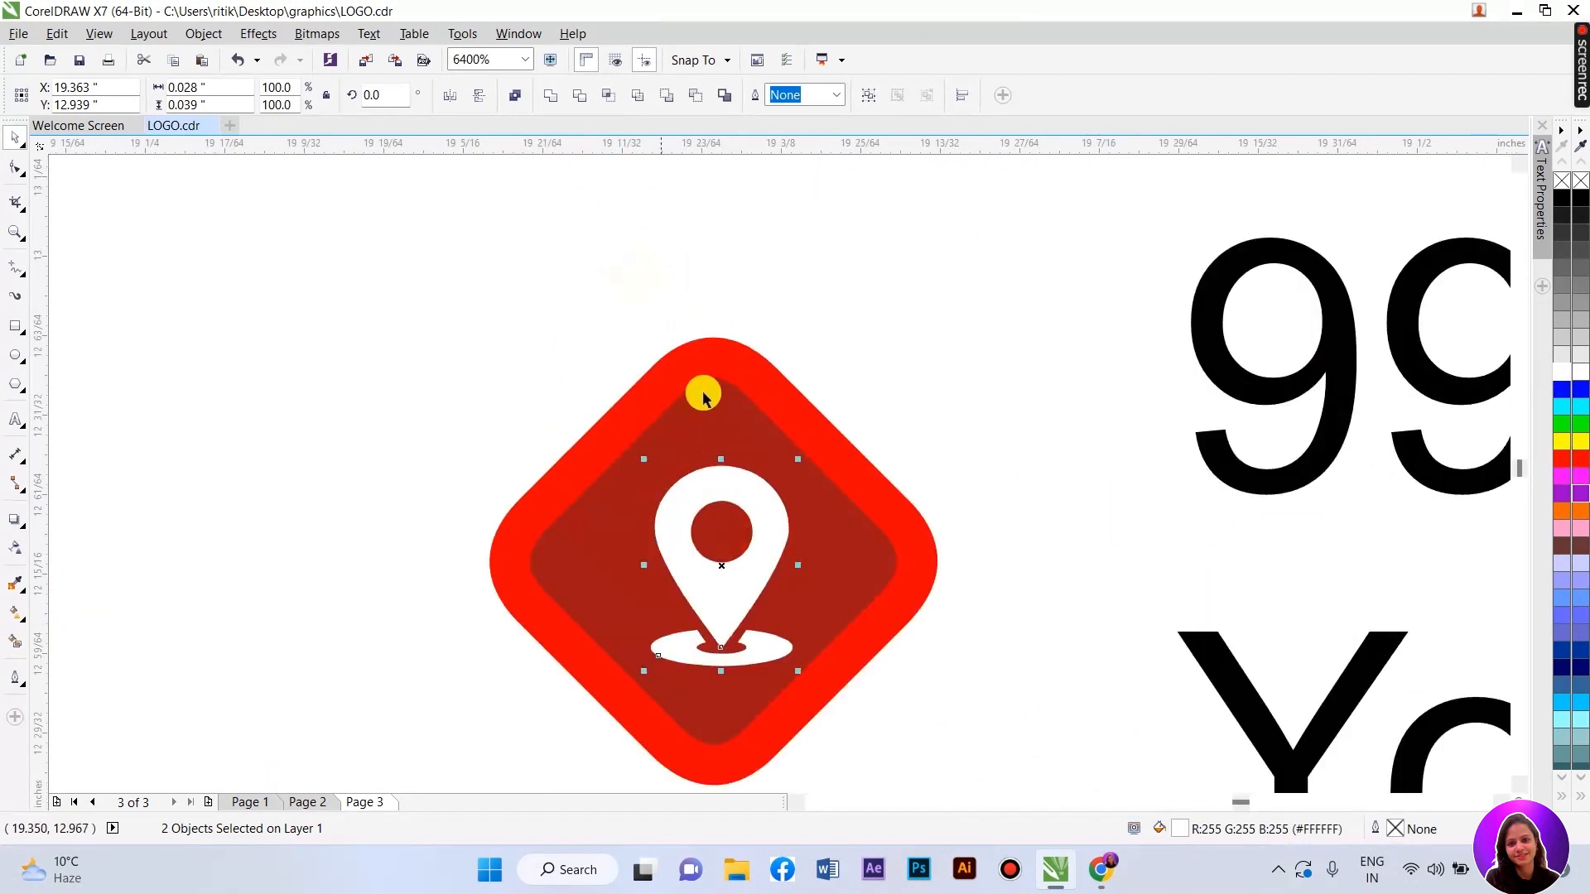
- Centre the white pin horizontally on the red diamond
shift+click(702, 370)
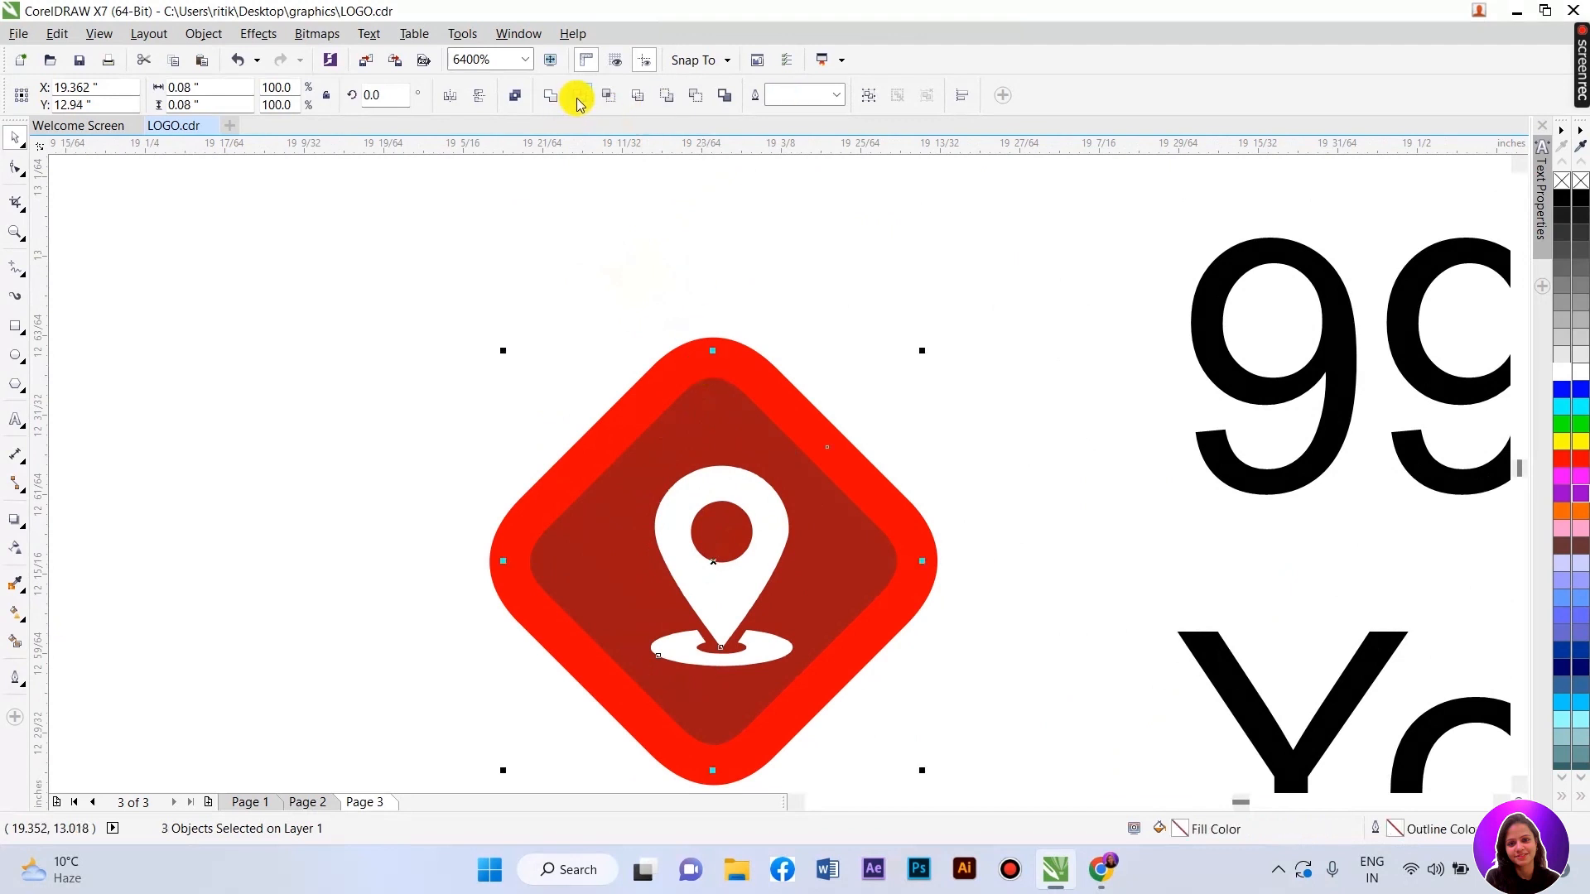
click(755, 656)
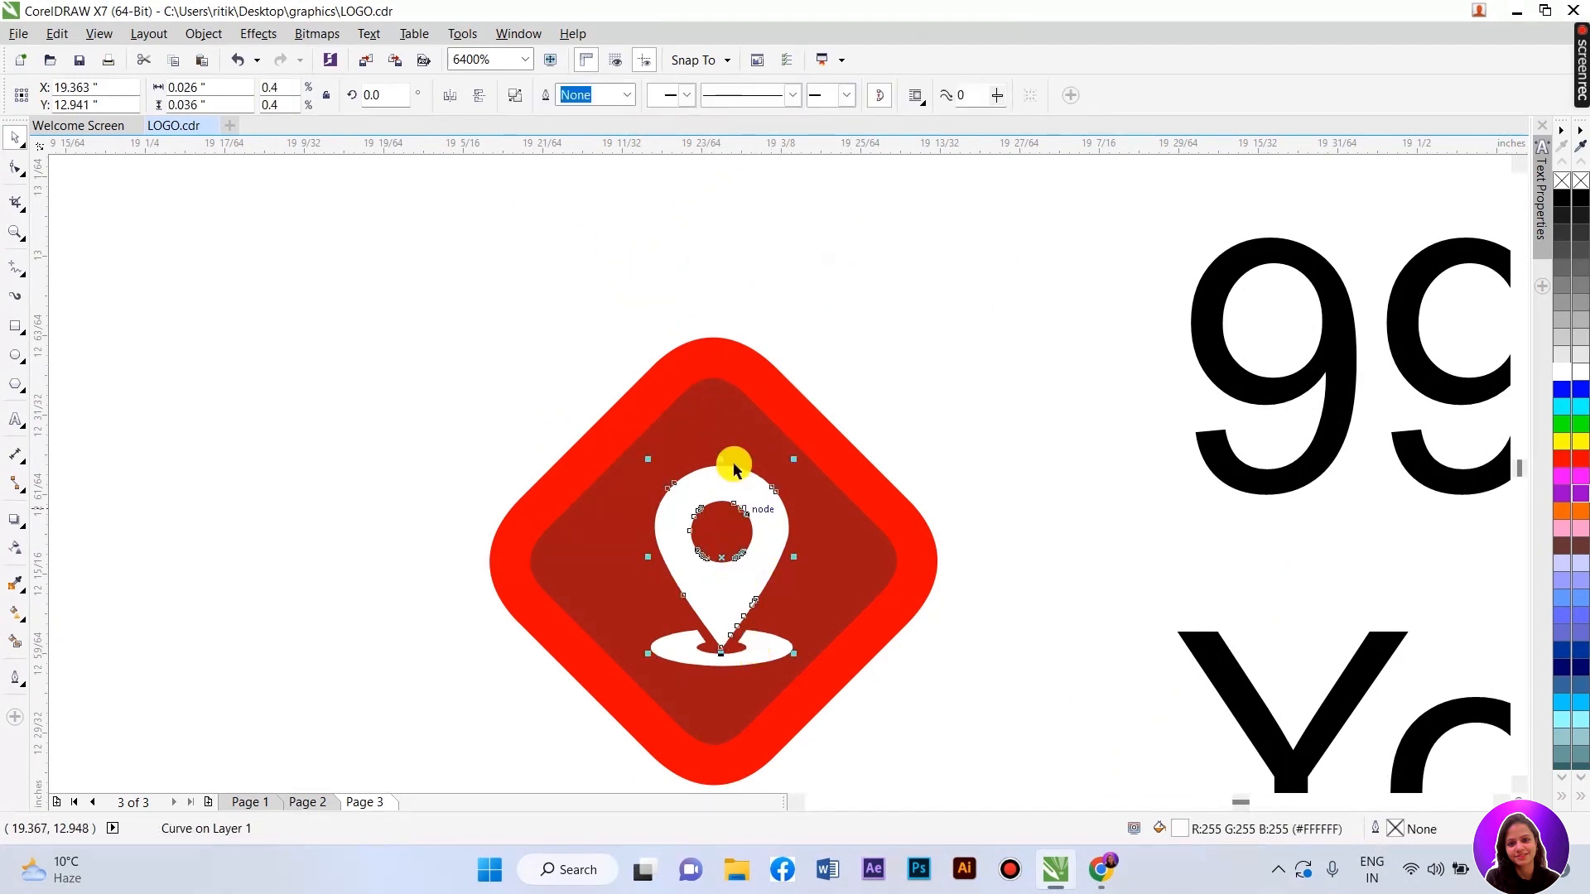
shift+click(711, 339)
key(c)
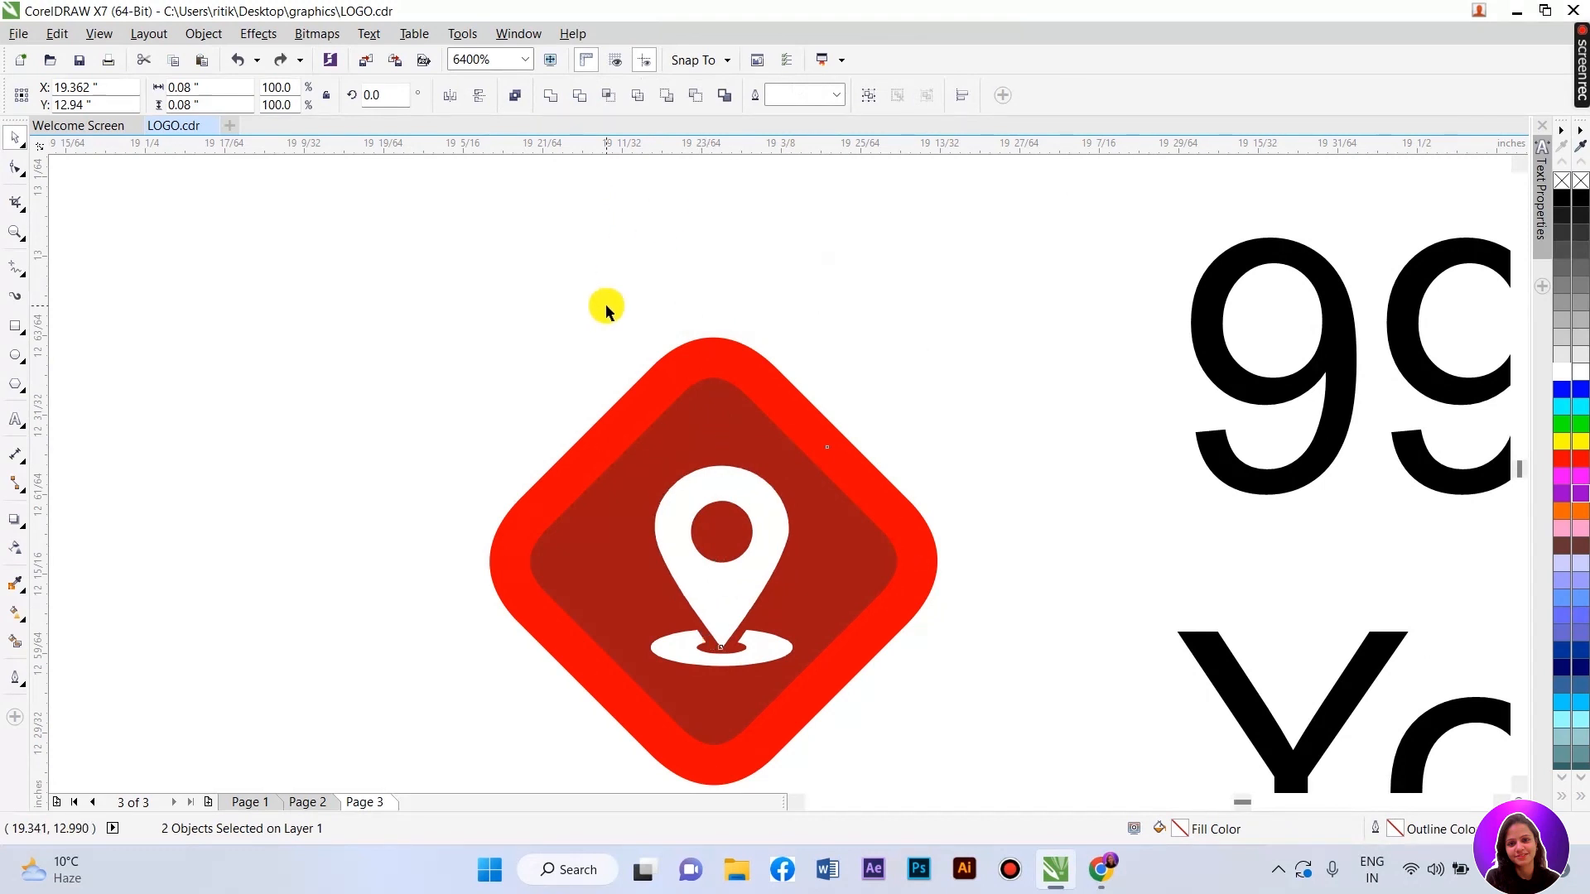
- Group the pin with its base ellipse and centre it horizontally and vertically on the diamond
scroll(610, 364, down, 2)
click(712, 355)
click(654, 411)
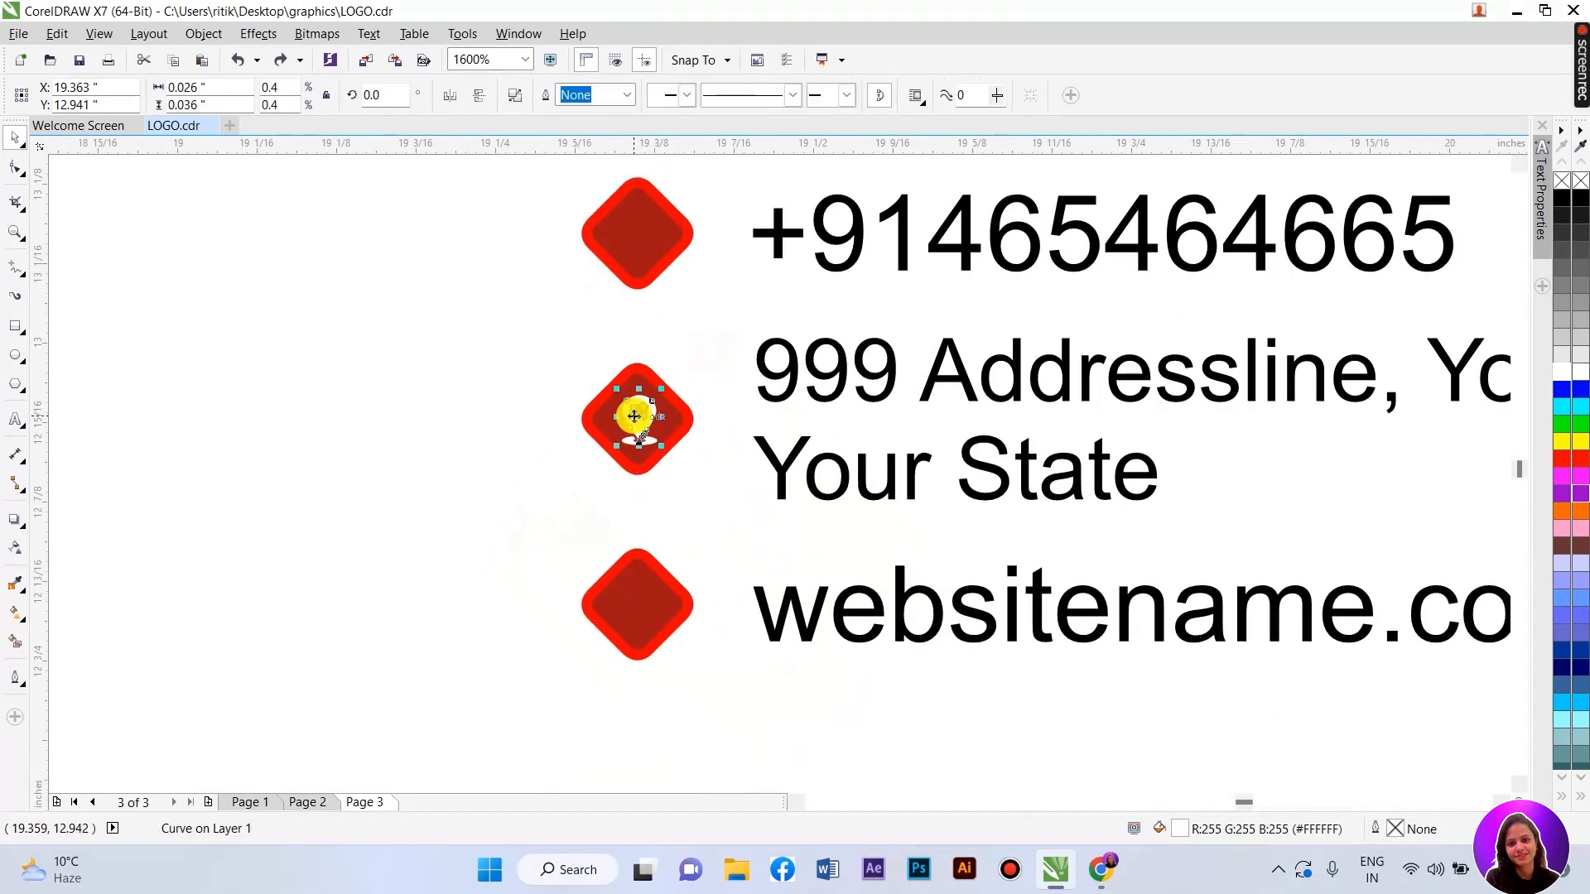
scroll(645, 418, up, 2)
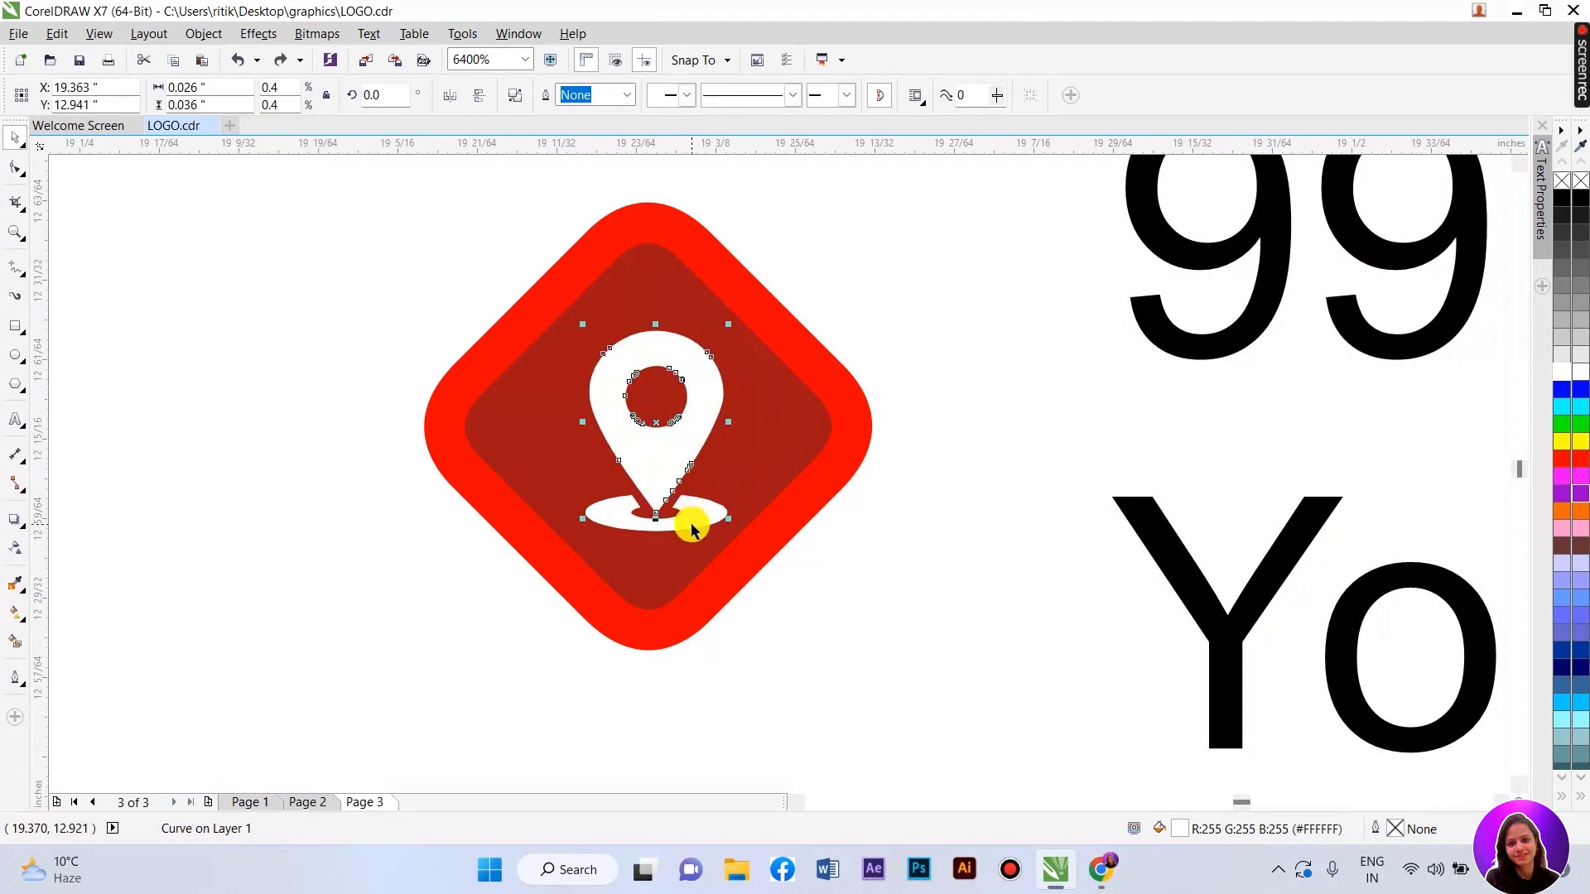
shift+click(692, 524)
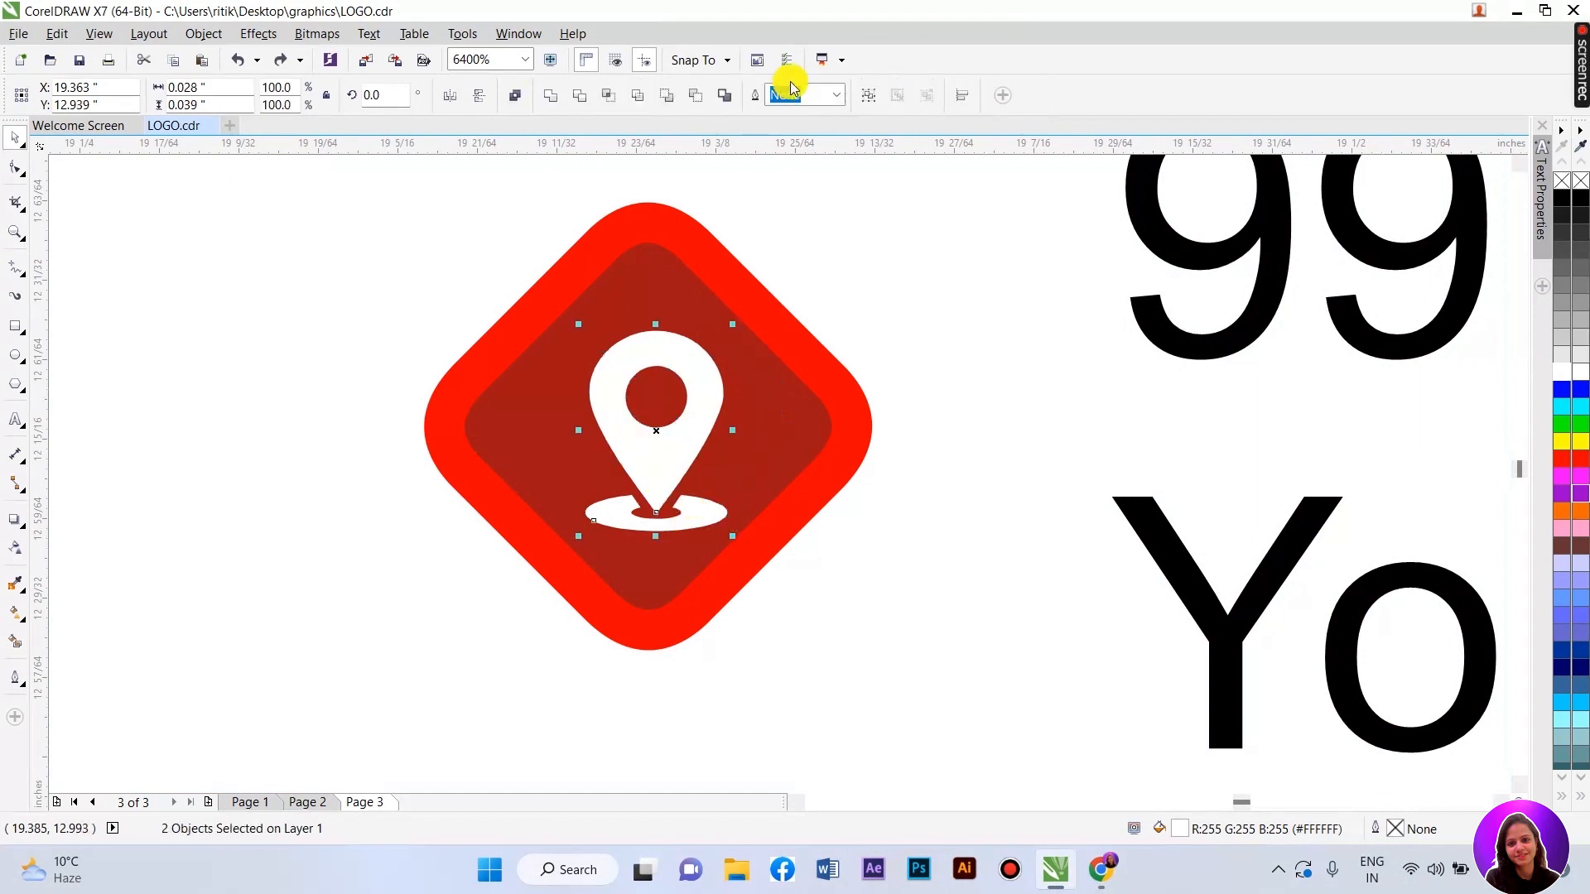
click(865, 97)
shift+click(687, 233)
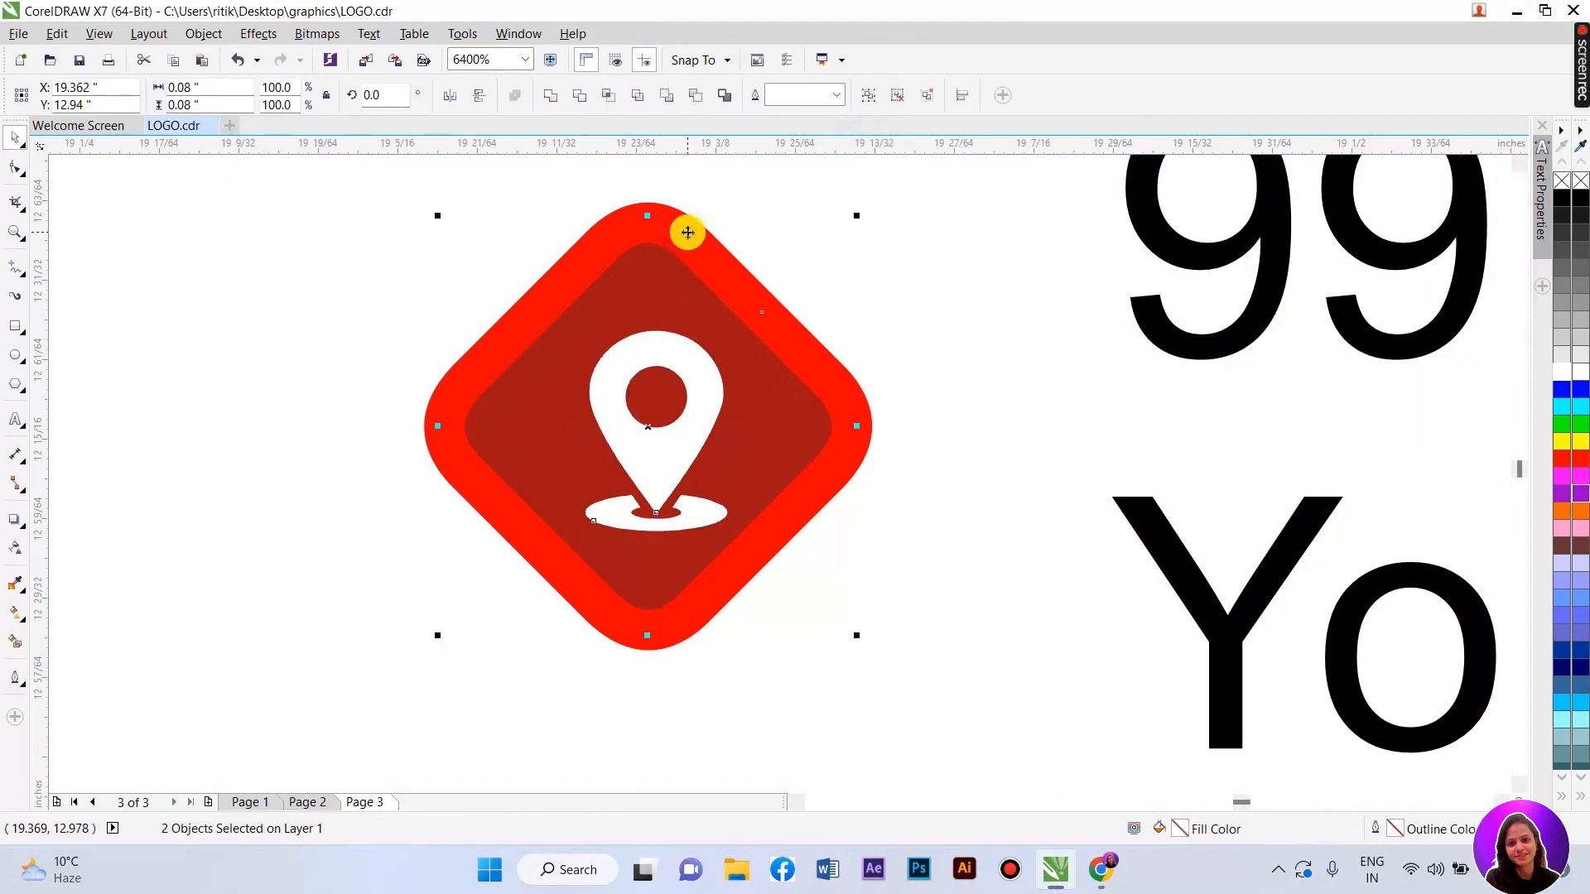
key(c)
key(e)
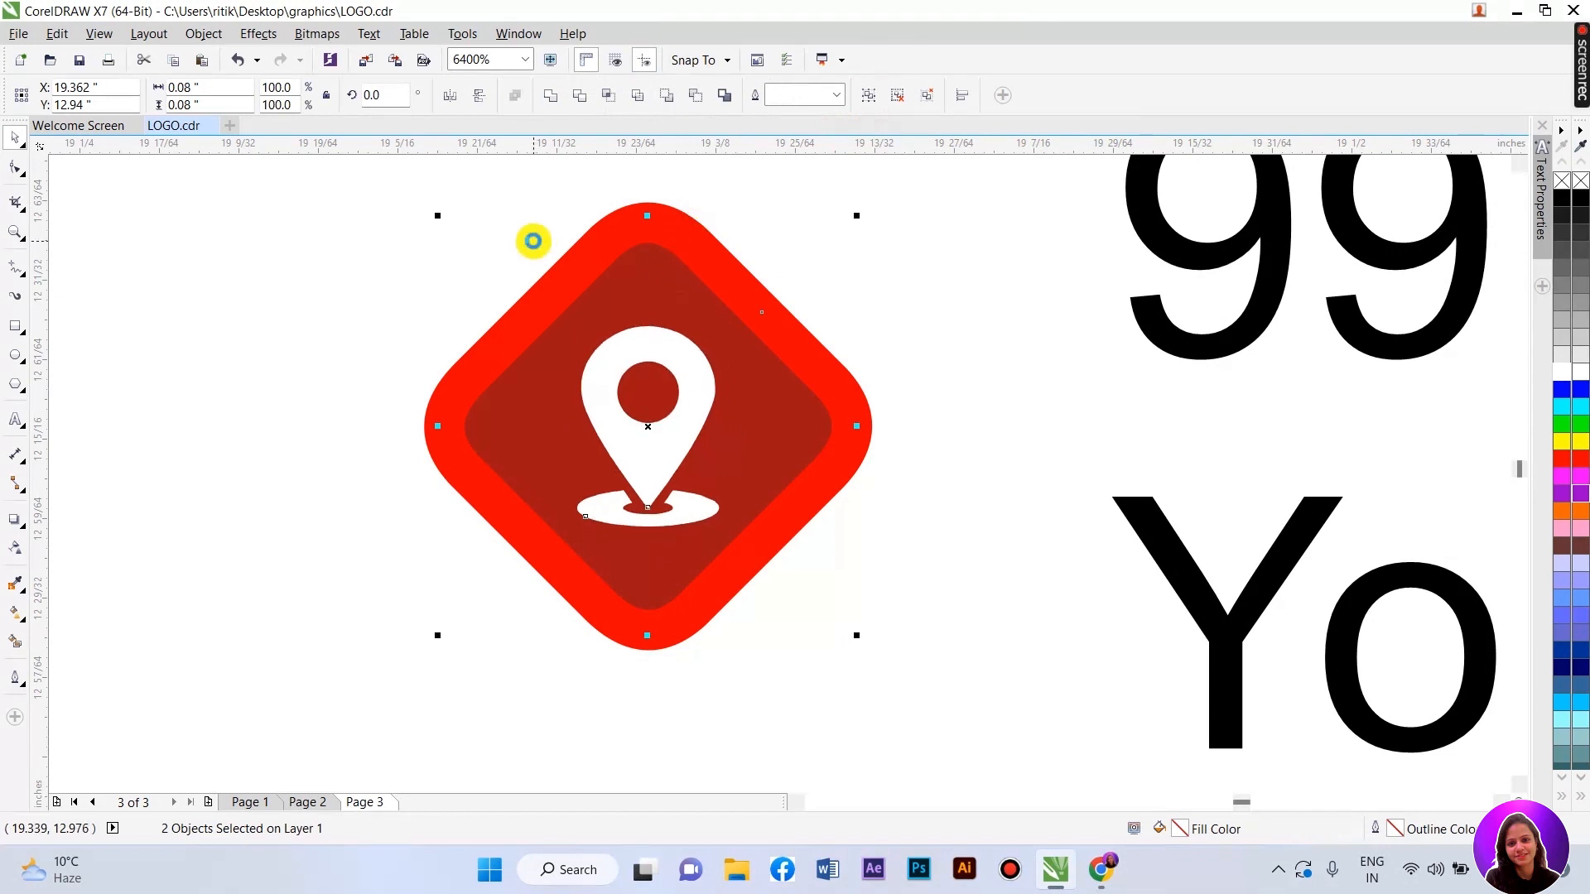
scroll(636, 349, down, 4)
click(1072, 433)
scroll(727, 482, down, 6)
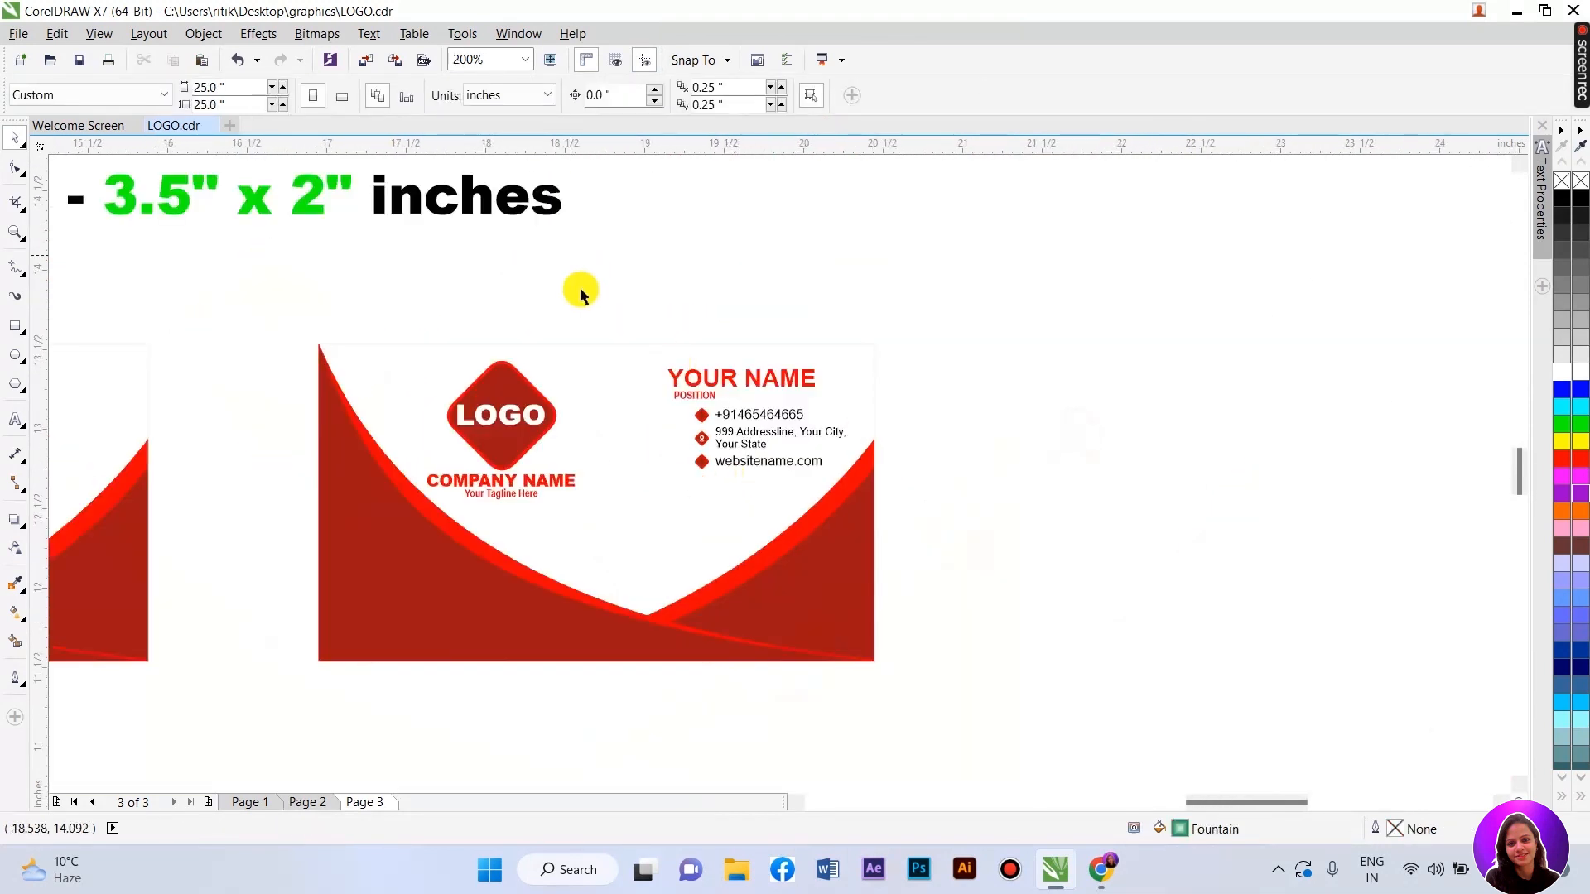
- Move the globe picture to the page centre and convert it to black and white
drag(135, 532, 613, 590)
scroll(567, 670, up, 2)
drag(645, 500, 656, 585)
drag(680, 335, 682, 405)
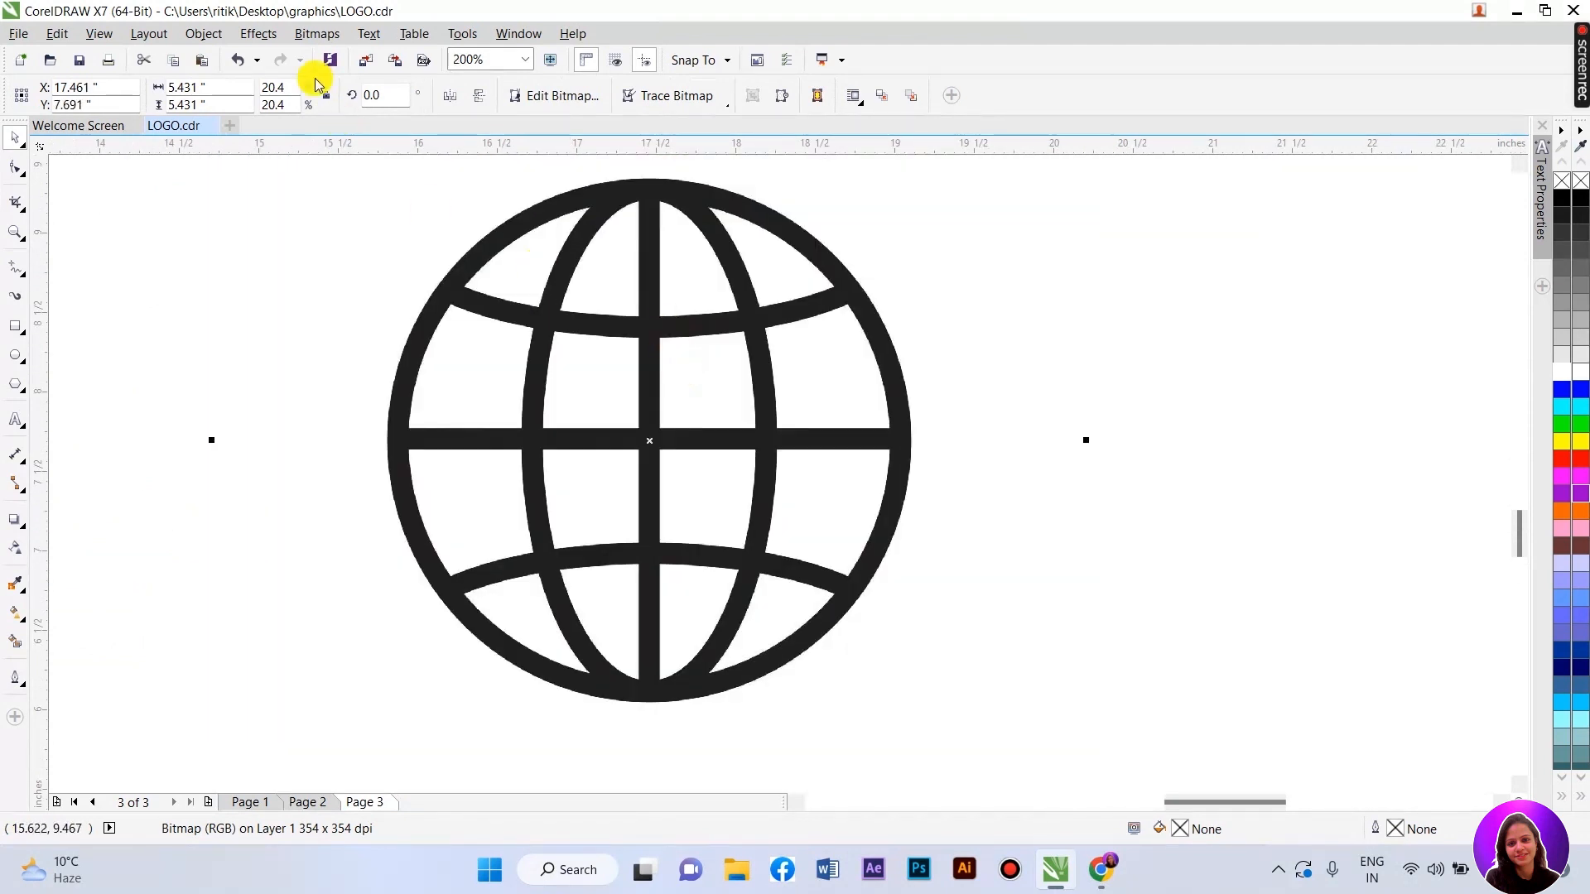
click(315, 34)
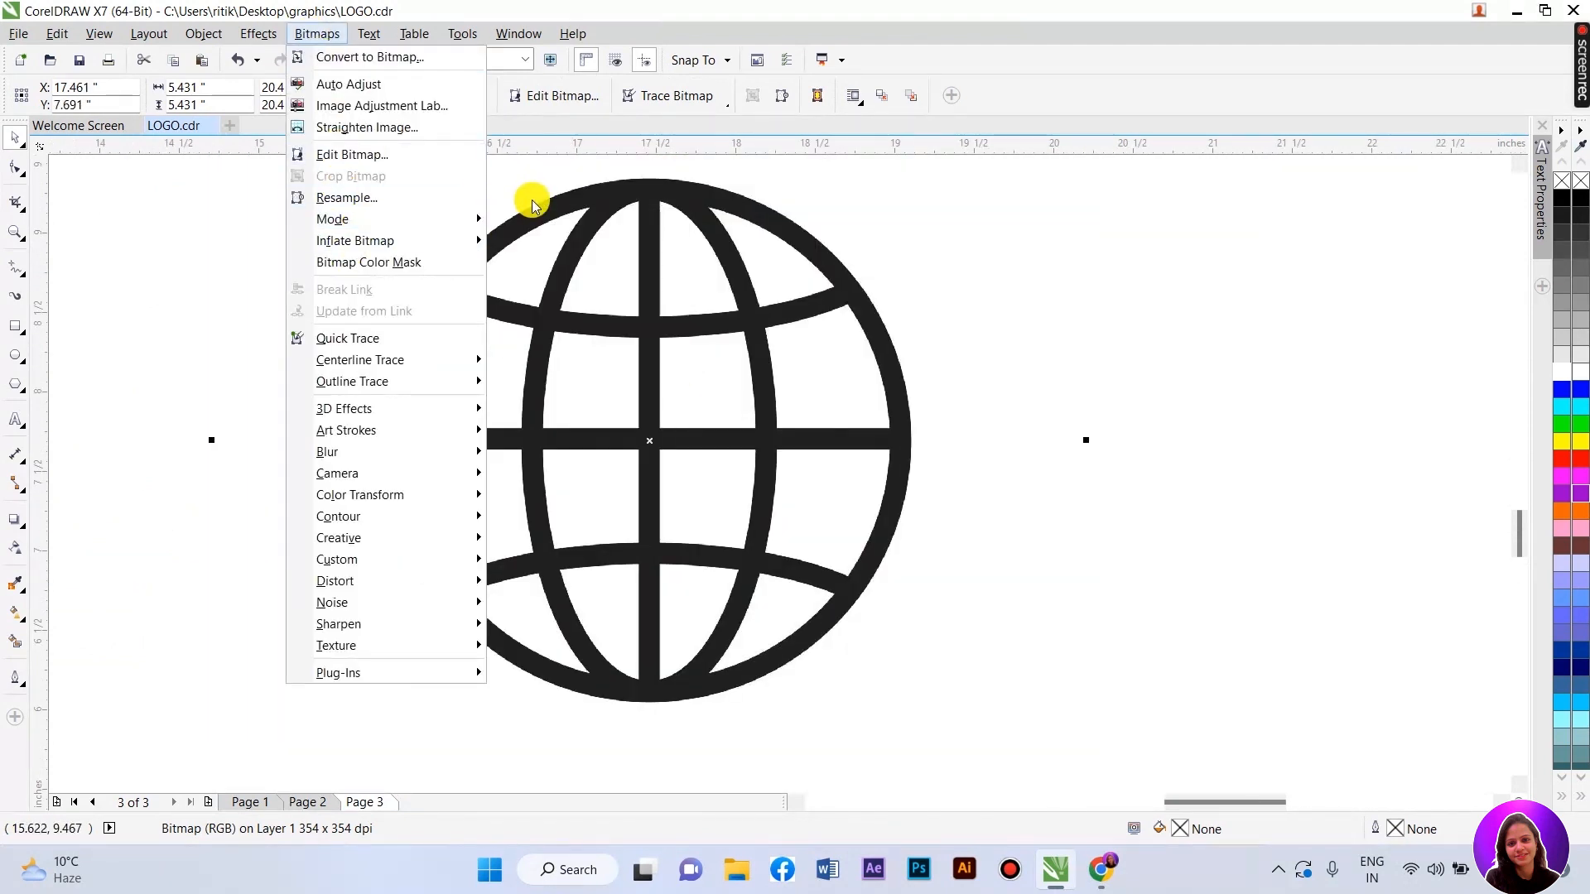
mouse_move(440, 218)
click(507, 217)
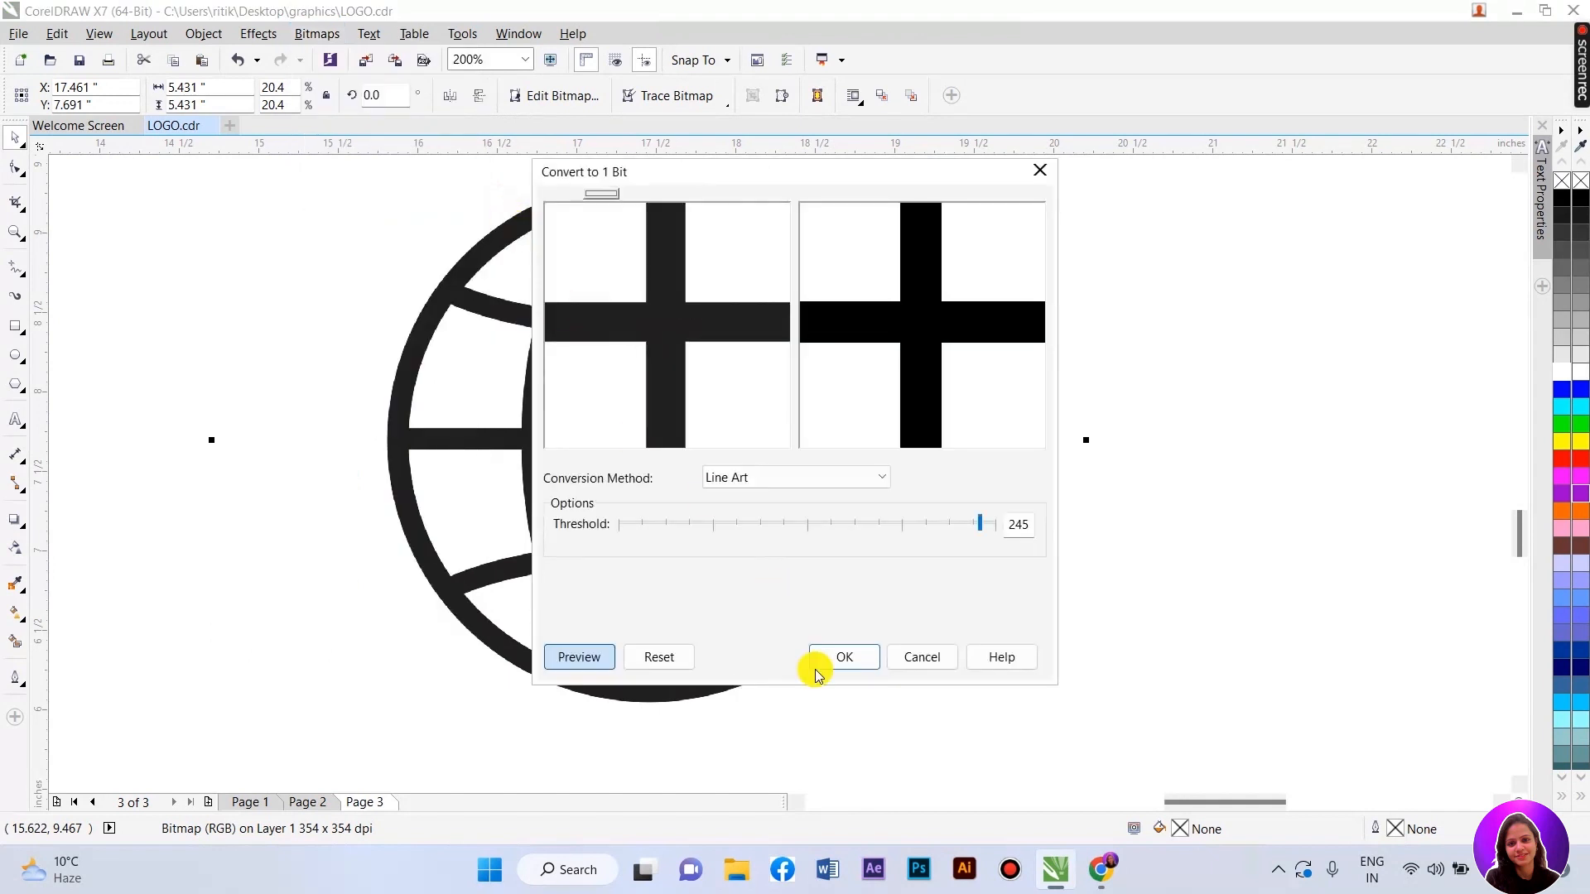
click(840, 658)
- Outline Trace the globe, delete the original bitmap, and centre the traced globe
right_click(650, 308)
mouse_move(648, 378)
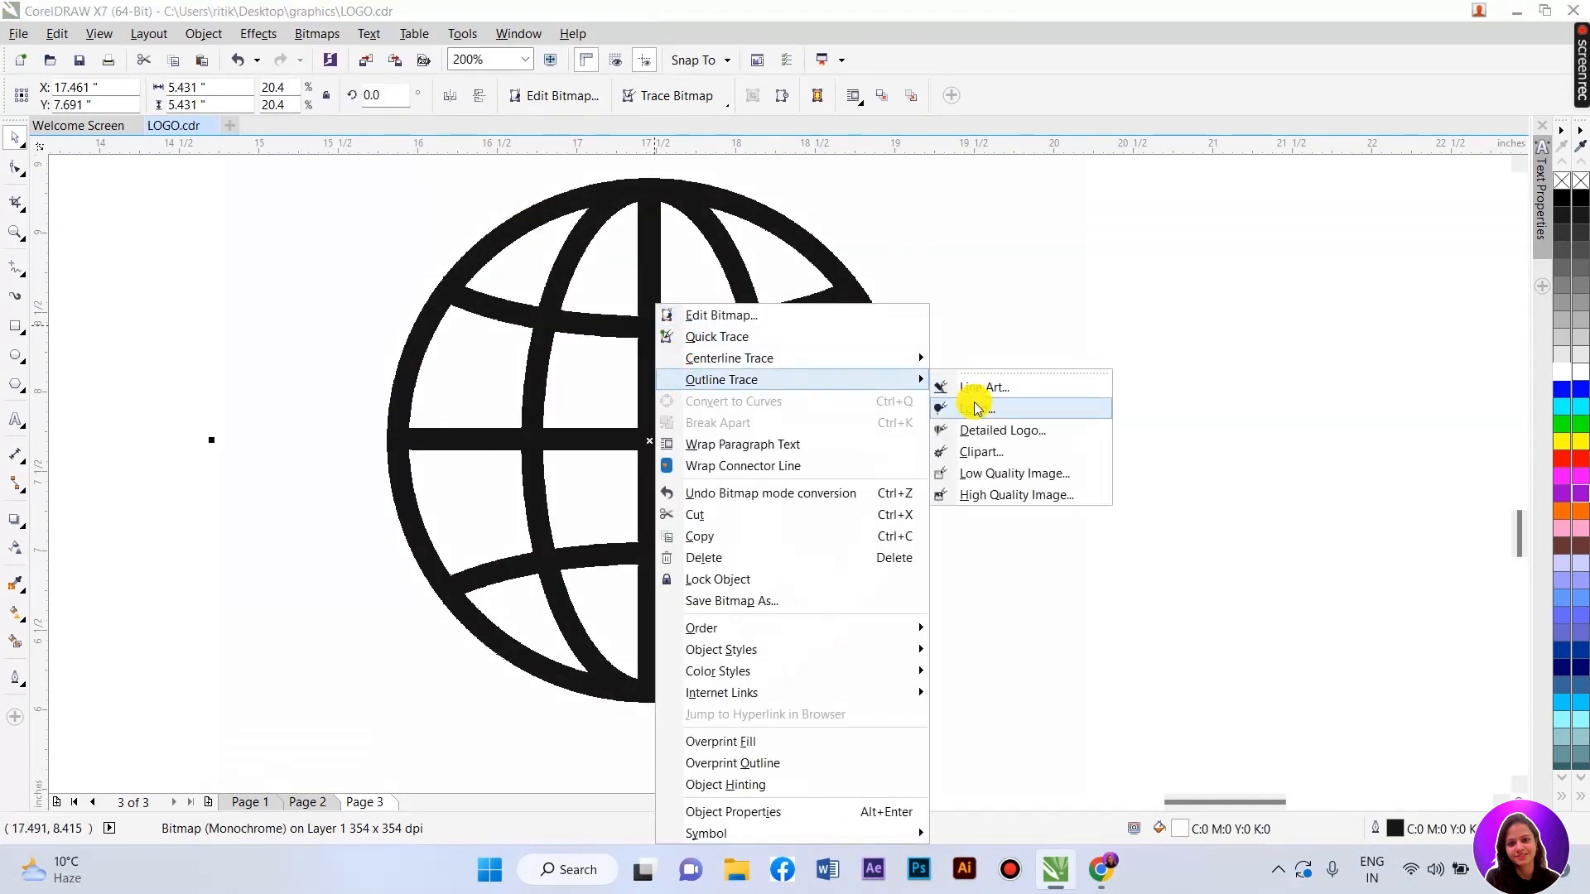
click(955, 400)
click(418, 441)
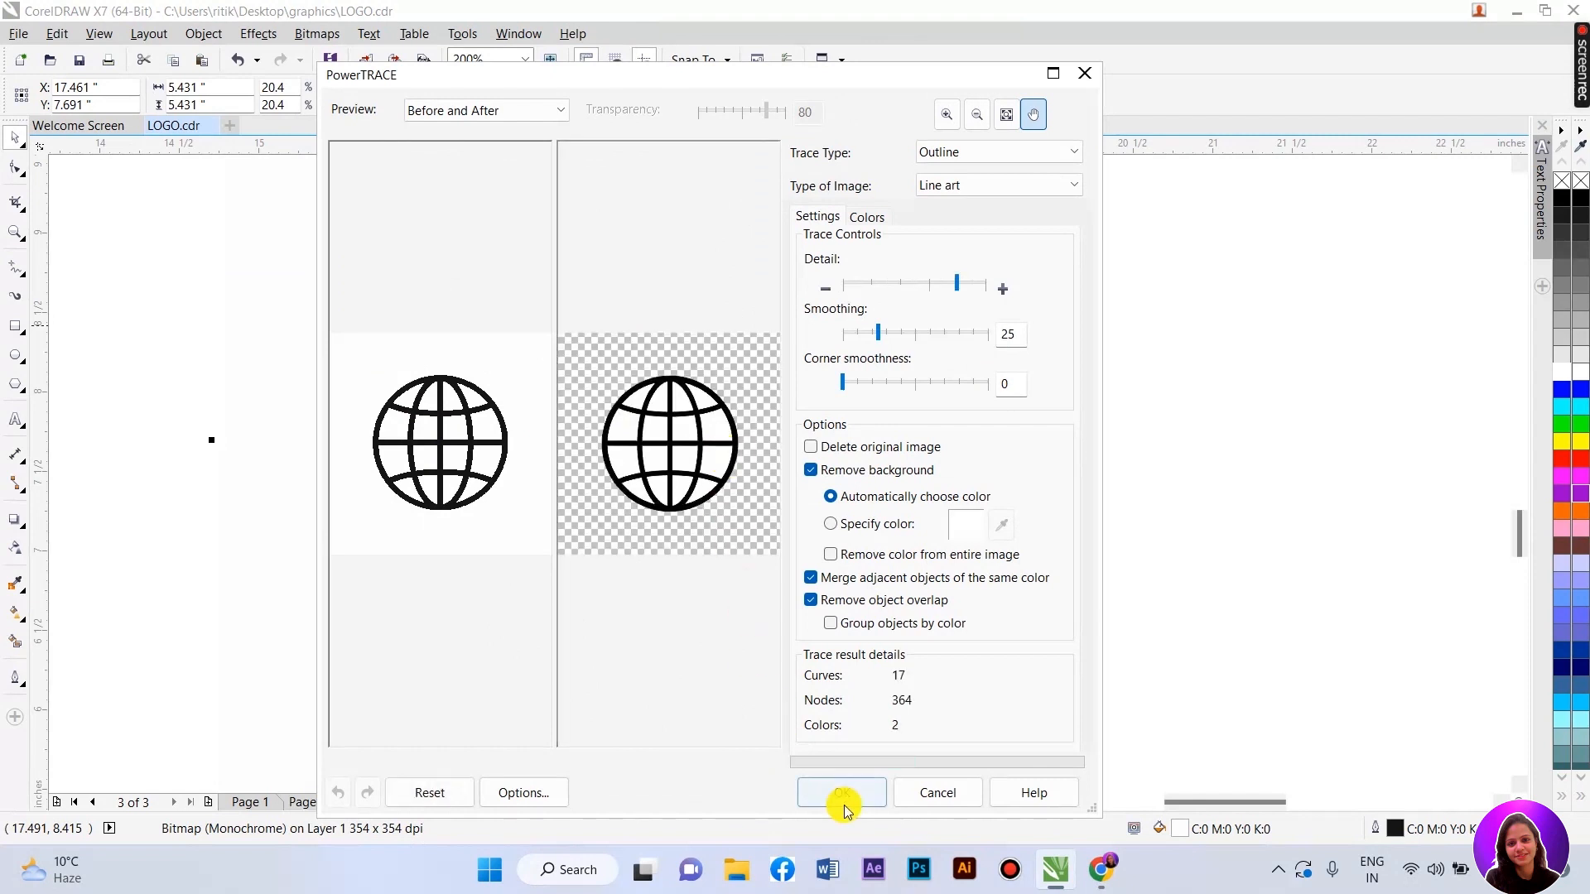
click(843, 799)
drag(632, 414, 1191, 421)
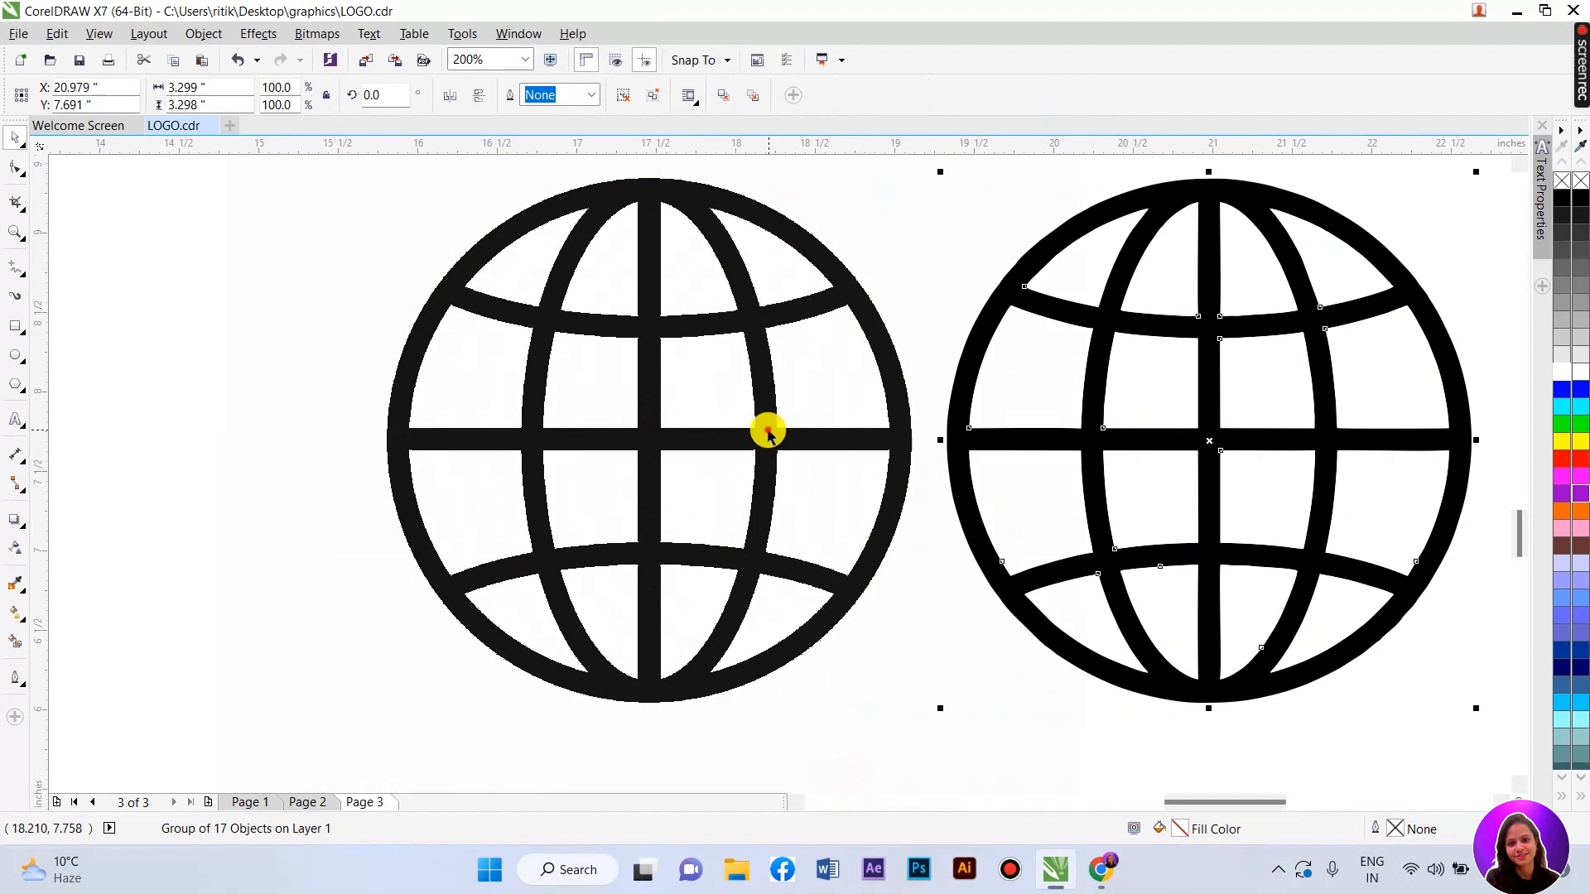
click(557, 421)
key(Delete)
drag(1132, 341, 676, 328)
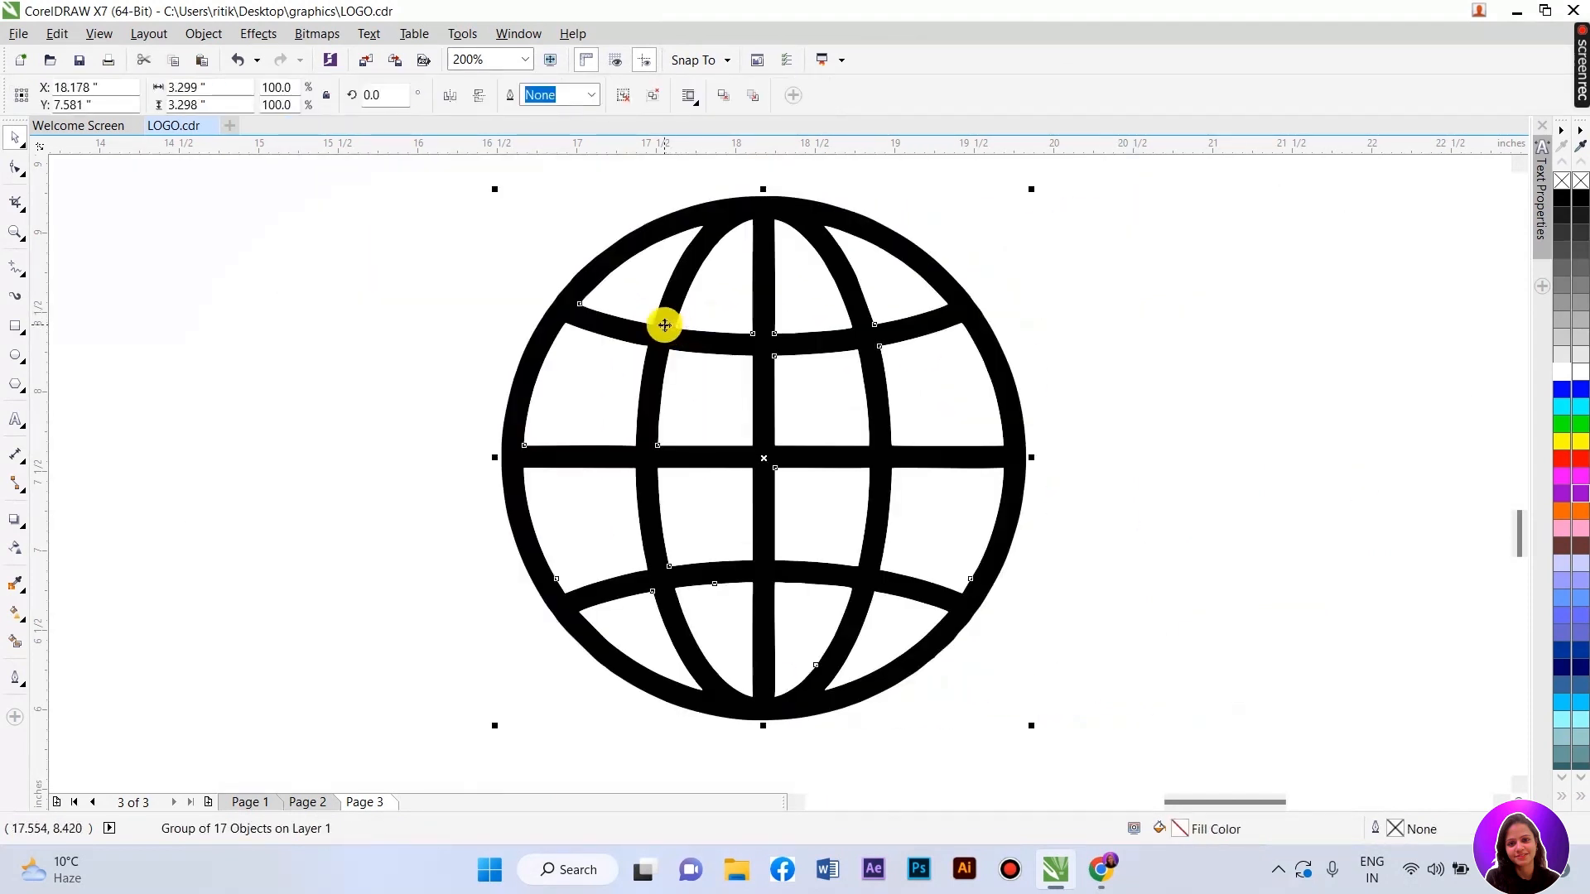
- Ungroup the traced globe and delete the white cells on its right side
click(627, 97)
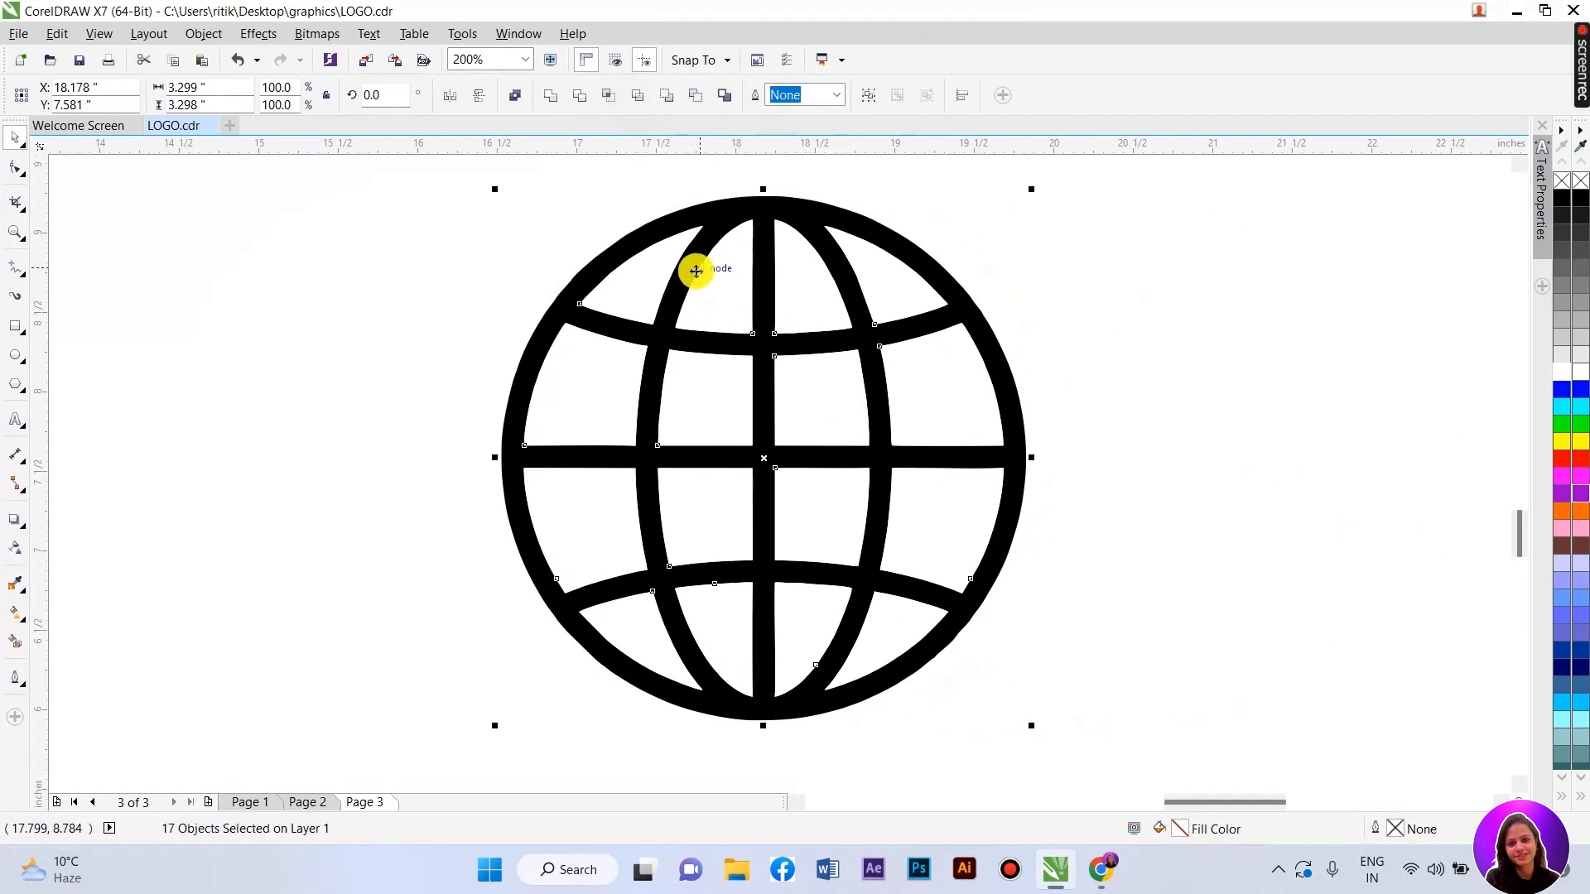
click(858, 291)
key(Delete)
click(920, 402)
key(Delete)
click(922, 539)
key(Delete)
click(893, 634)
key(Delete)
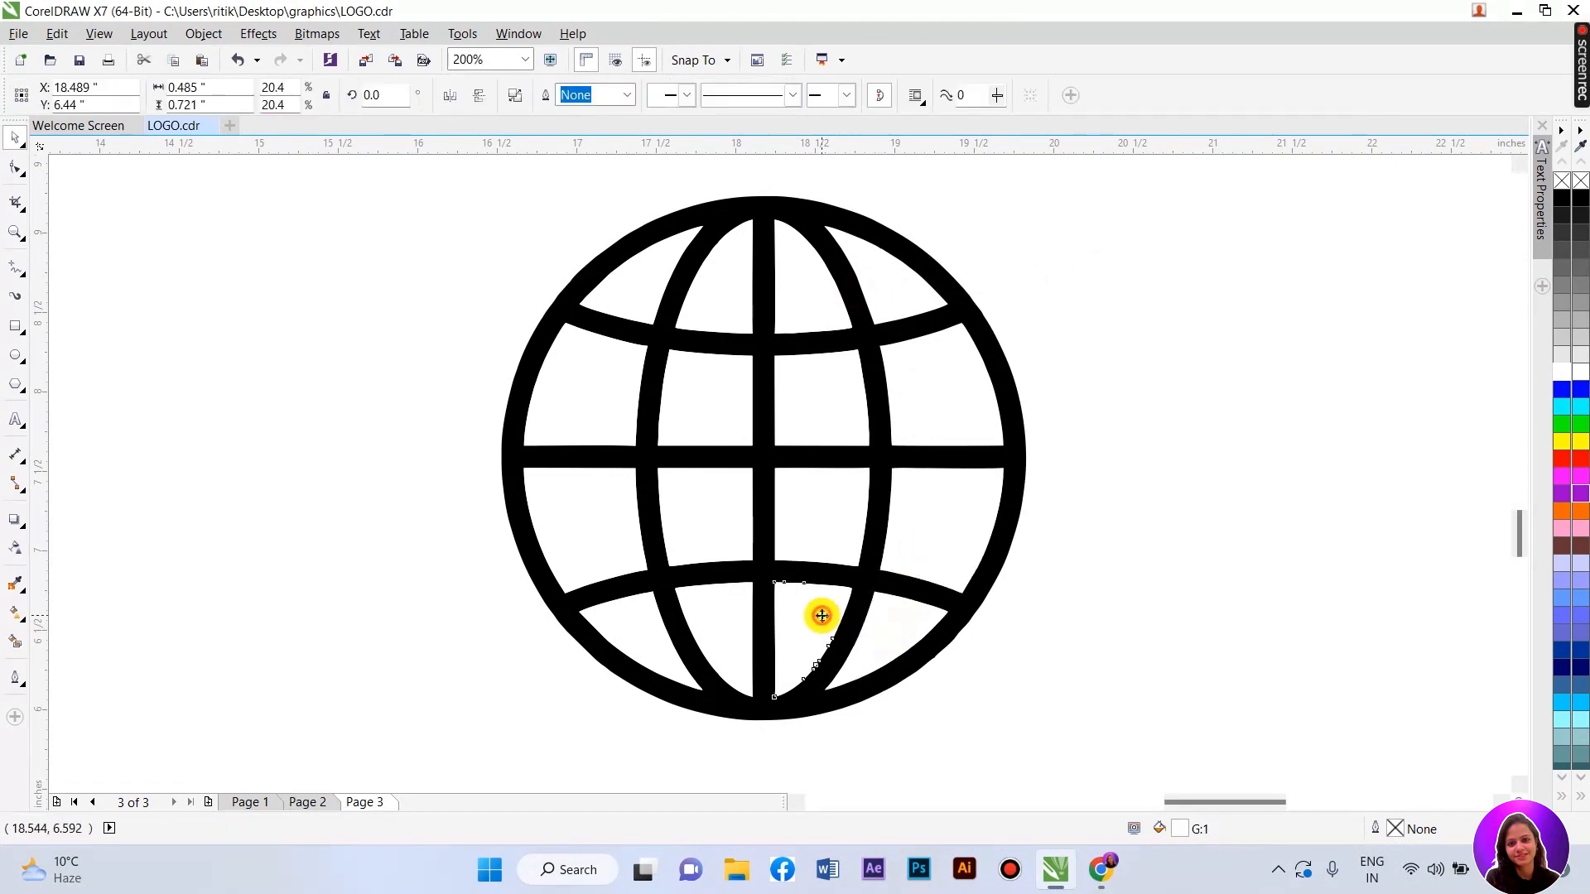
- Delete the remaining white cells on the globe's left and lower inner areas
click(718, 302)
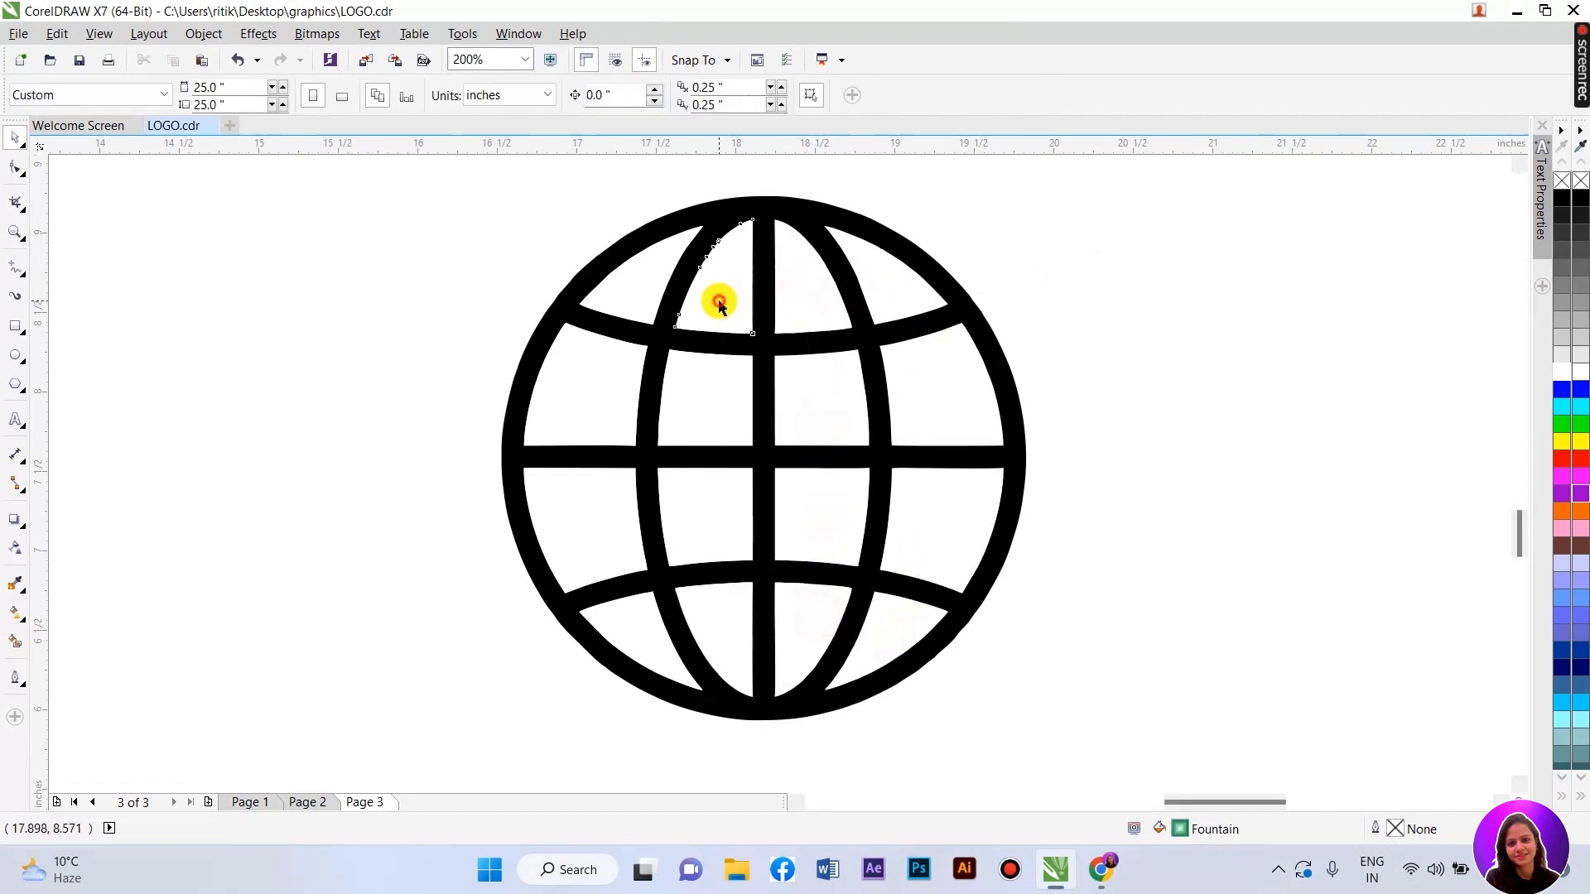
click(622, 288)
key(Delete)
click(609, 381)
key(Delete)
click(591, 504)
key(Delete)
click(639, 627)
key(Delete)
key(Delete)
click(724, 614)
key(Delete)
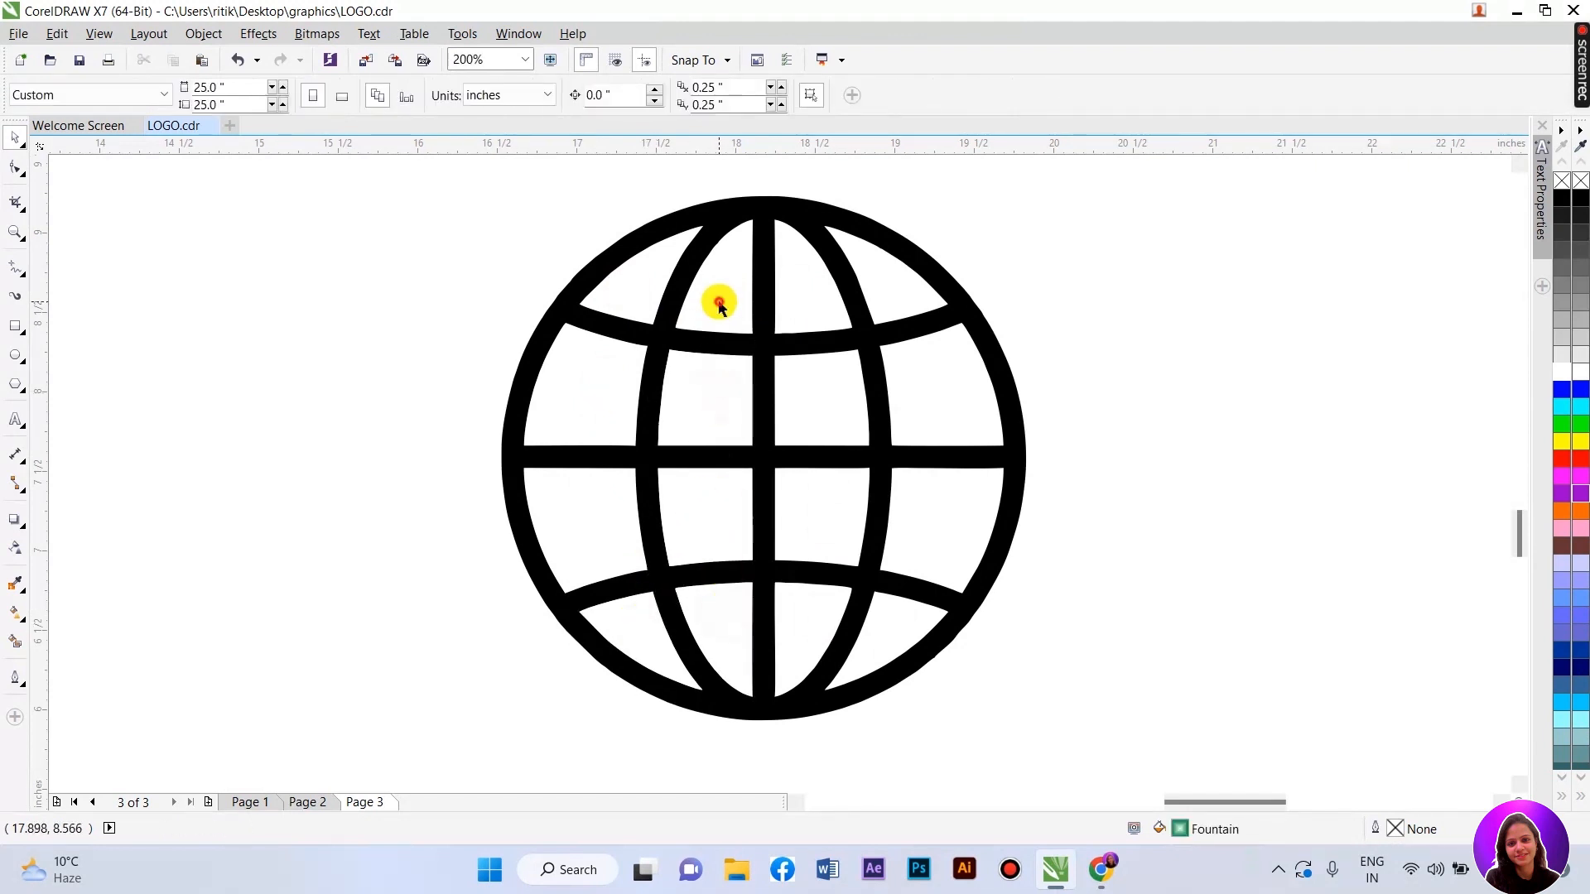
- Select all globe pieces and fill them white
scroll(611, 483, down, 1)
drag(497, 297, 884, 419)
click(1562, 372)
scroll(940, 684, down, 1)
scroll(883, 419, up, 1)
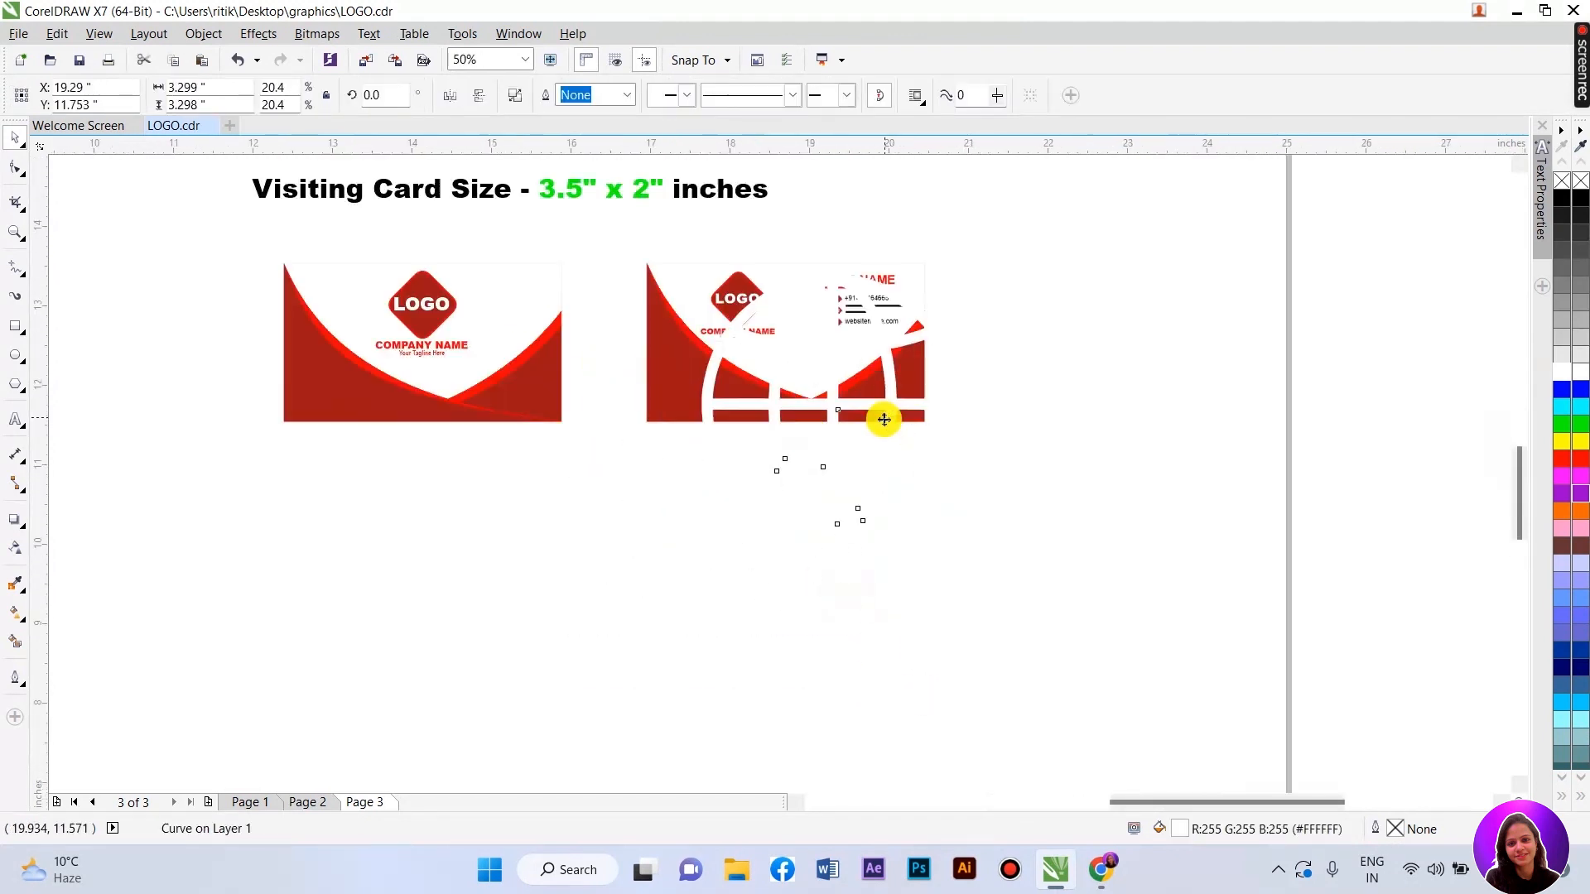
- Shrink the white globe to icon size and place it inside the website's red diamond
drag(972, 539, 833, 310)
scroll(834, 312, up, 5)
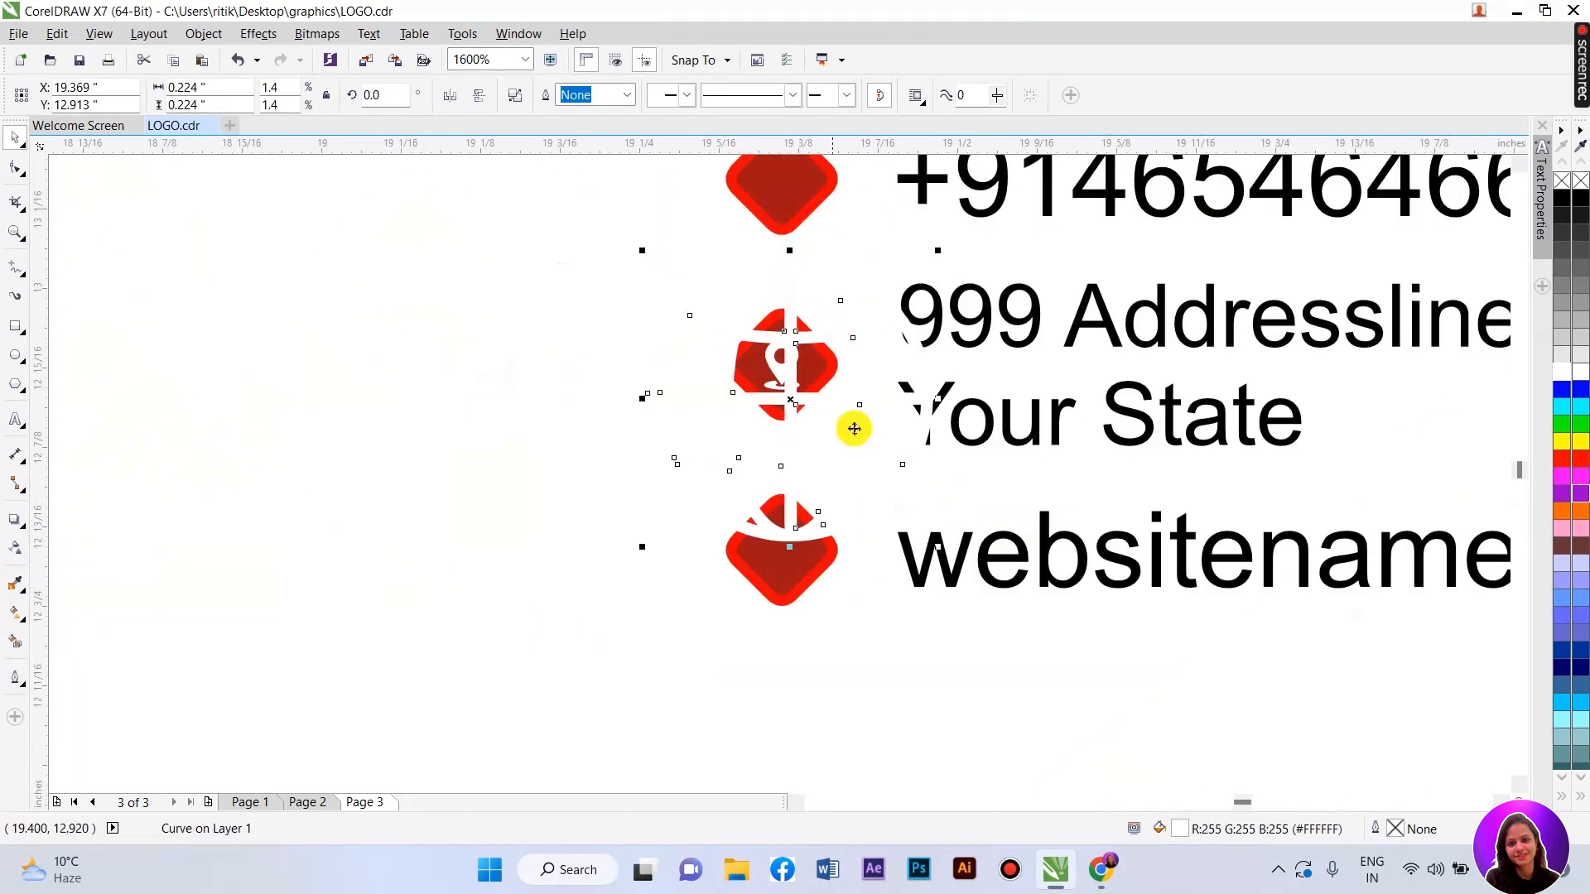
drag(931, 550, 728, 348)
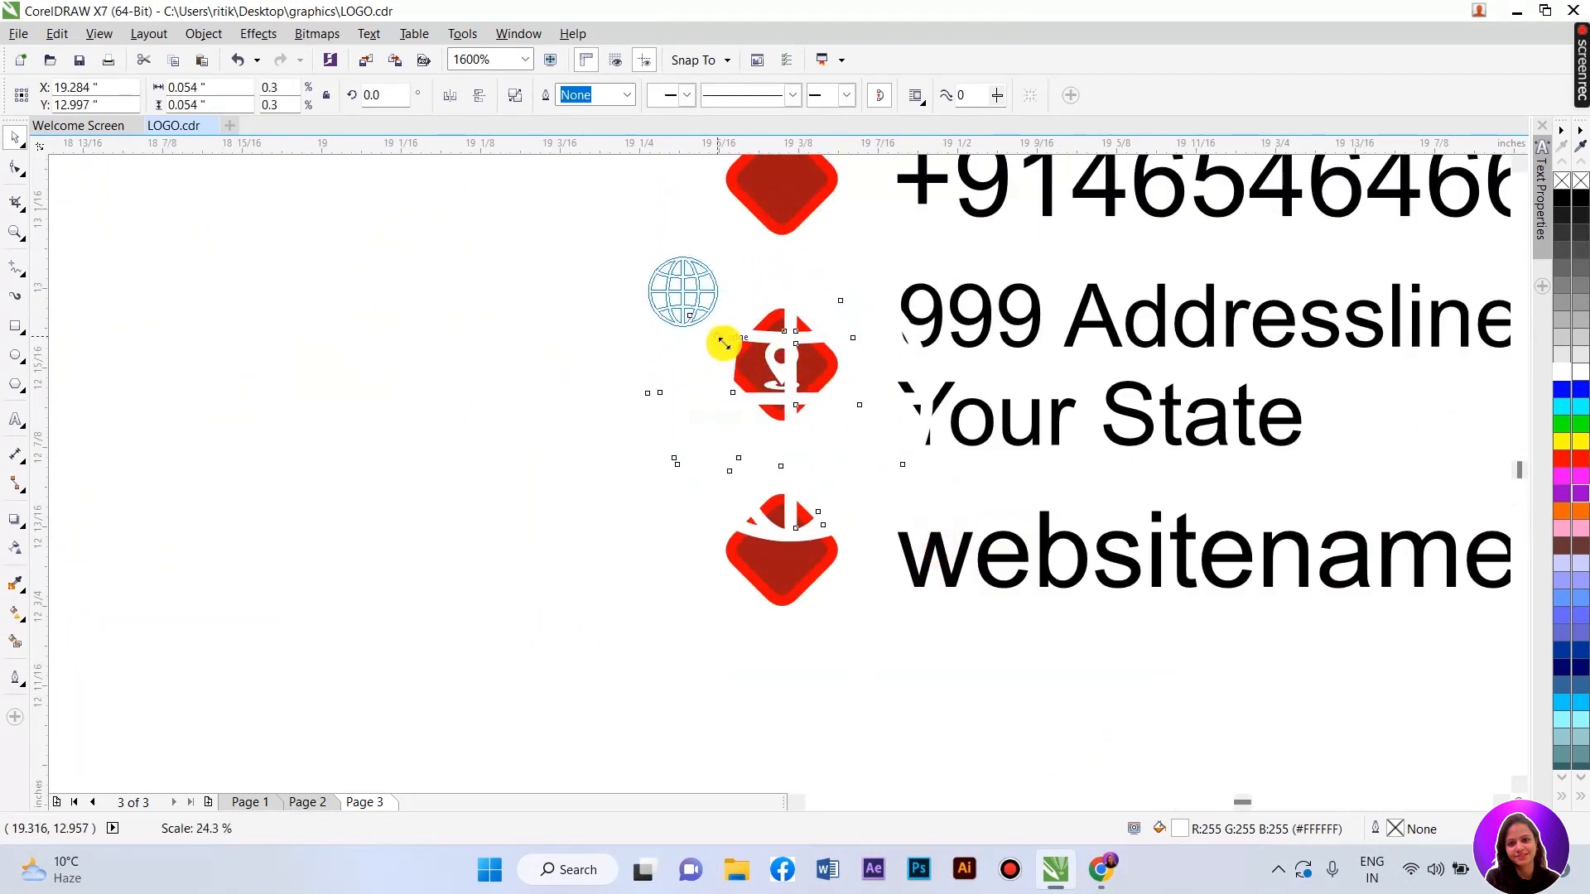
drag(692, 291, 785, 545)
scroll(785, 545, up, 2)
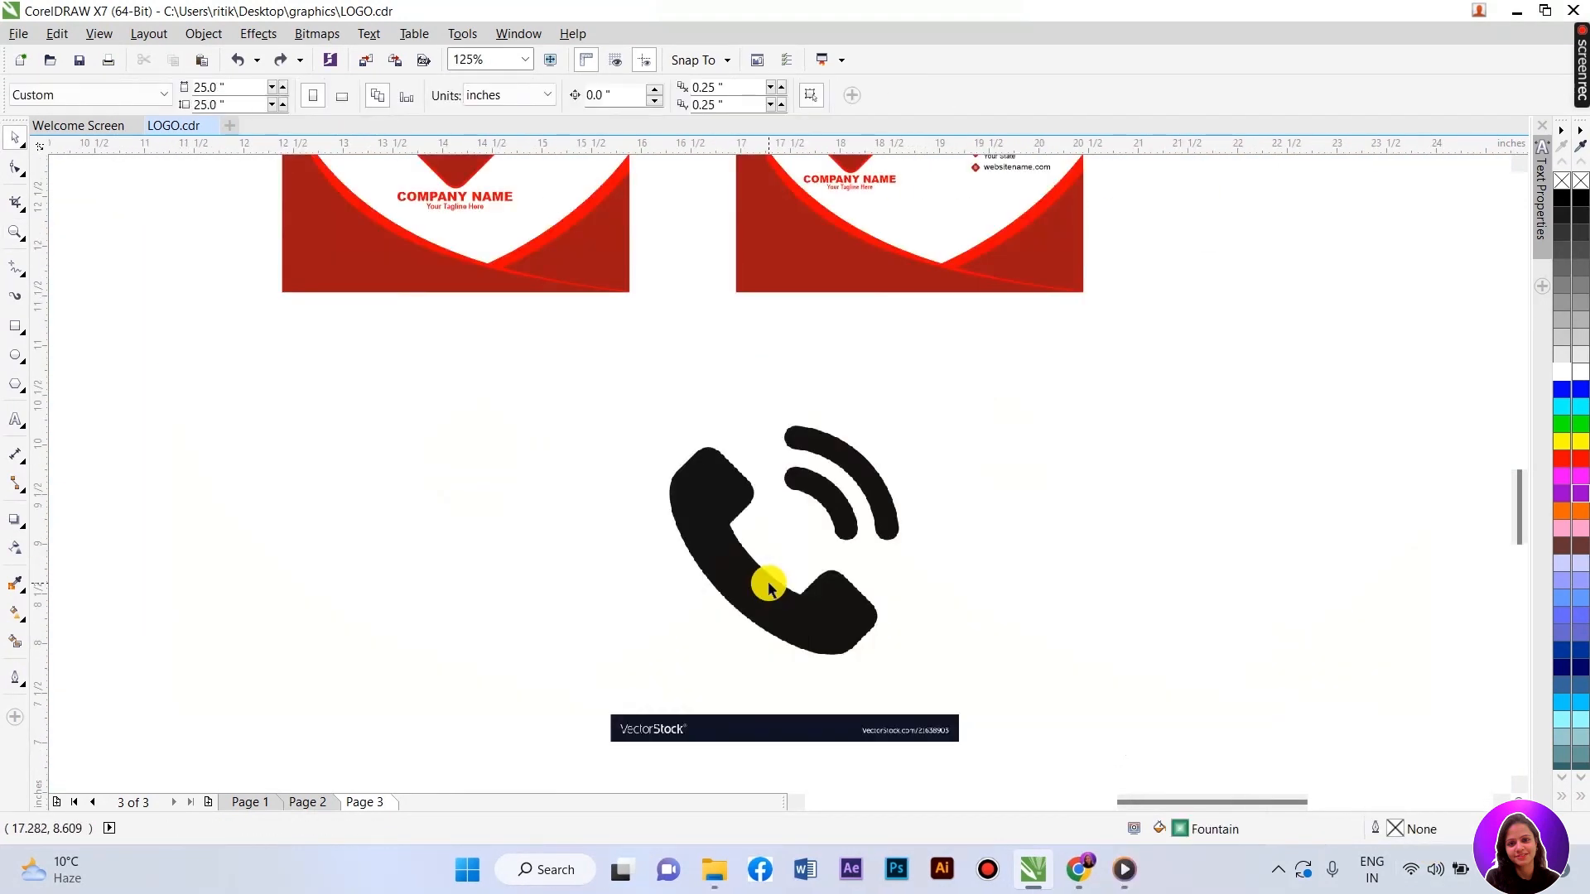
- Move the phone picture and convert it to black and white
click(769, 586)
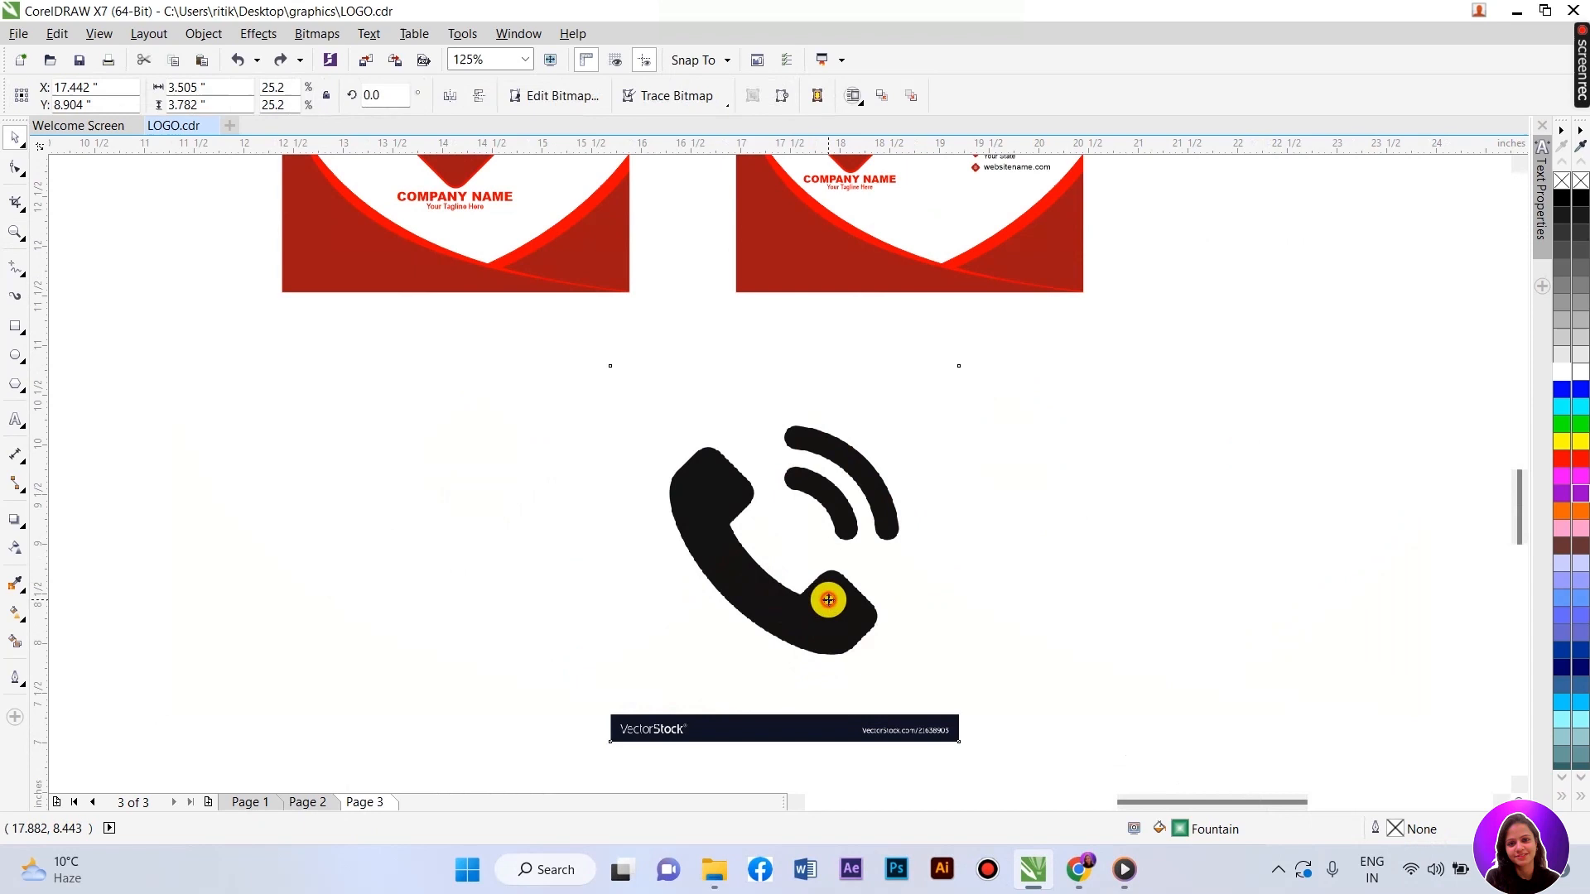
drag(823, 596, 660, 575)
click(301, 31)
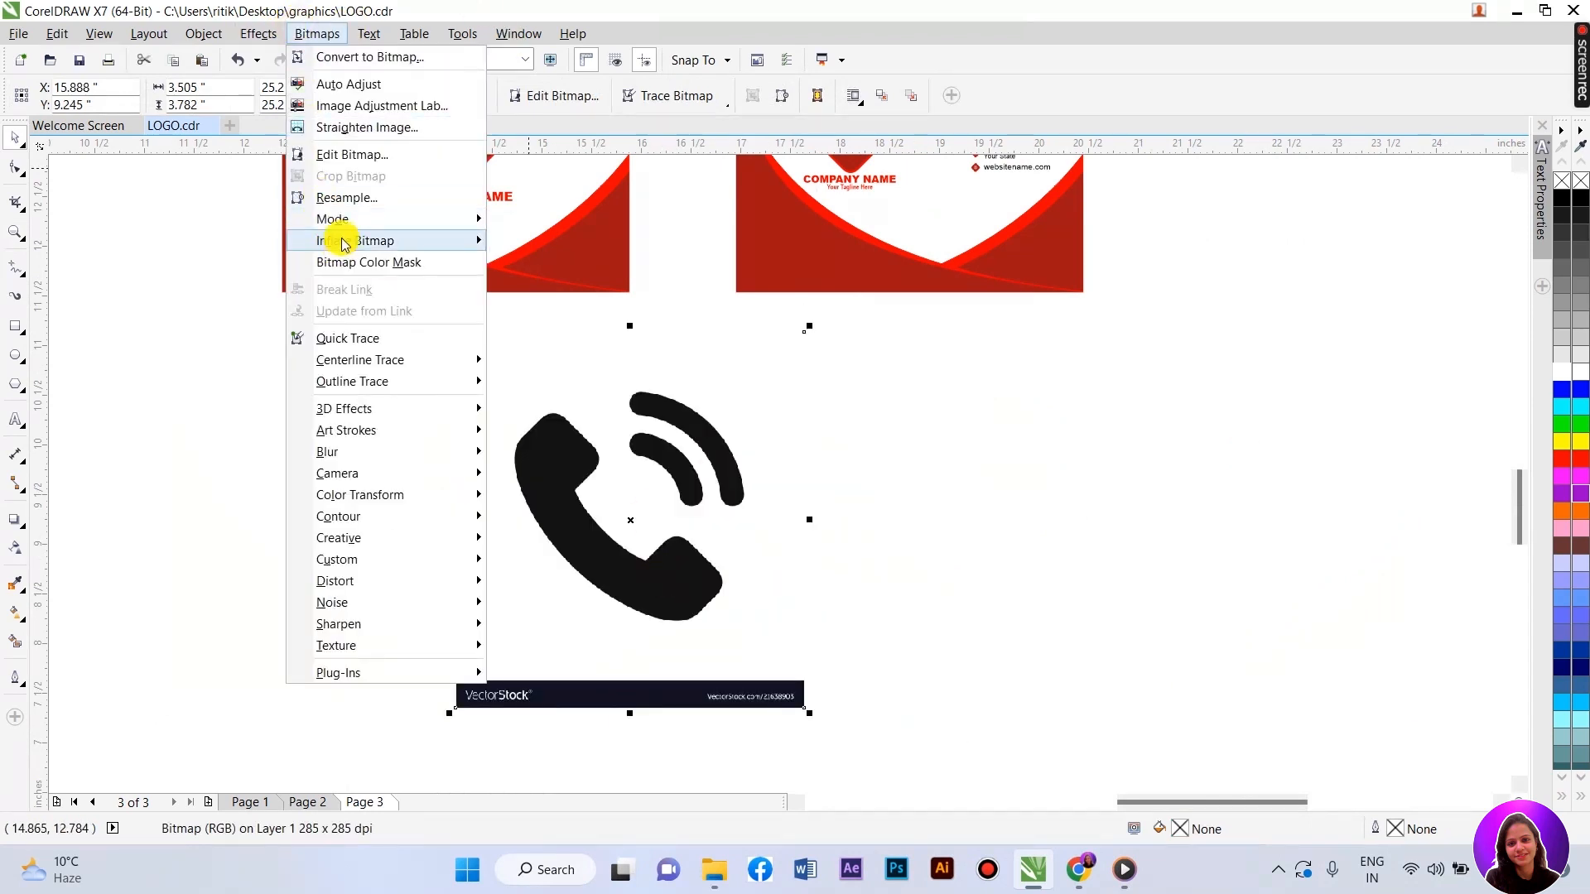
mouse_move(345, 220)
click(590, 229)
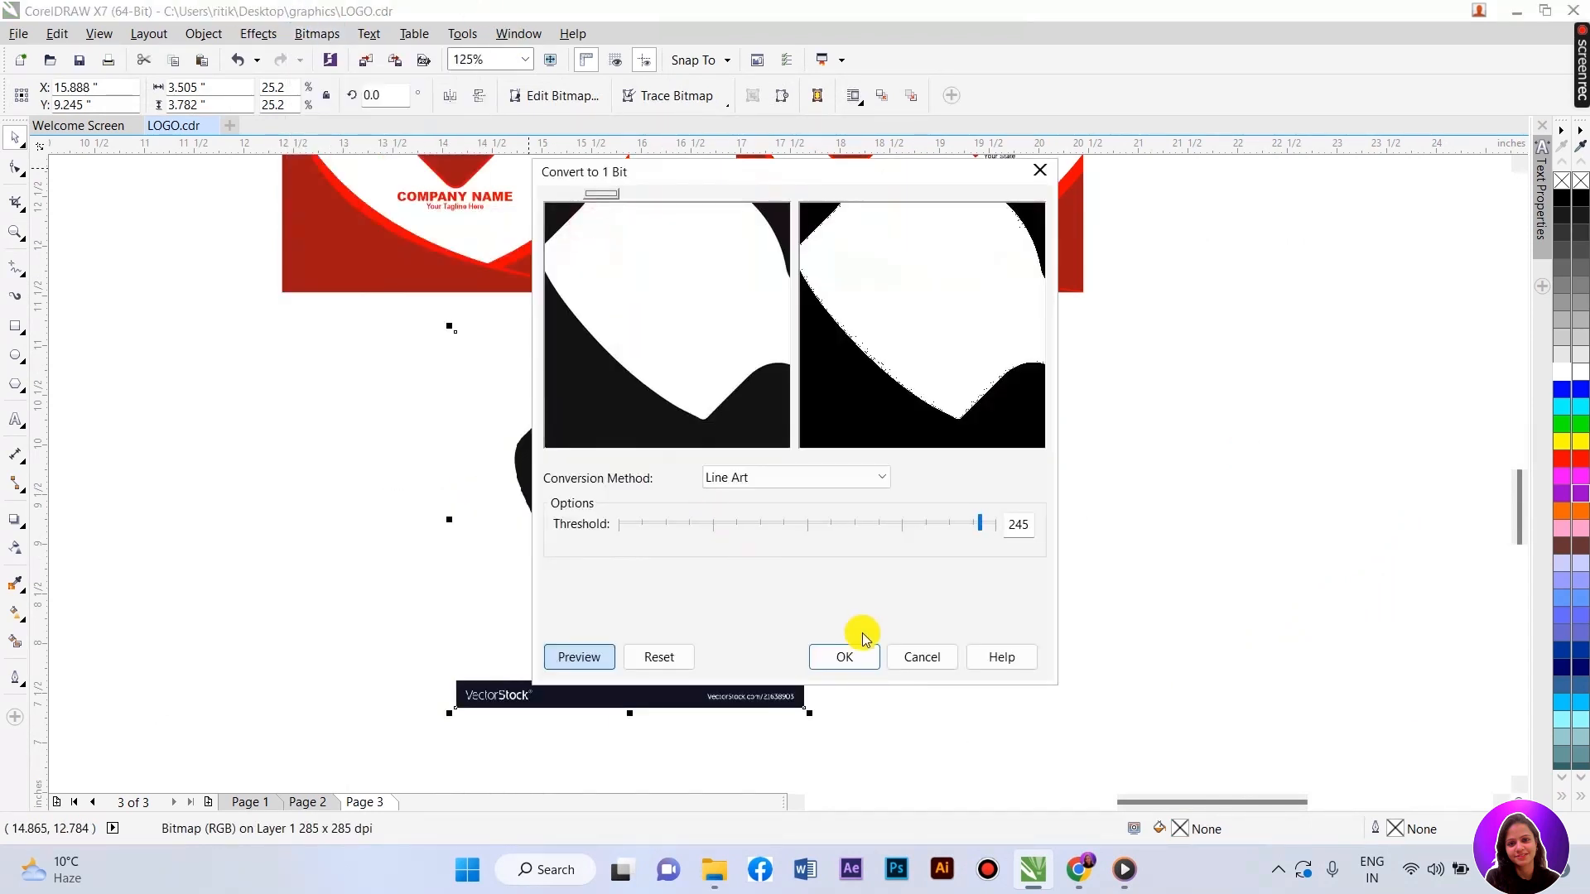
click(849, 652)
- Trace the phone as Line Art and delete the original bitmap
right_click(690, 525)
mouse_move(756, 388)
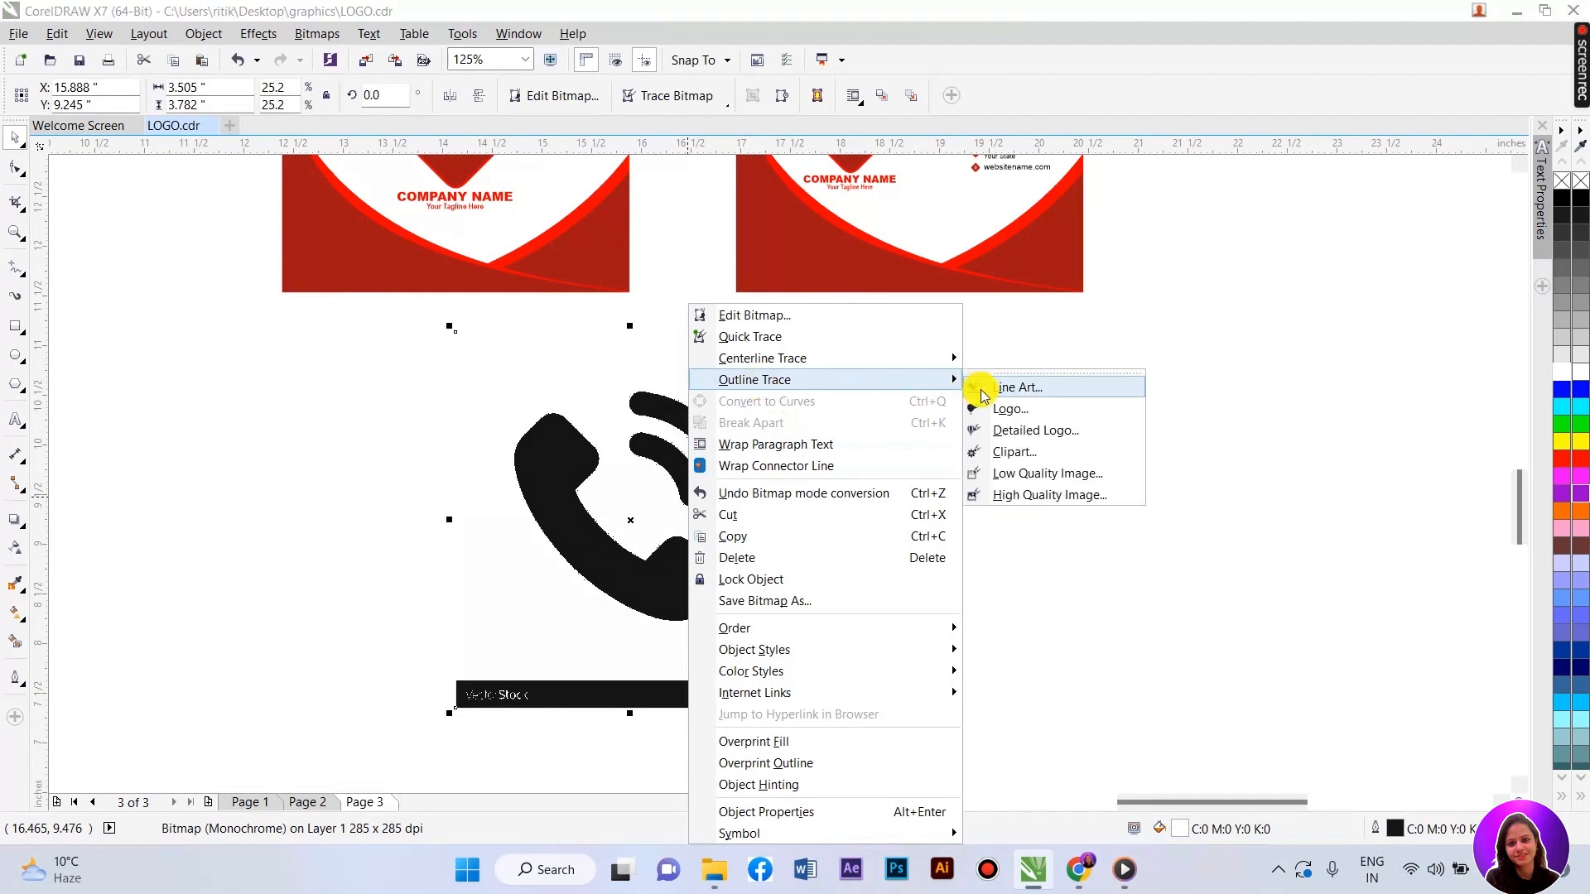
click(985, 387)
click(832, 793)
mouse_move(685, 589)
mouse_down()
mouse_move(1068, 579)
mouse_move(718, 554)
mouse_up()
click(642, 562)
key(Delete)
- Ungroup the traced phone and delete its black watermark bar
right_click(719, 555)
click(841, 150)
drag(486, 603, 1037, 717)
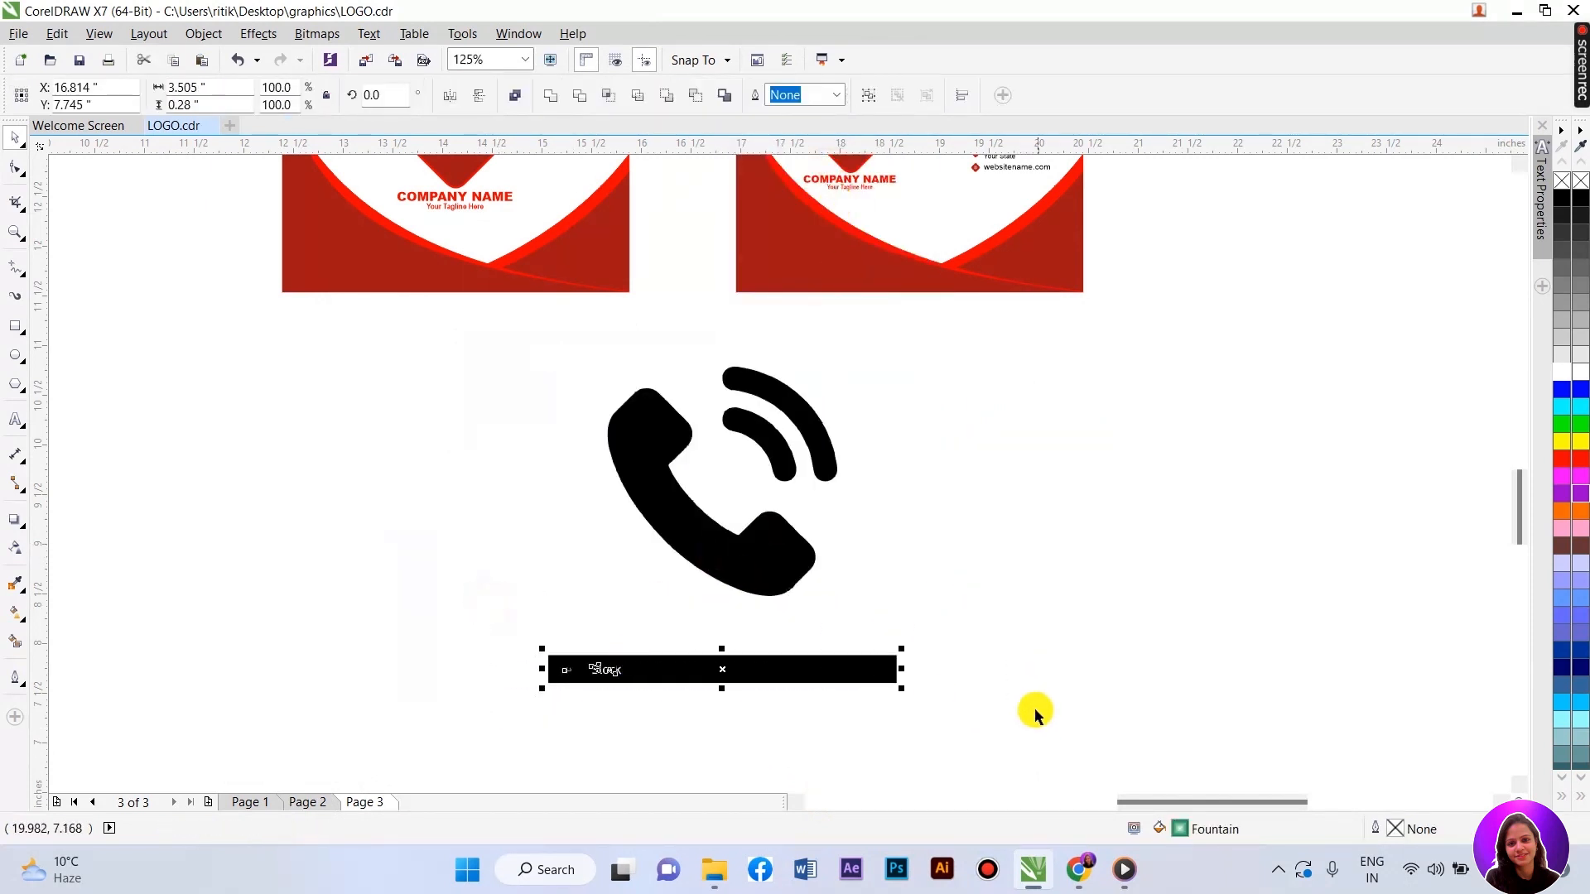
key(Delete)
drag(568, 340, 933, 650)
- Scale the phone icon to about 0.235 in, fill it white, and place it by the +91 number
drag(848, 604, 625, 384)
scroll(627, 630, down, 2)
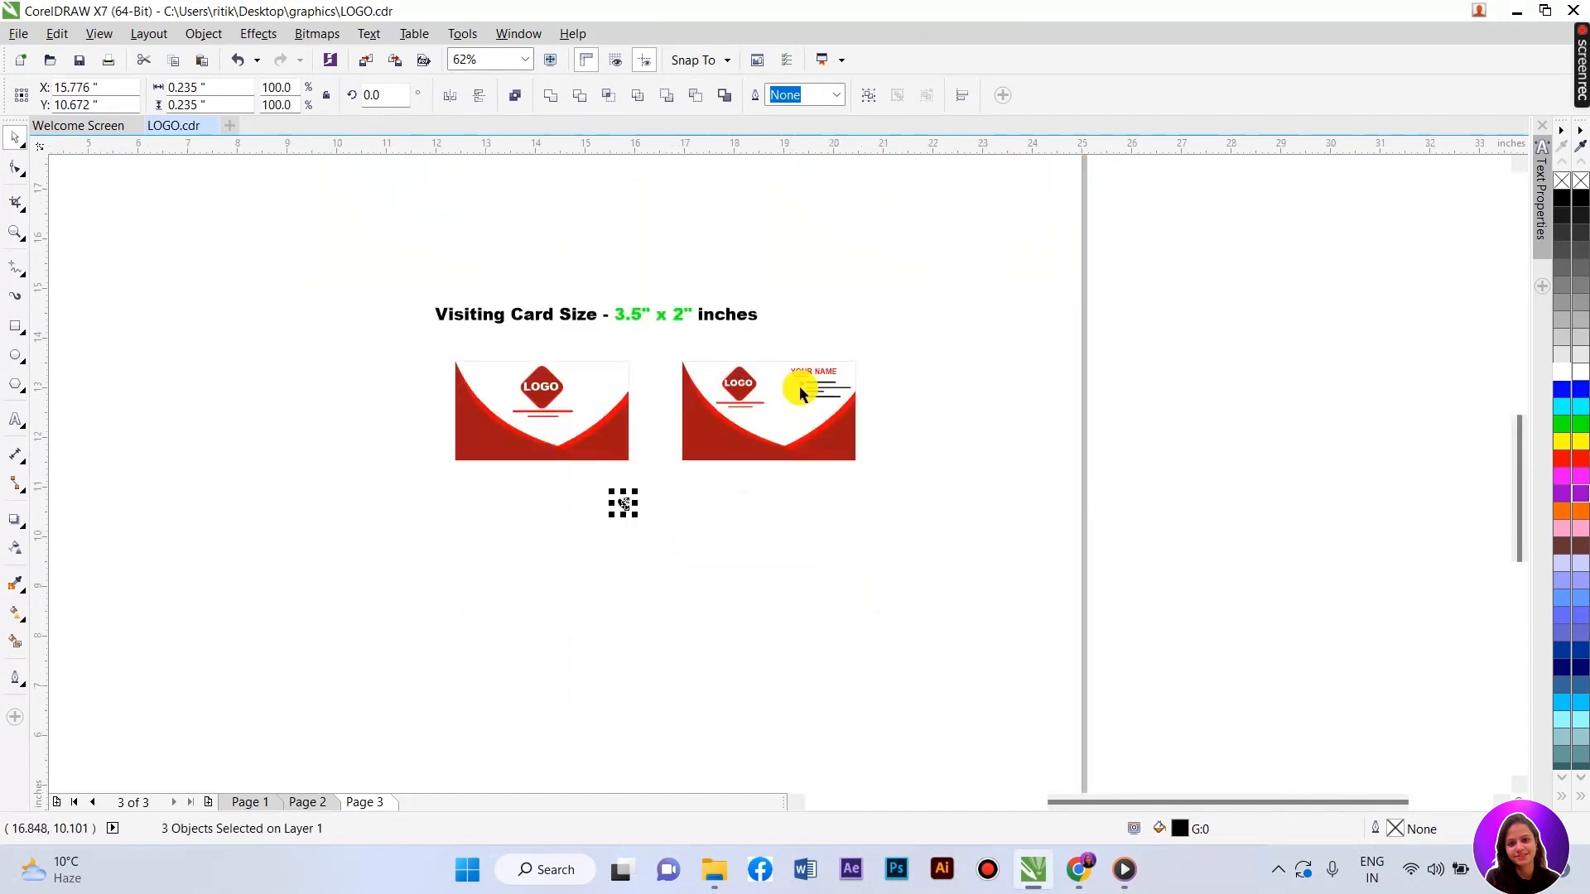
scroll(808, 385, up, 2)
drag(433, 620, 811, 365)
scroll(812, 365, up, 8)
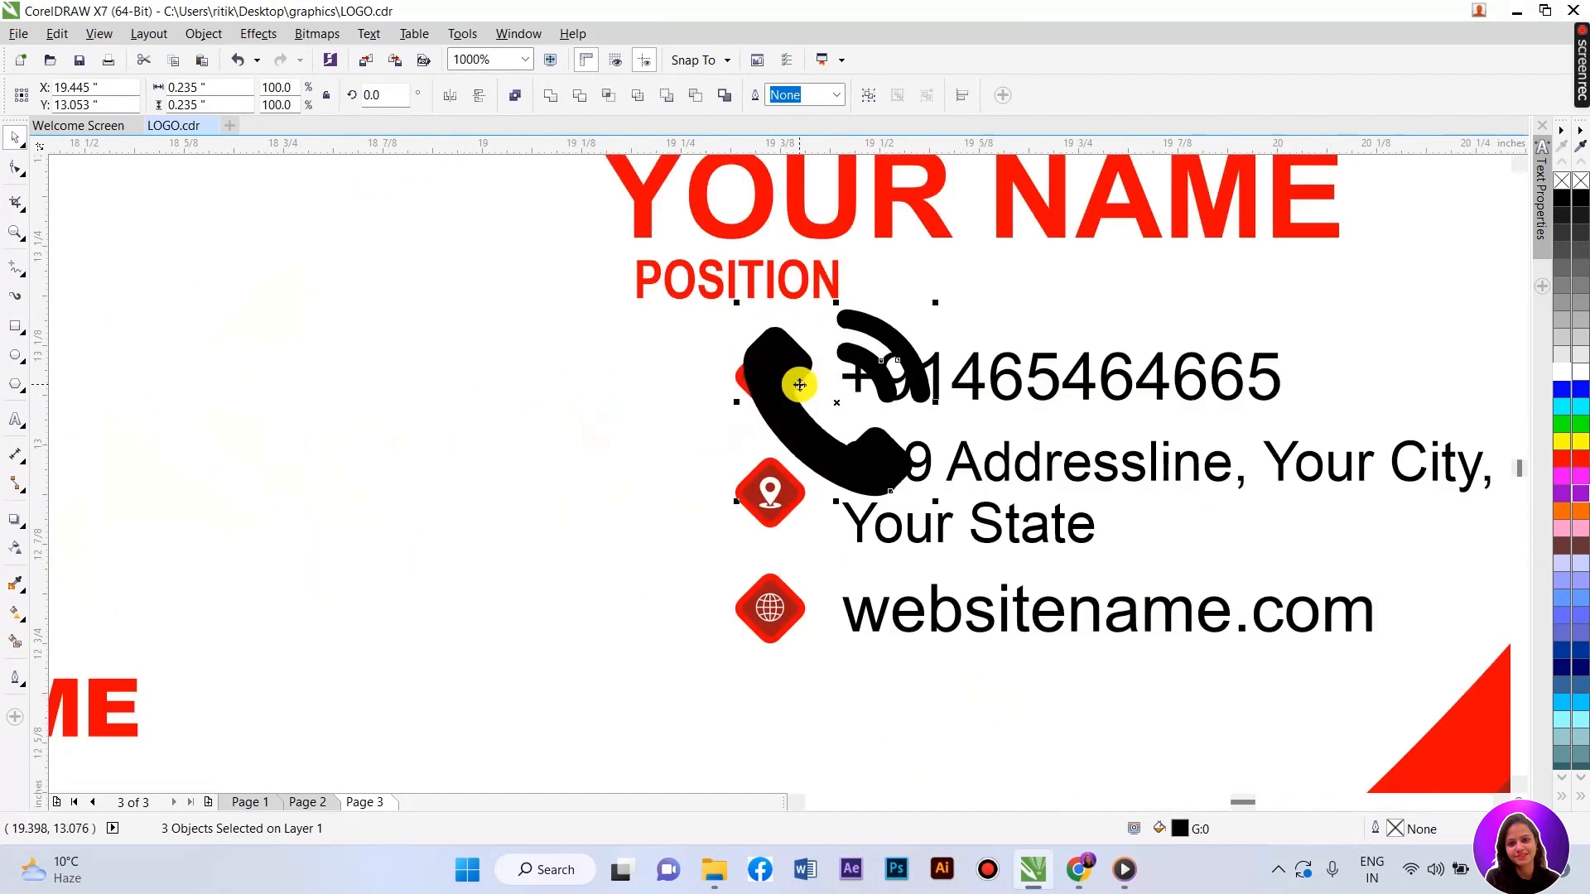
click(1560, 374)
drag(1055, 634, 745, 394)
- Select everything on the back card and group it with Ctrl+G
scroll(803, 391, down, 6)
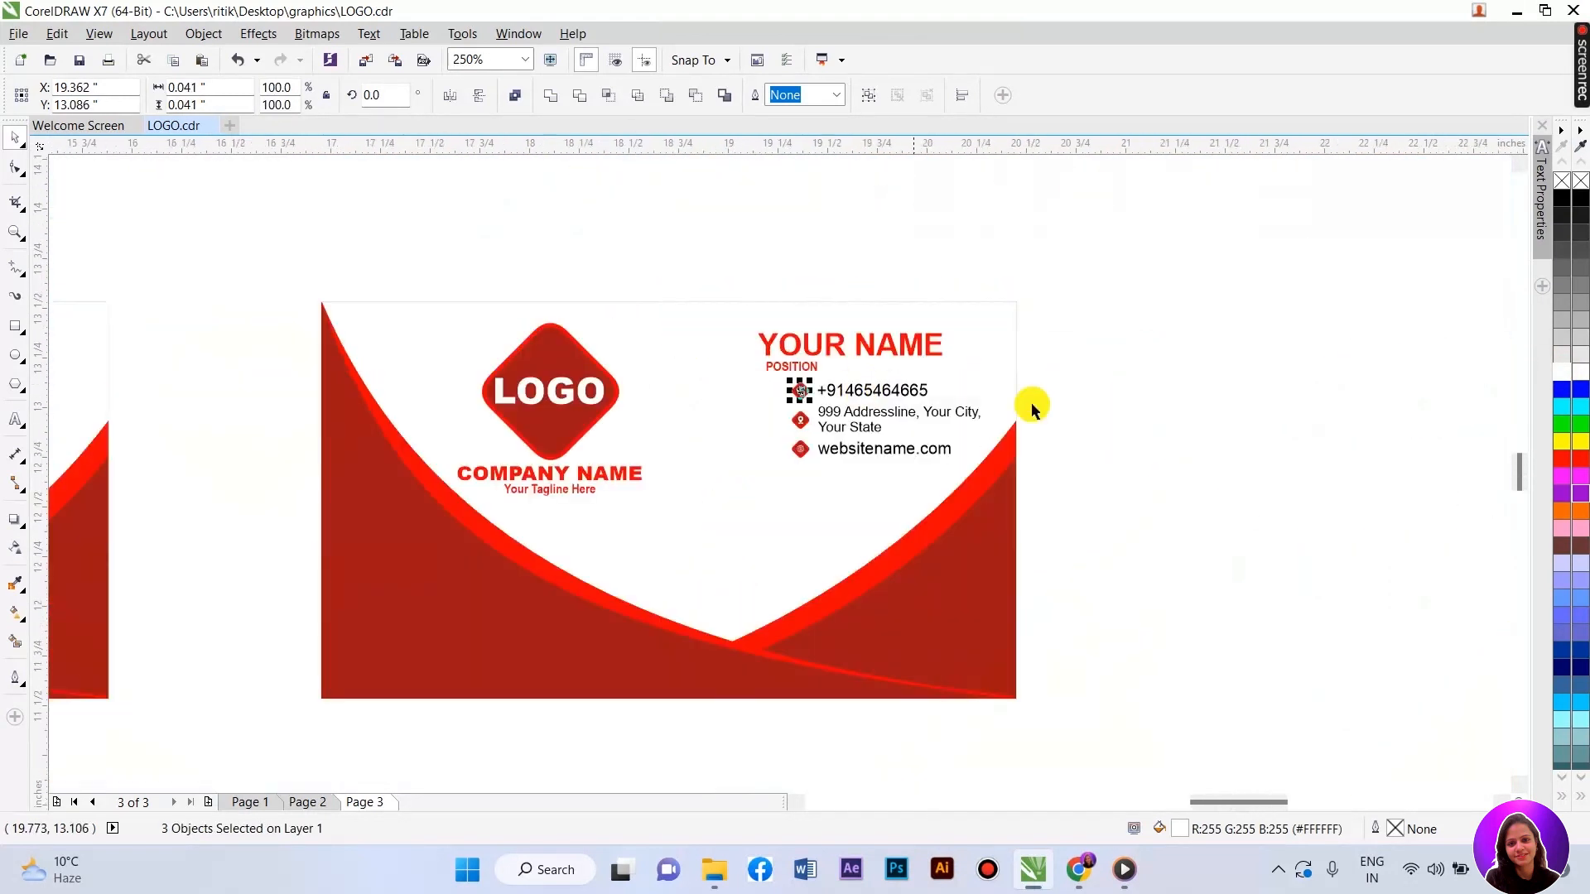
click(1090, 424)
scroll(1091, 424, down, 2)
scroll(1012, 422, up, 1)
drag(759, 336, 1183, 610)
key(ctrl+g)
- Push the back card against the front card and lower the size title just above them
drag(903, 458, 810, 457)
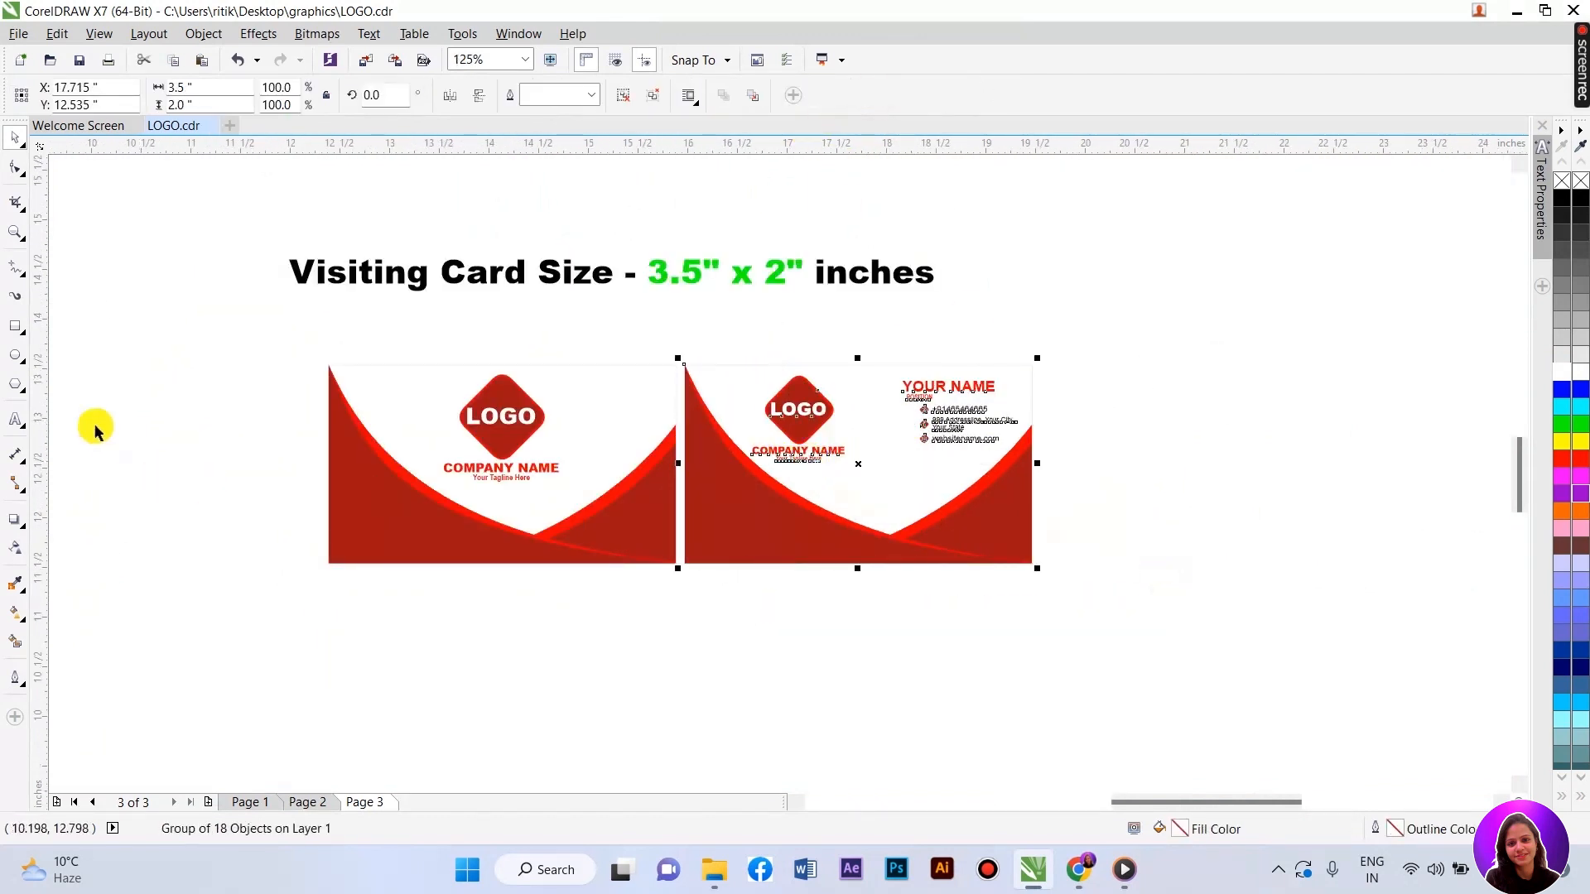
click(14, 234)
click(15, 137)
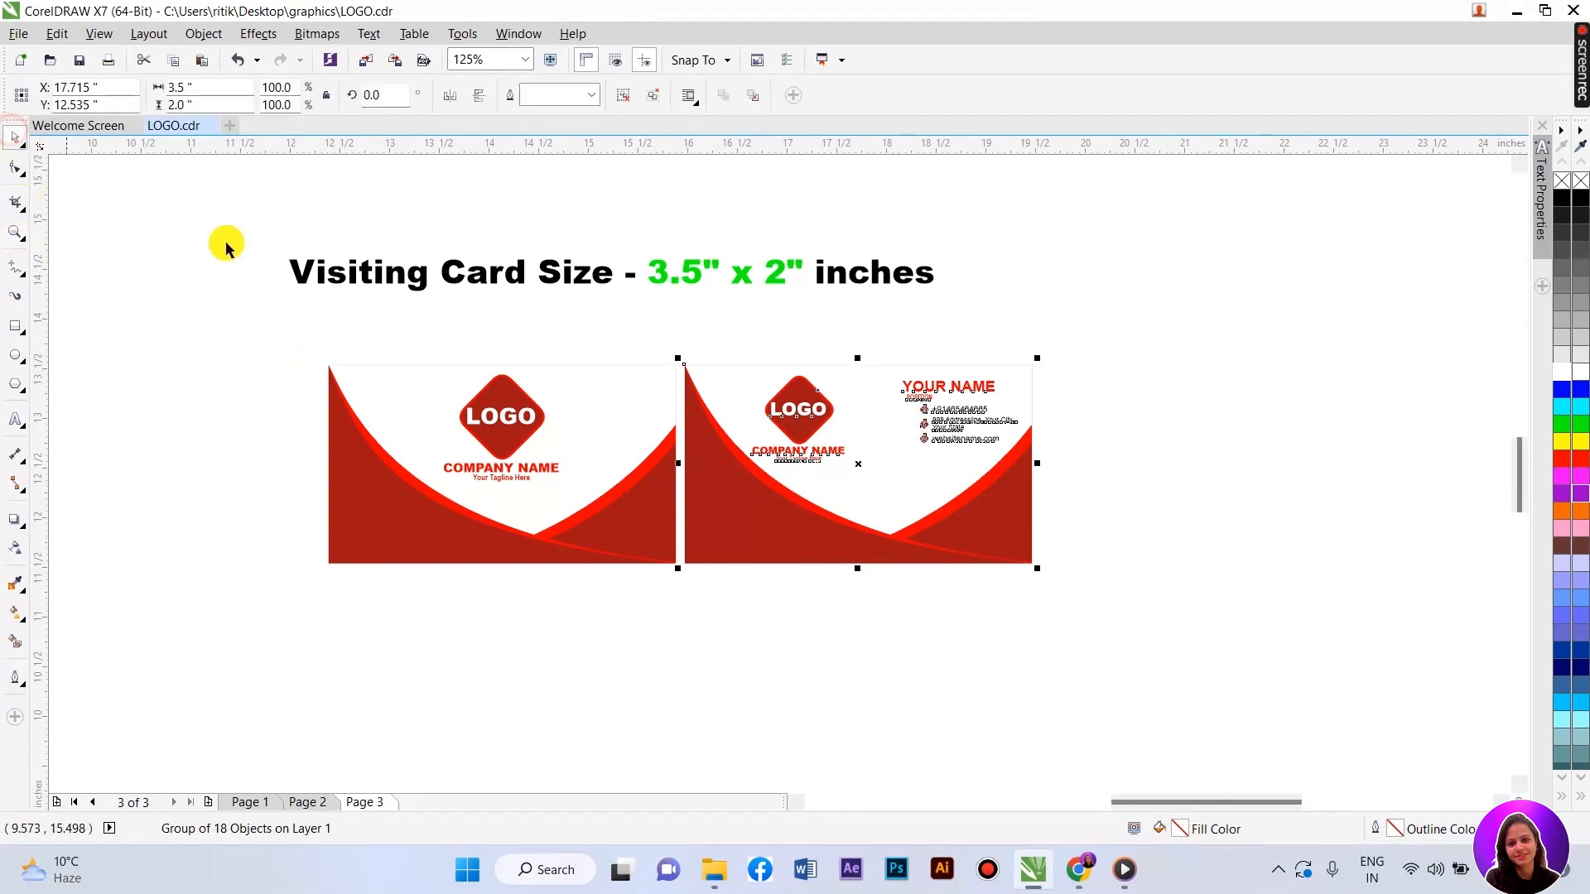
drag(348, 271, 412, 342)
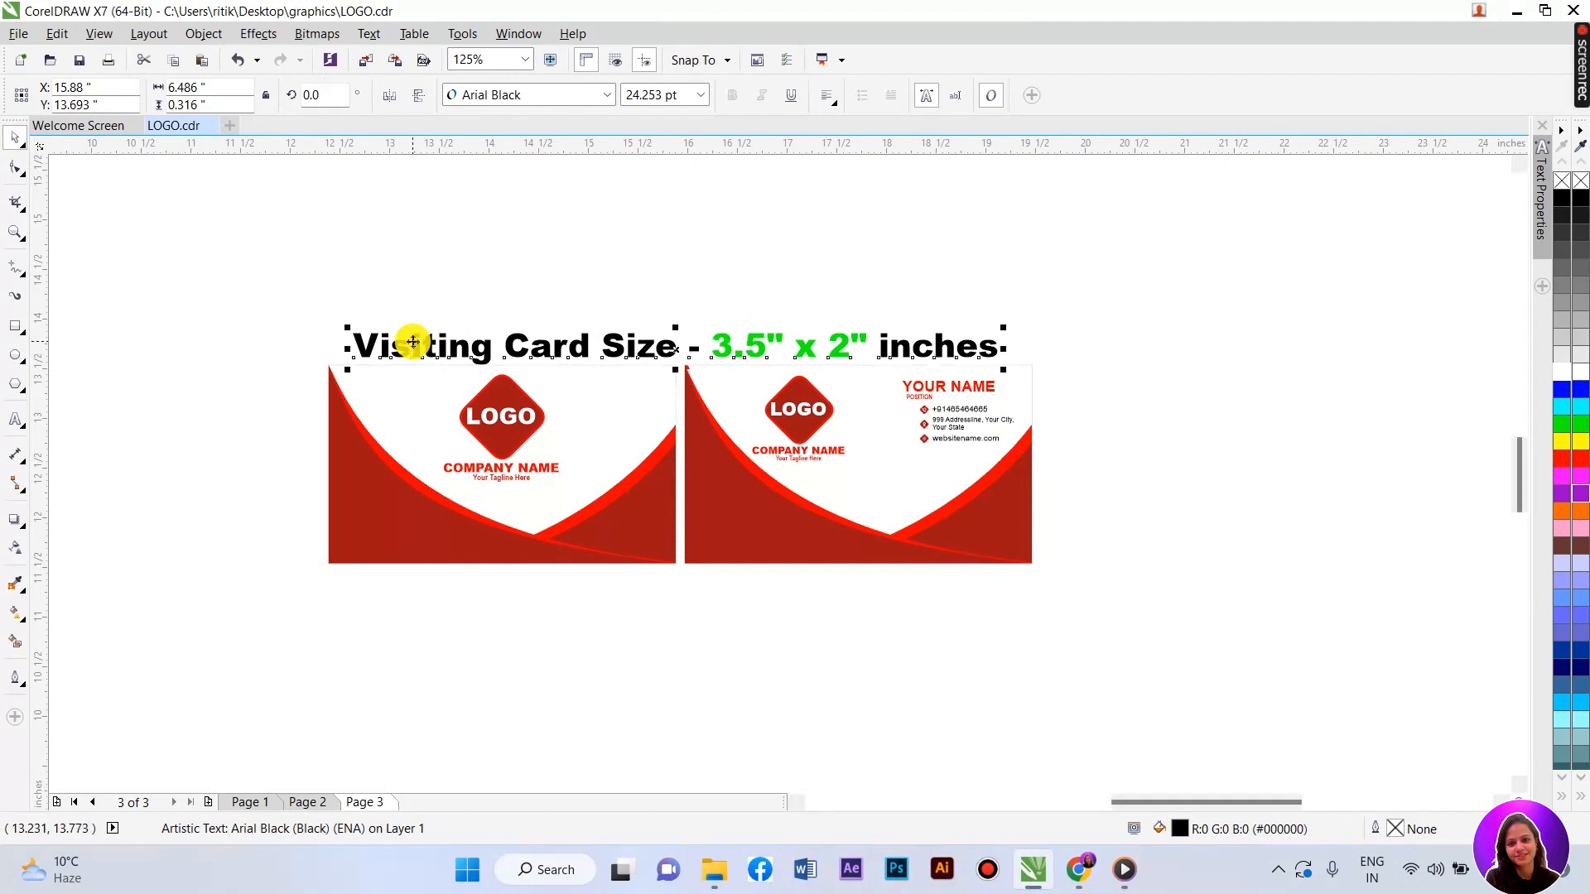
- Drop a copy of the size title beneath the cards and begin editing its text
drag(420, 343, 979, 573)
right_click(424, 582)
double_click(425, 582)
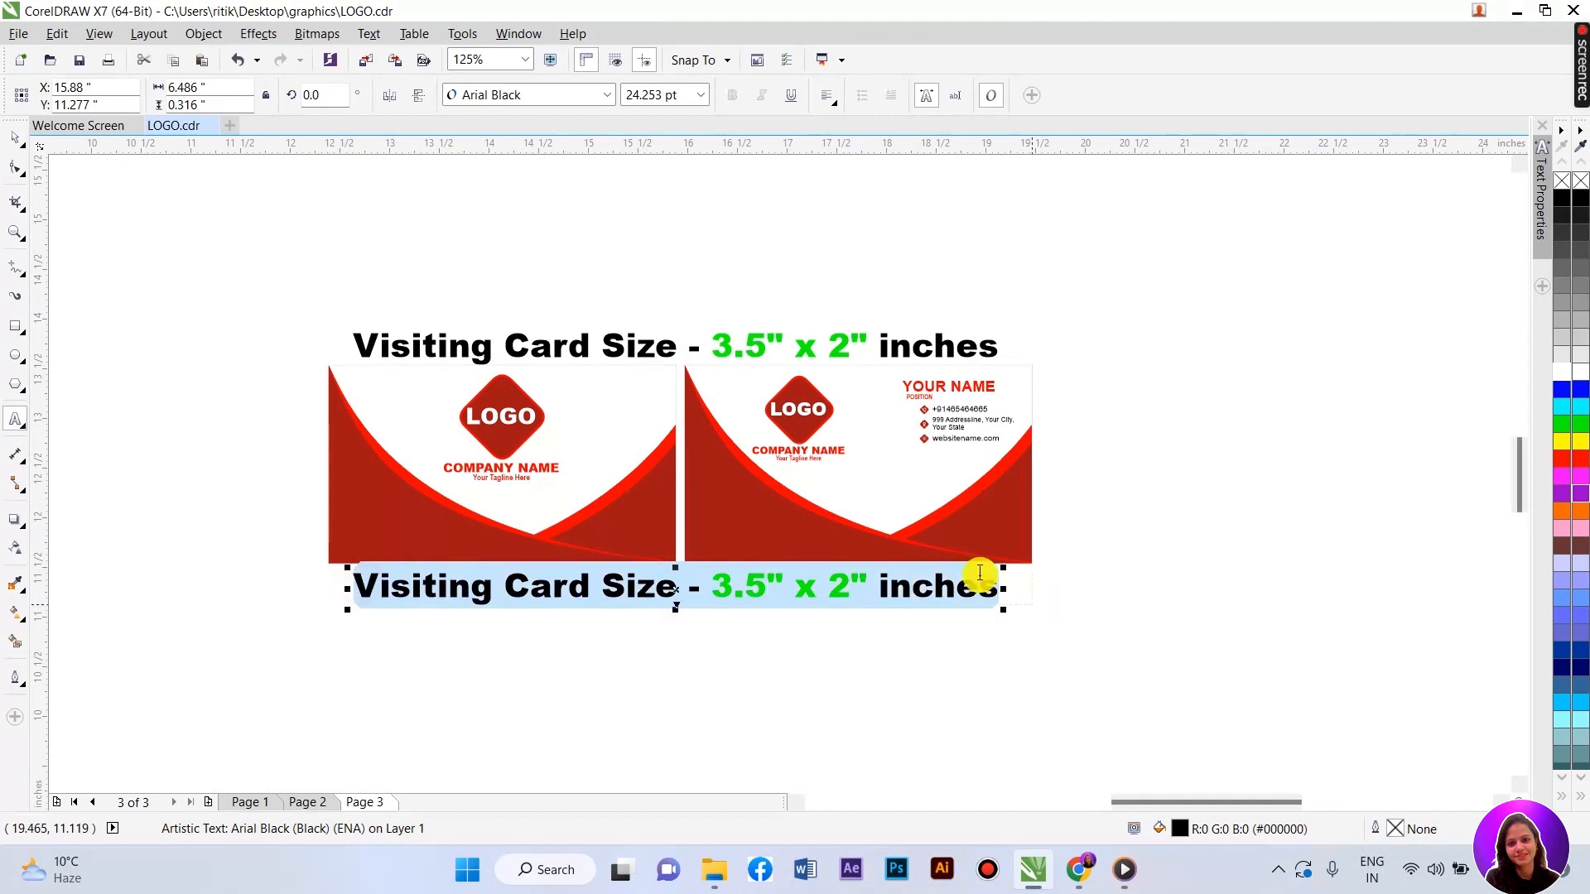